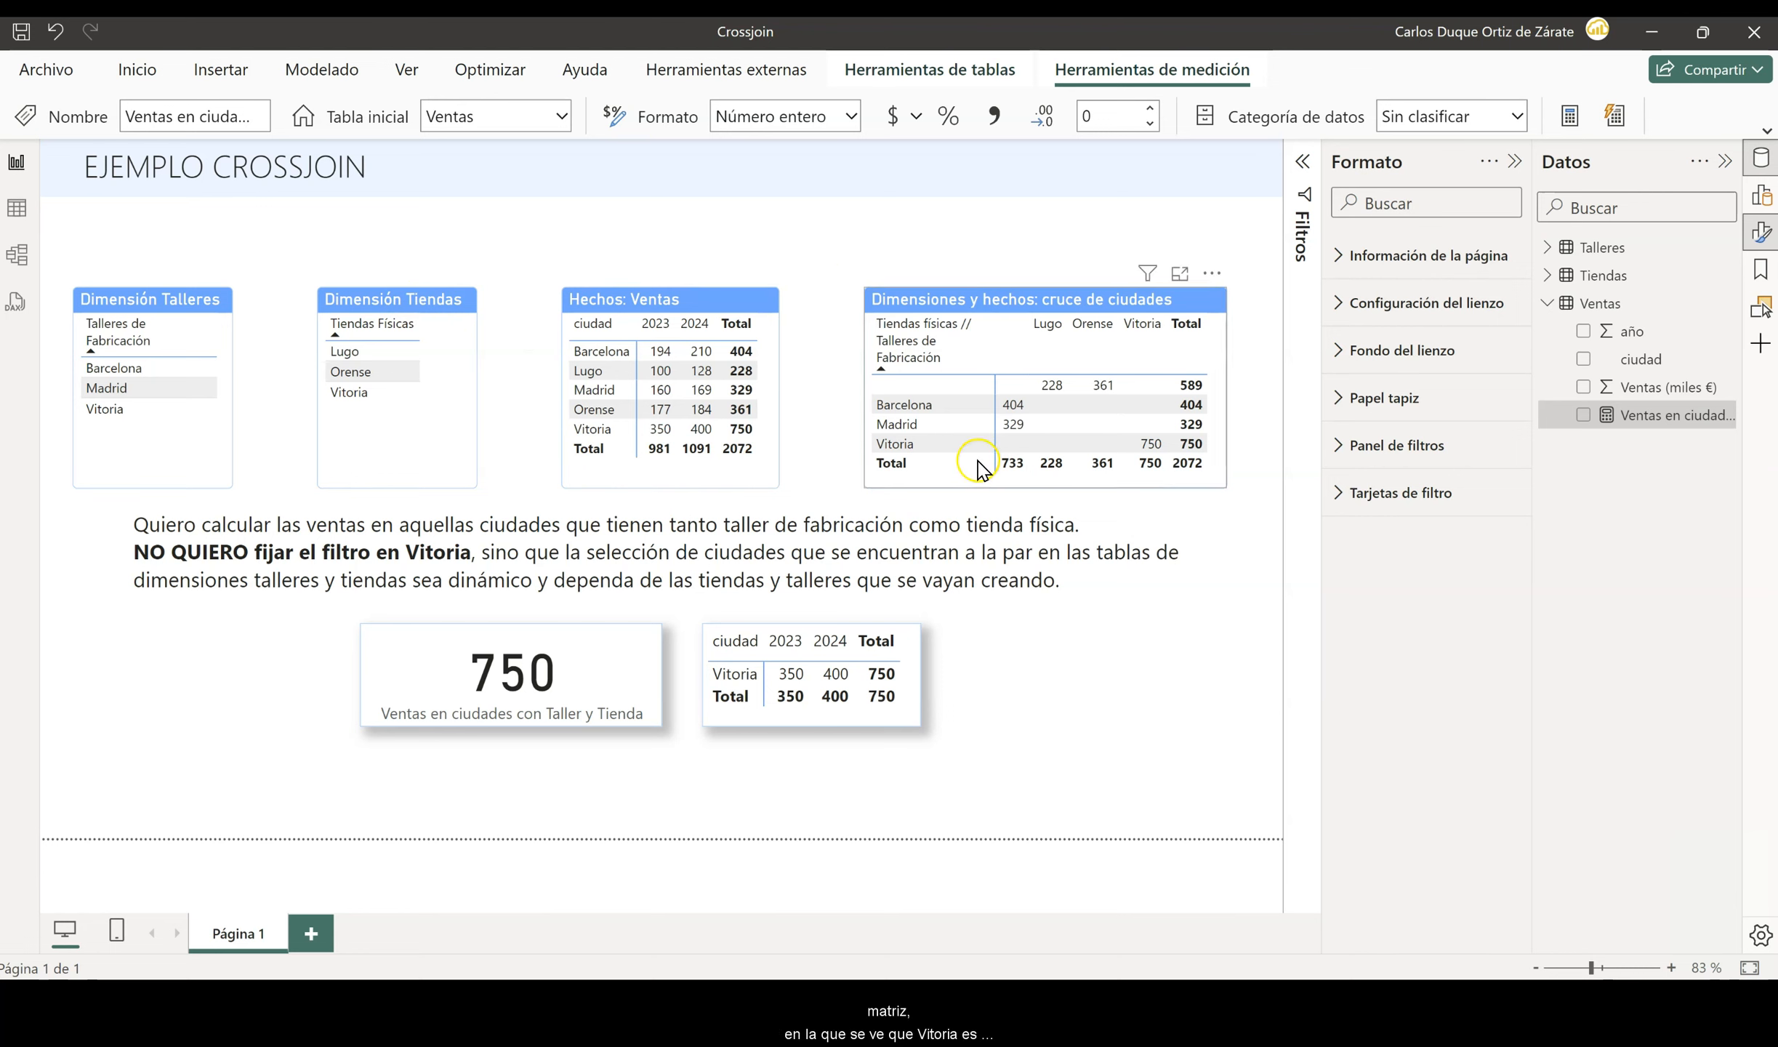
# - Cross-filter the report by Vitoria in the crossed-cities matrix, clear it, and show the matrix's field assignments with Tiendas and Talleres expanded
pyautogui.click(900, 451)
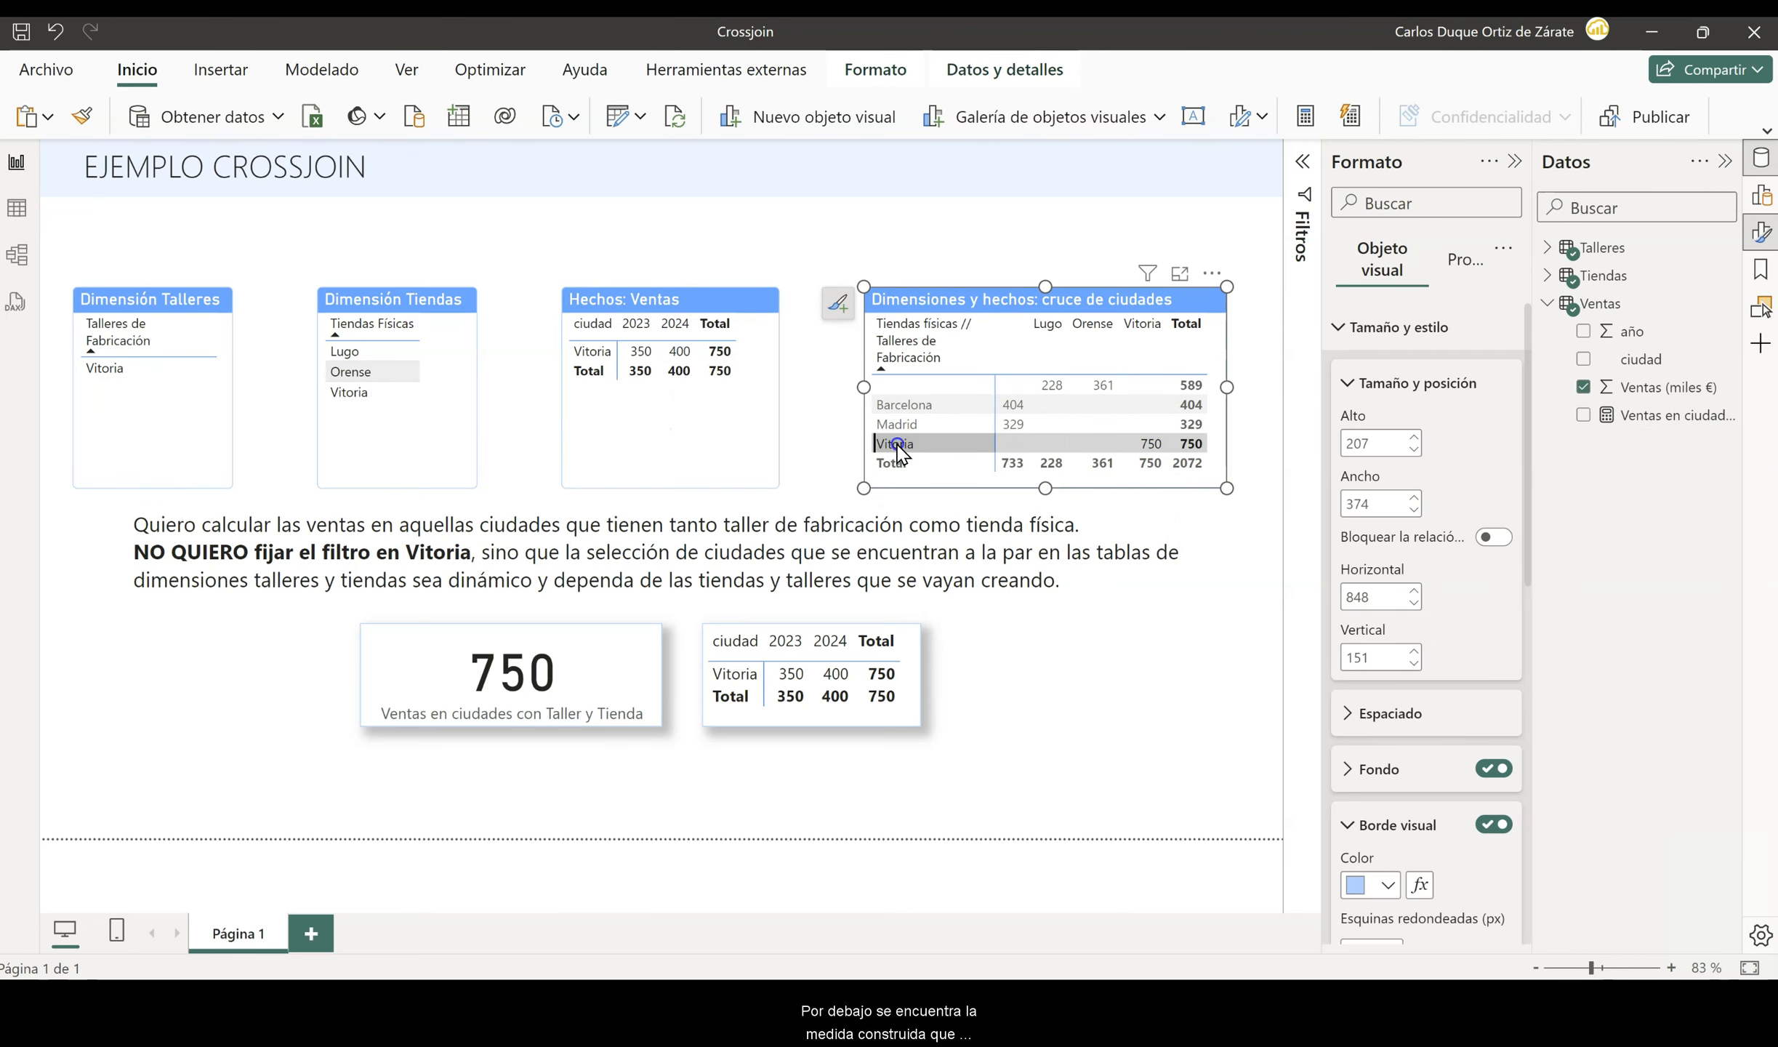
pyautogui.click(900, 451)
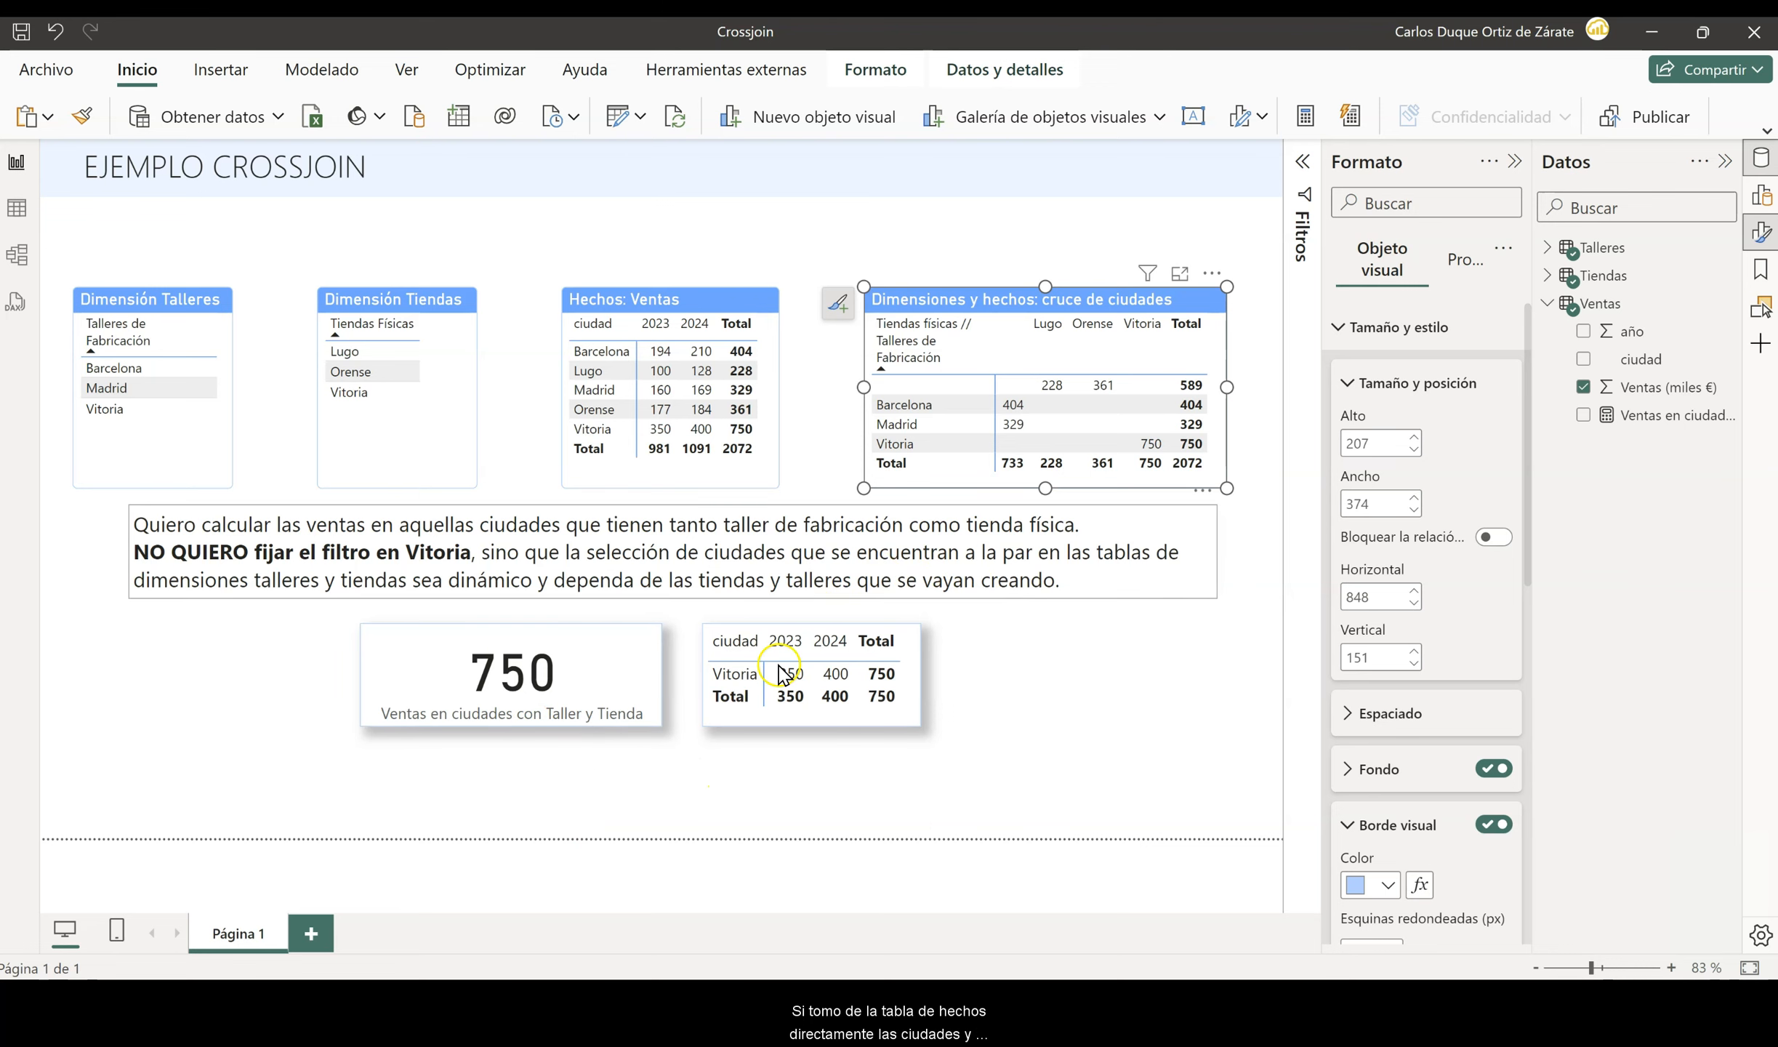
pyautogui.click(1760, 207)
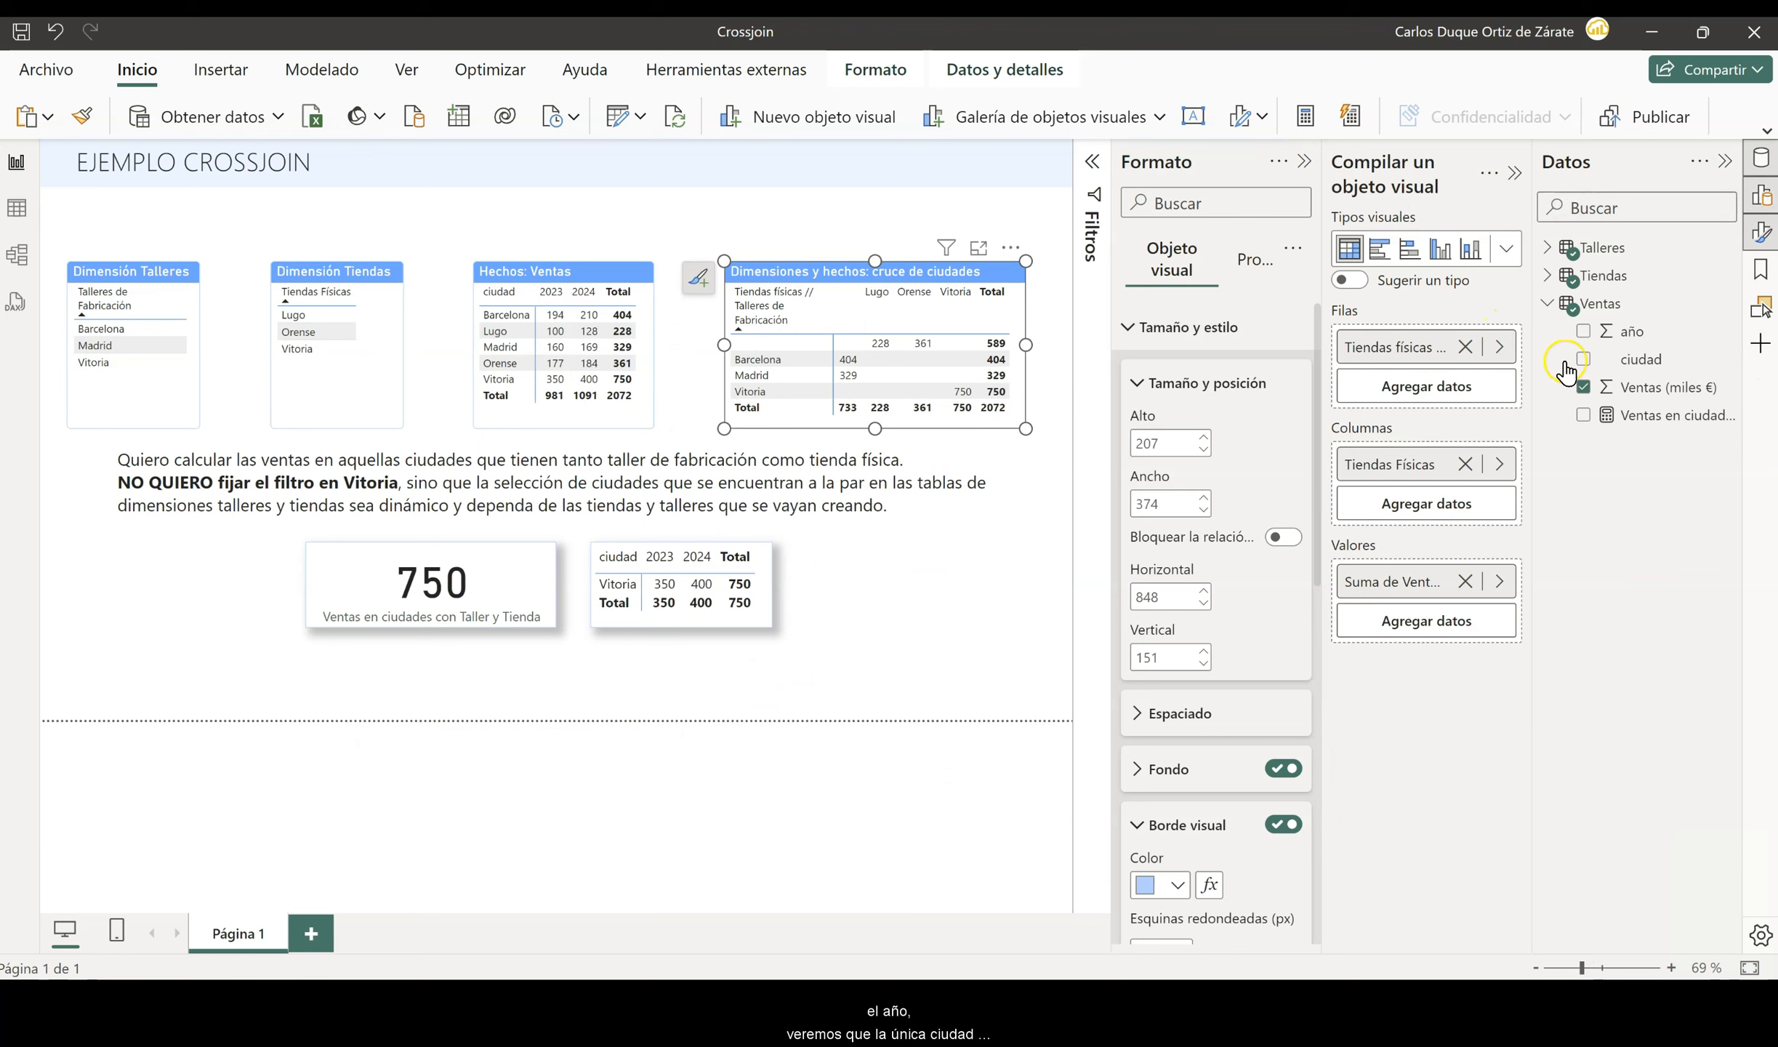
pyautogui.click(1549, 276)
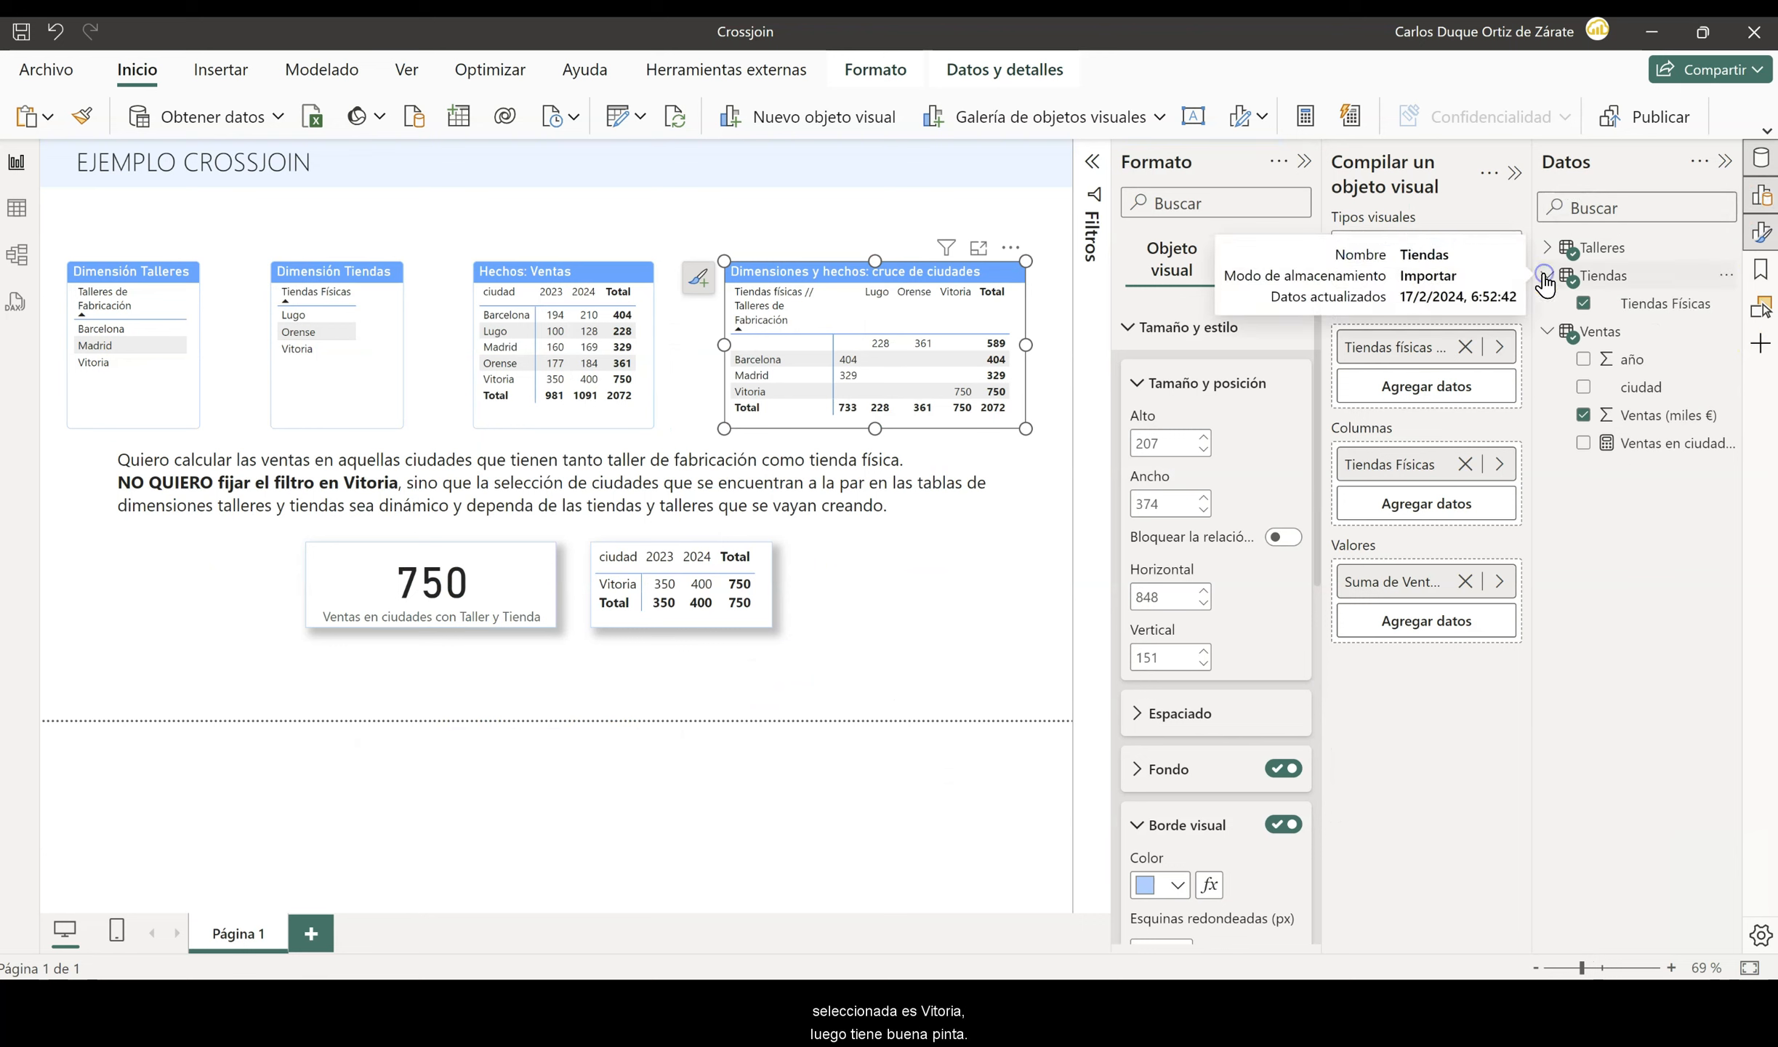
pyautogui.click(1548, 248)
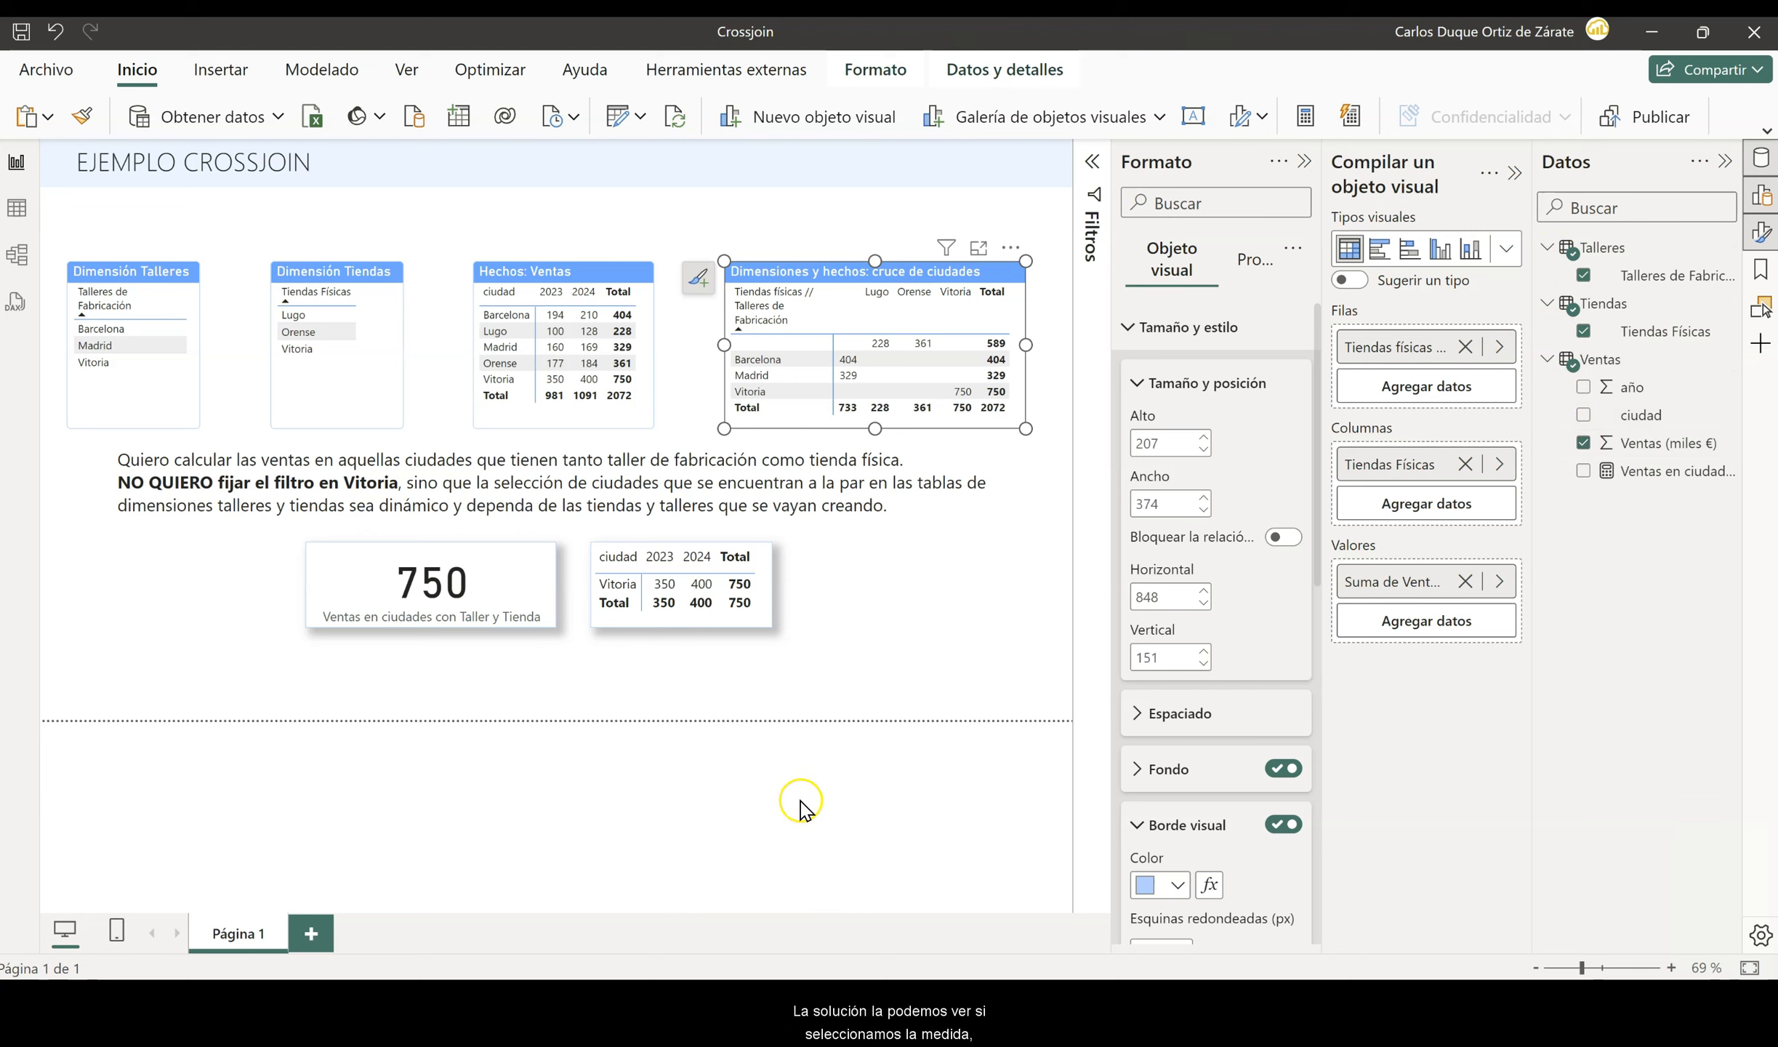
# - Display the full DAX formula of the measure Ventas en ciudades con Taller y Tienda
pyautogui.click(1641, 474)
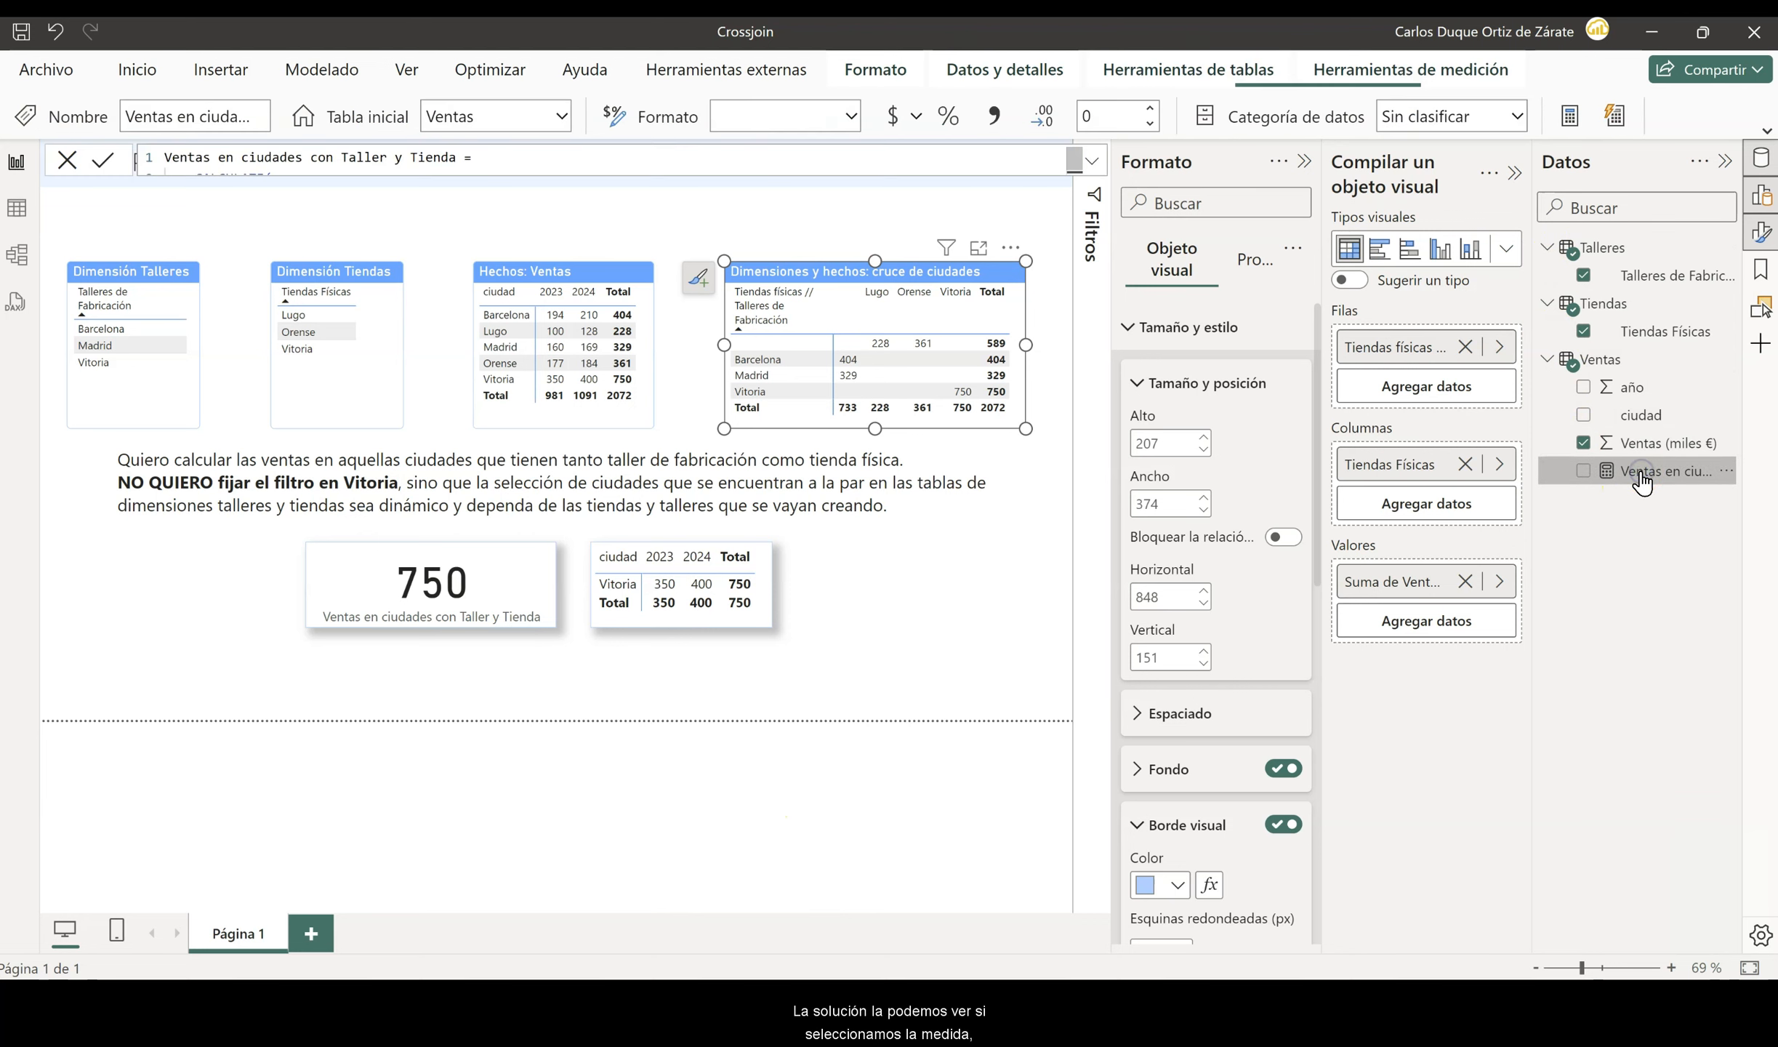
pyautogui.click(1088, 166)
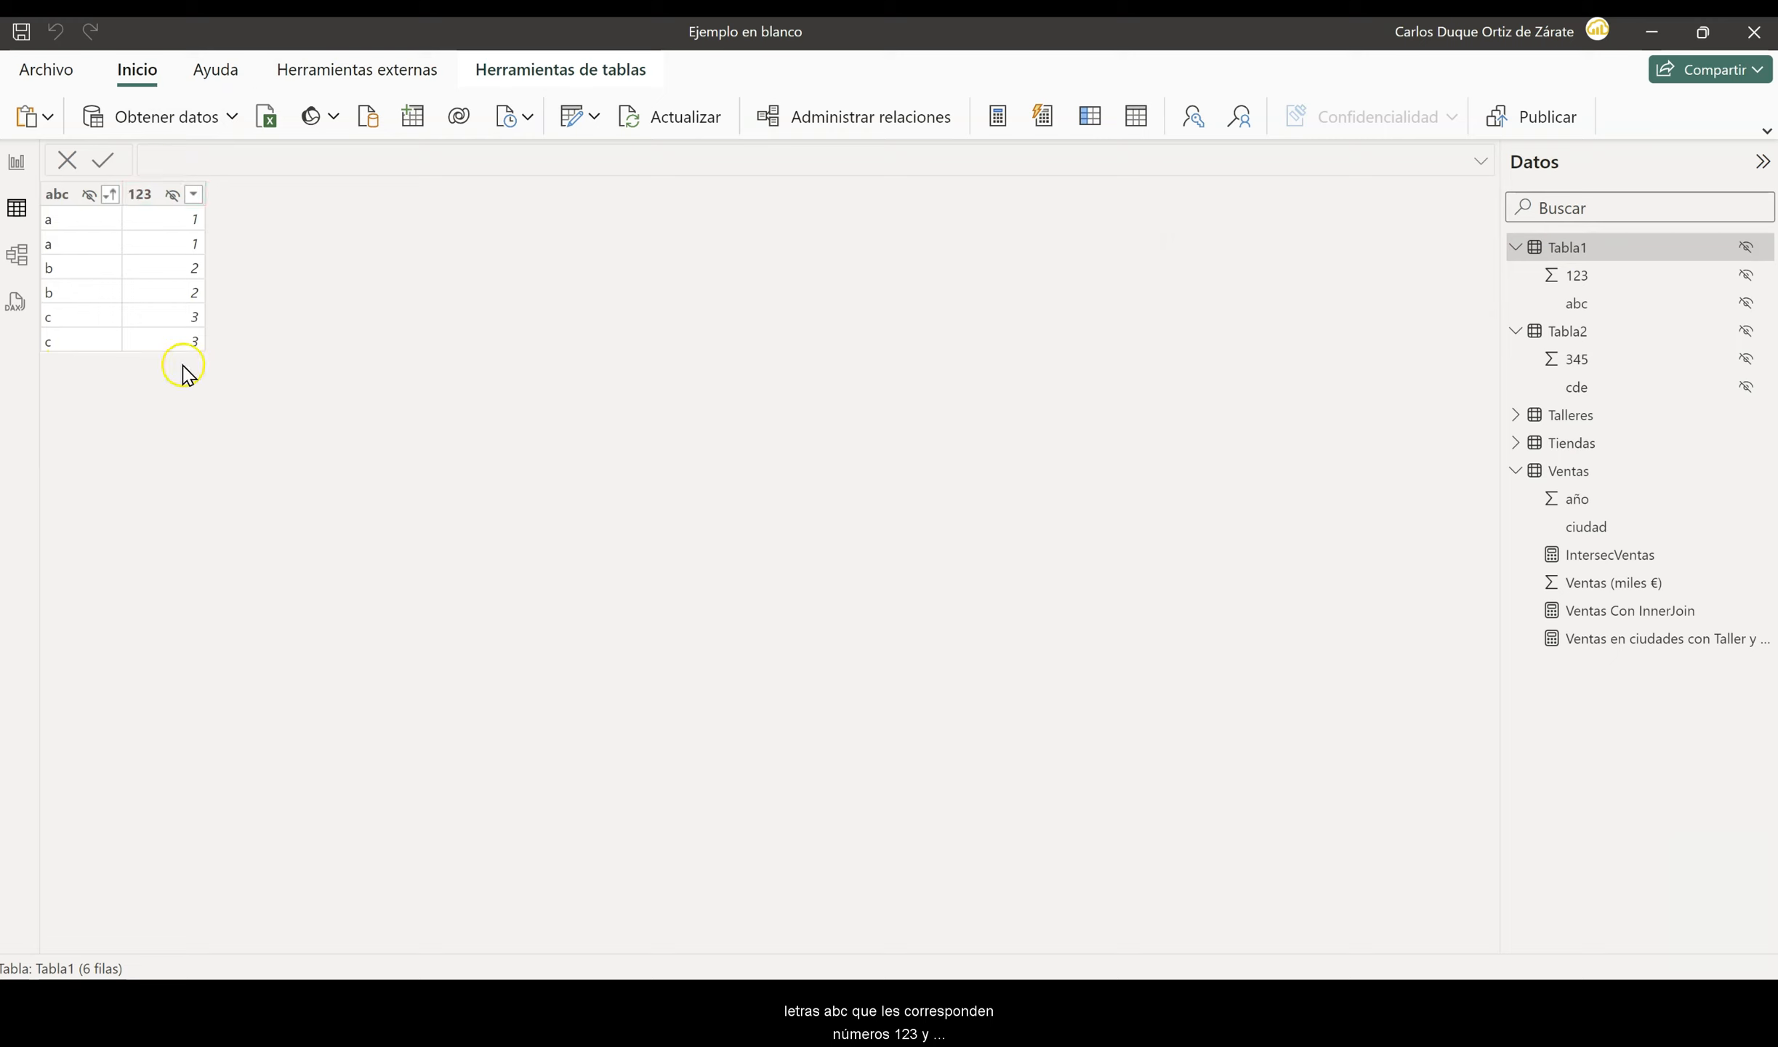
# - Examine the rows of Tabla2 and return to the rows of Tabla1 to compare both tables
pyautogui.click(1572, 333)
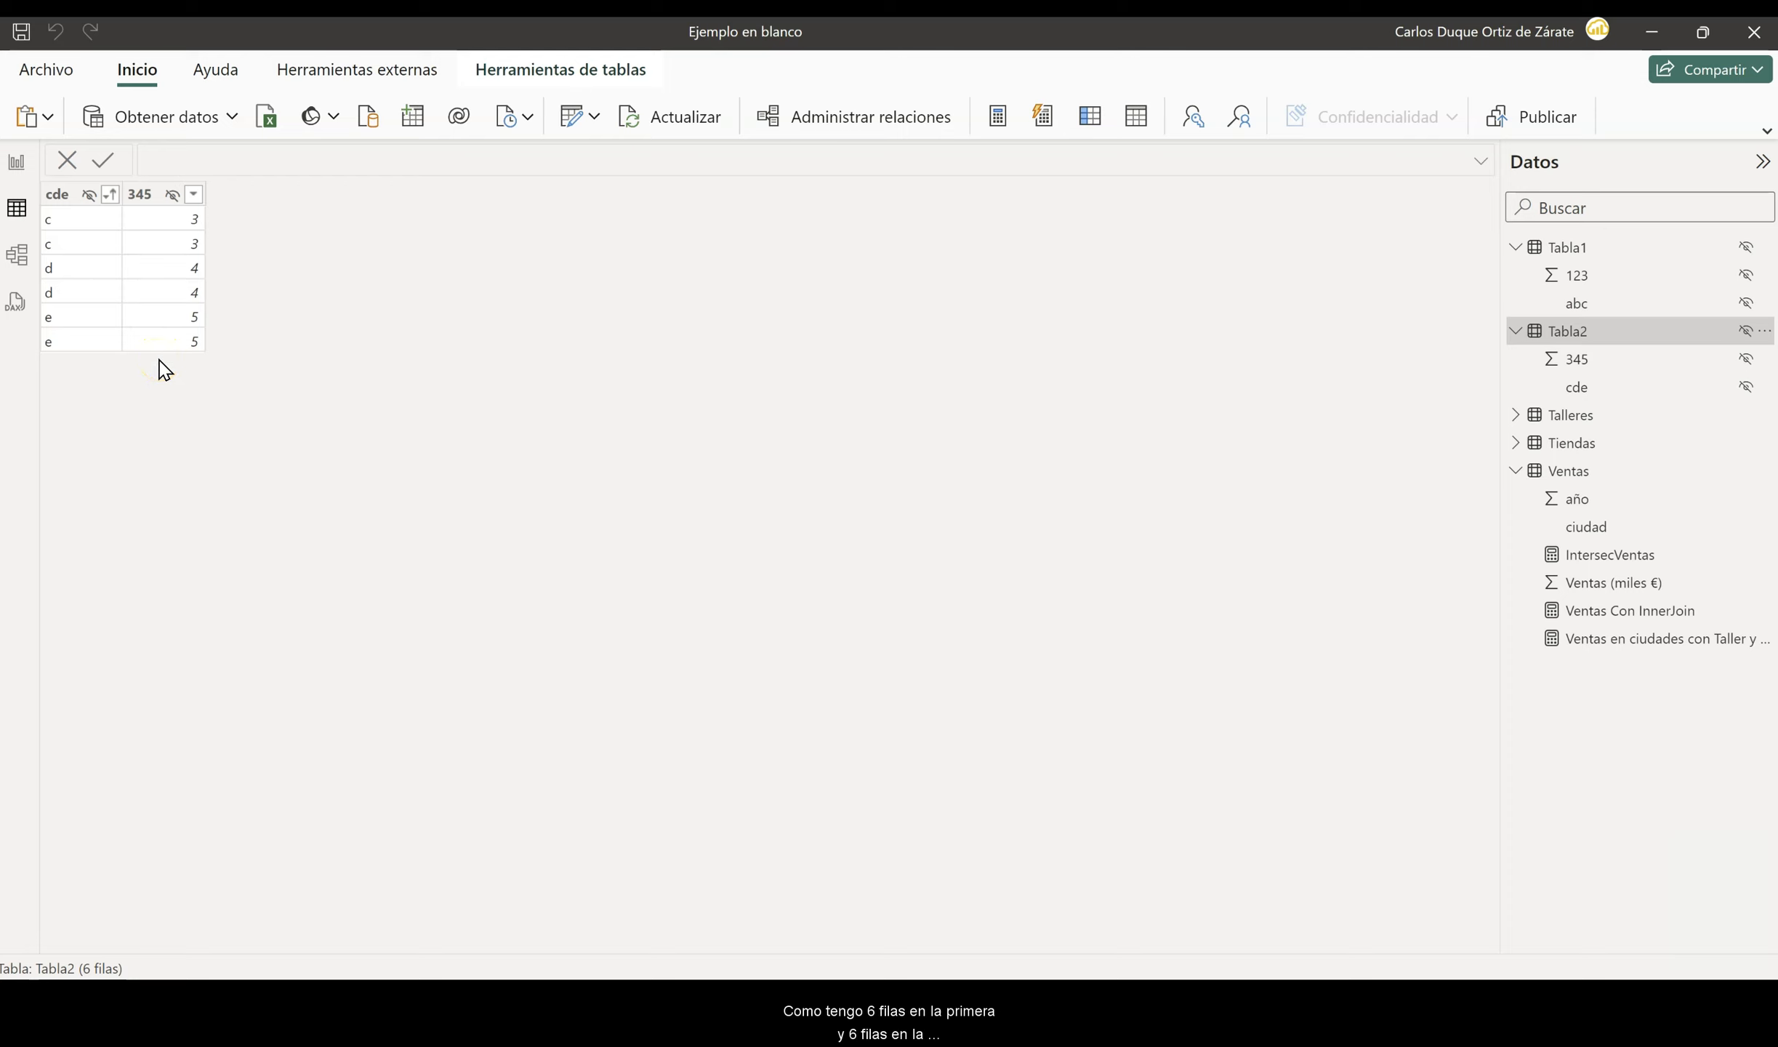
pyautogui.moveTo(1602, 258)
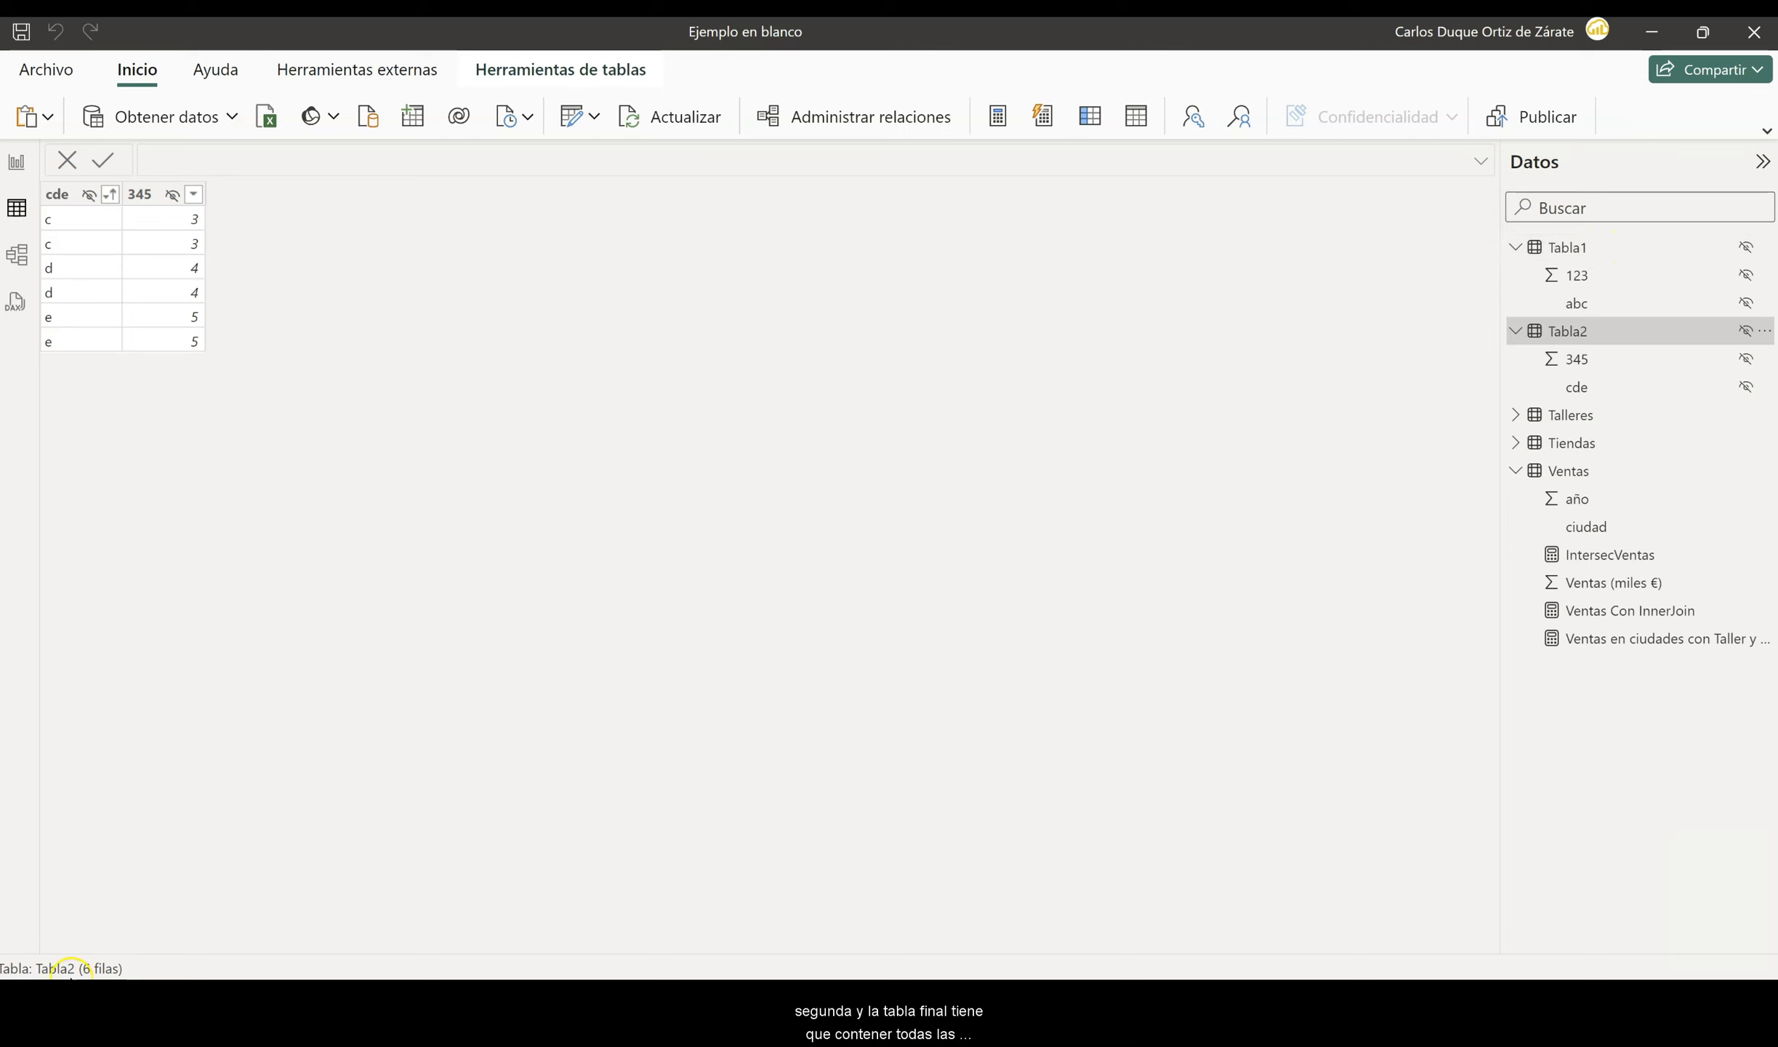
pyautogui.click(1624, 246)
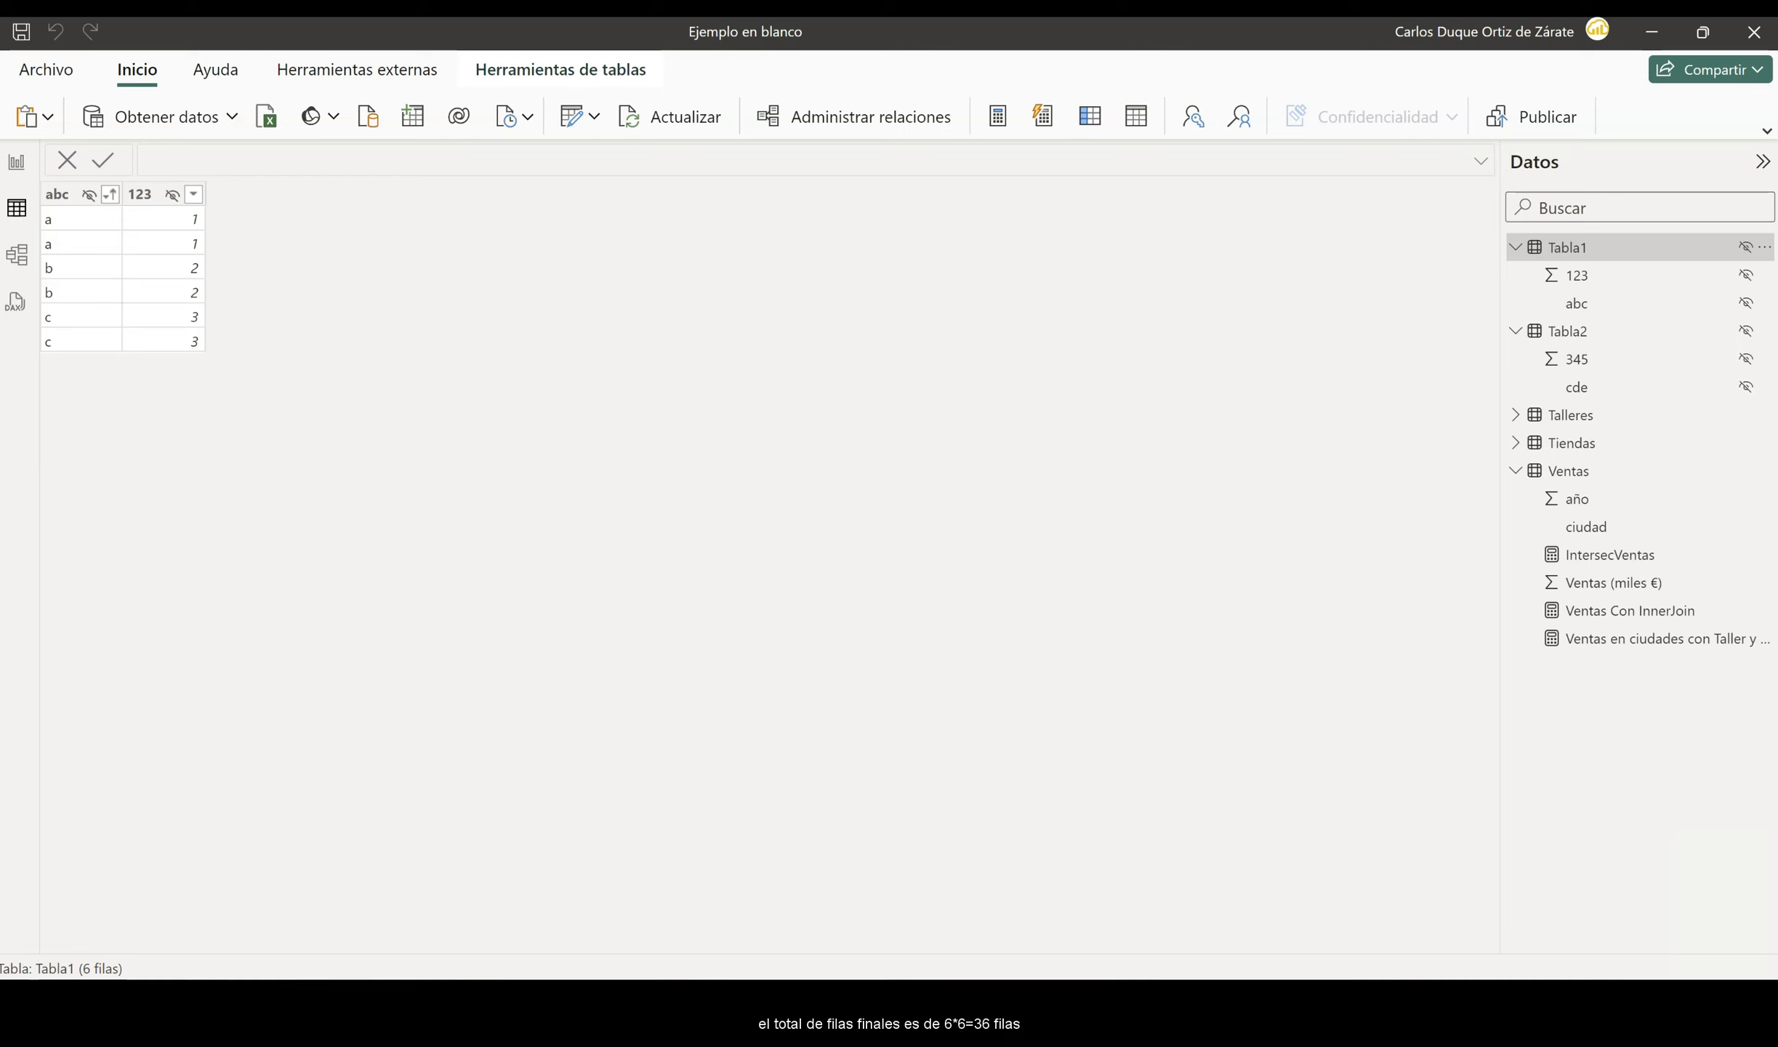
# - Create a calculated table named crossjoin with the formula CROSSJOIN(tabla1,Tabla2)
pyautogui.click(1135, 117)
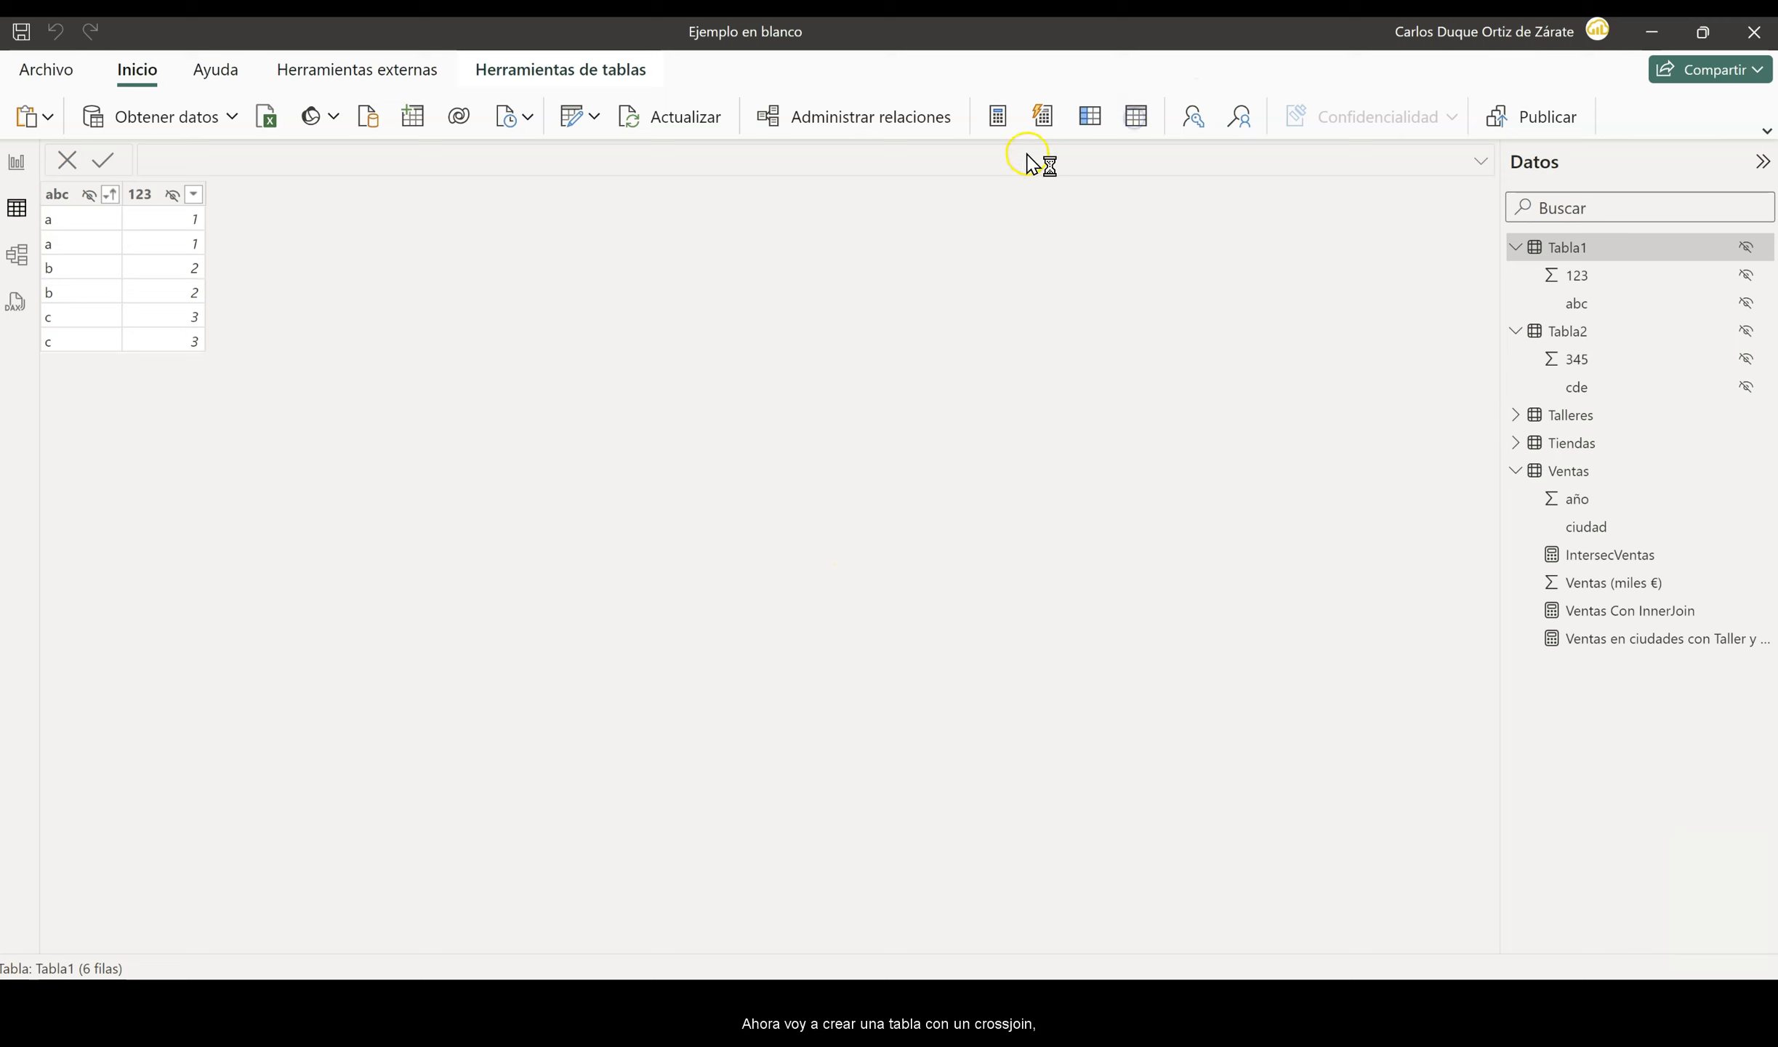
pyautogui.press('BackSpace')
pyautogui.write('crossjoin=crossjoin')
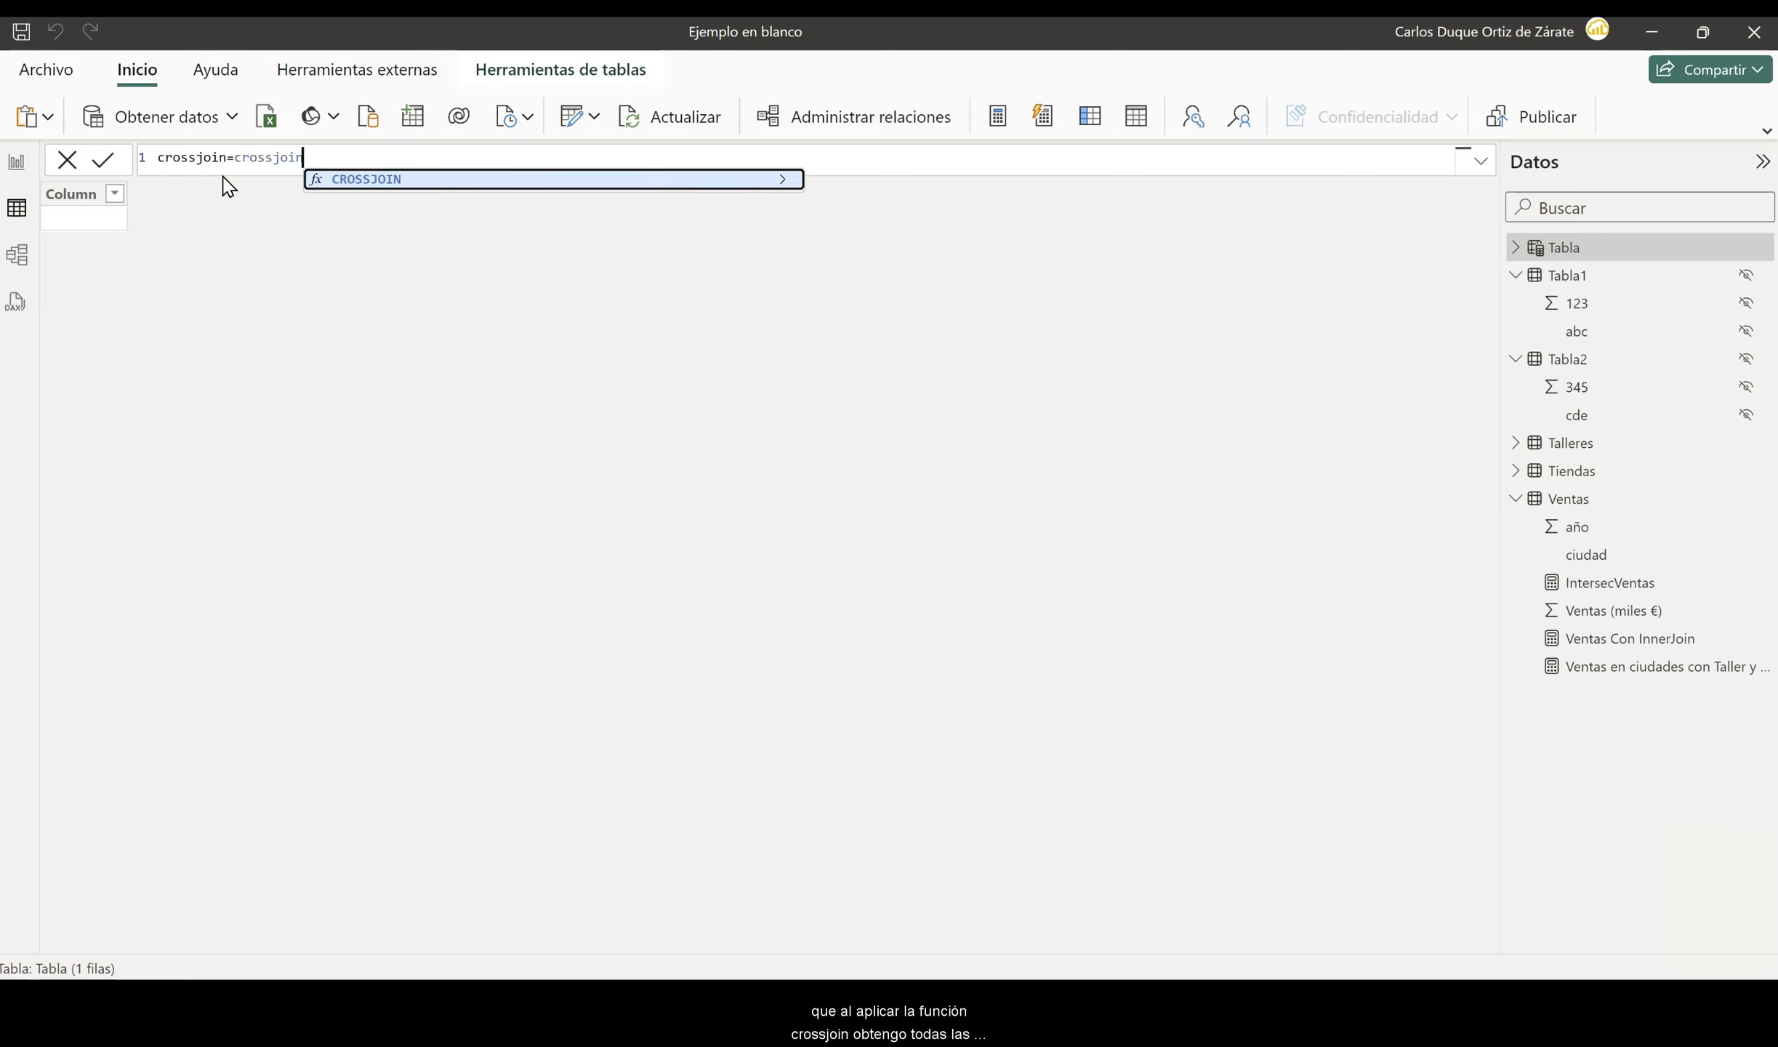
pyautogui.press('Tab')
pyautogui.write('tabla')
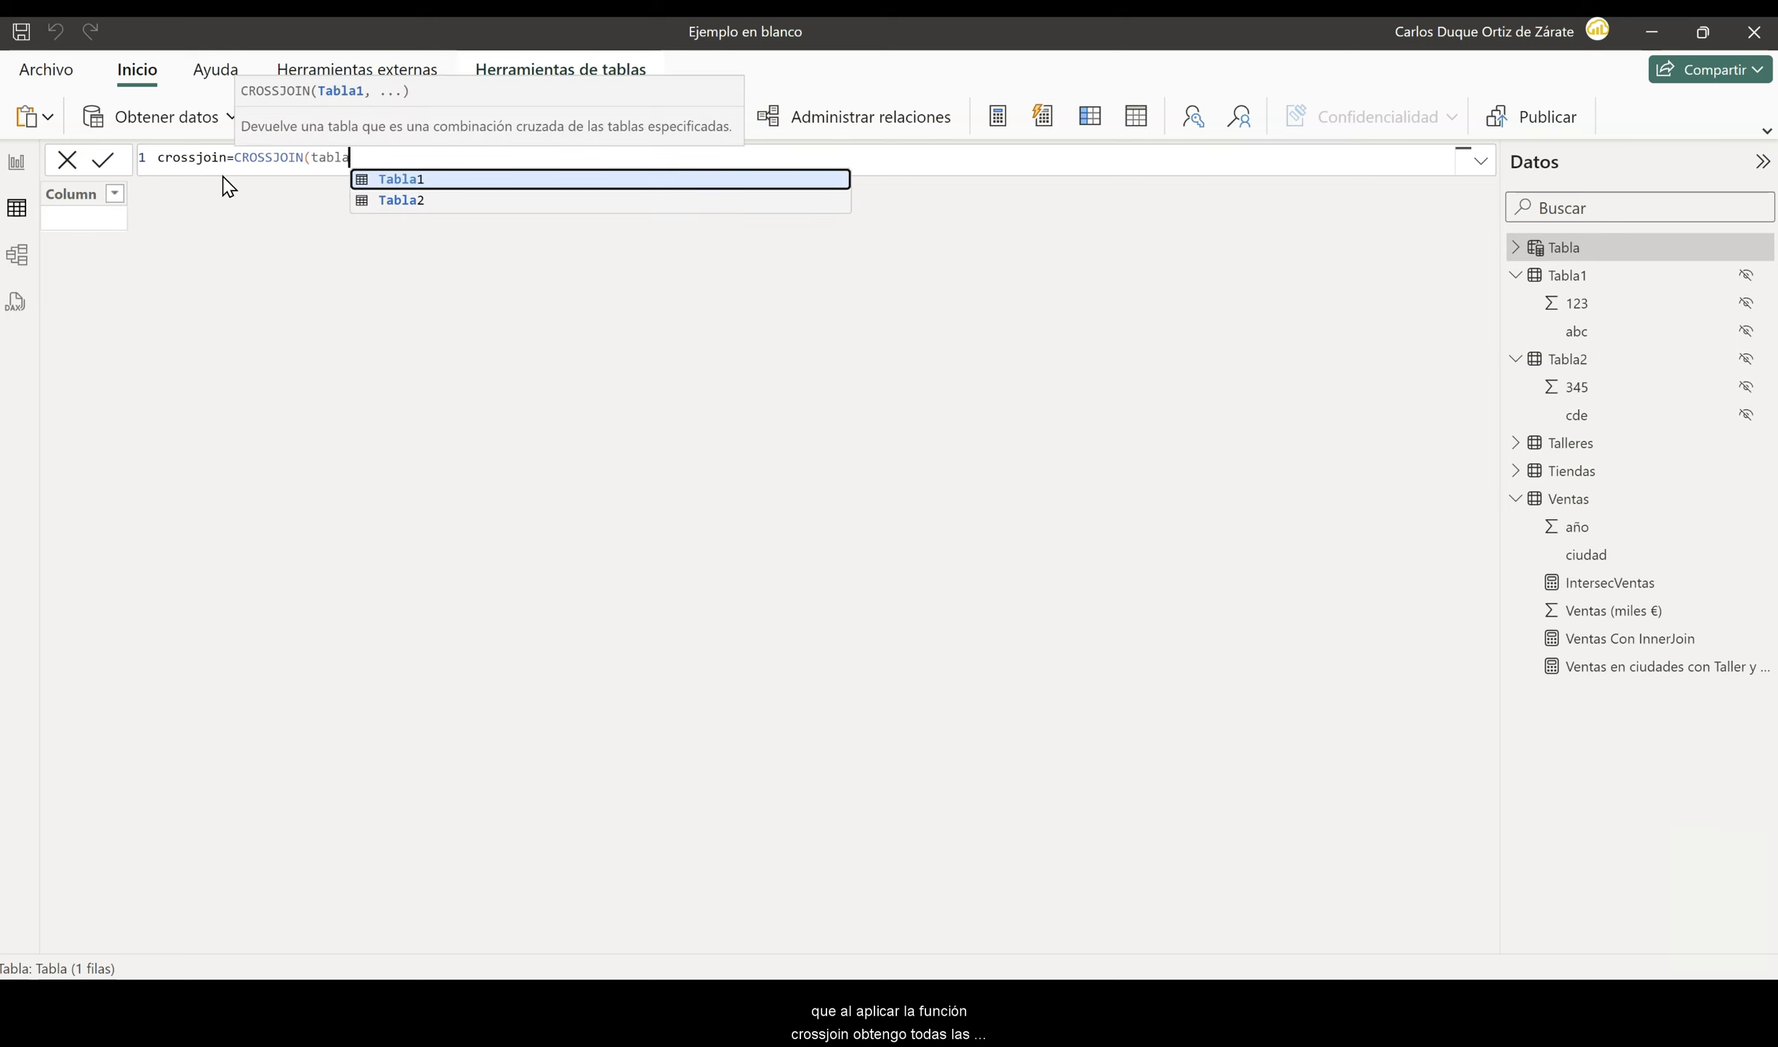
pyautogui.write('1,')
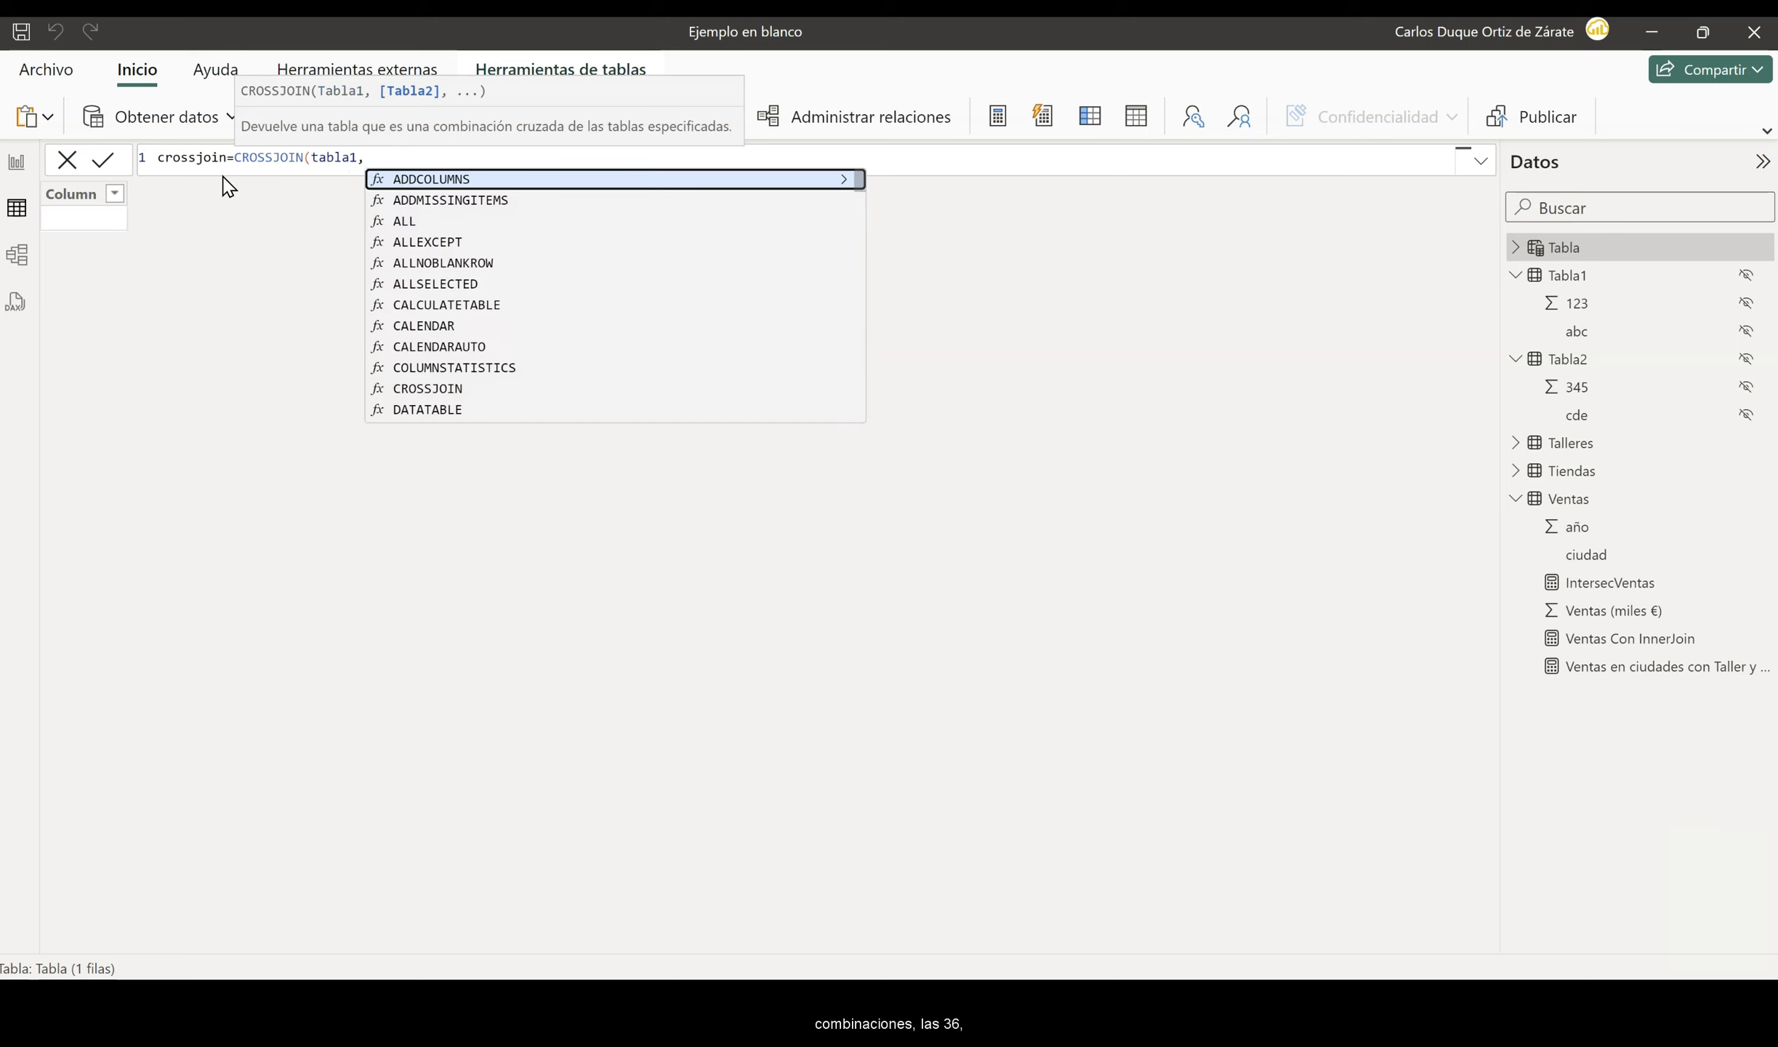
pyautogui.write('tabla2')
pyautogui.press('Tab')
pyautogui.write(')')
pyautogui.press('Return')
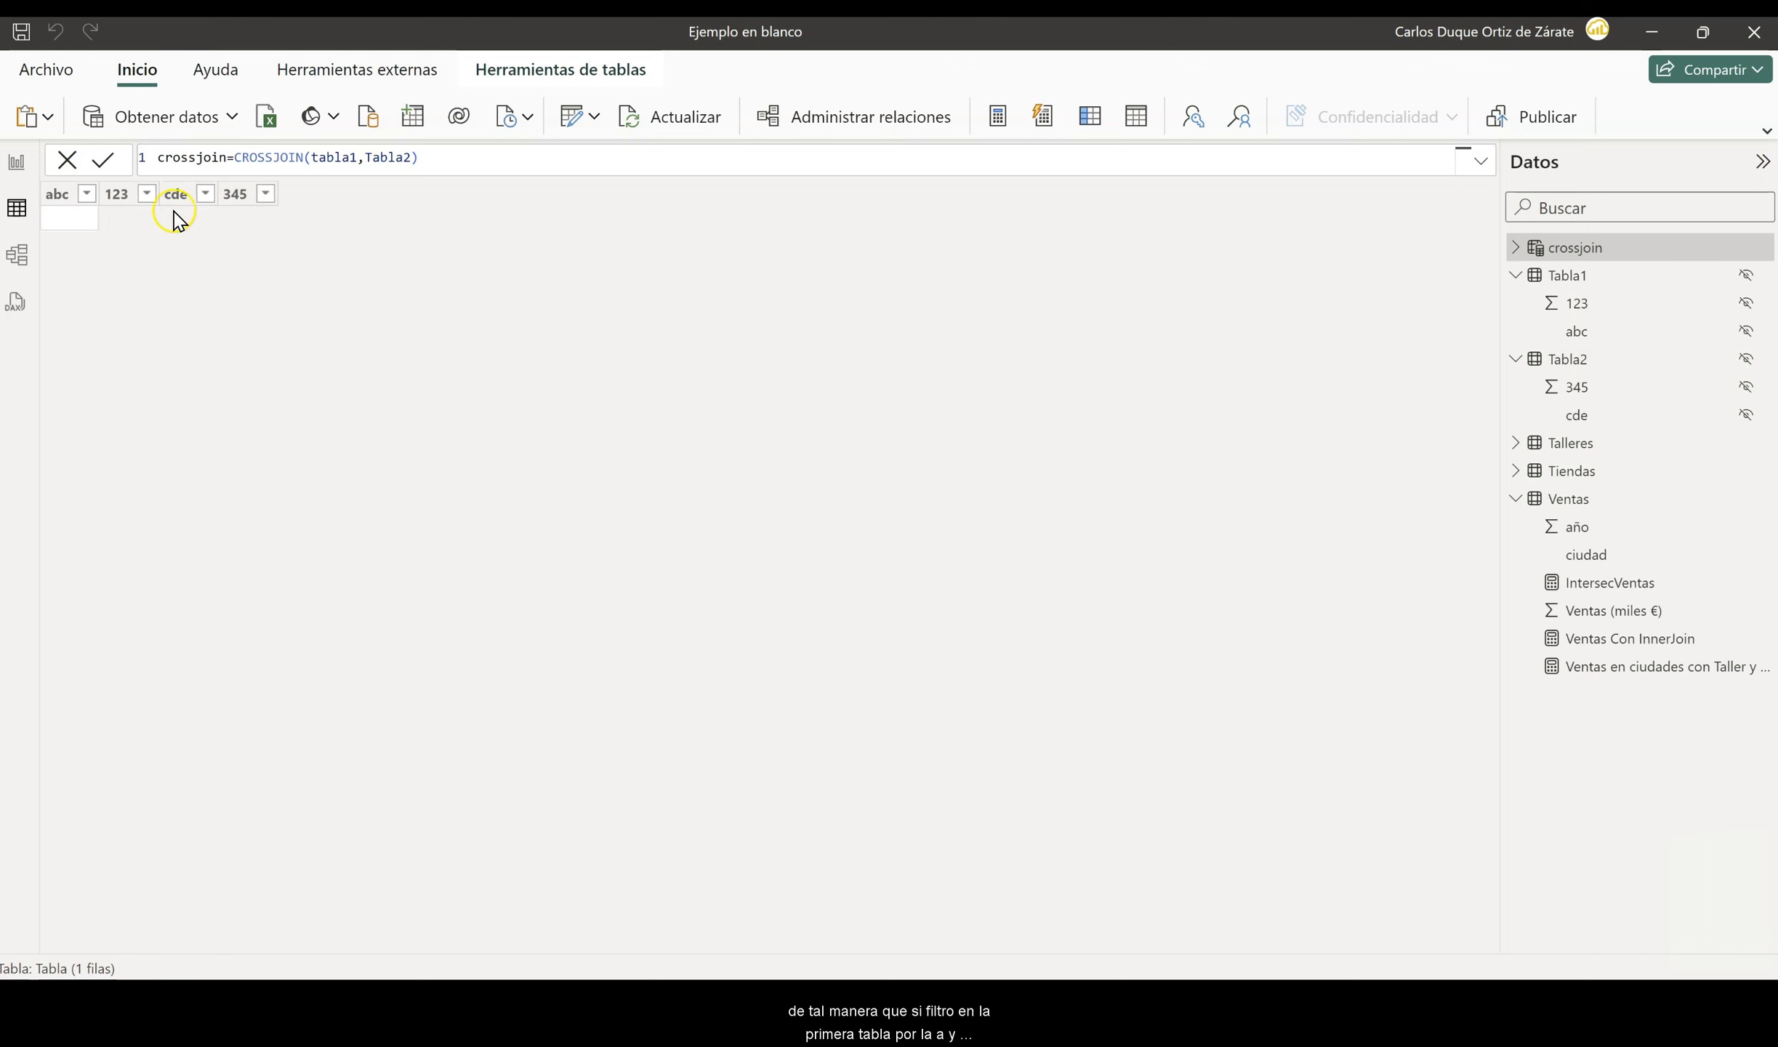
# - Filter the abc column of the crossjoin table to show only the value a
pyautogui.click(86, 193)
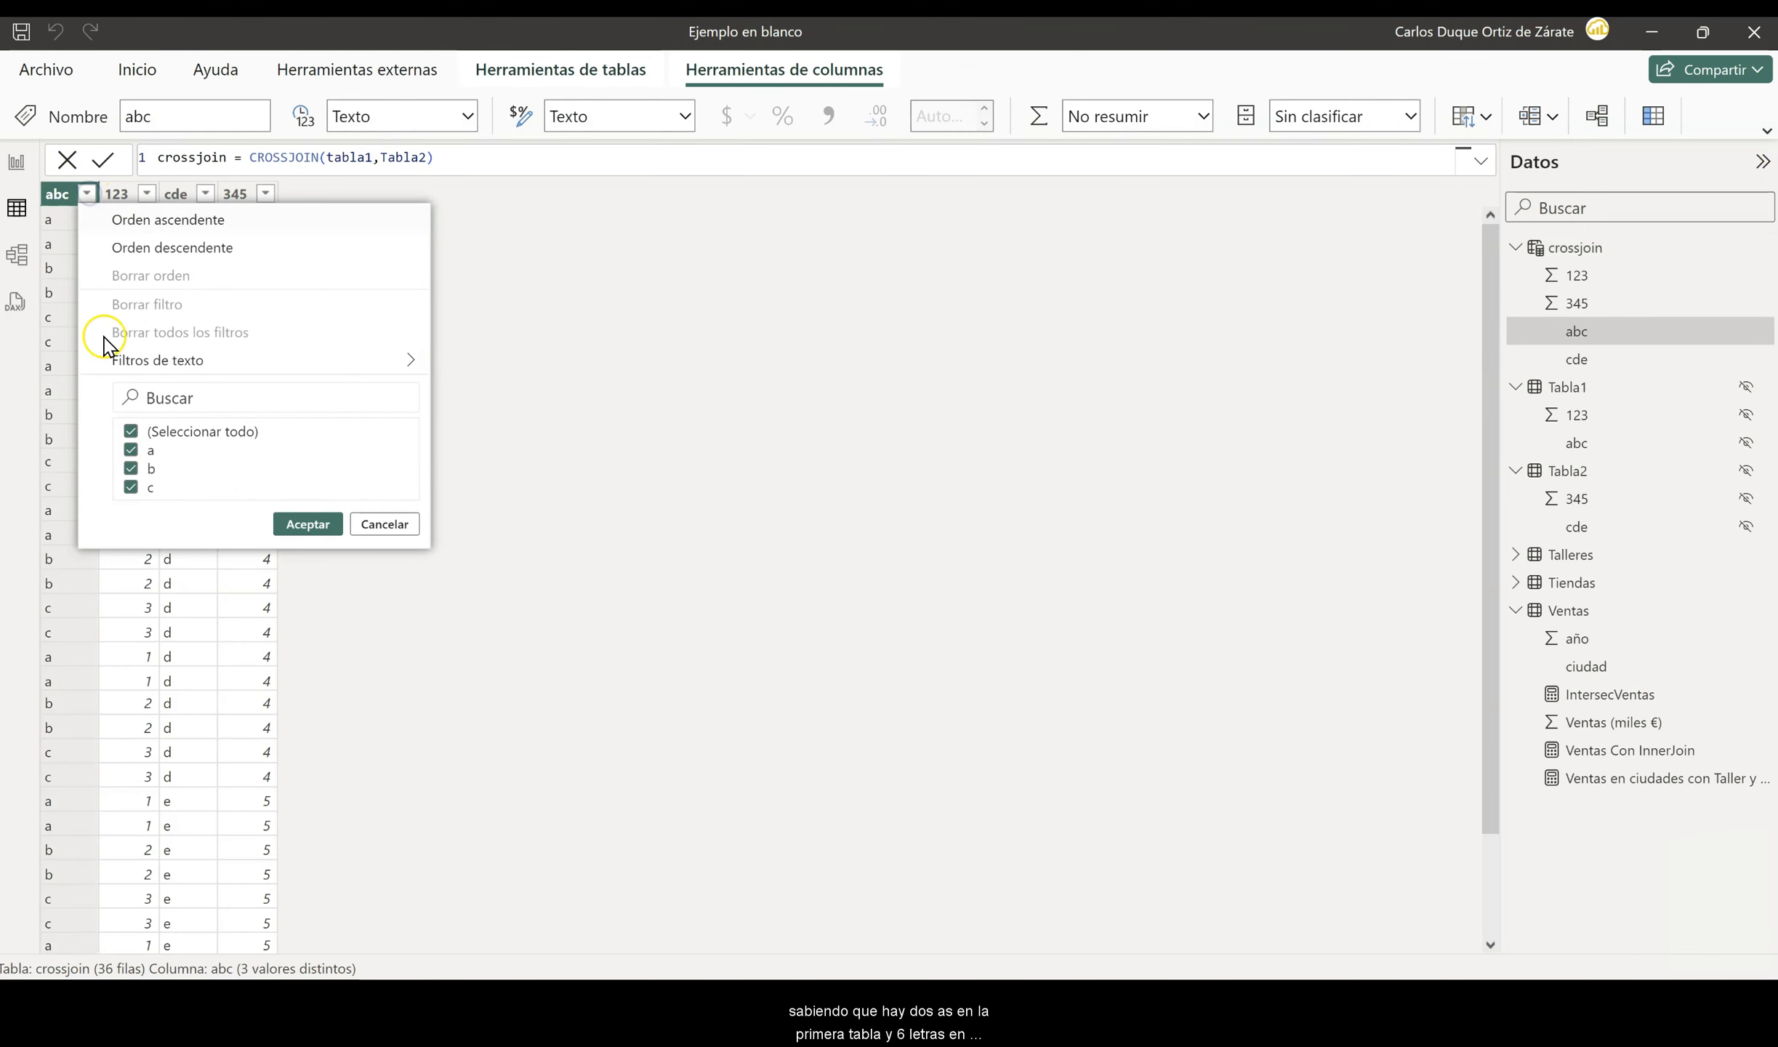
pyautogui.click(130, 431)
pyautogui.click(130, 449)
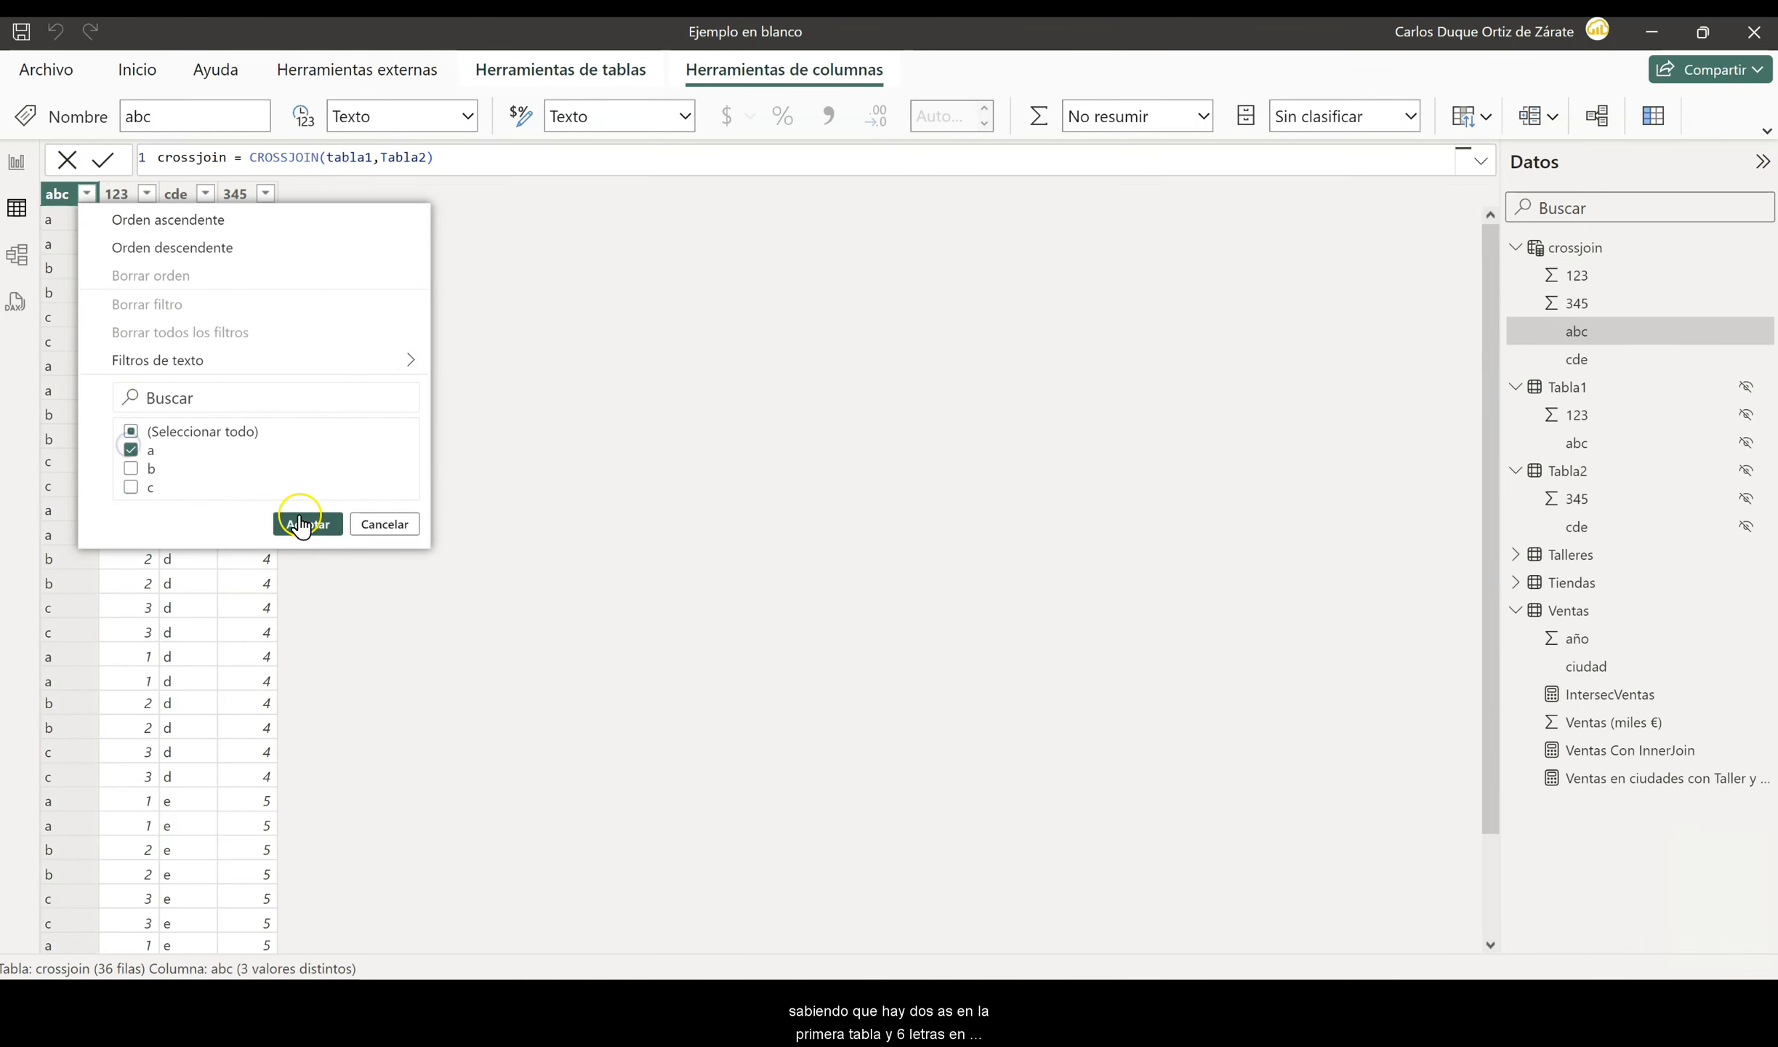
pyautogui.click(305, 524)
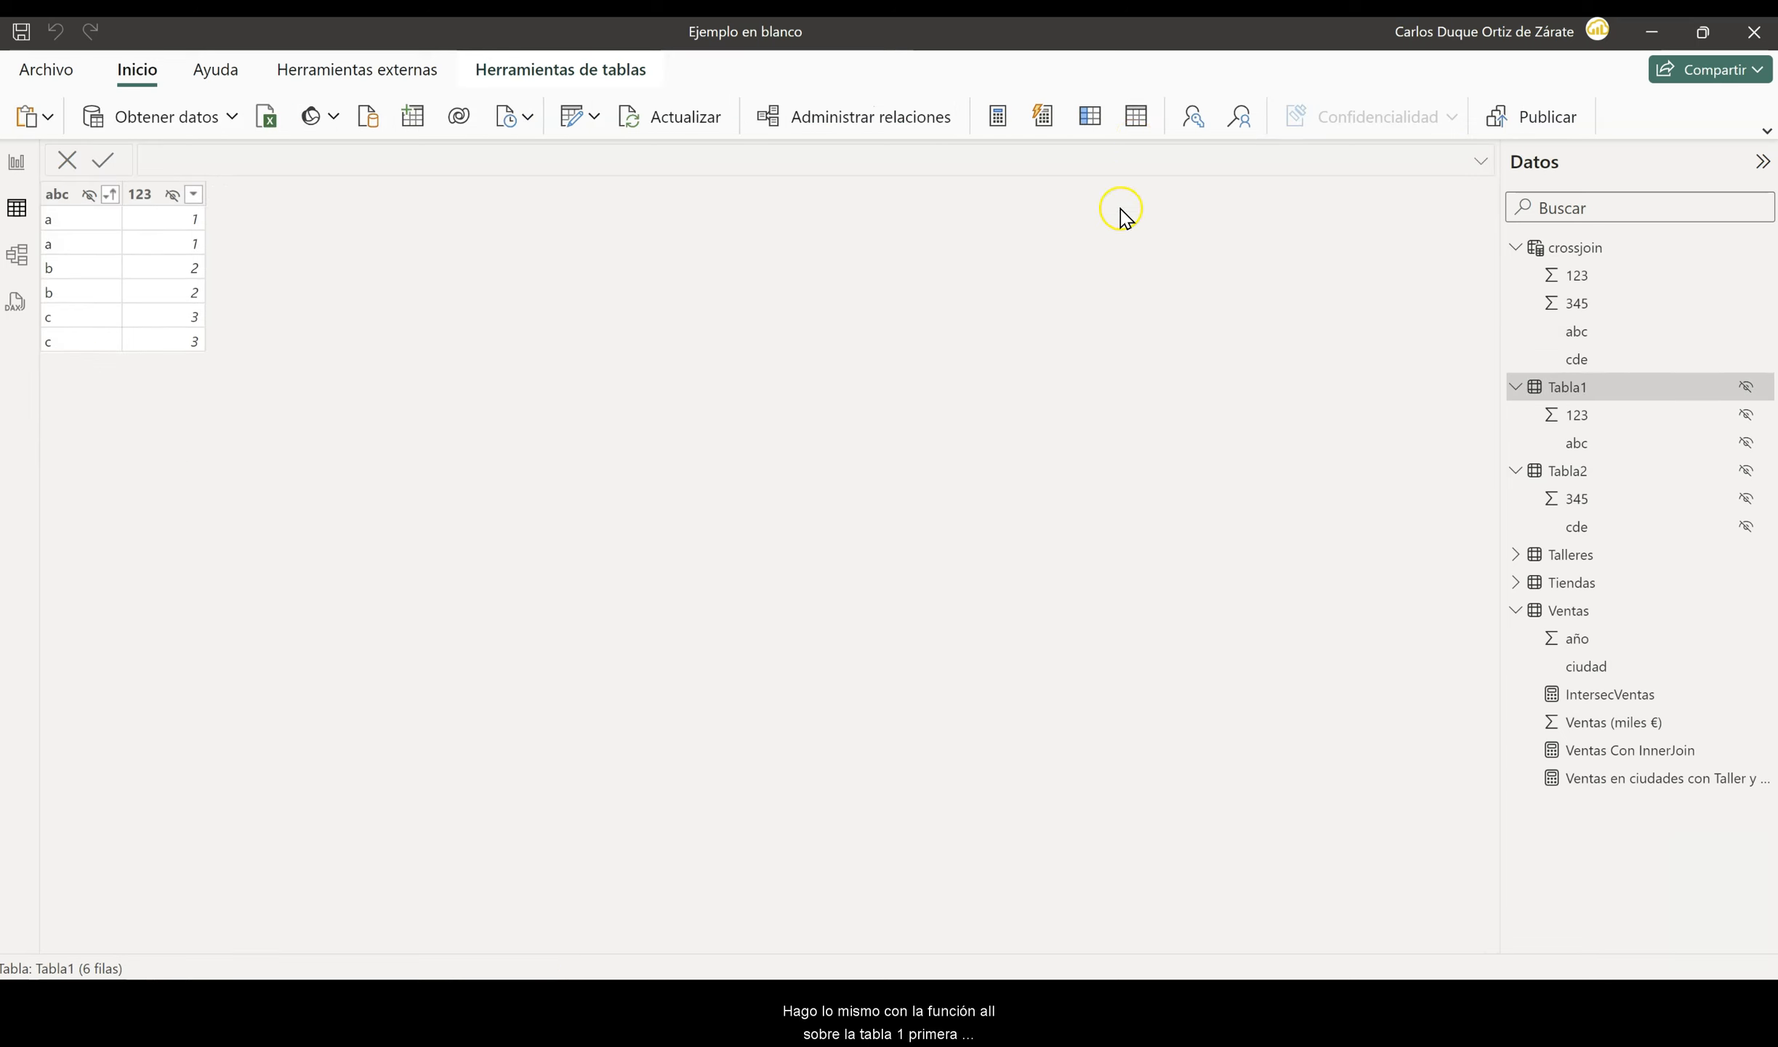
# - Create a calculated table named all with the formula ALL(Tabla1[abc])
pyautogui.click(1136, 115)
pyautogui.press('BackSpace')
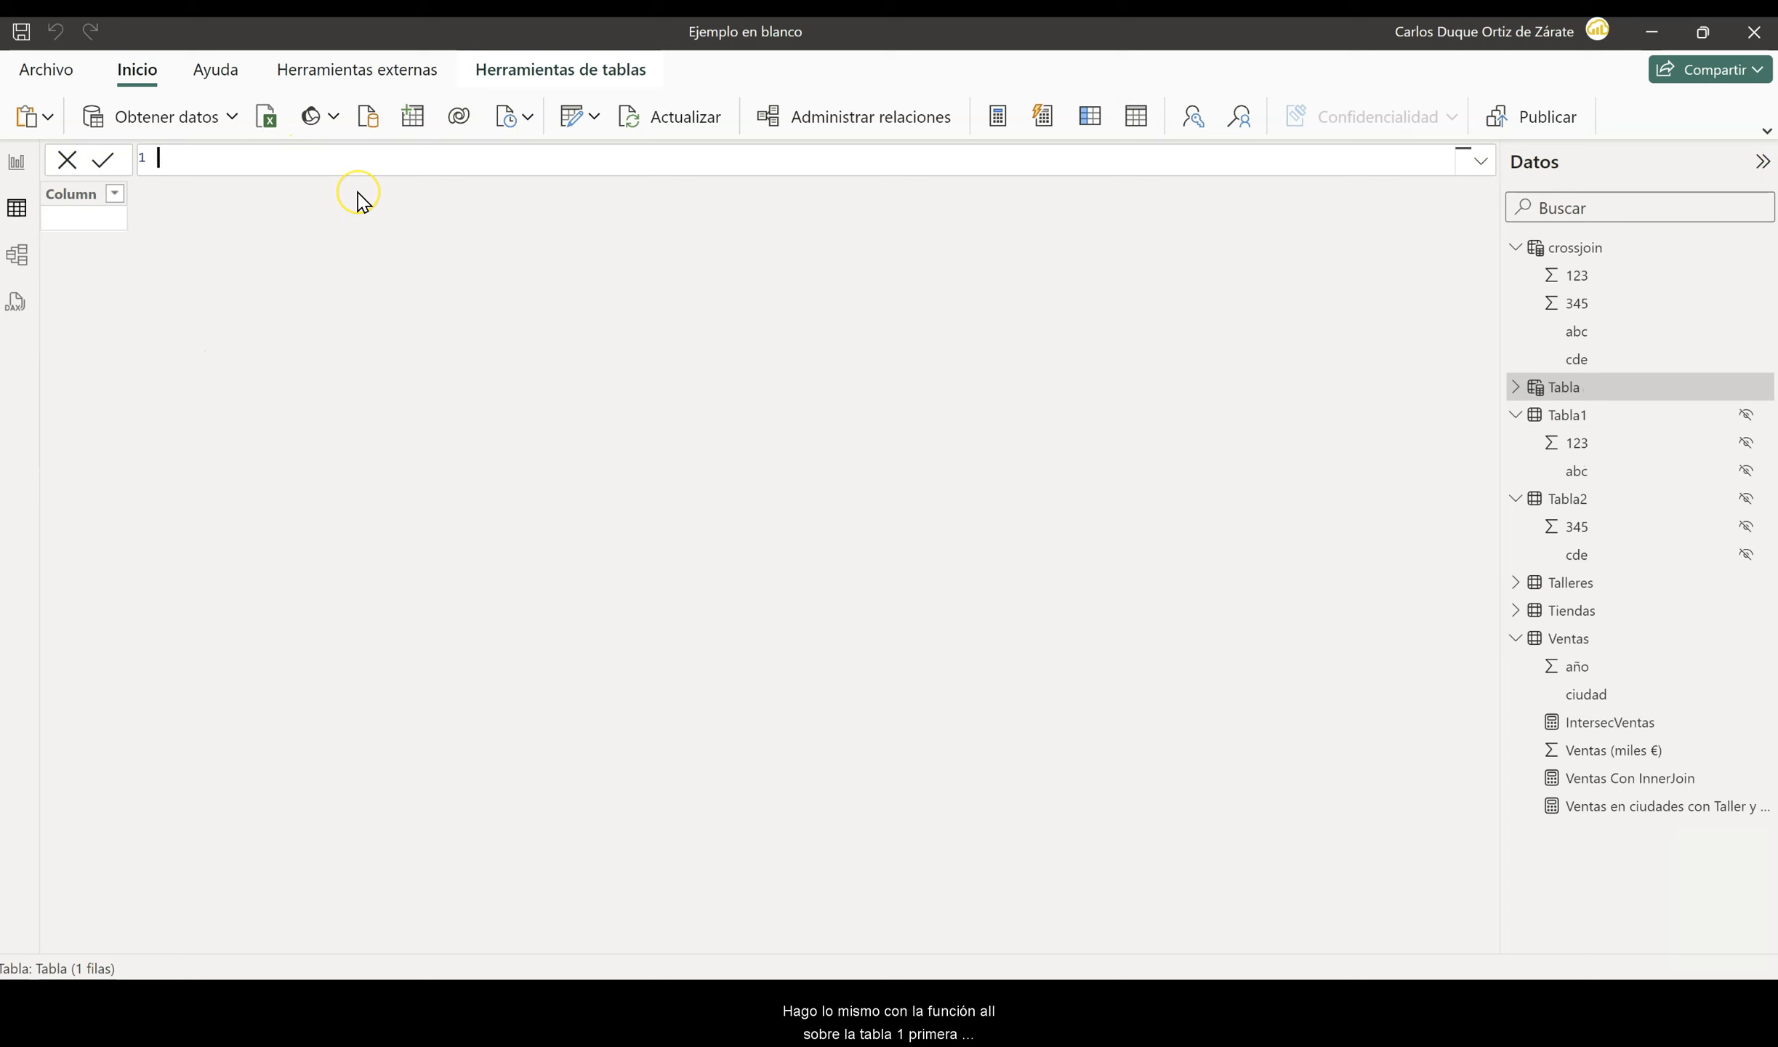
pyautogui.write('all=ALL(')
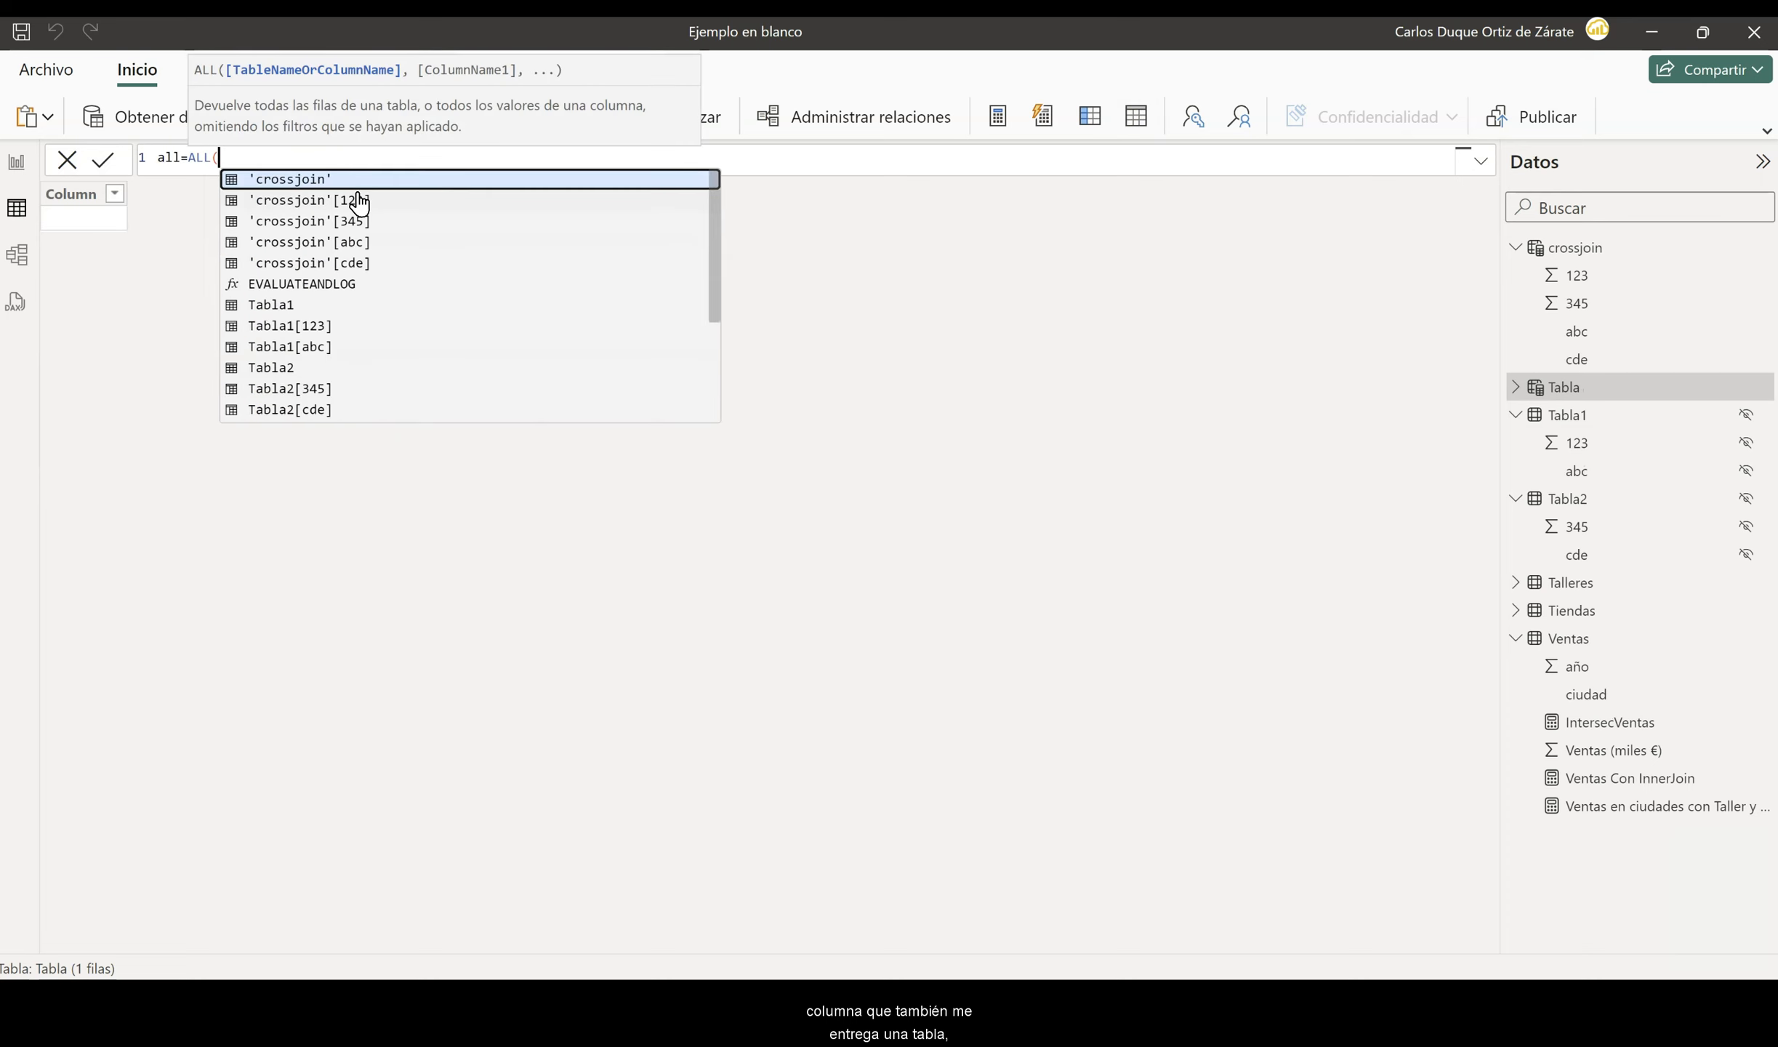
pyautogui.write('Tabla')
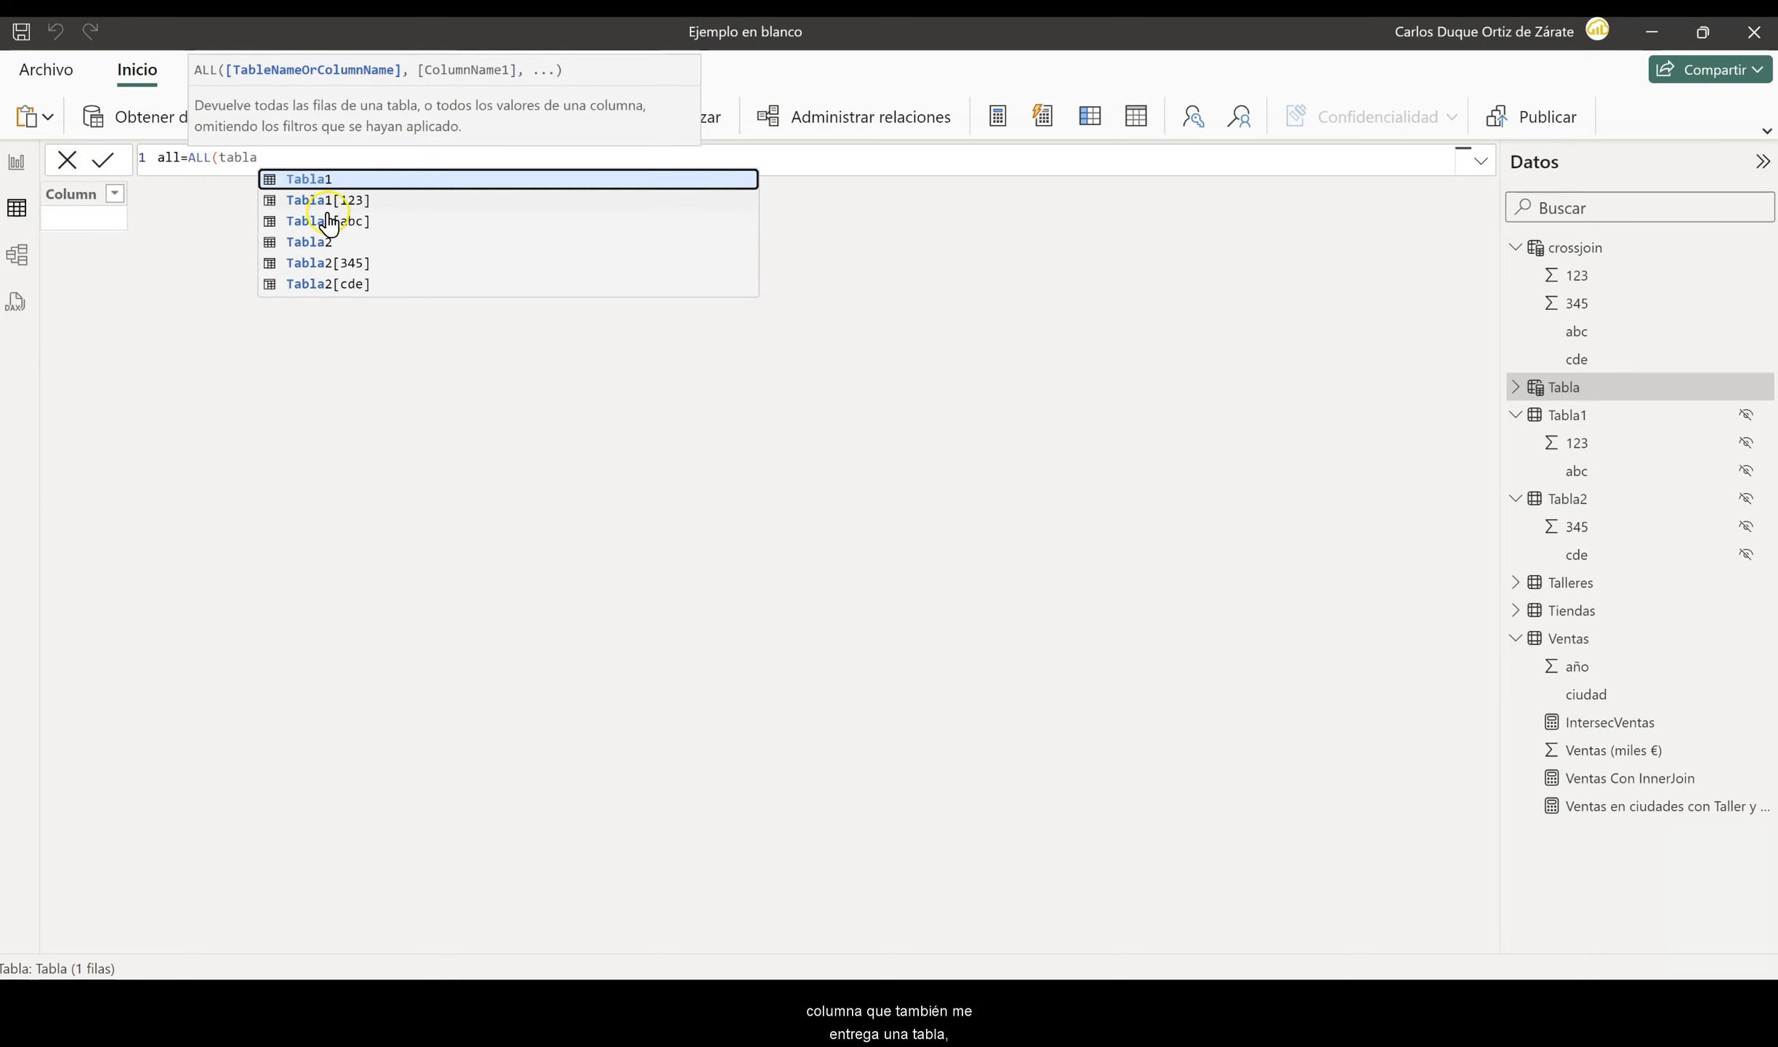
pyautogui.click(329, 222)
pyautogui.write(')')
pyautogui.press('Return')
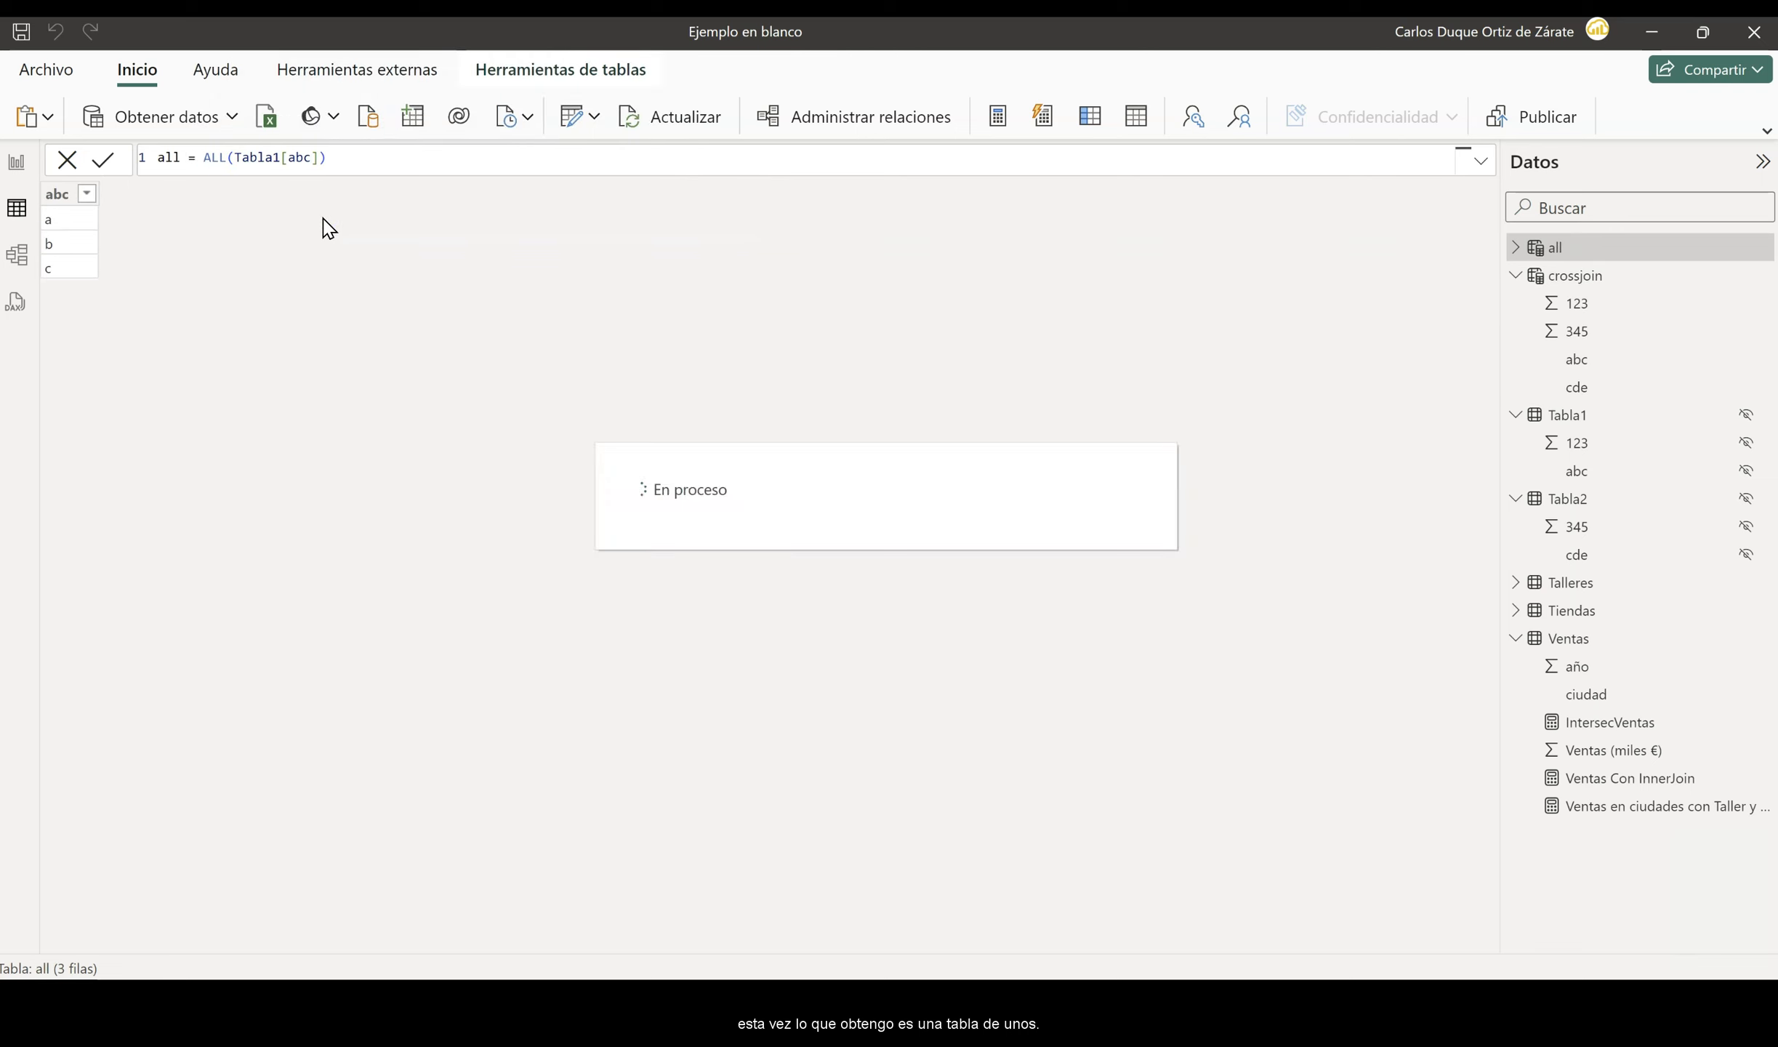
# - Start a calculated table named crossjoin all, using CROSSJOIN with ALL over Tabla1[abc] as its first argument
pyautogui.click(1568, 414)
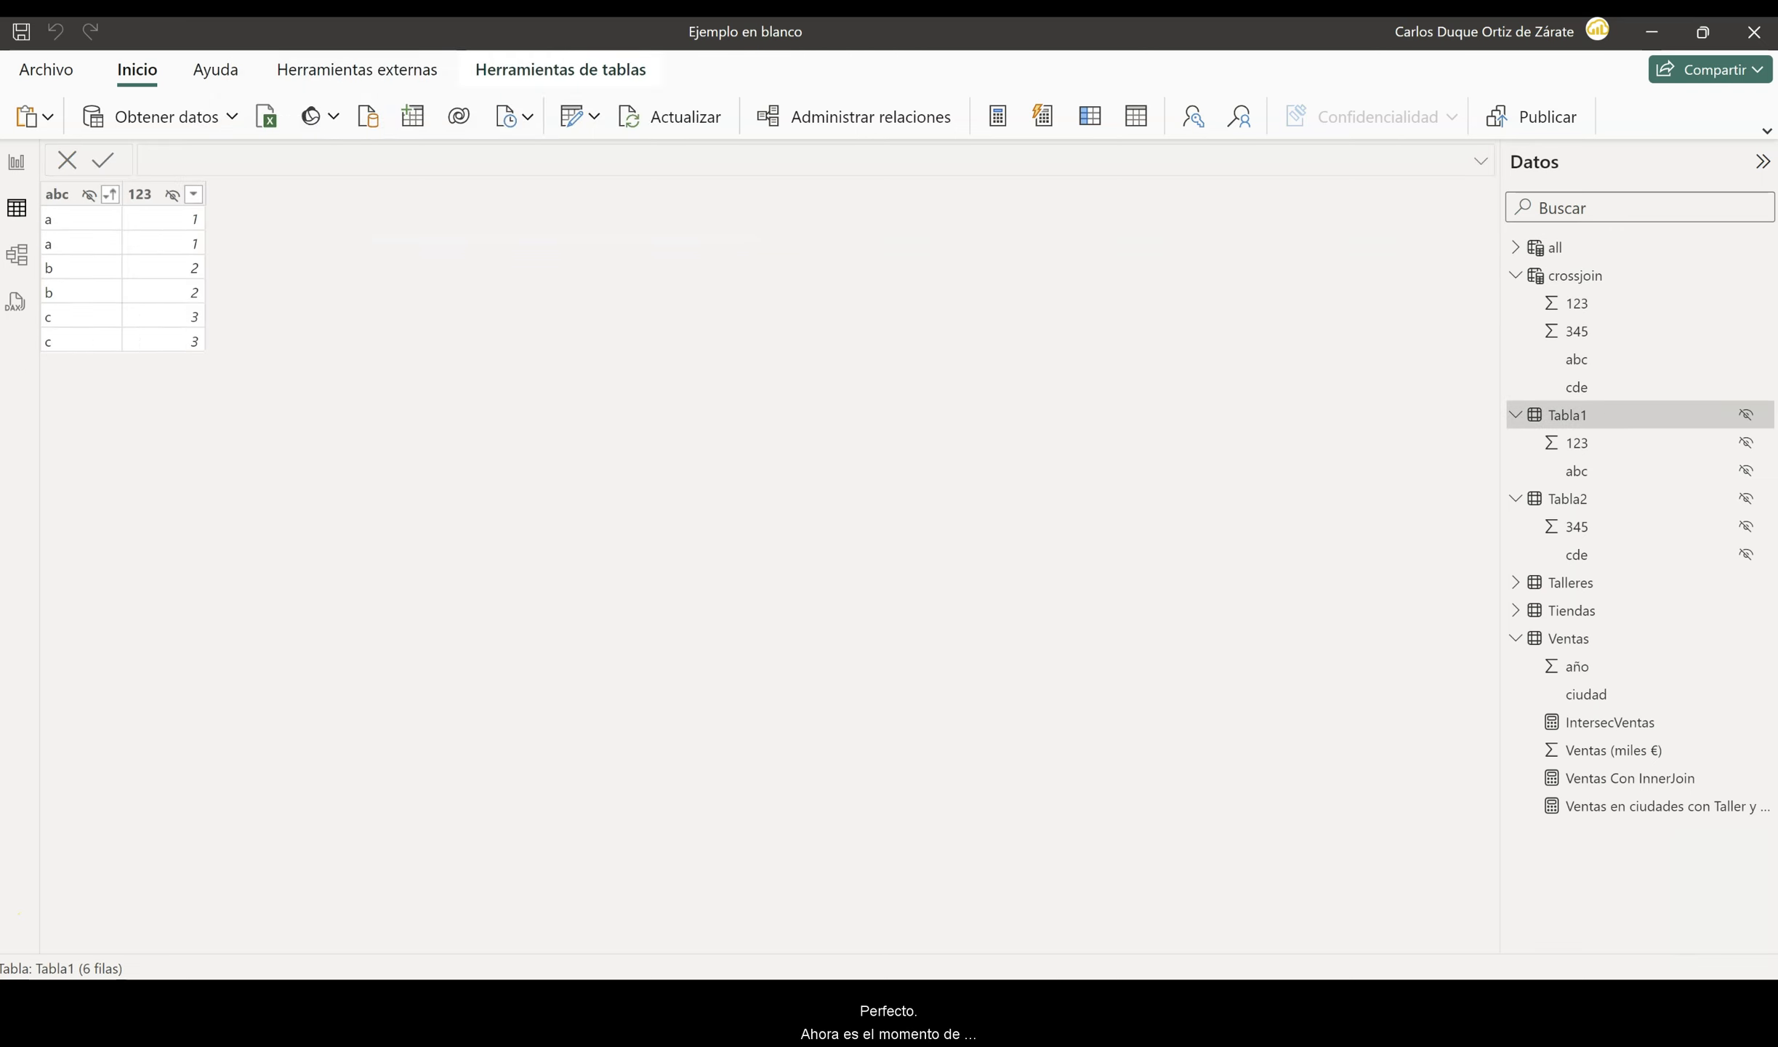
pyautogui.click(1136, 116)
pyautogui.write('cro')
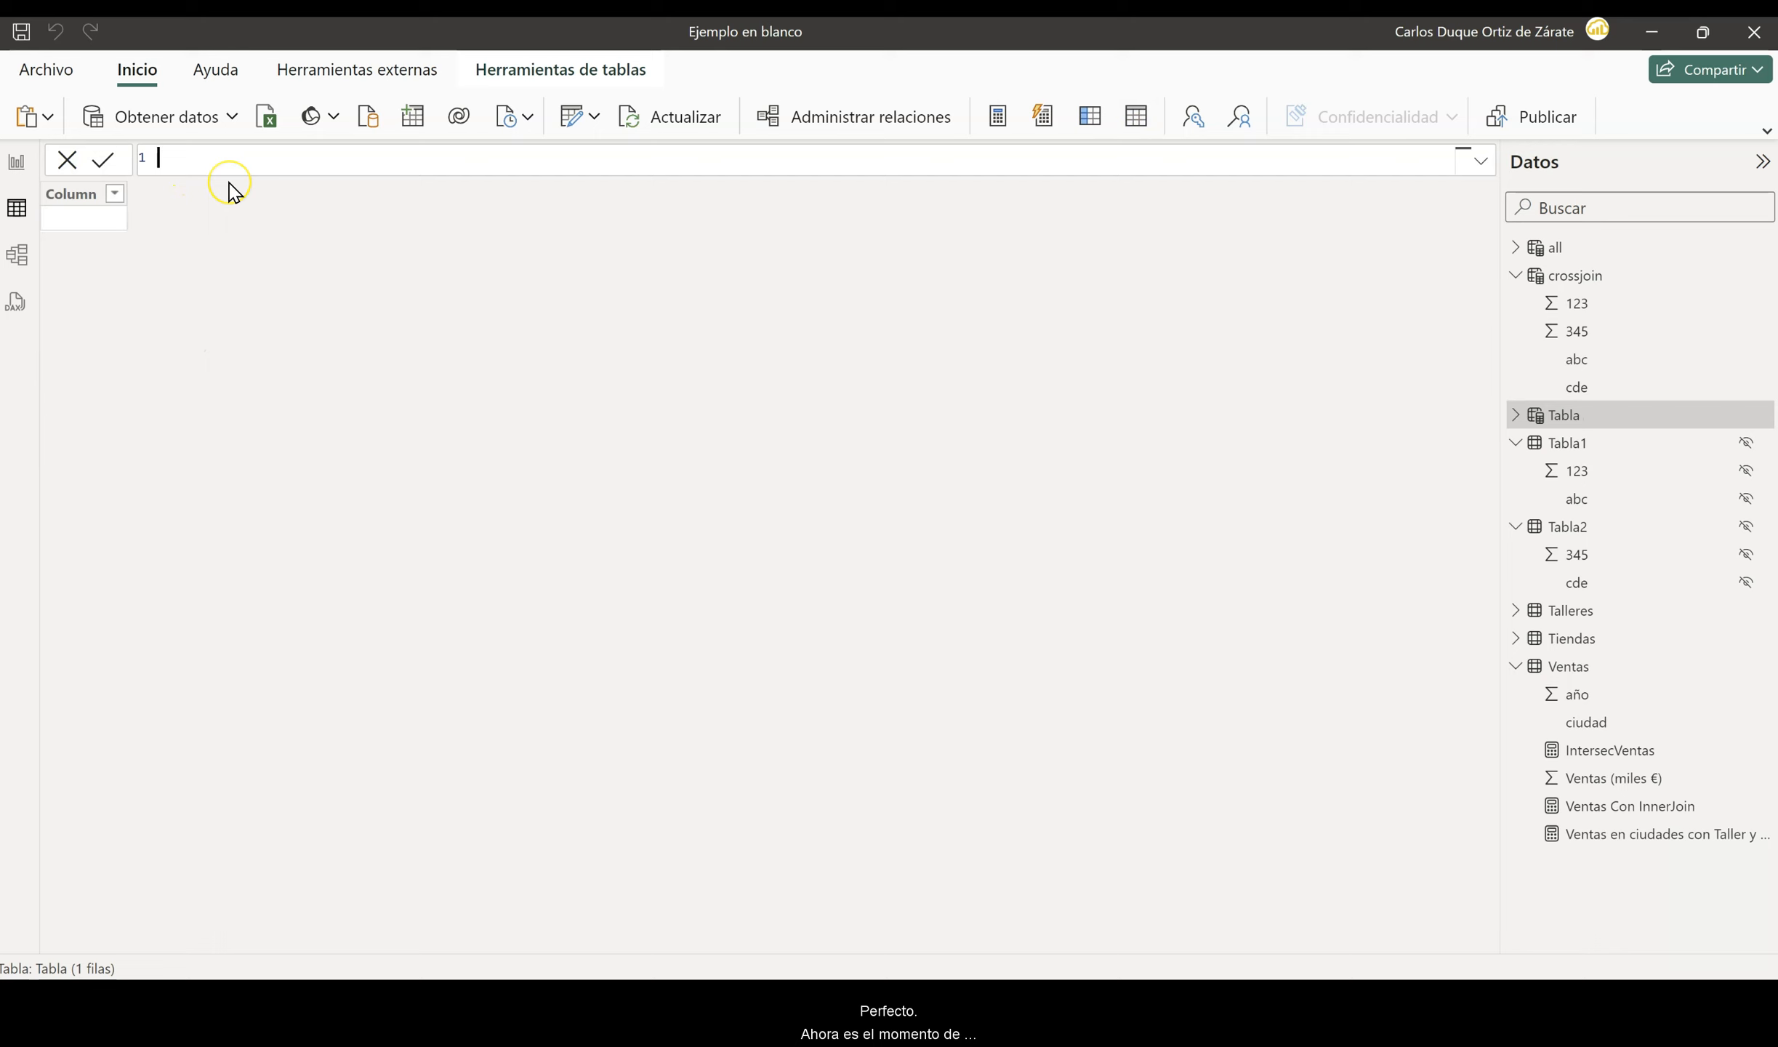
pyautogui.write('ssjoin all=crossjoin')
pyautogui.press('Tab')
pyautogui.write('all')
pyautogui.press('Tab')
pyautogui.write('tabla1')
pyautogui.press('Down')
pyautogui.press('Down')
pyautogui.press('Tab')
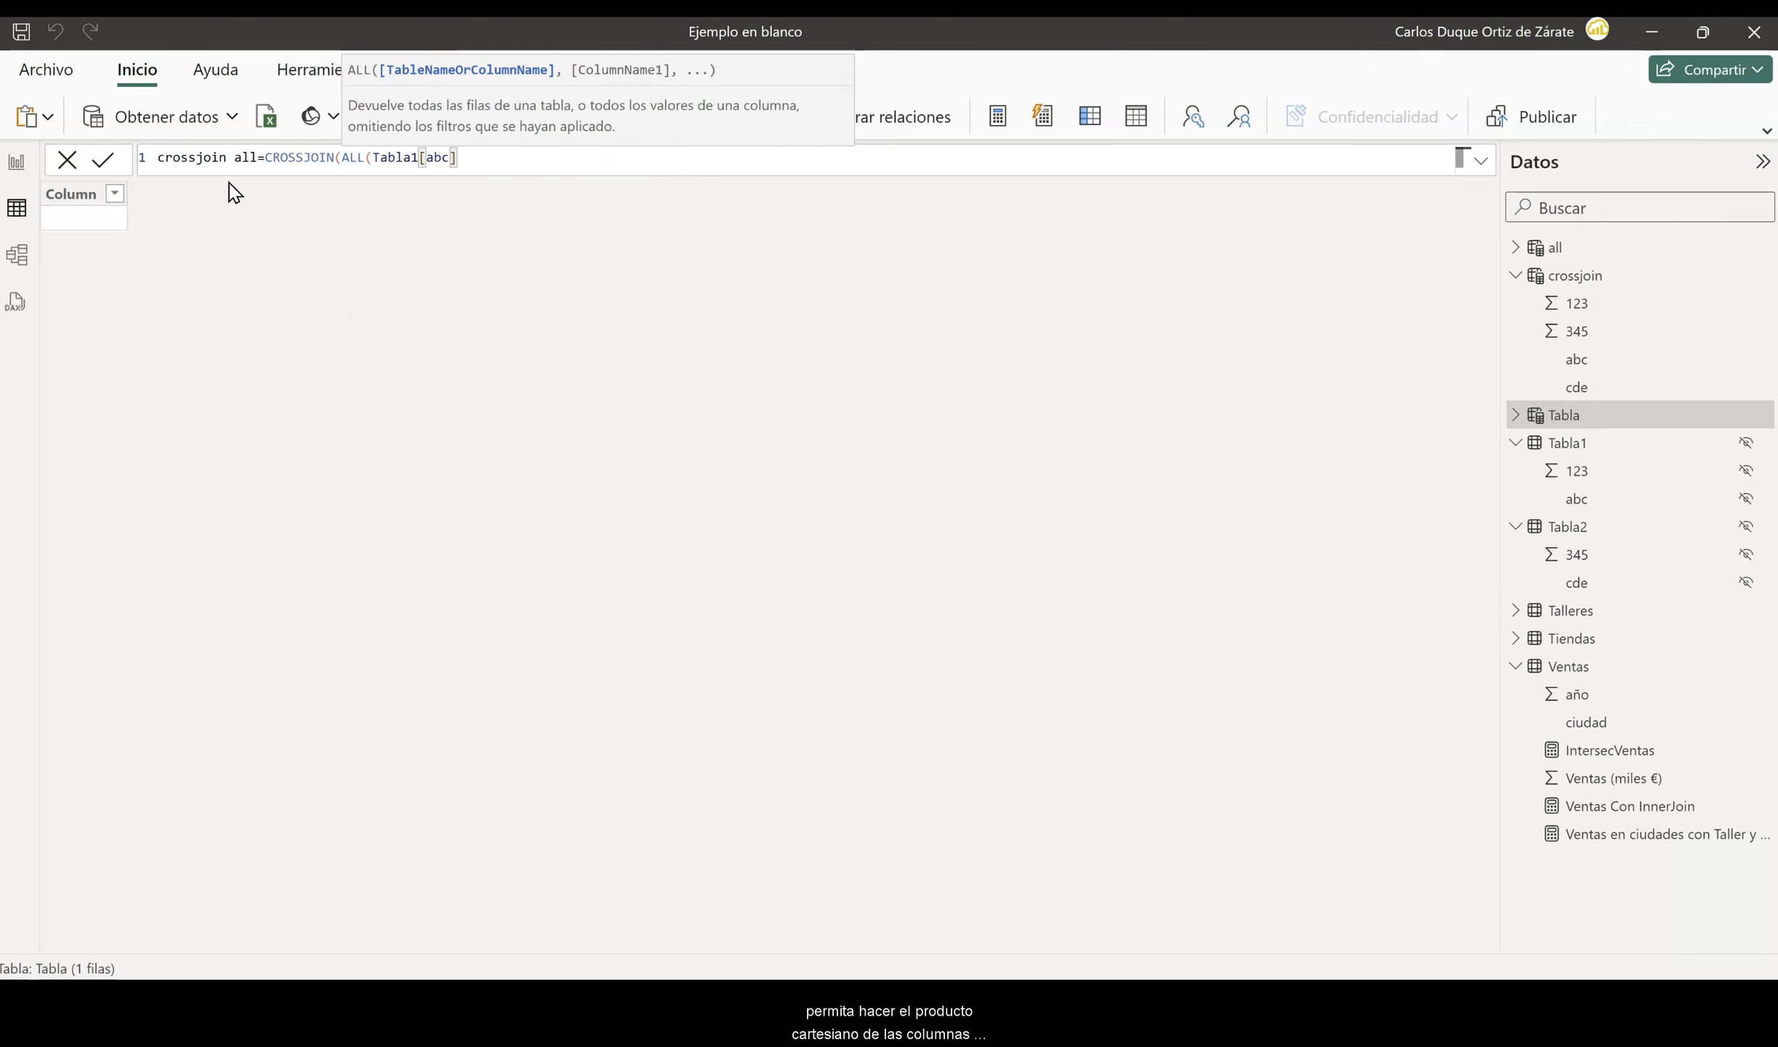
# - Add ALL(Tabla2[cde]) as the second CROSSJOIN argument and commit the crossjoin all table
pyautogui.write('), all')
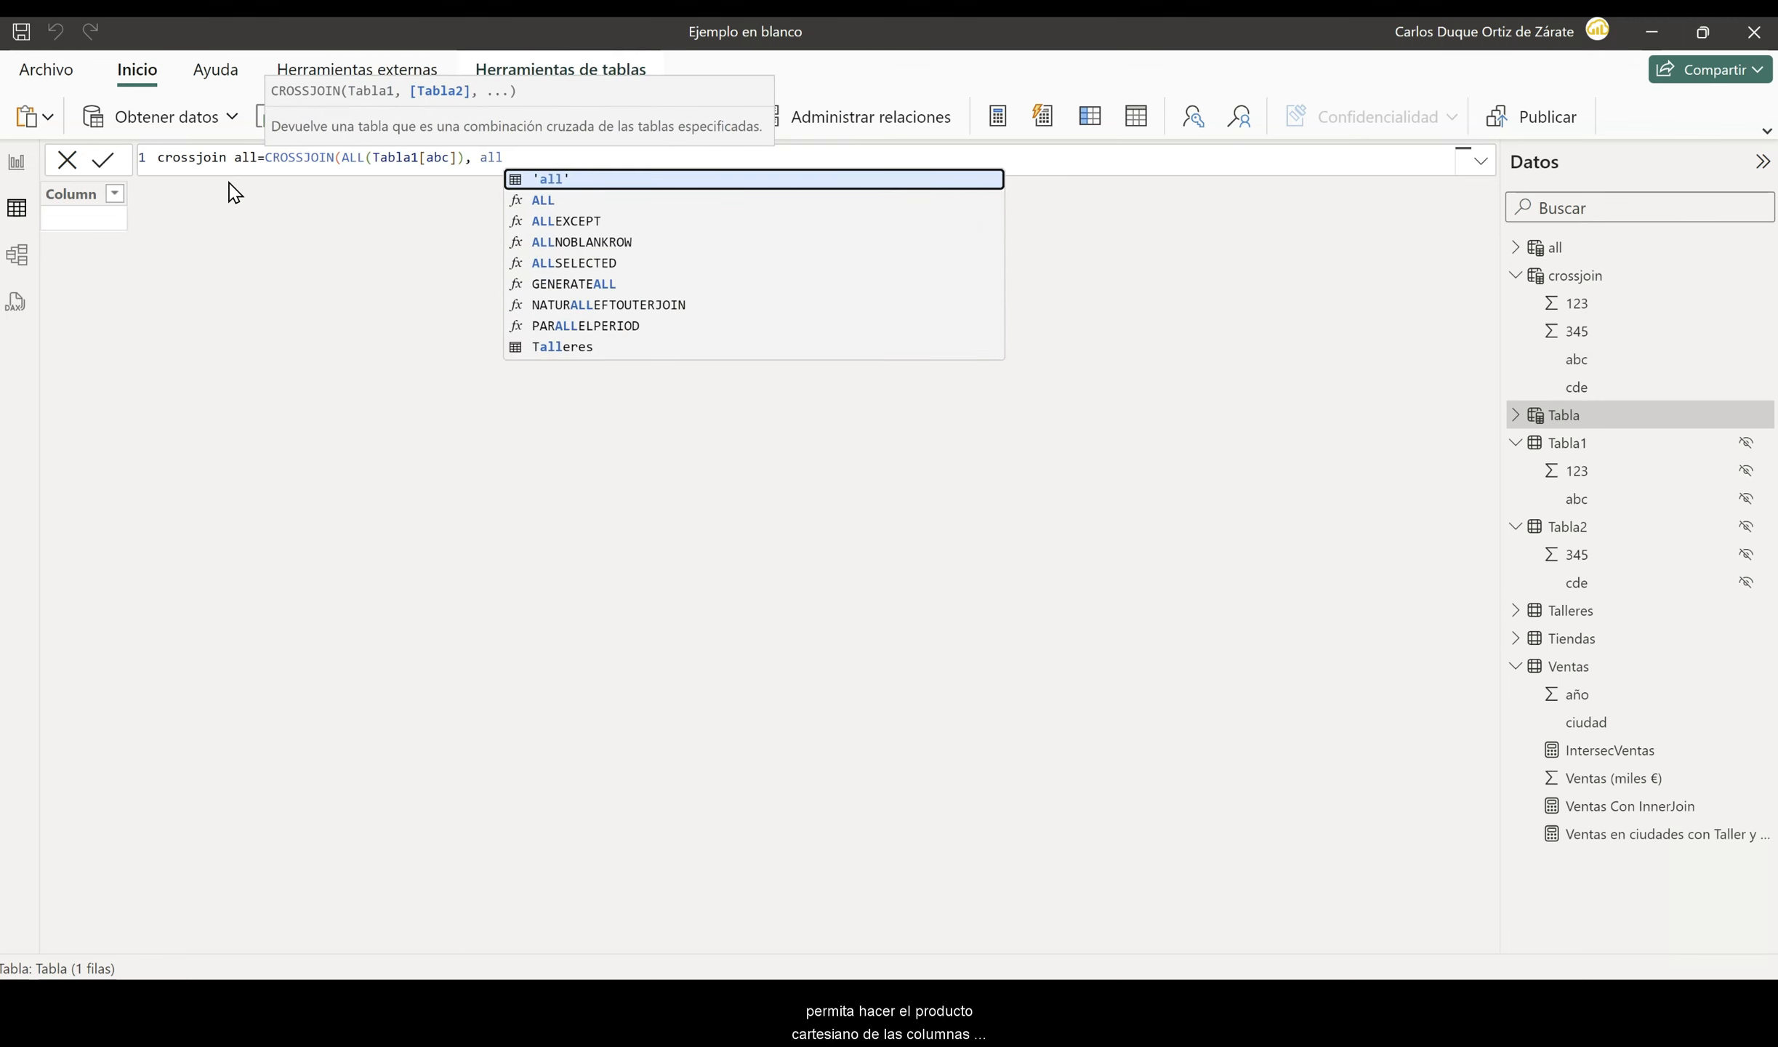
pyautogui.press('Down')
pyautogui.press('Tab')
pyautogui.write('tabla')
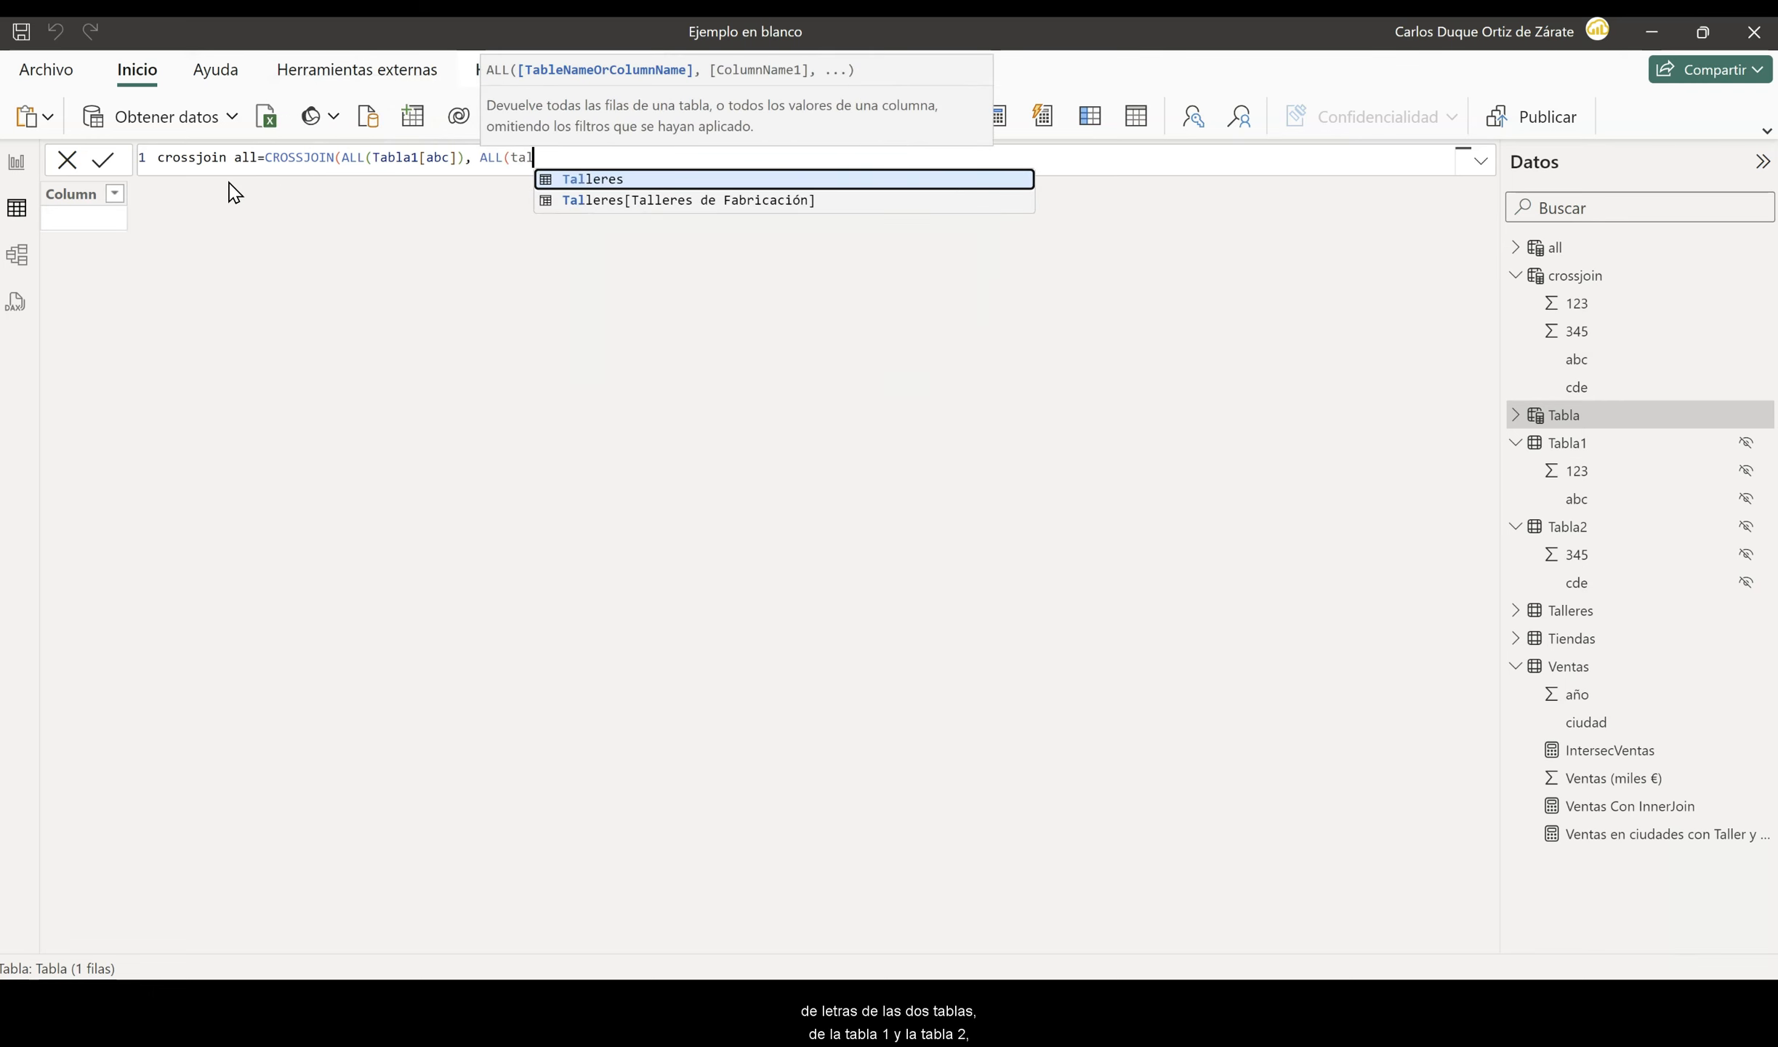
pyautogui.press('Down')
pyautogui.press('Down')
pyautogui.press('Down')
pyautogui.press('Down')
pyautogui.press('Down')
pyautogui.press('Tab')
pyautogui.write(')')
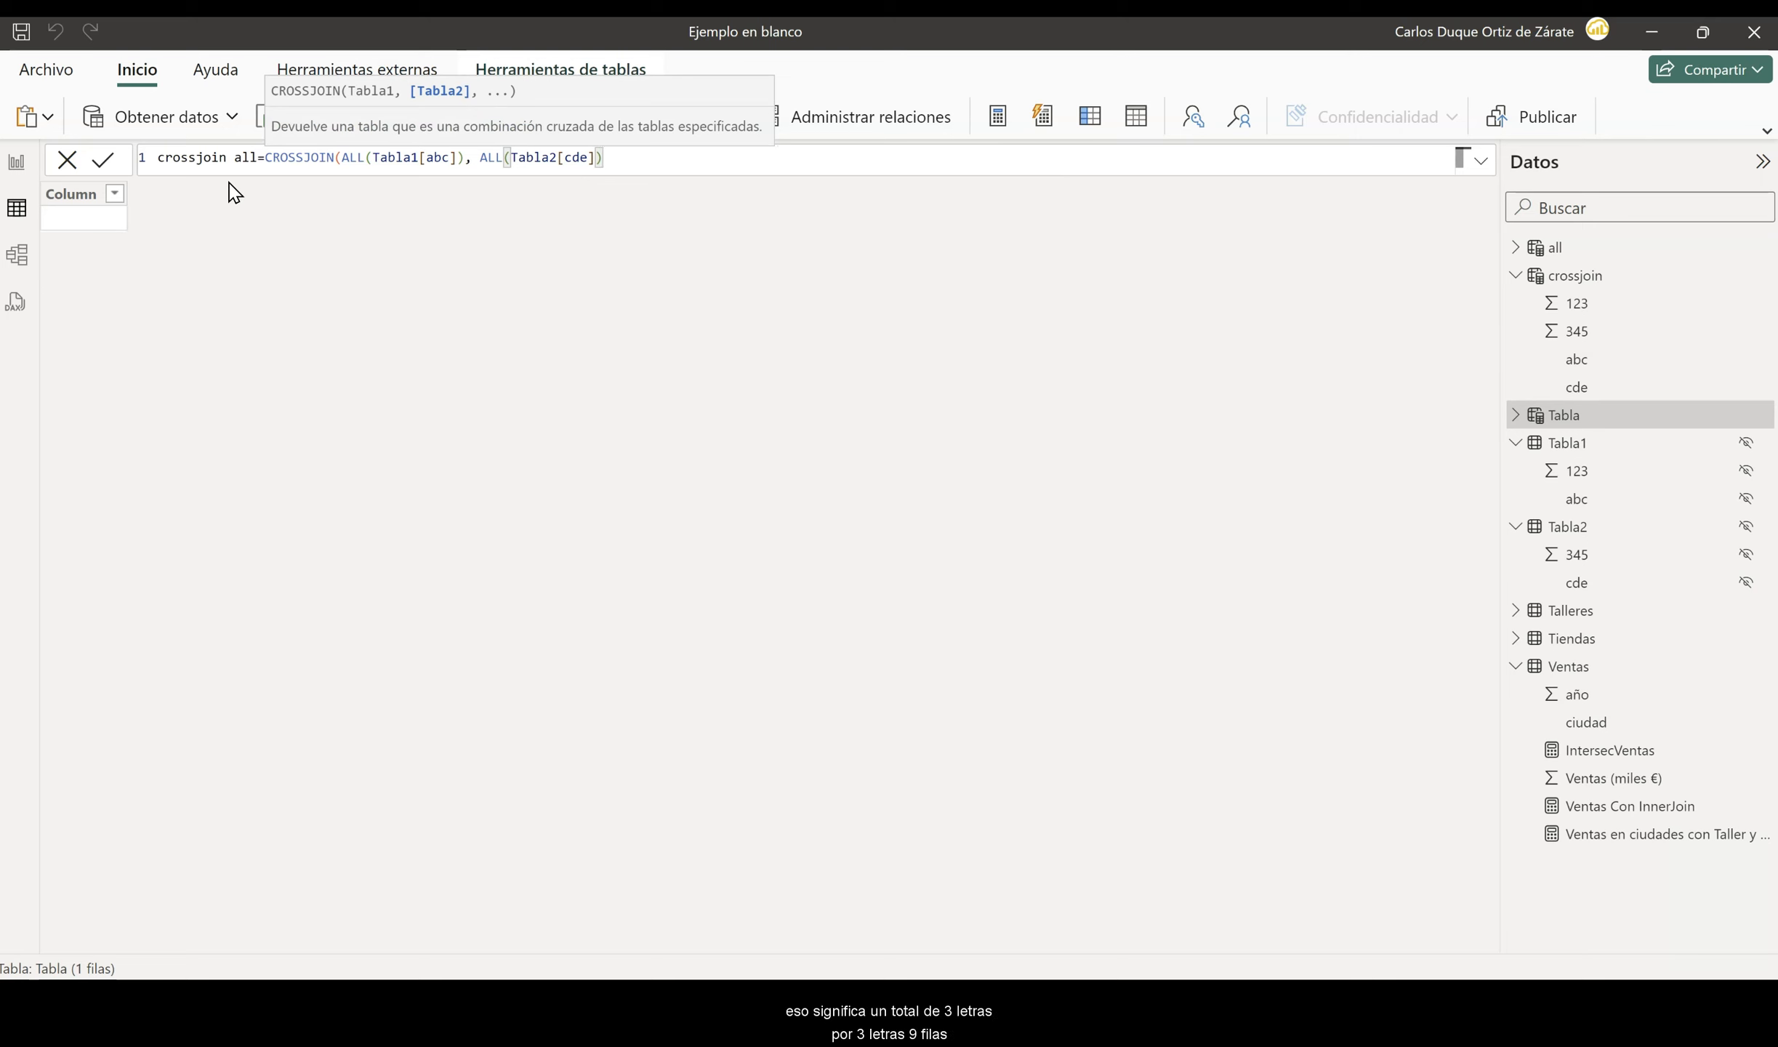
pyautogui.write(')')
pyautogui.press('Return')
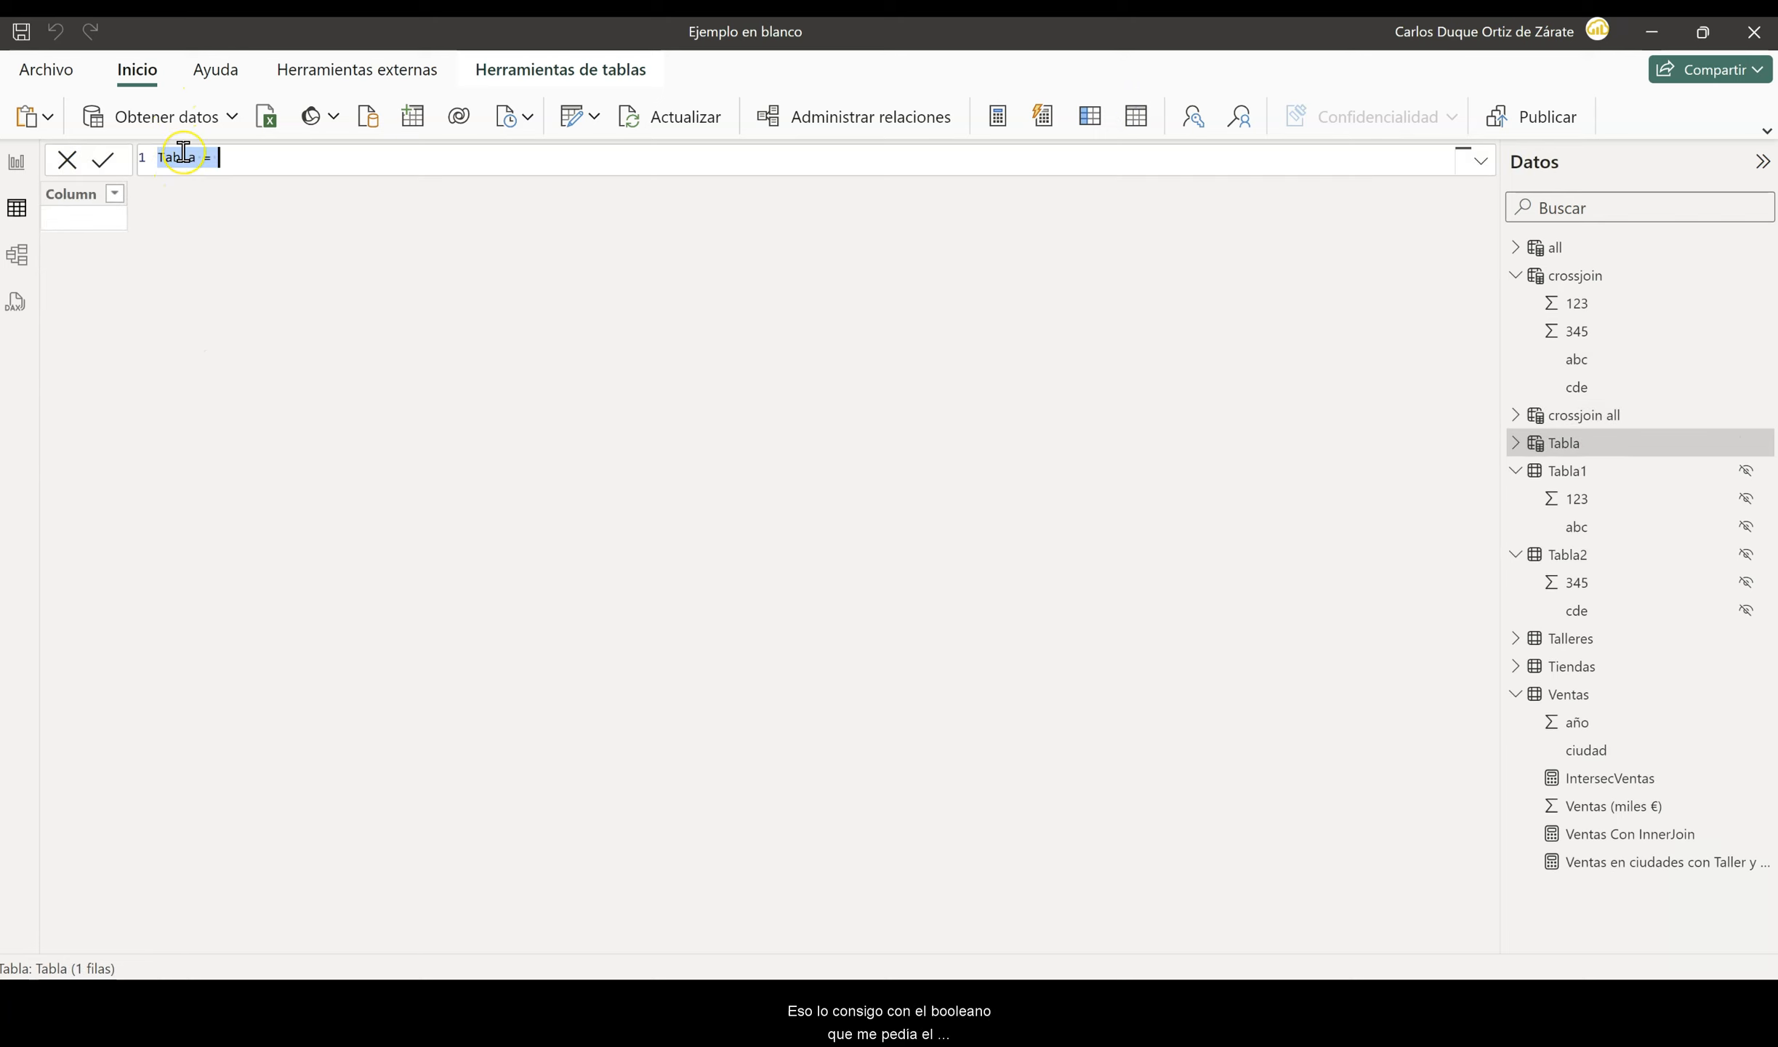
# - Start a calculated table named filter crossjoin all, using FILTER over CROSSJOIN(all(Tabla1[abc]),all(Tabla2[cde]))
pyautogui.hotkey('ctrl', 'a')
pyautogui.press('BackSpace')
pyautogui.write('filter crossjoin all=FILTER(')
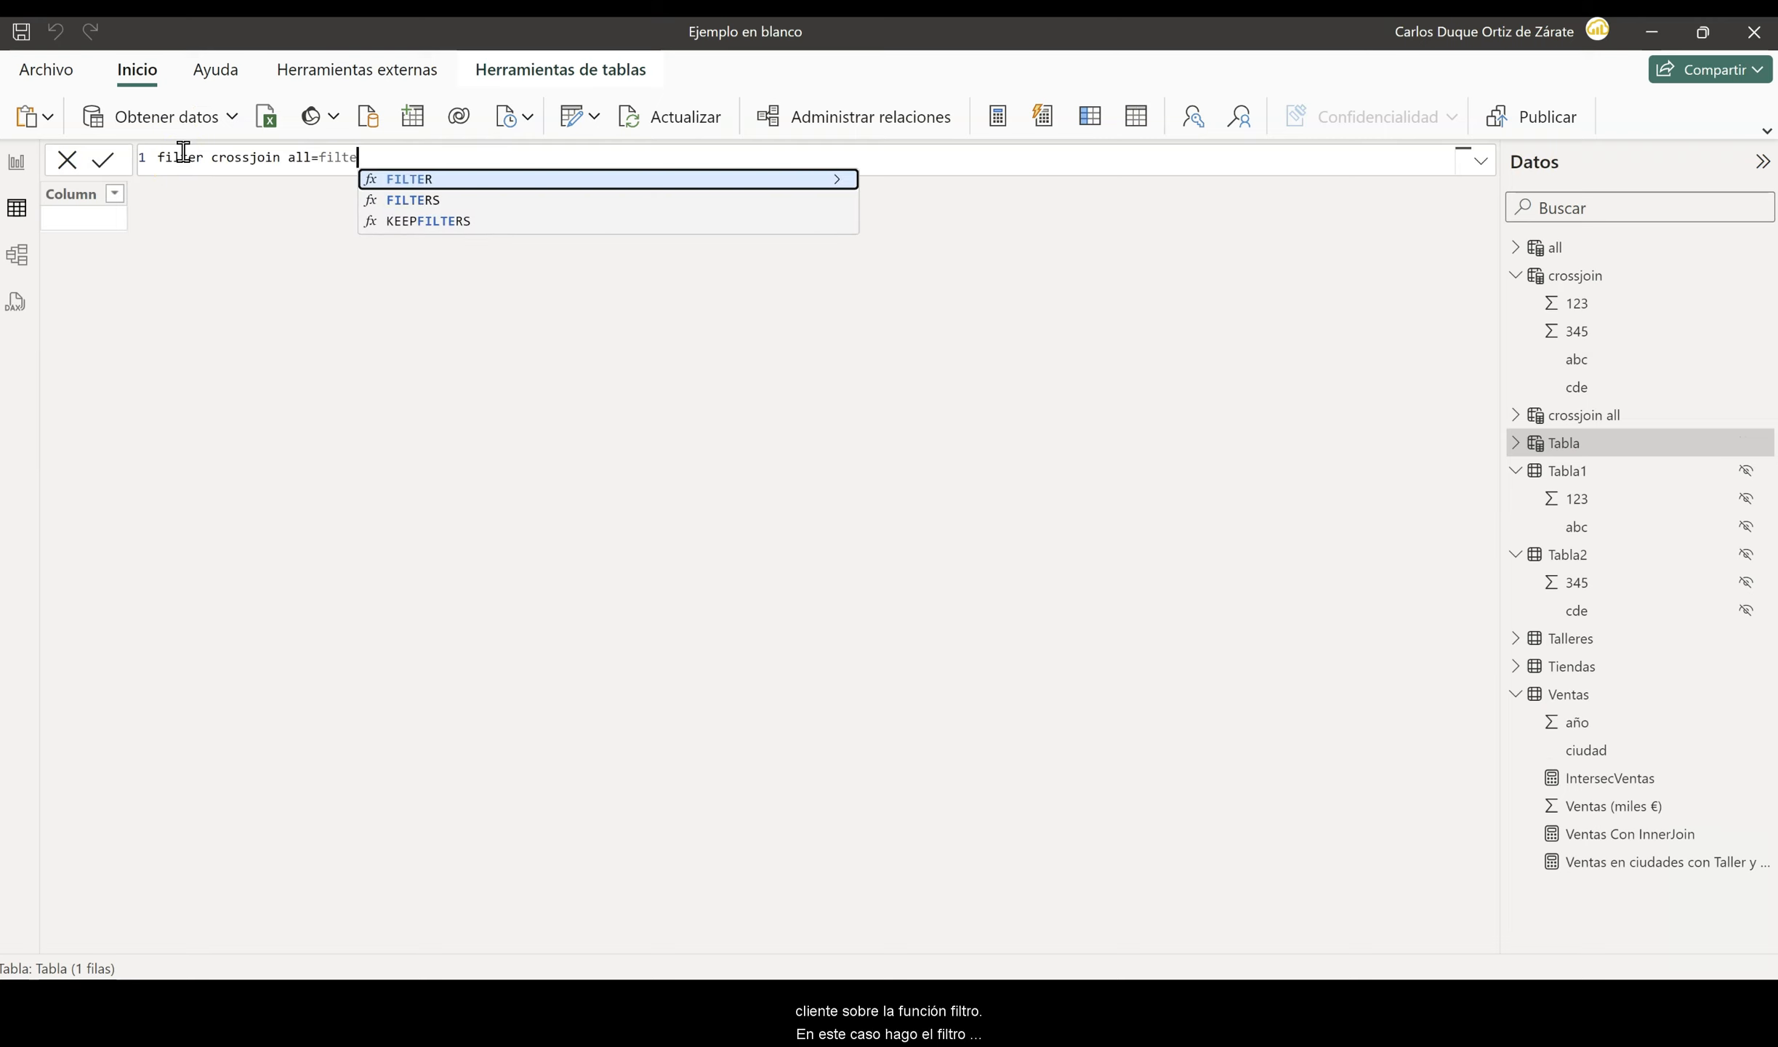
pyautogui.write('CROSSJOIN(all(Tabla1[abc]),all(Tabla2[cde]))')
pyautogui.write(',')
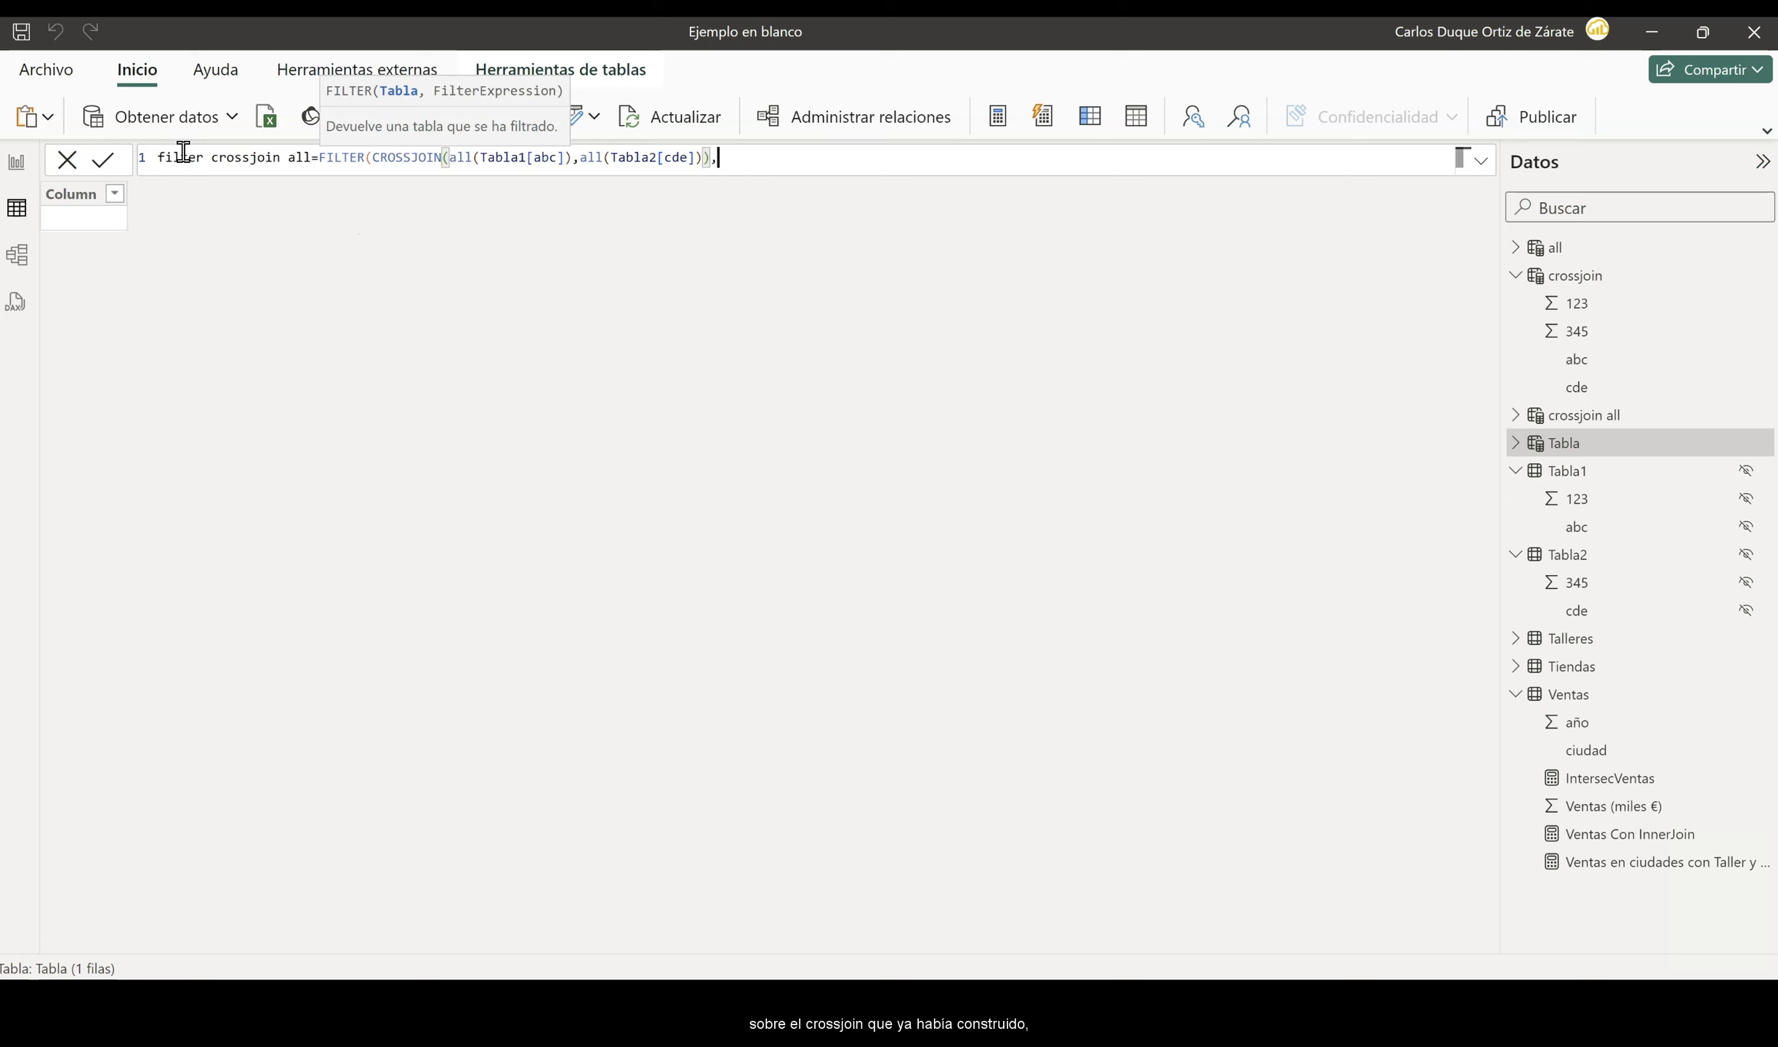
pyautogui.write(' Tabla')
# - Complete the FILTER expression with the condition Tabla1[abc]=Tabla2[cde] and commit the table
pyautogui.press('Down')
pyautogui.press('Tab')
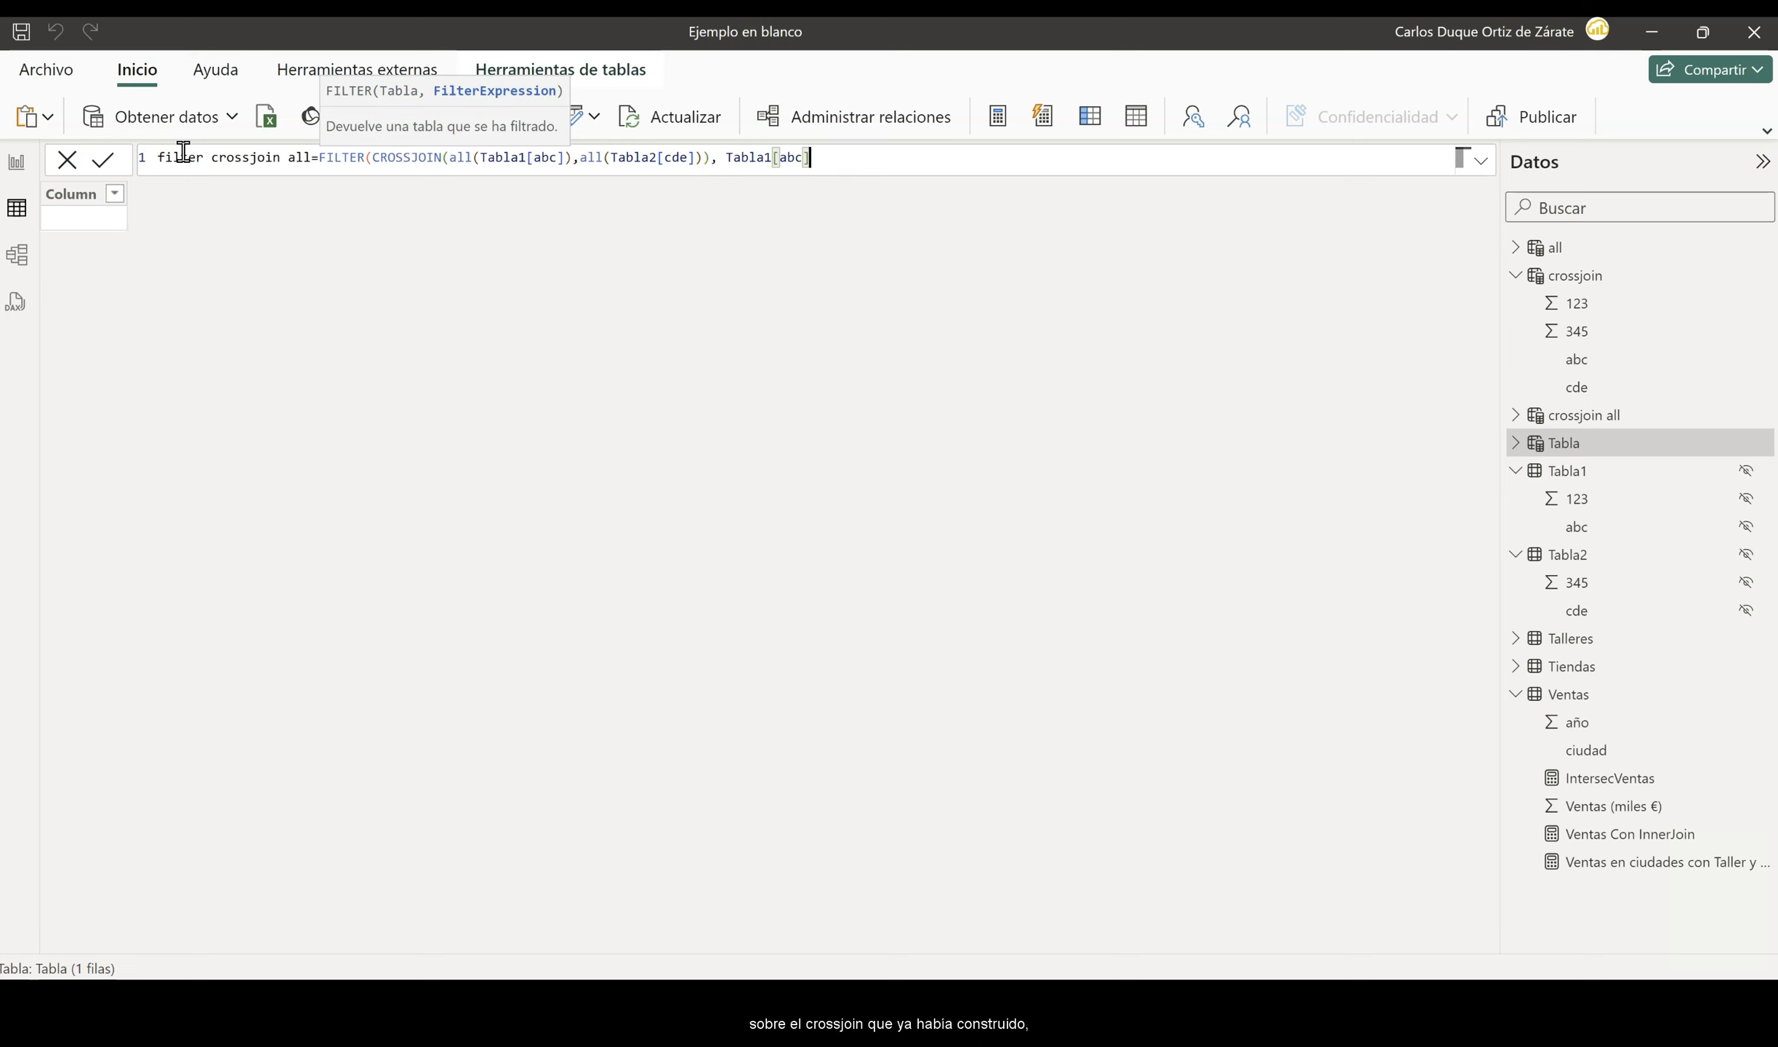
pyautogui.write('=tabla2')
pyautogui.press('Down')
pyautogui.press('Tab')
pyautogui.write(')')
pyautogui.press('Return')
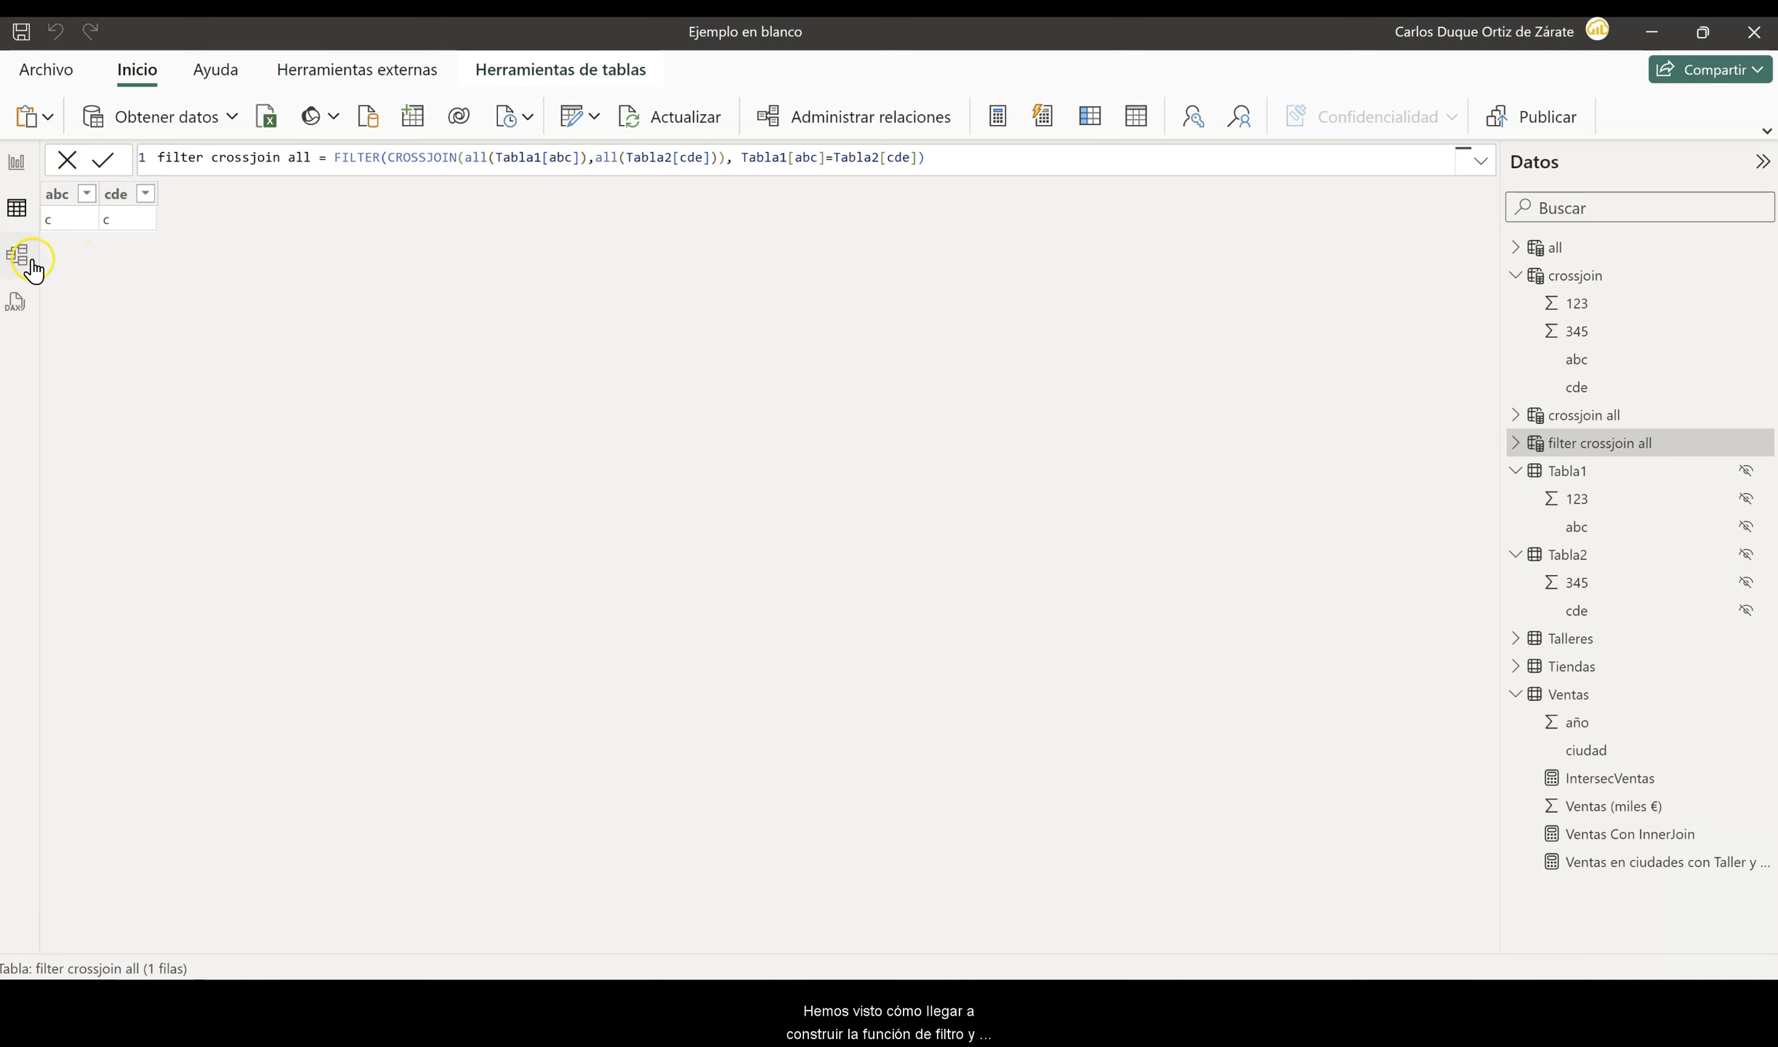
# - Switch to the DAX query view, write the query EVALUATE tabla1 and run it
pyautogui.click(15, 312)
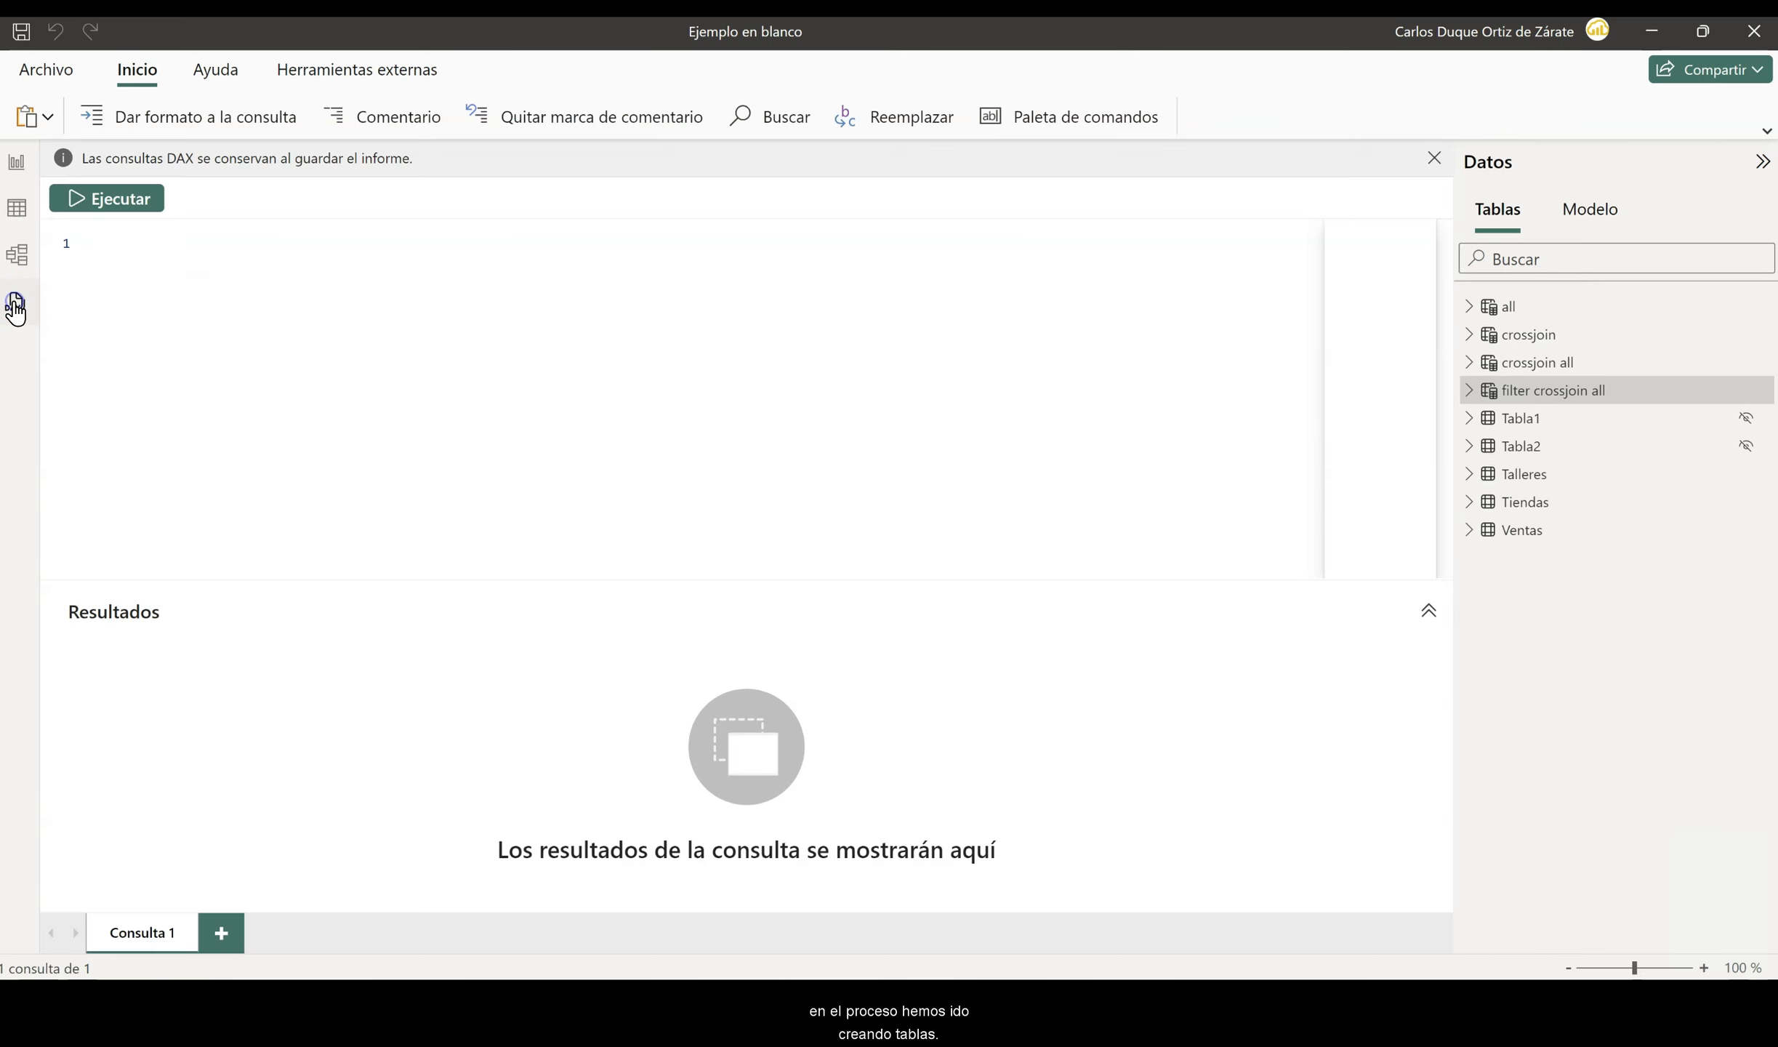
pyautogui.click(65, 245)
pyautogui.write('Evaluate')
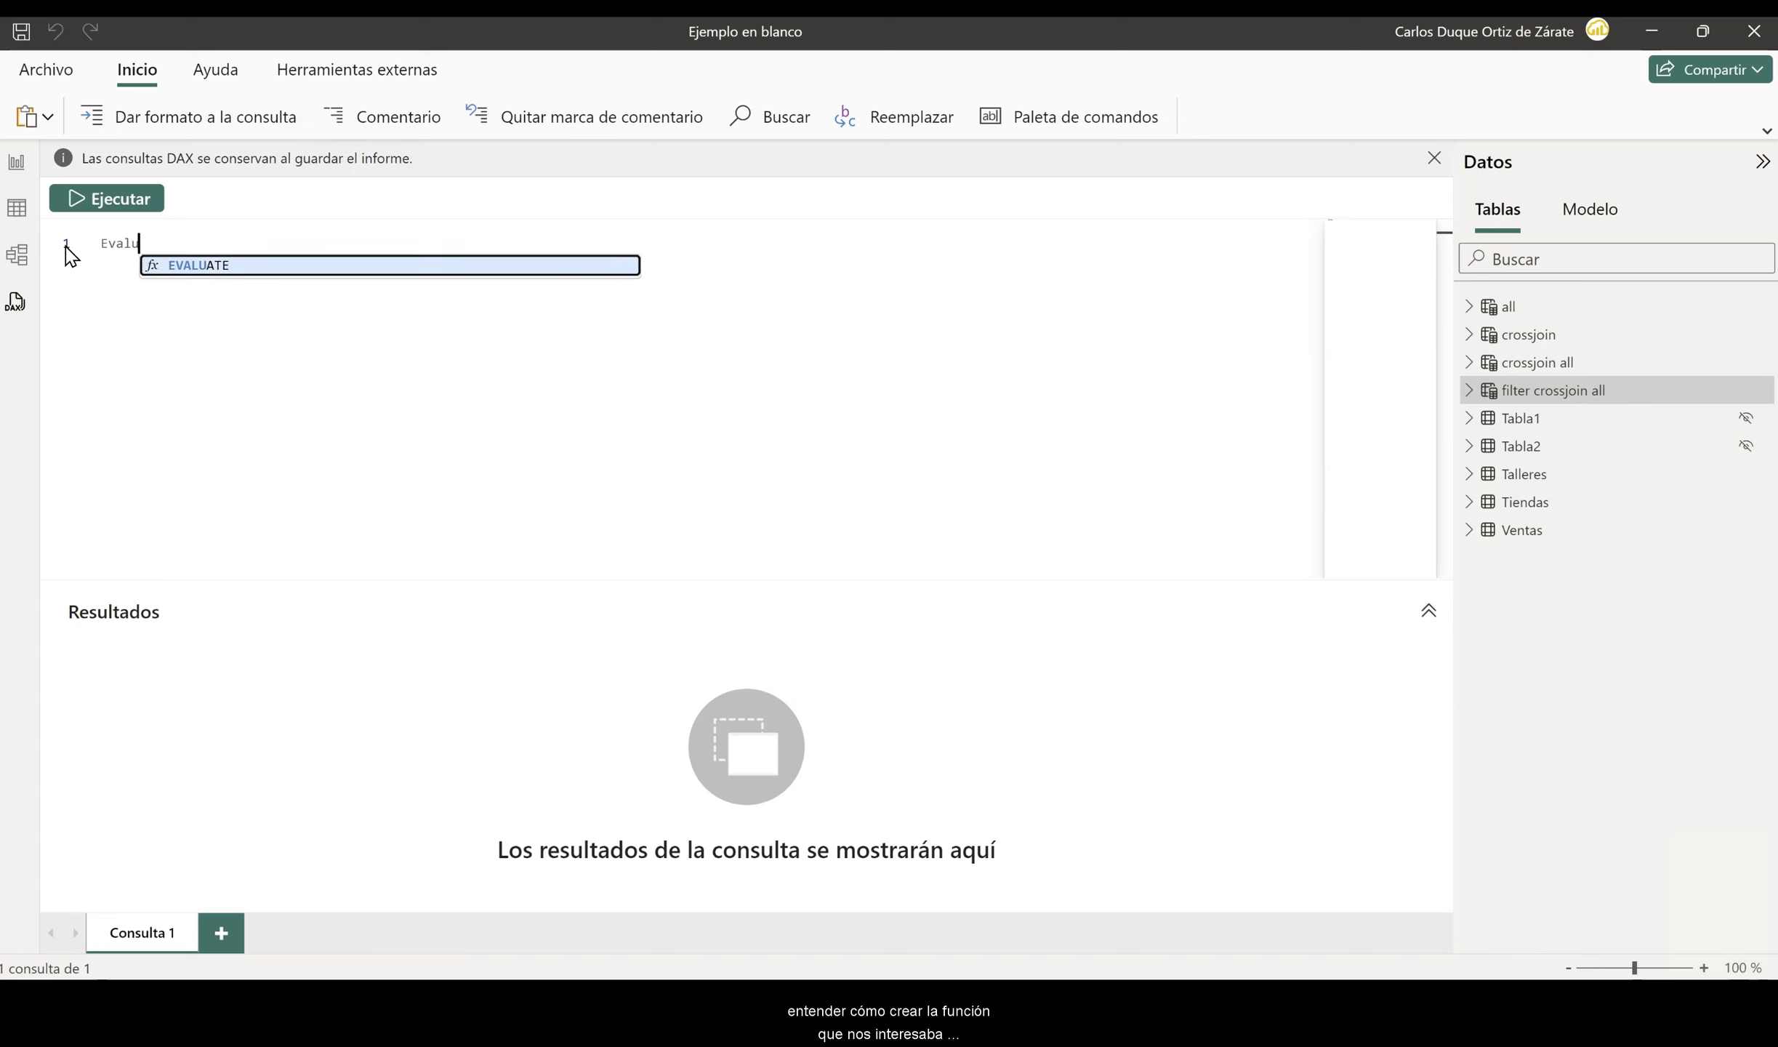
pyautogui.press('Tab')
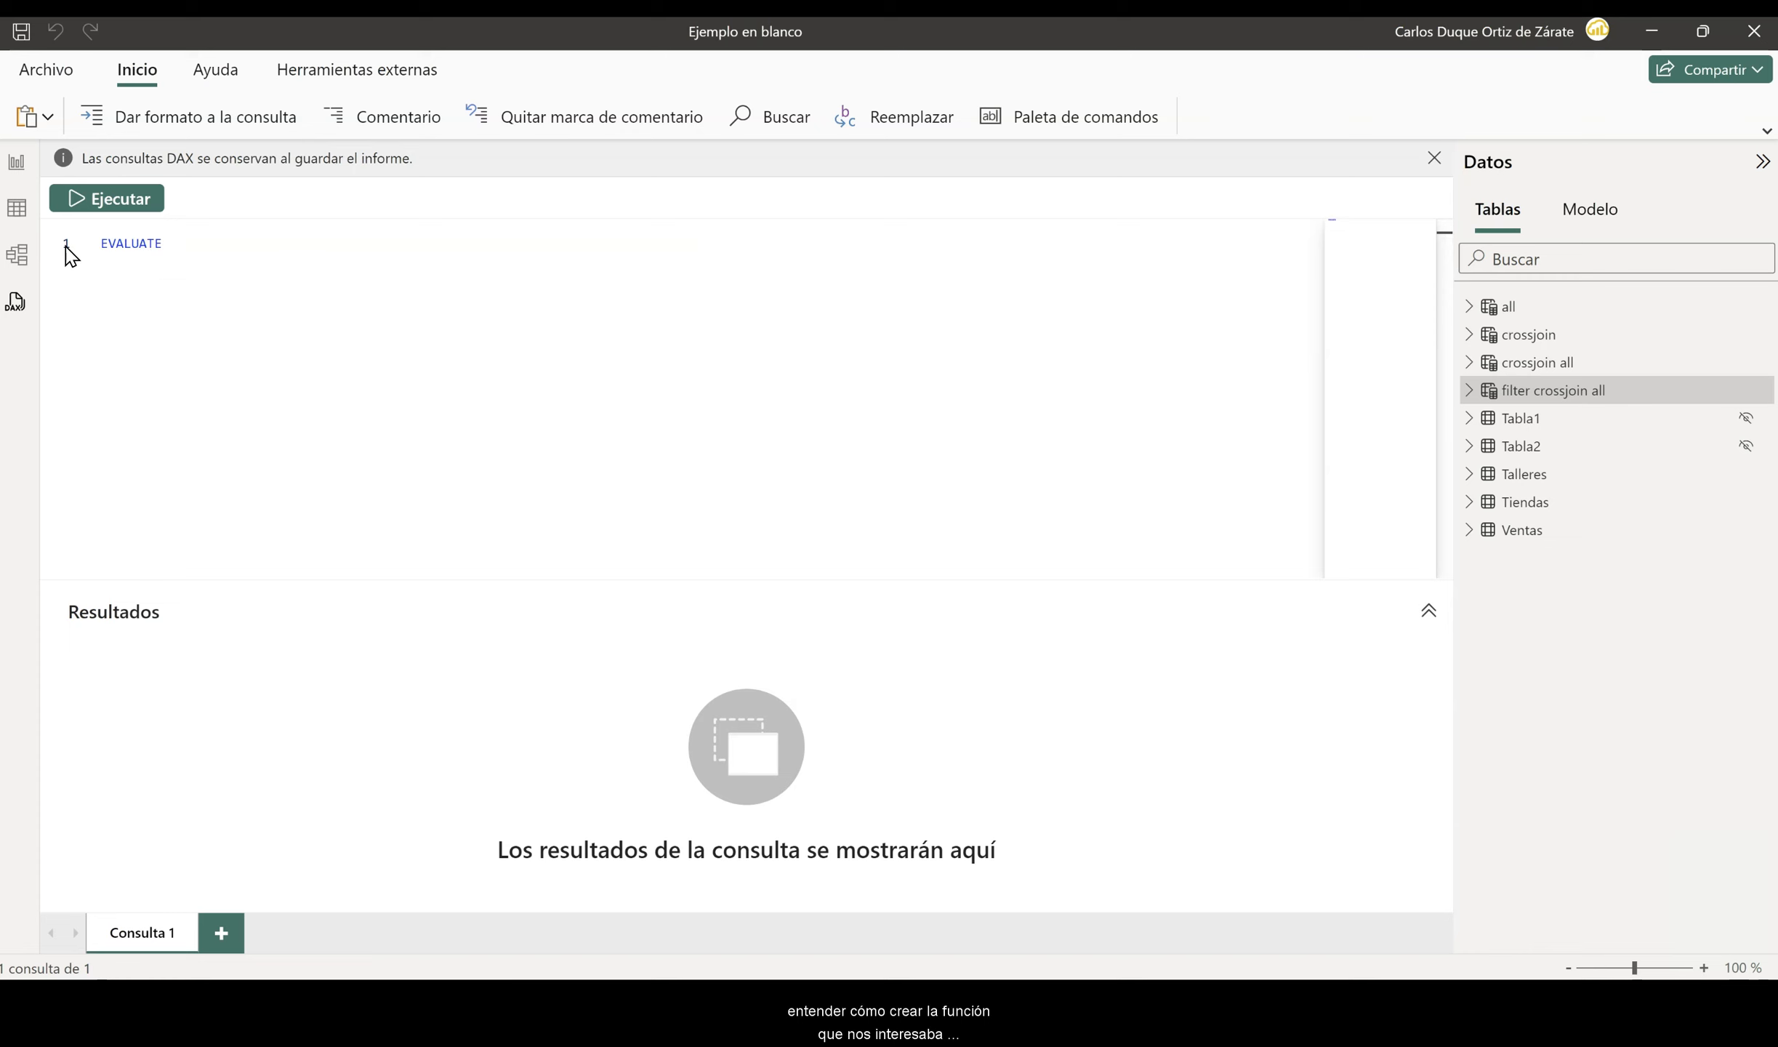
pyautogui.press('Return')
pyautogui.write('tabla1')
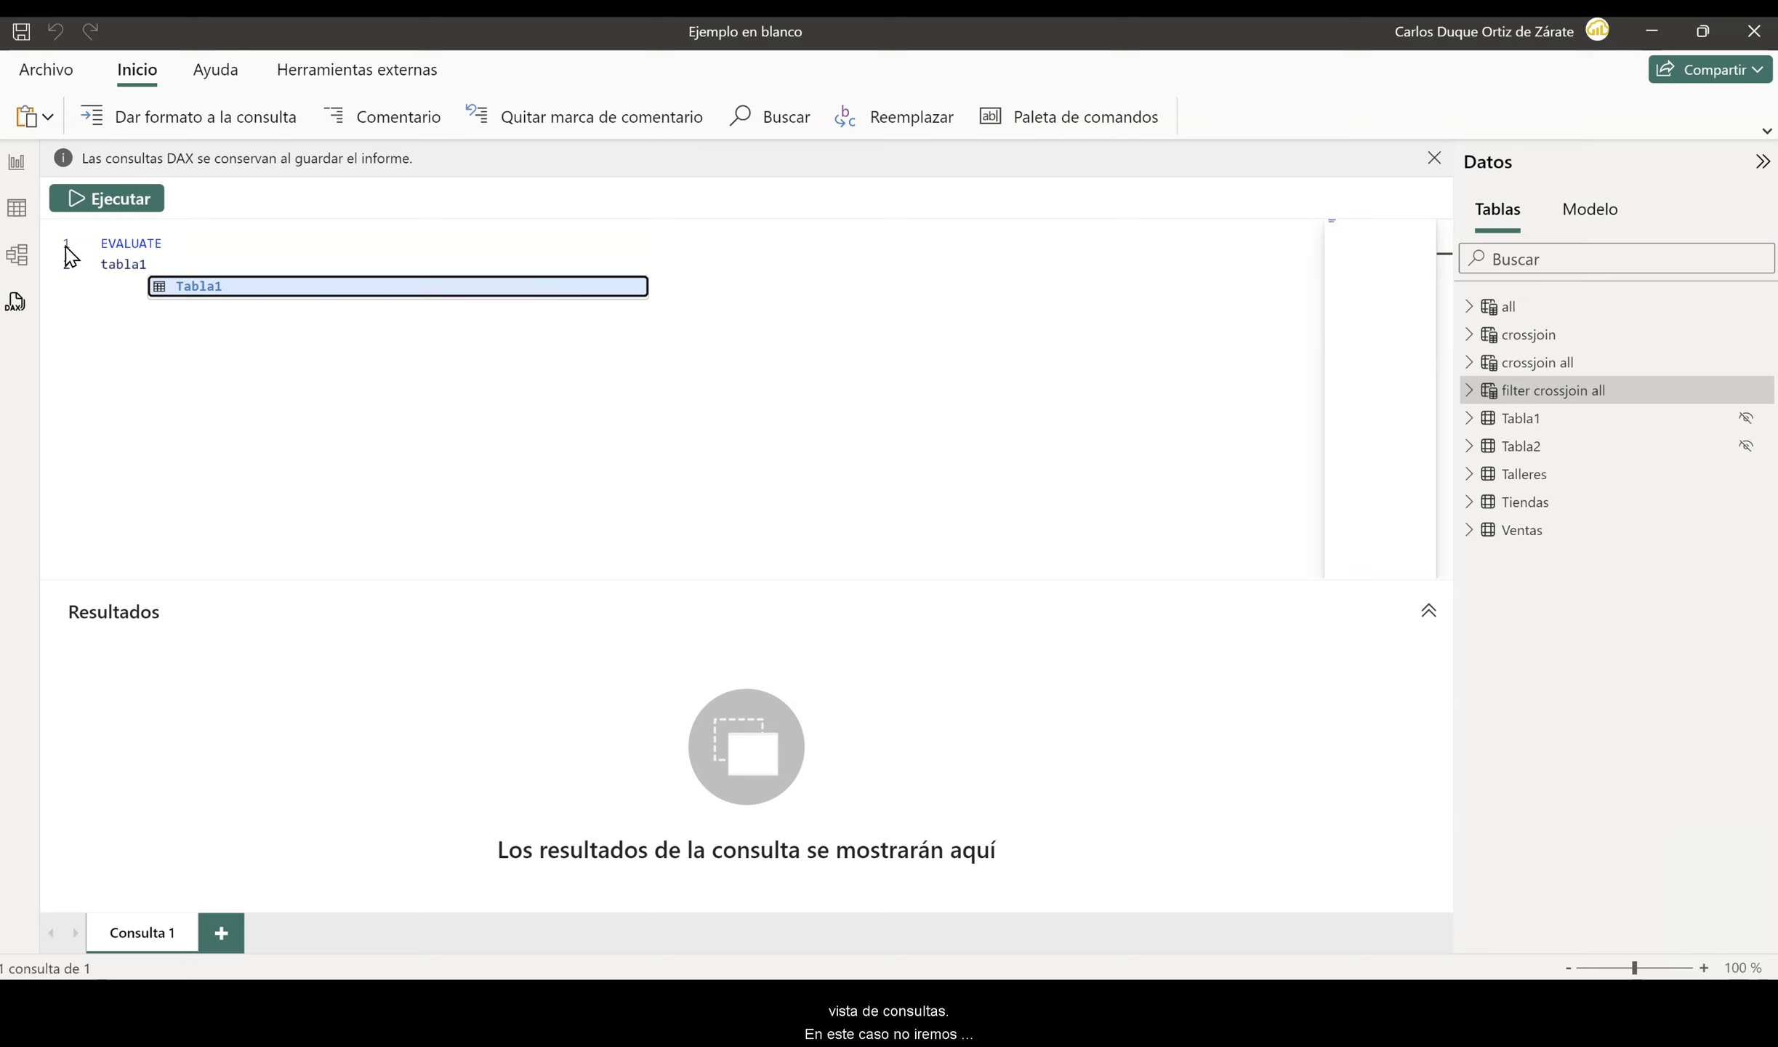
pyautogui.click(105, 203)
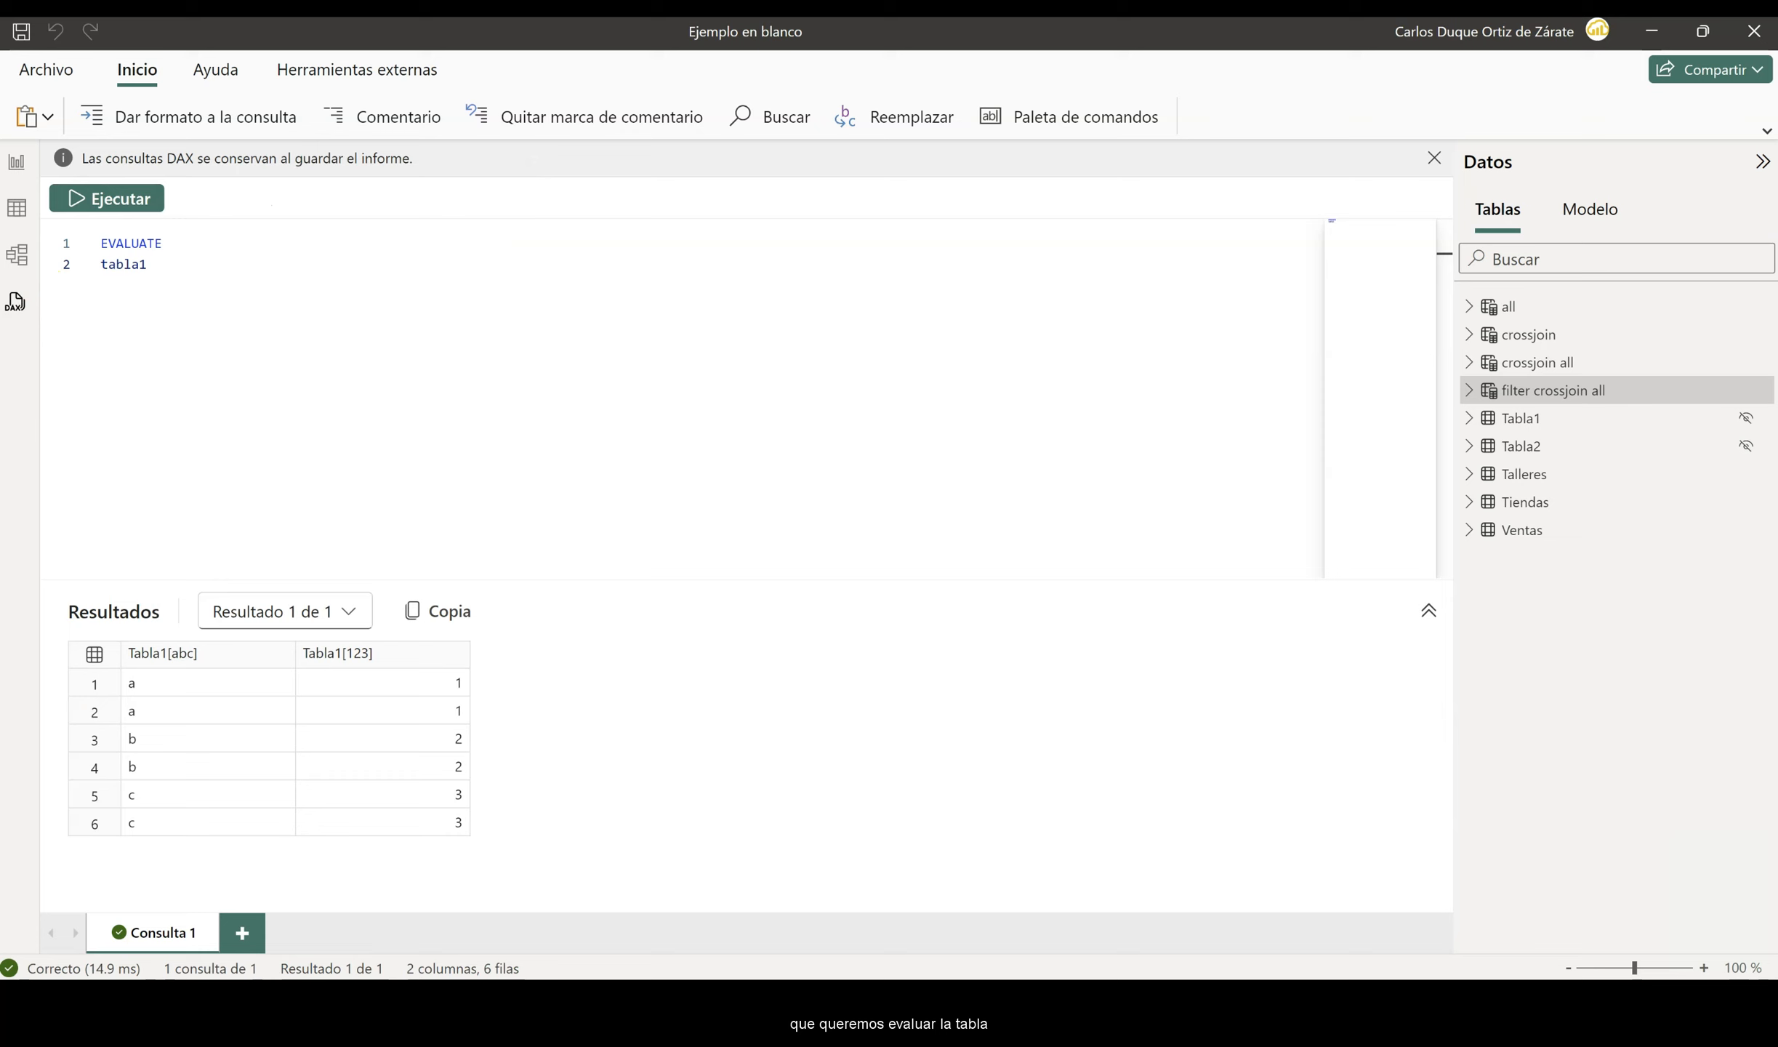
# - Add a blank query and generate a quick query showing the first 100 rows of Tabla2
pyautogui.click(1522, 445)
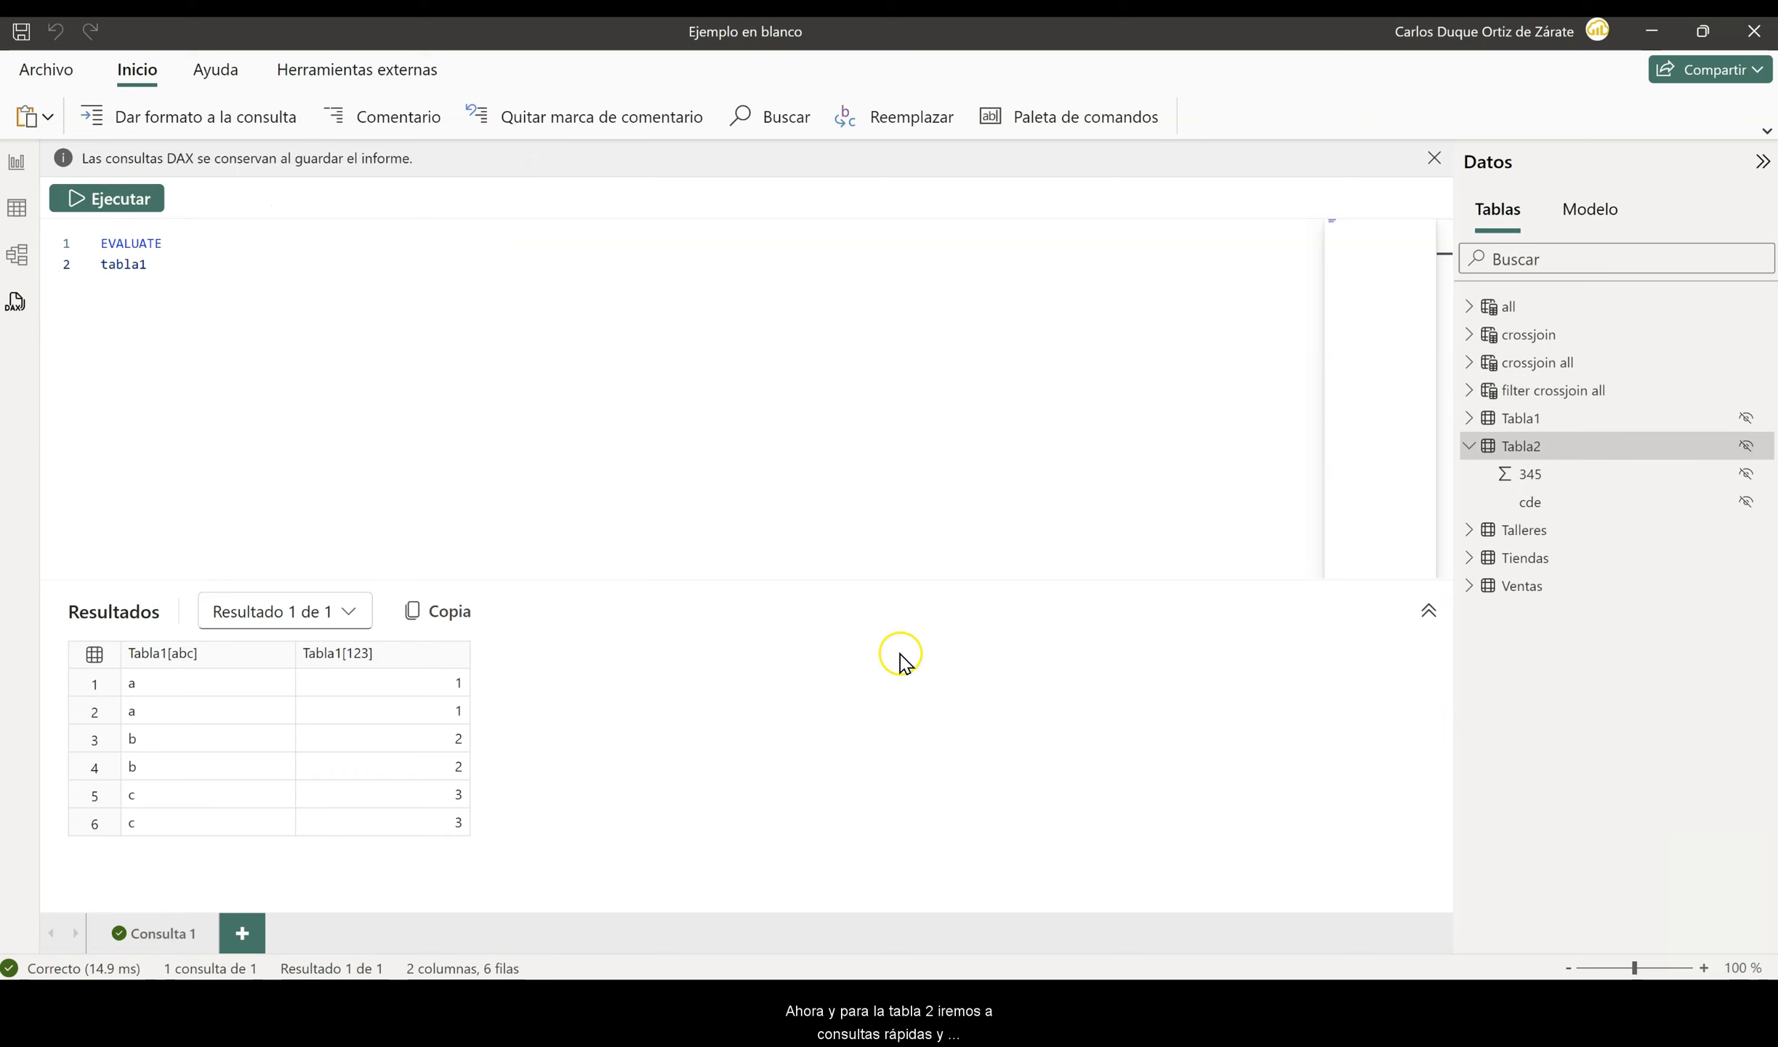
pyautogui.click(242, 933)
pyautogui.rightClick(1587, 445)
pyautogui.moveTo(1425, 461)
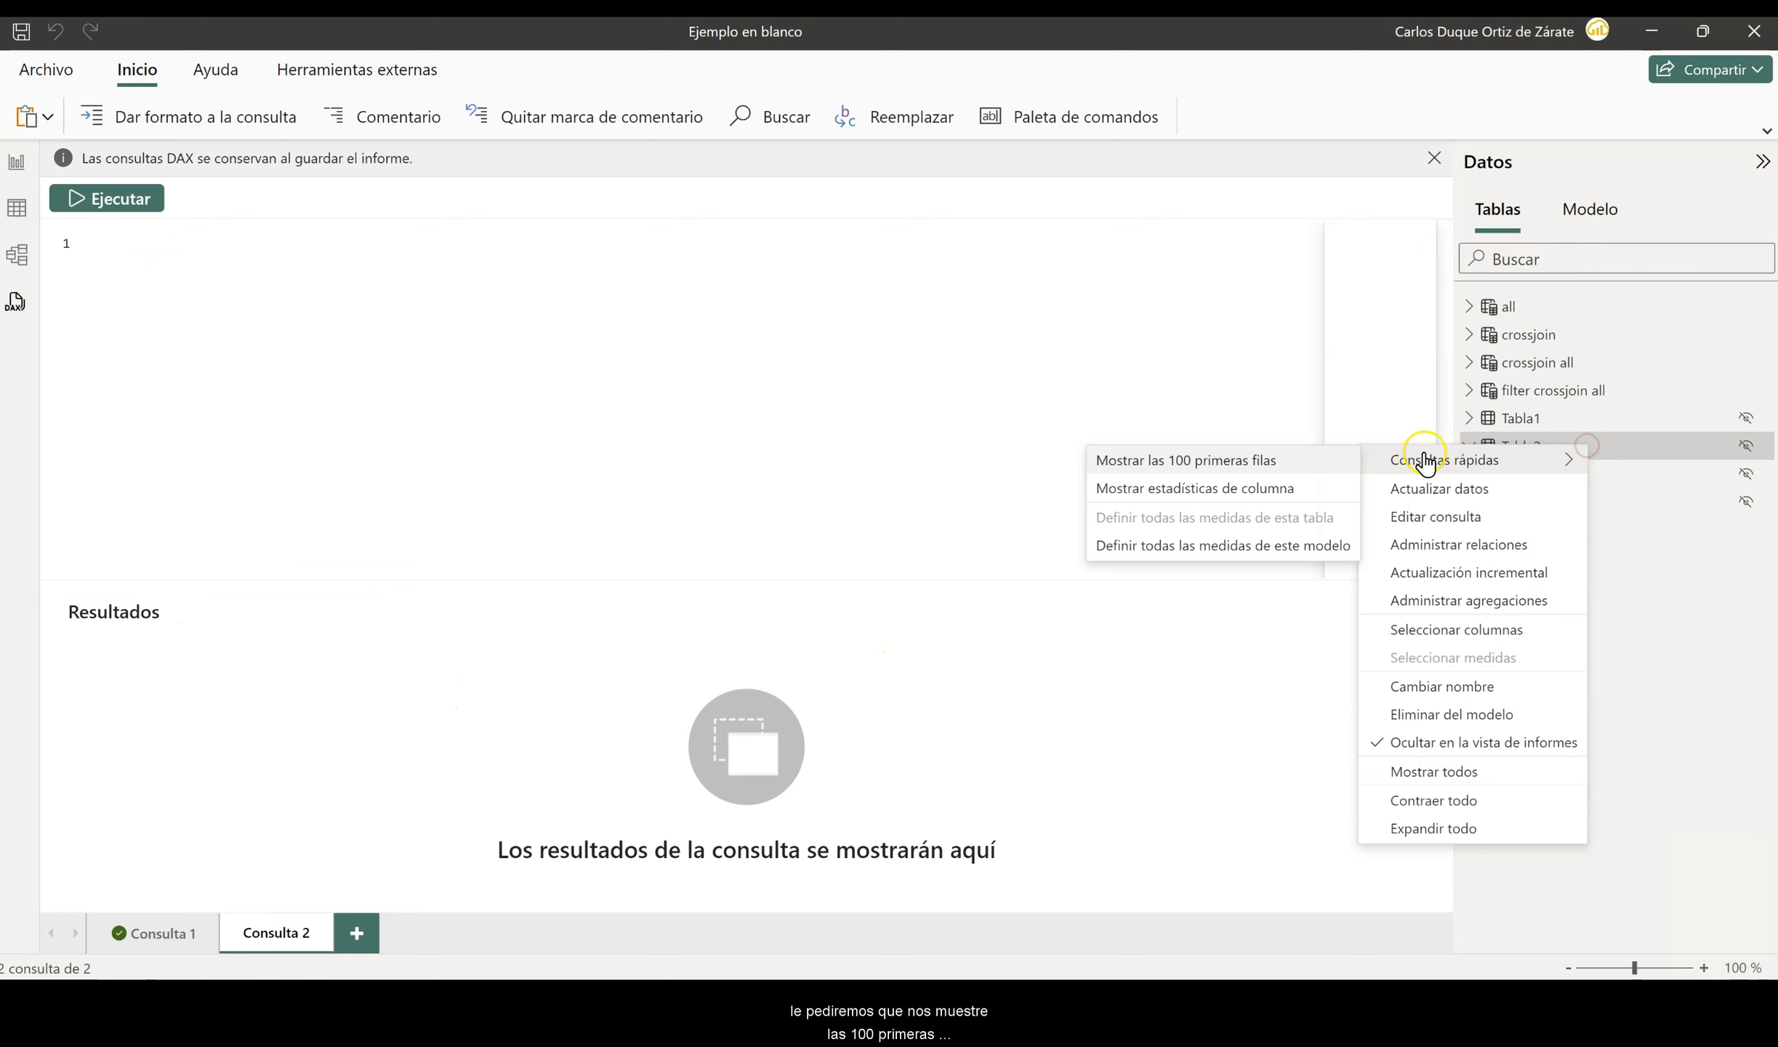
pyautogui.click(1270, 458)
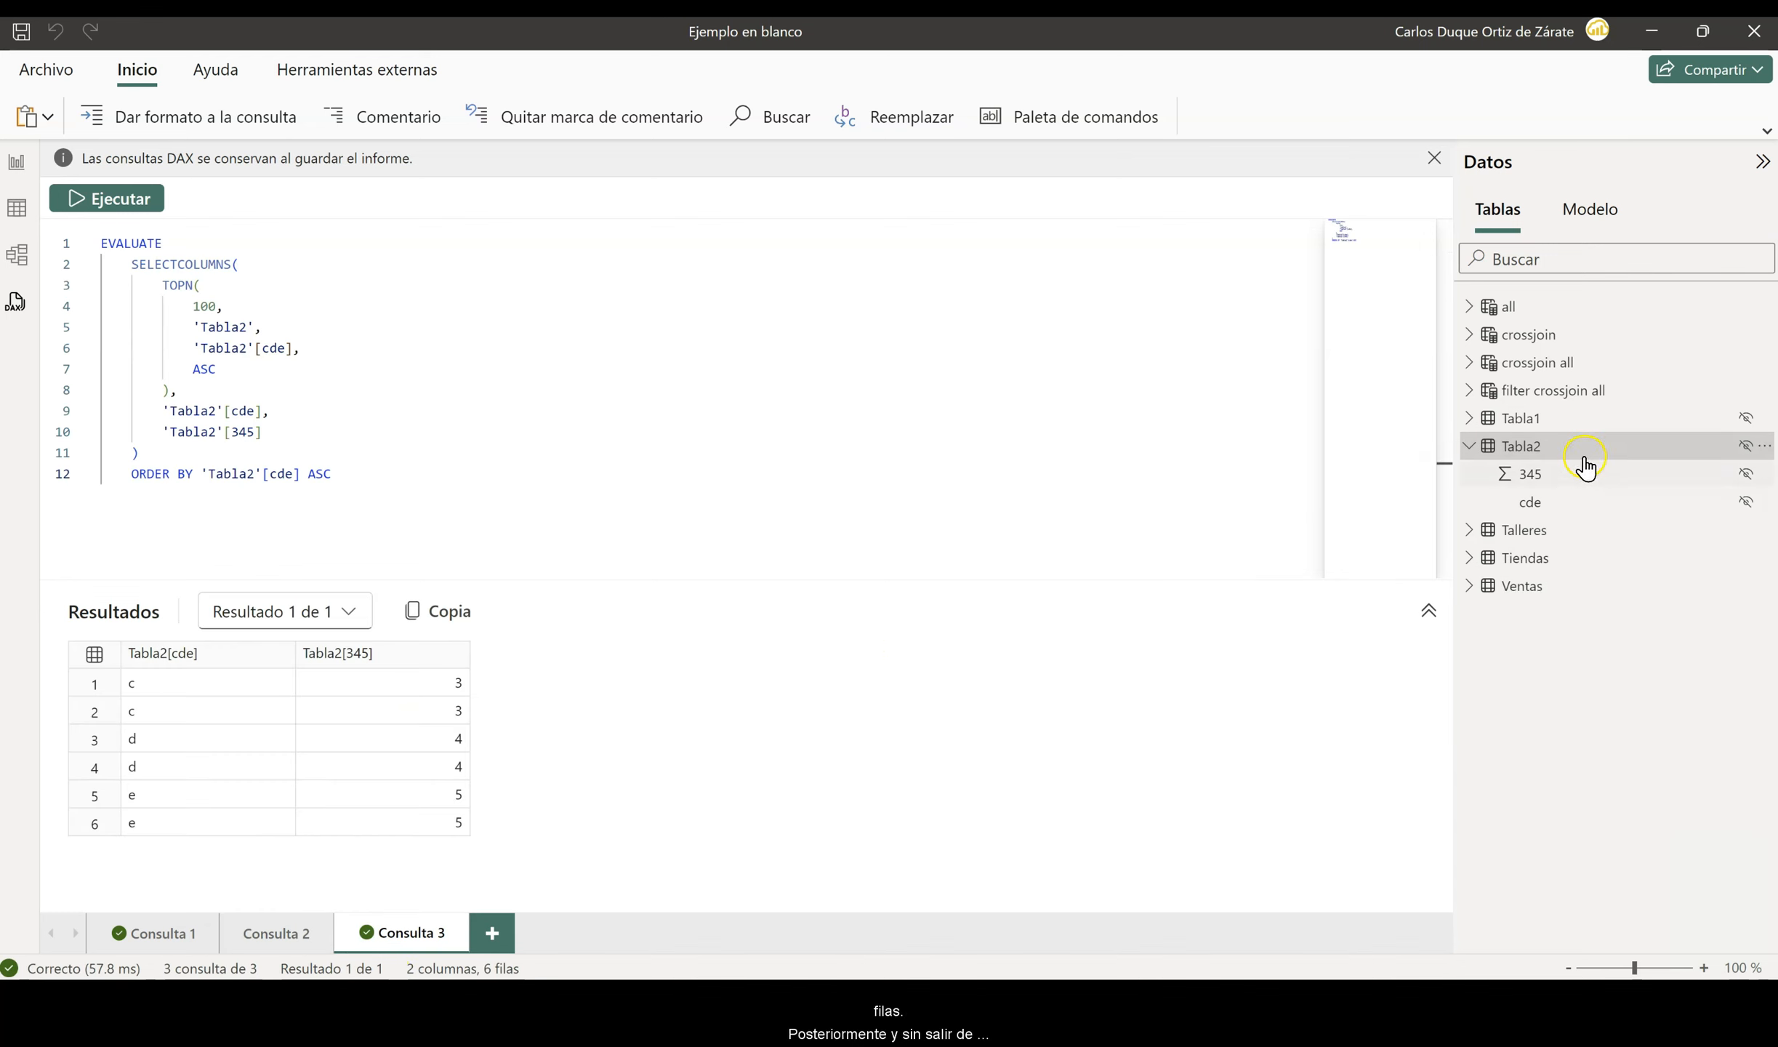
# - Generate the column statistics quick query for Tabla2 and review its code and results
pyautogui.rightClick(1561, 444)
pyautogui.moveTo(1498, 459)
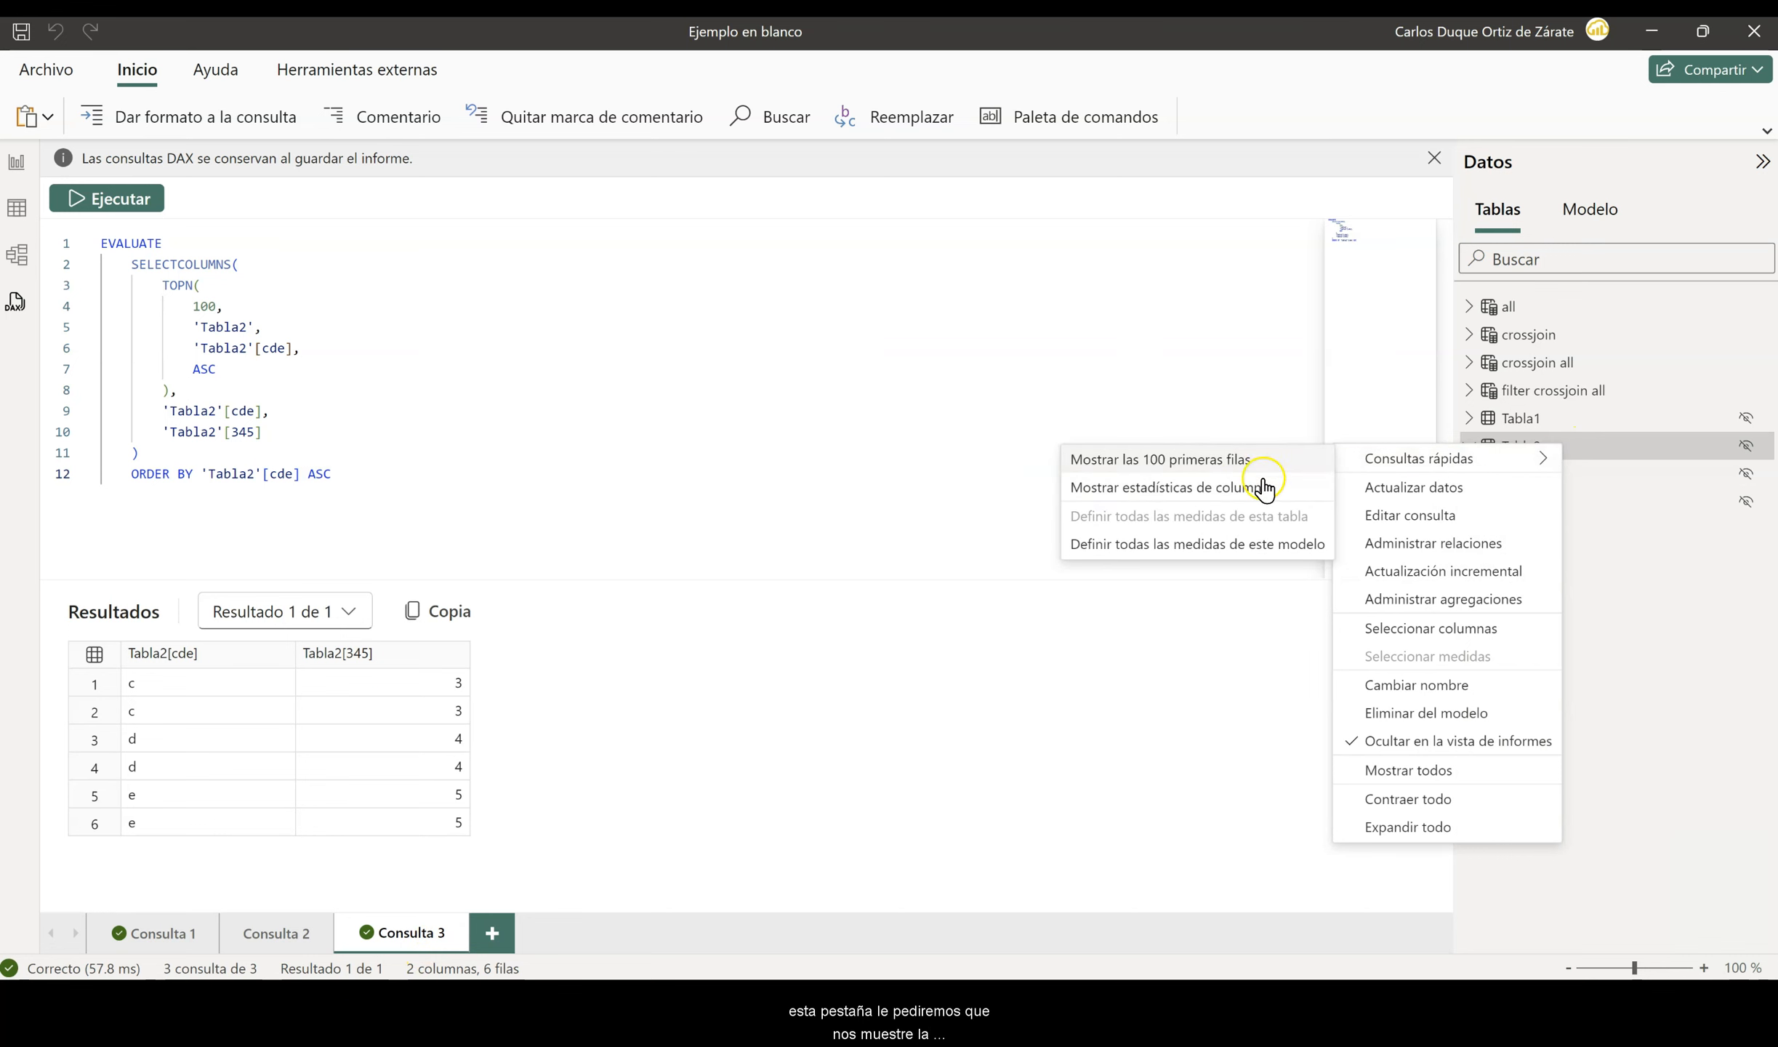
pyautogui.click(1194, 492)
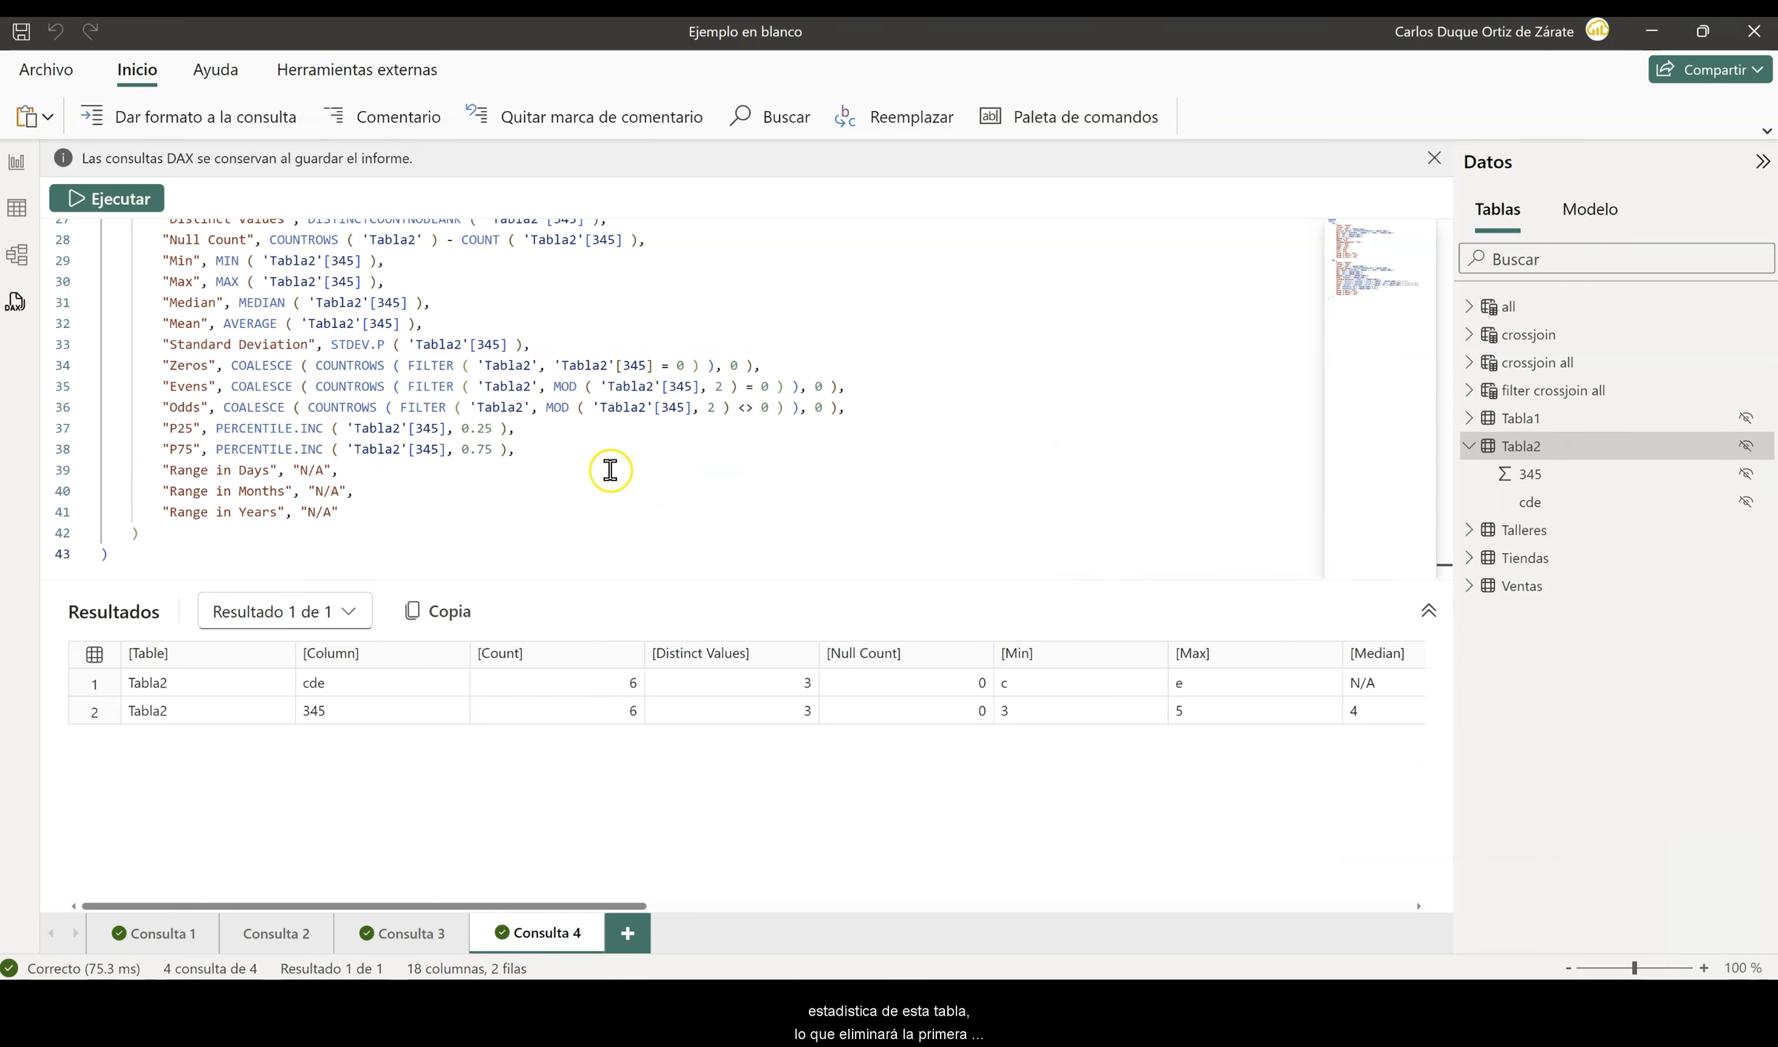
pyautogui.scroll(9, 607, 472)
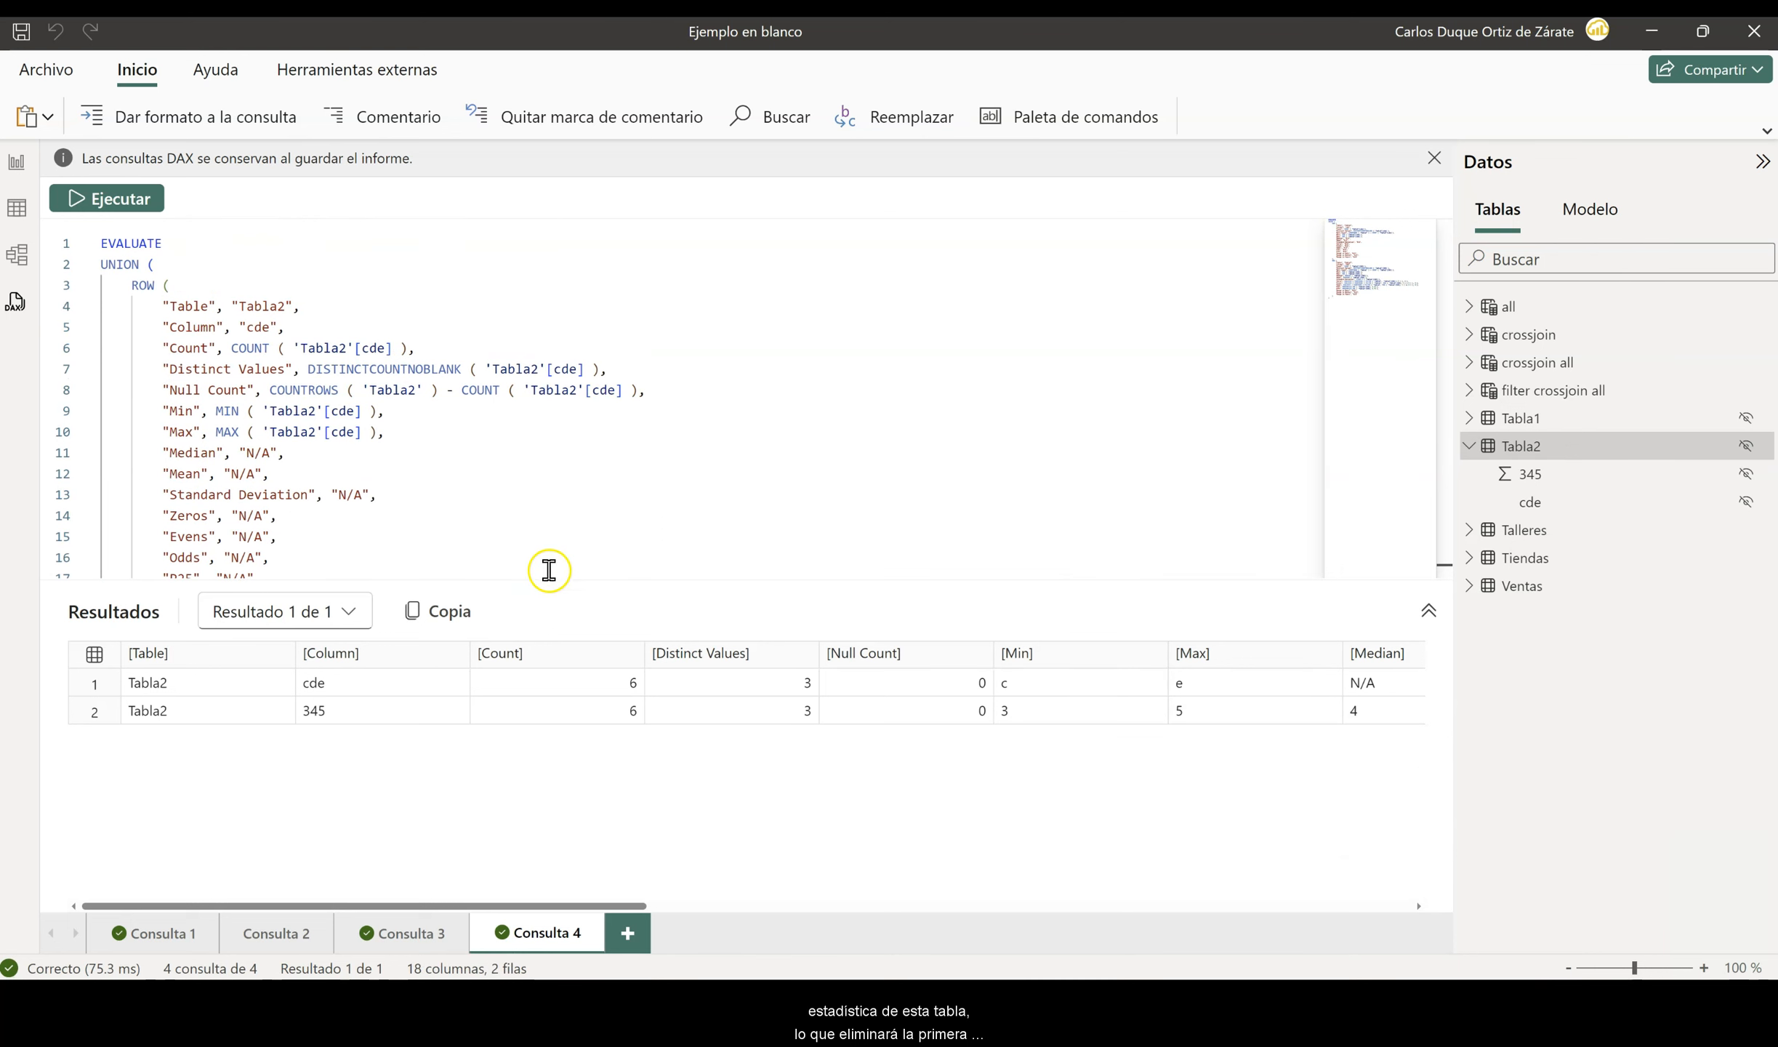
pyautogui.moveTo(544, 580); pyautogui.dragTo(528, 738)
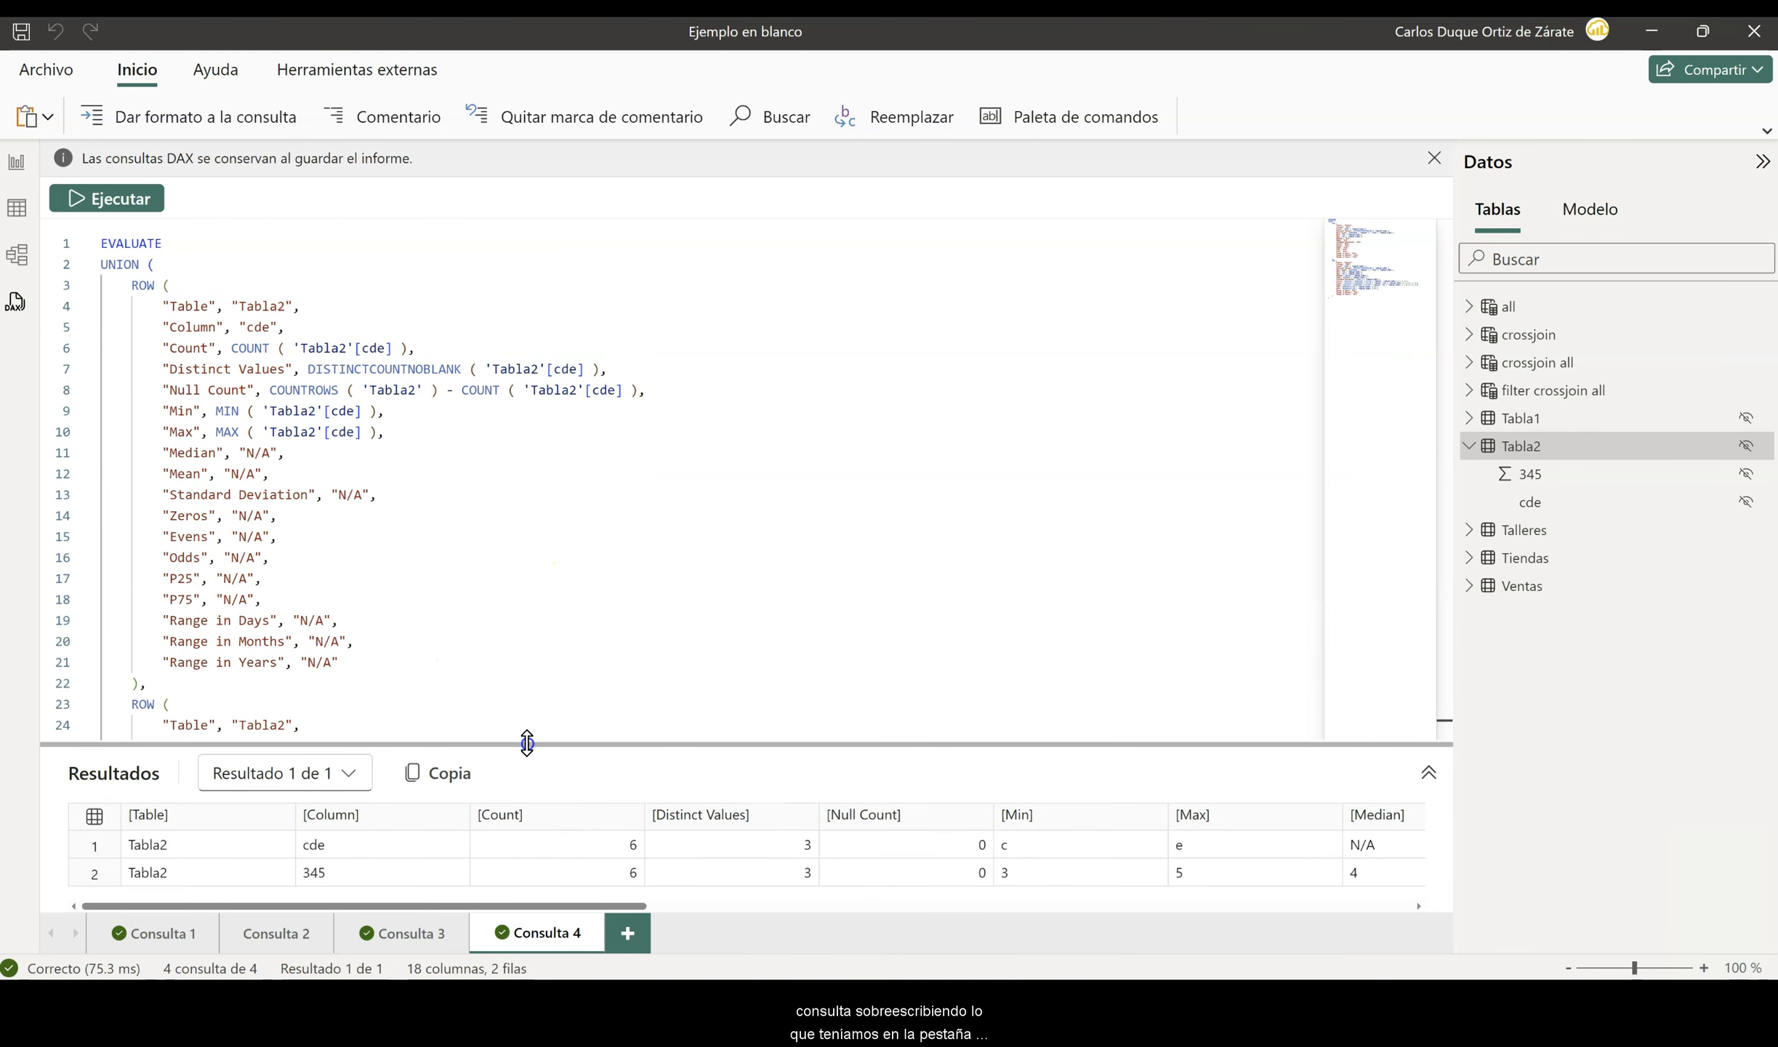
pyautogui.scroll(-6, 414, 486)
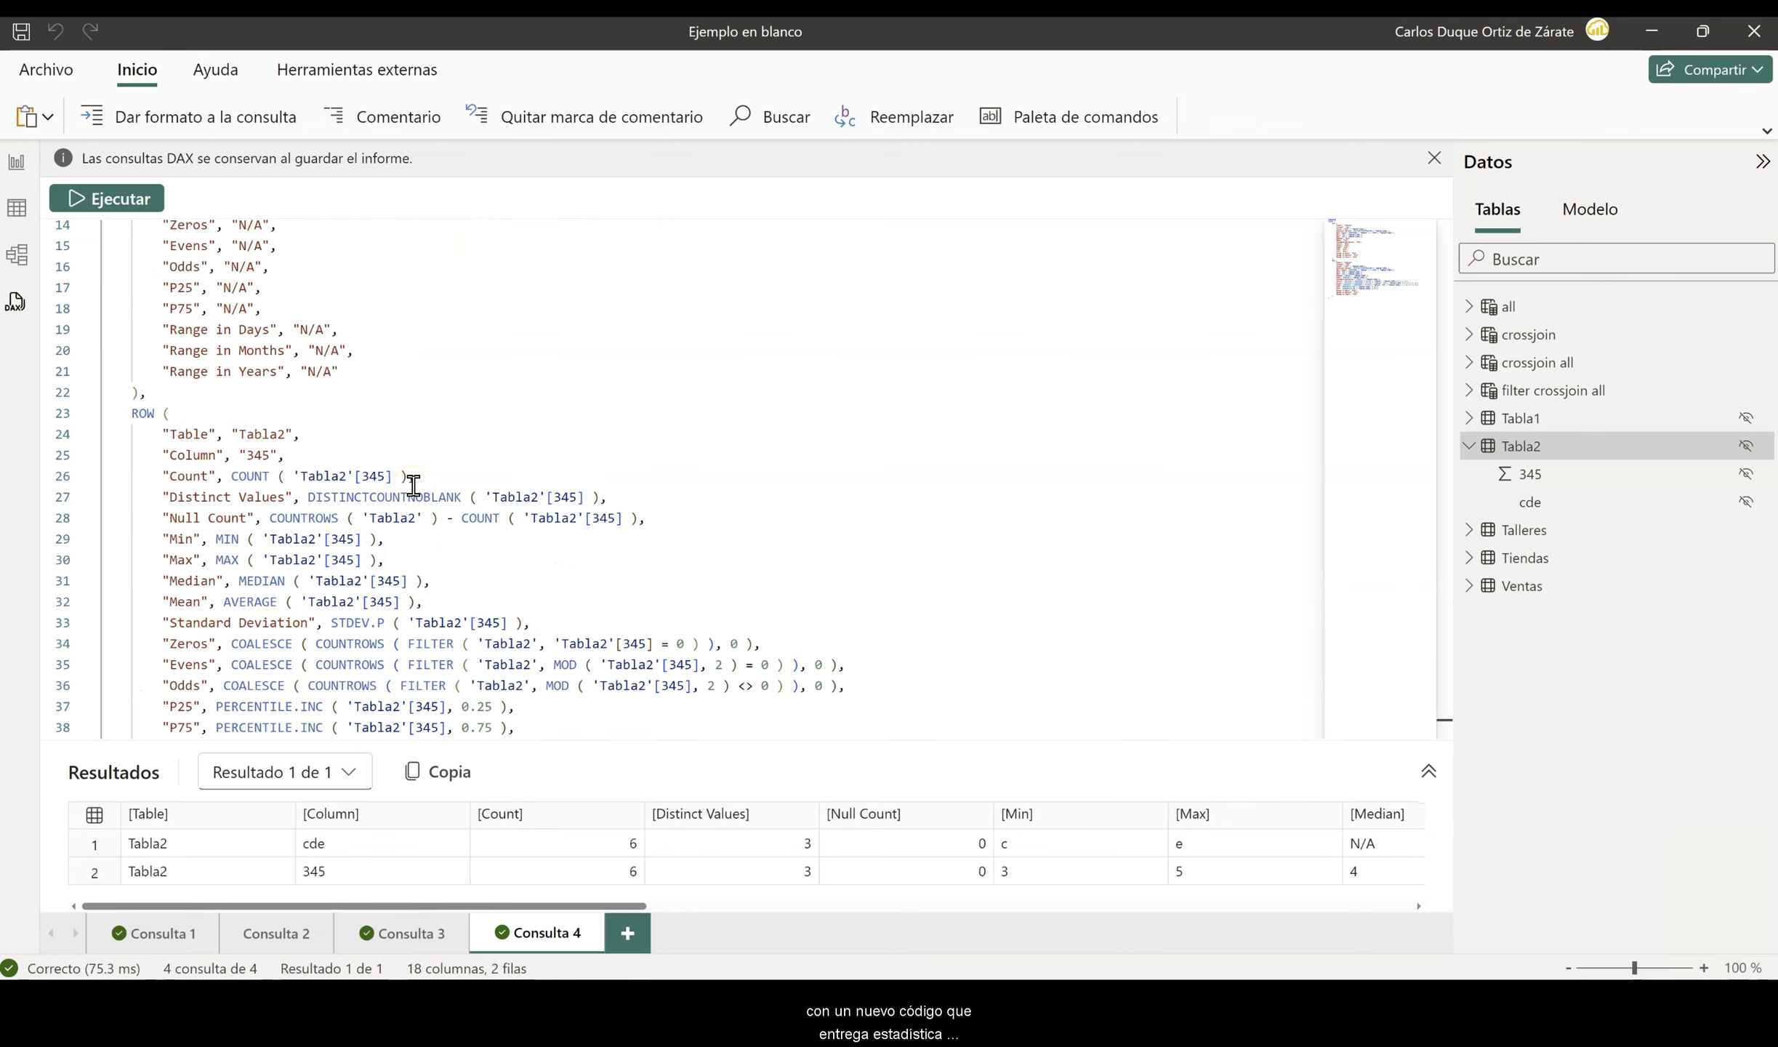
pyautogui.moveTo(401, 905); pyautogui.dragTo(699, 945)
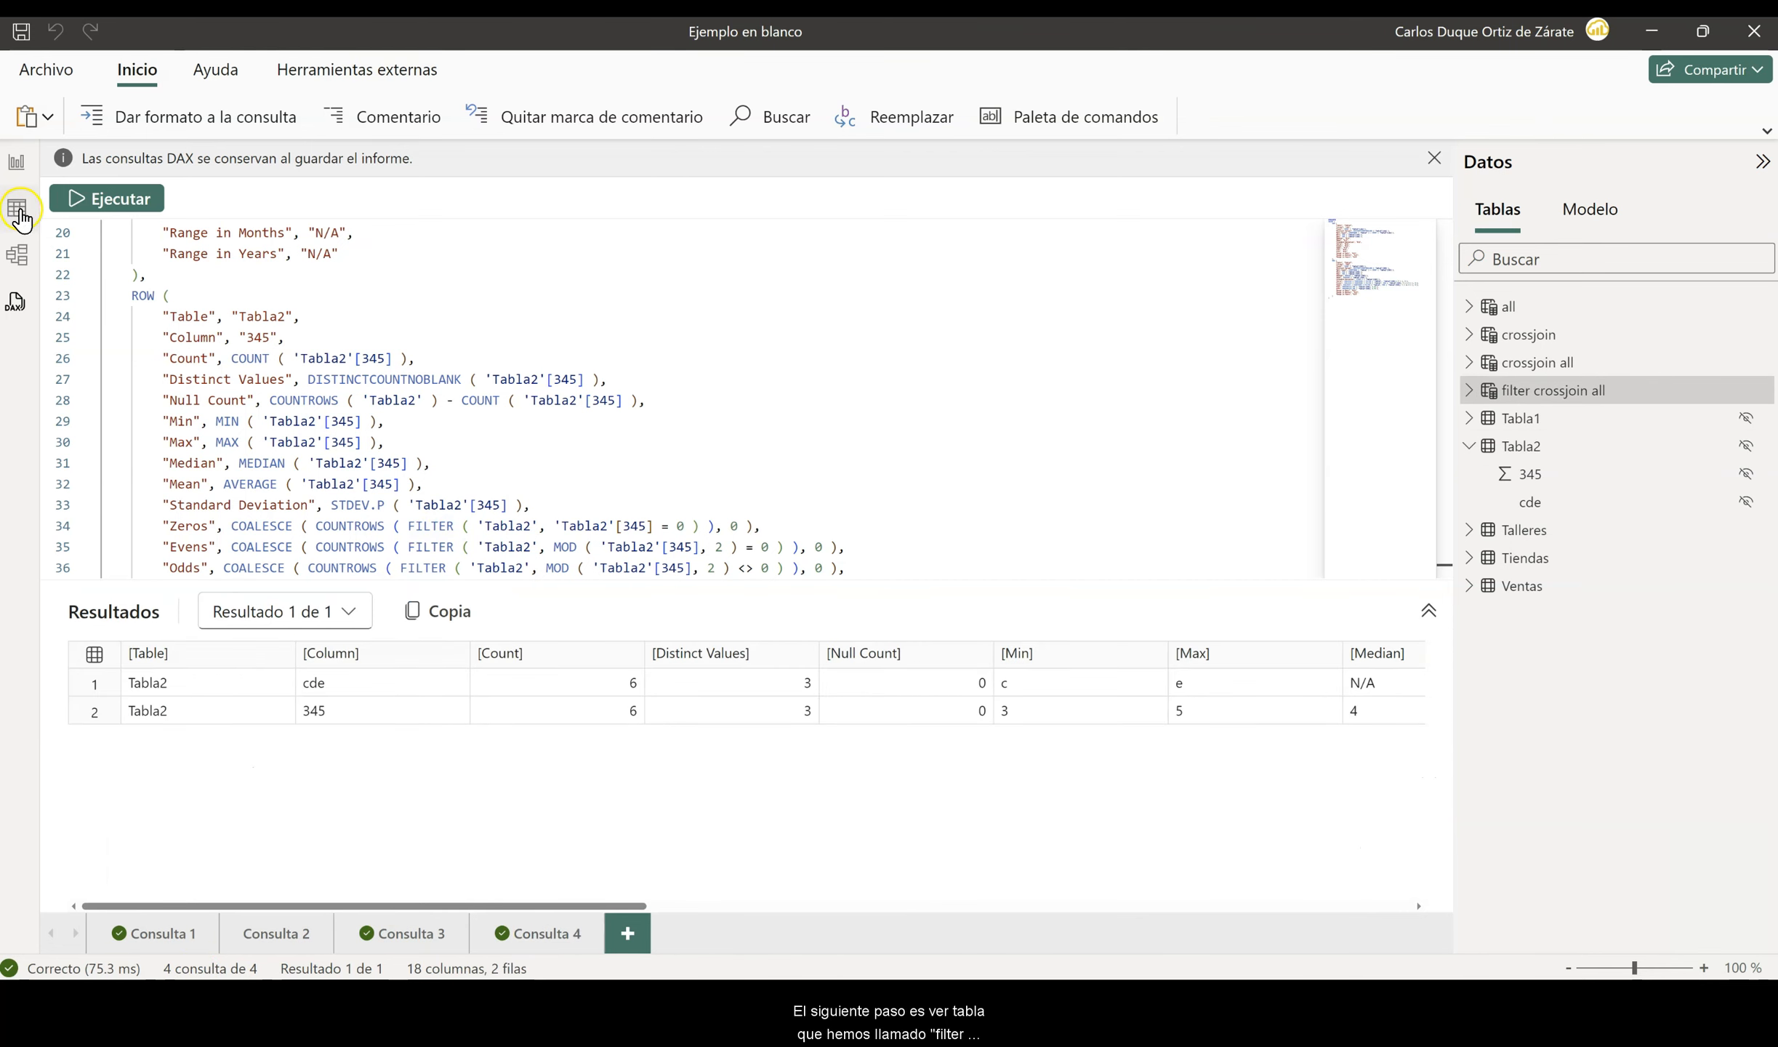
# - Copy the formula of the filter crossjoin all table into a new DAX query
pyautogui.click(18, 213)
pyautogui.tripleClick(490, 155)
pyautogui.hotkey('ctrl', 'c')
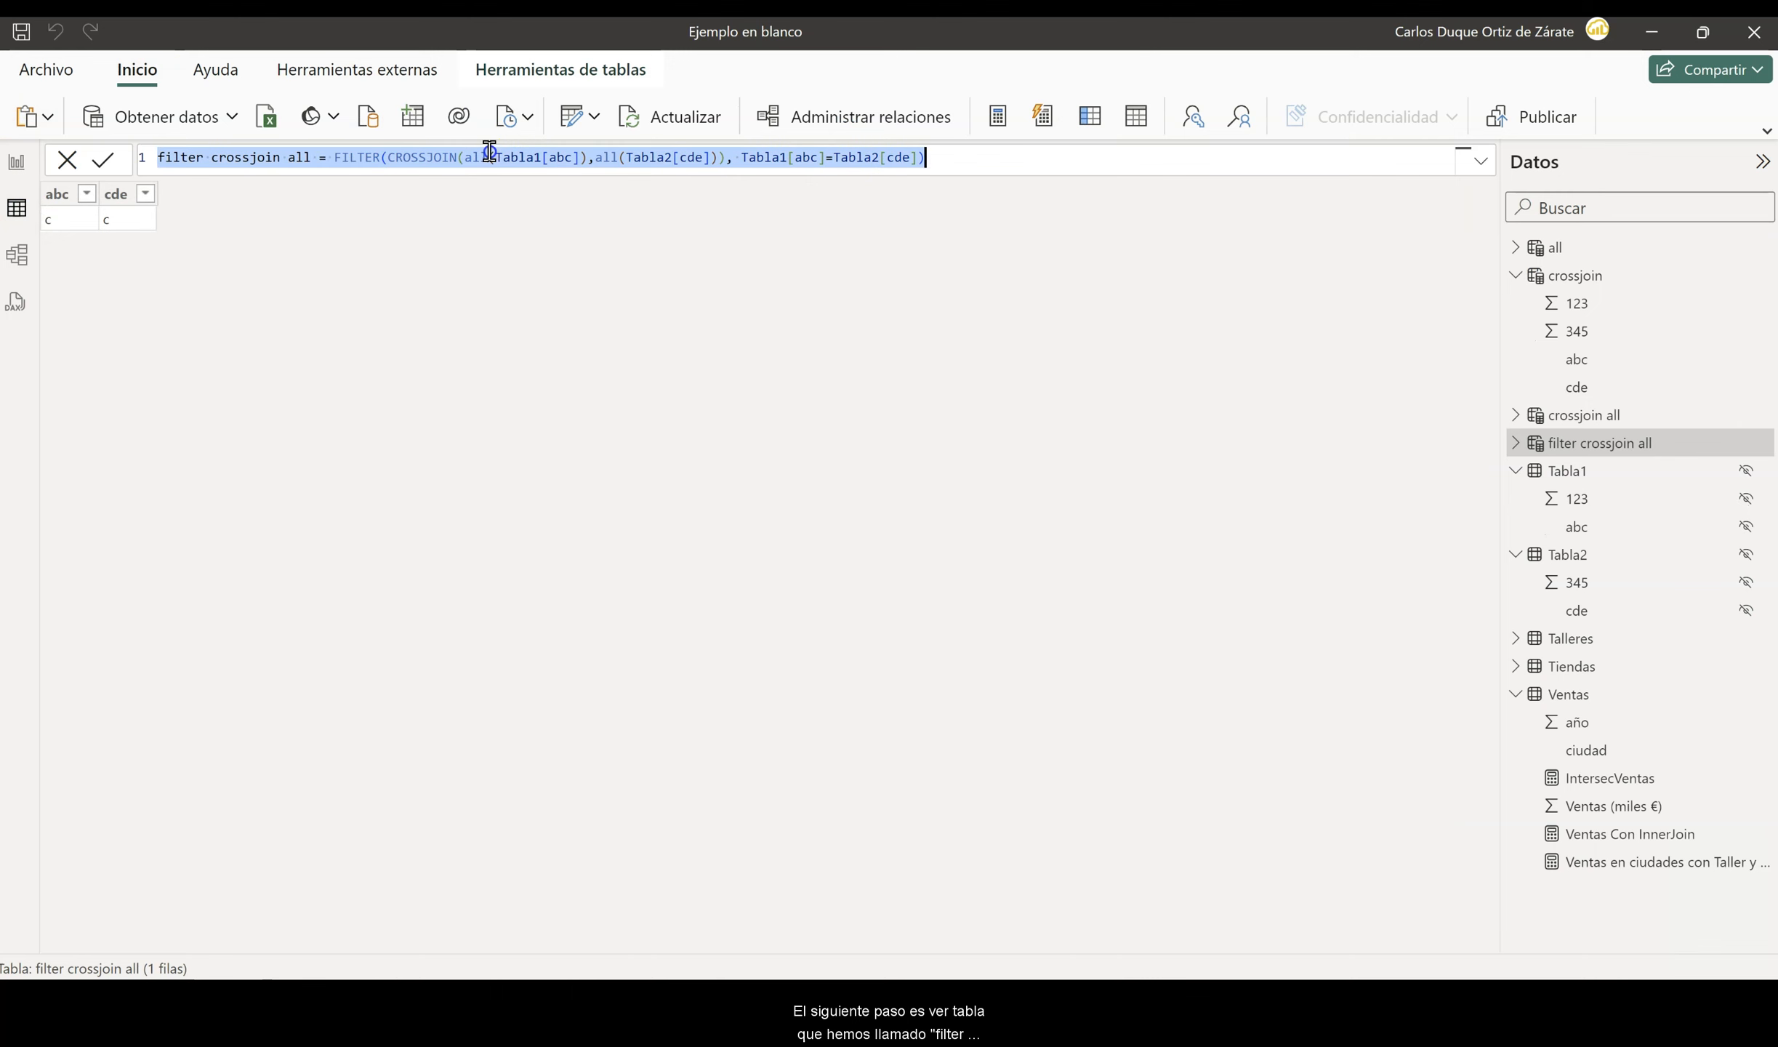
pyautogui.click(16, 304)
pyautogui.click(627, 933)
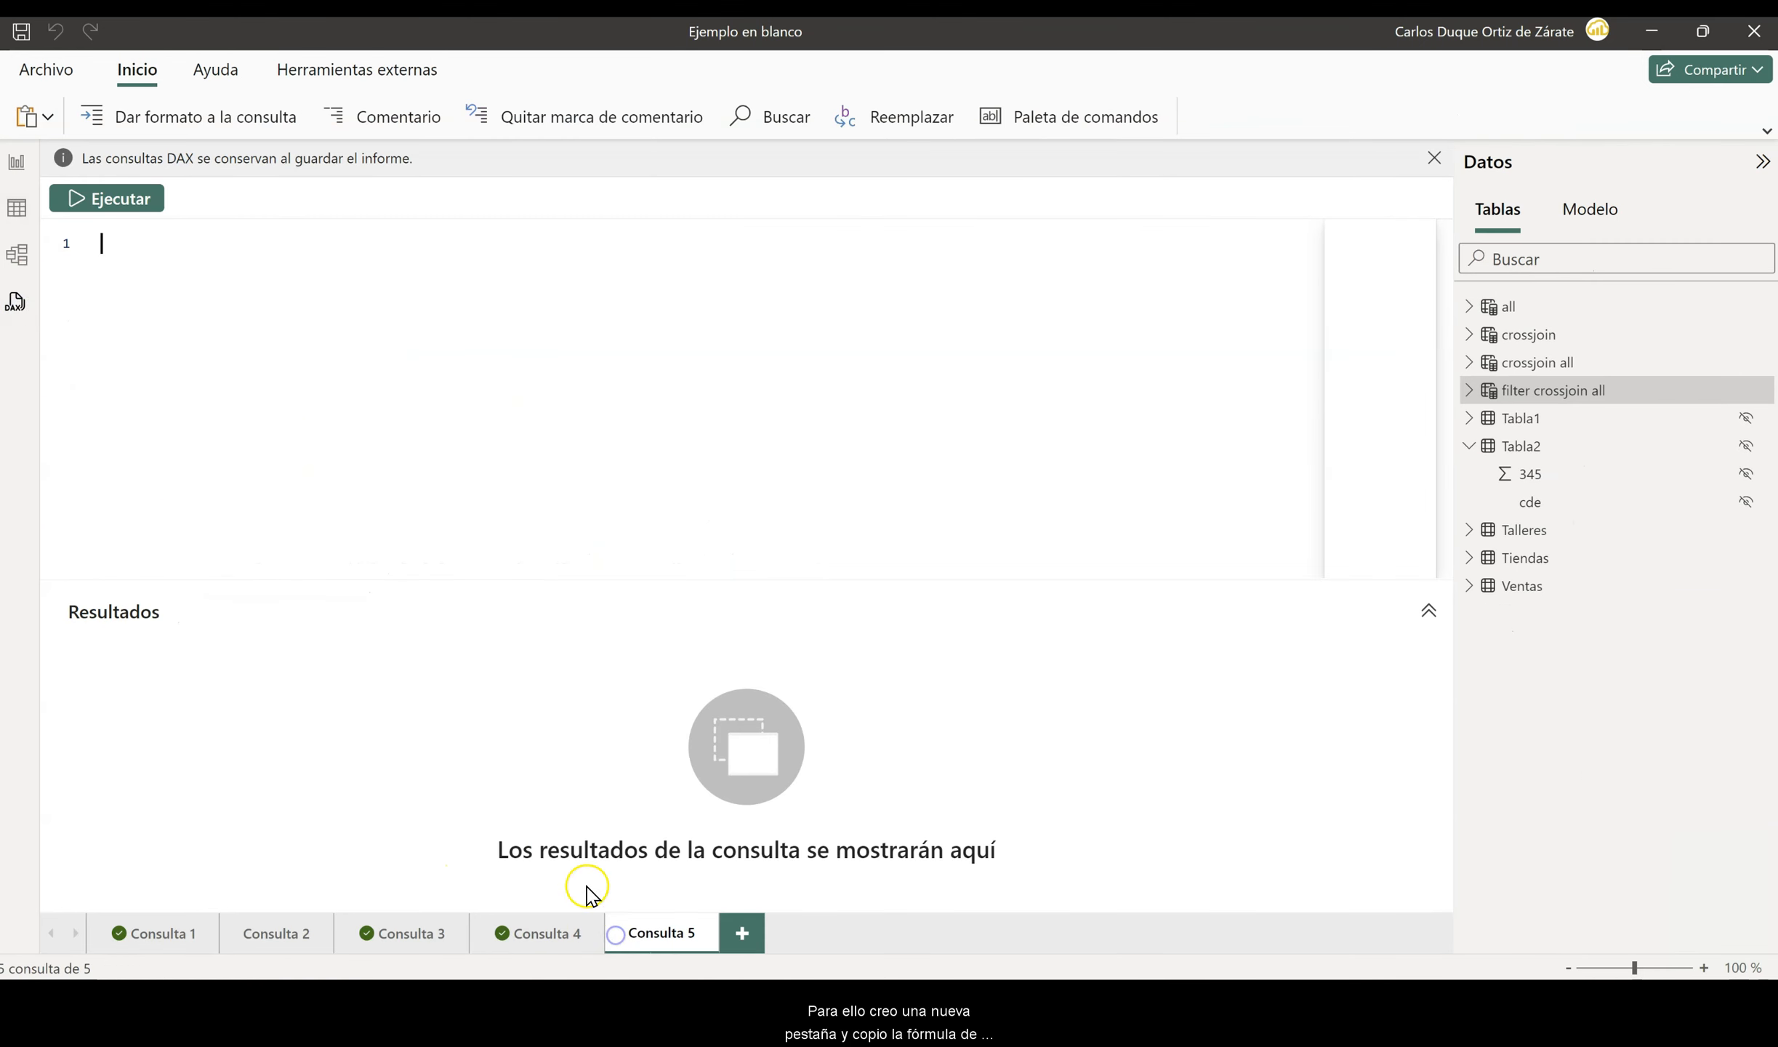
pyautogui.hotkey('ctrl', 'v')
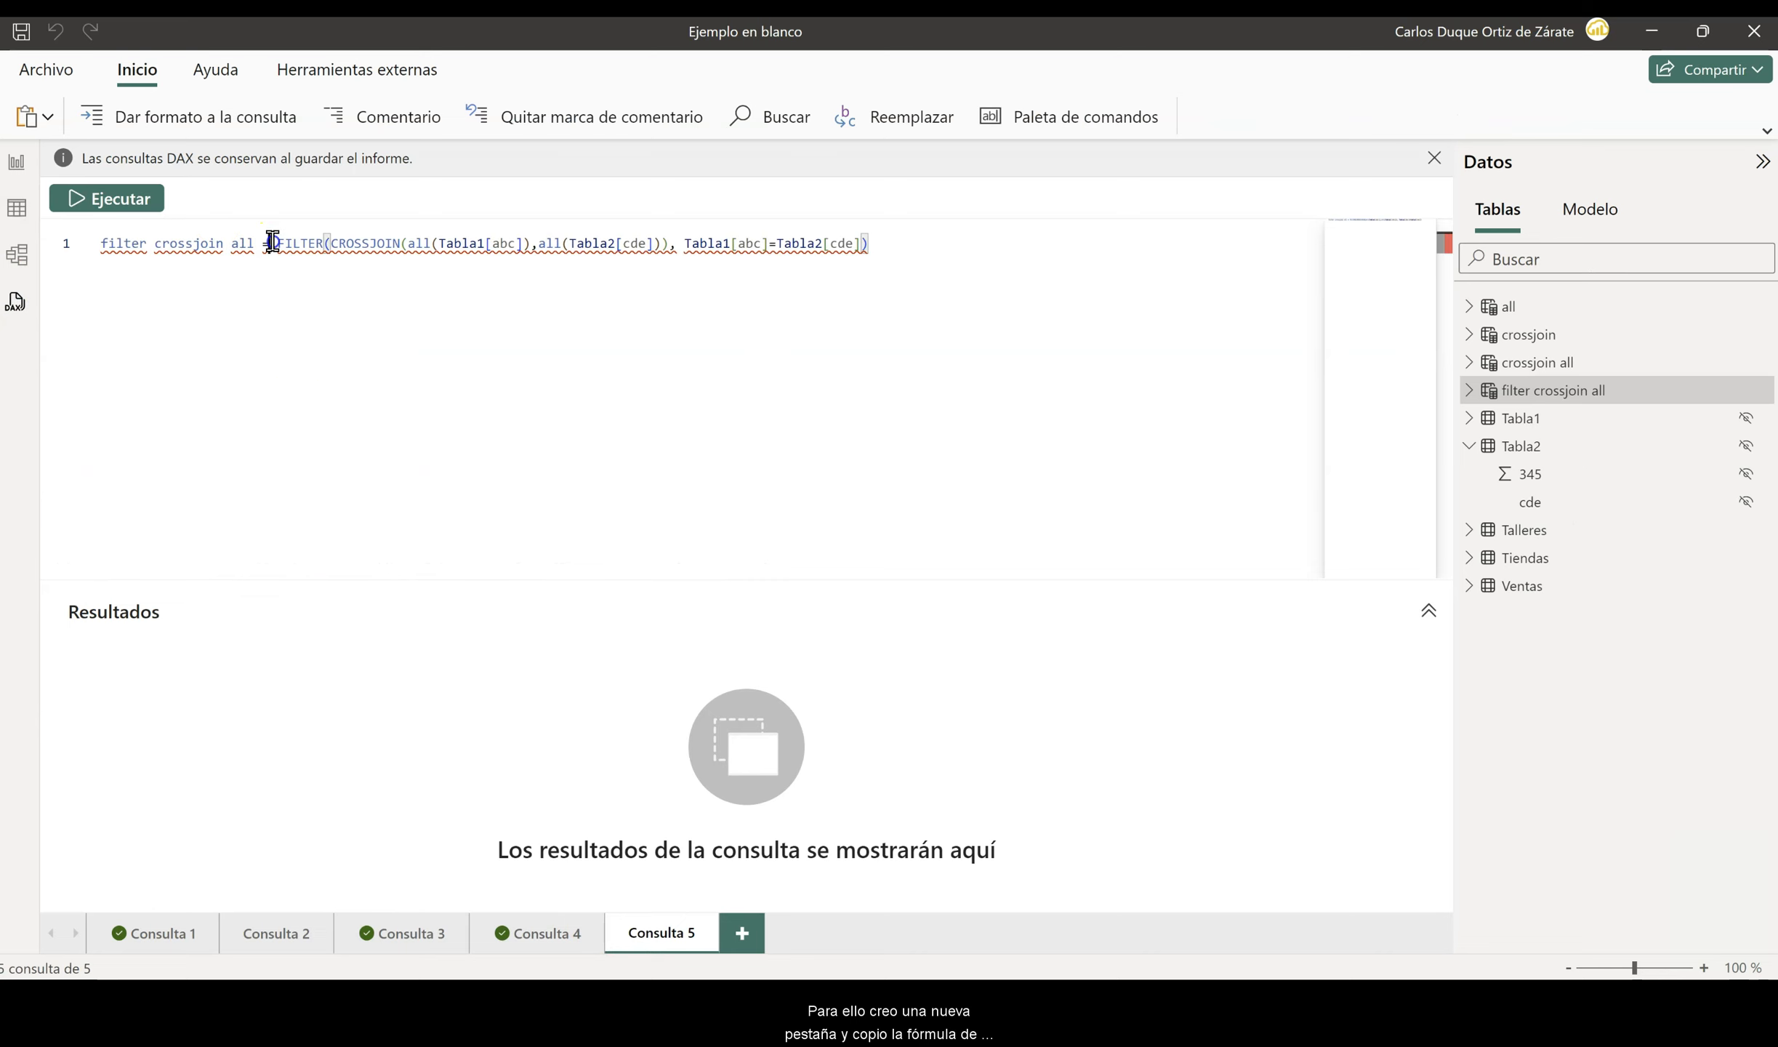
# - Replace the table name and equals sign with EVALUATE on its own line, format the query and run it
pyautogui.moveTo(270, 245); pyautogui.dragTo(45, 254)
pyautogui.write('EVAL')
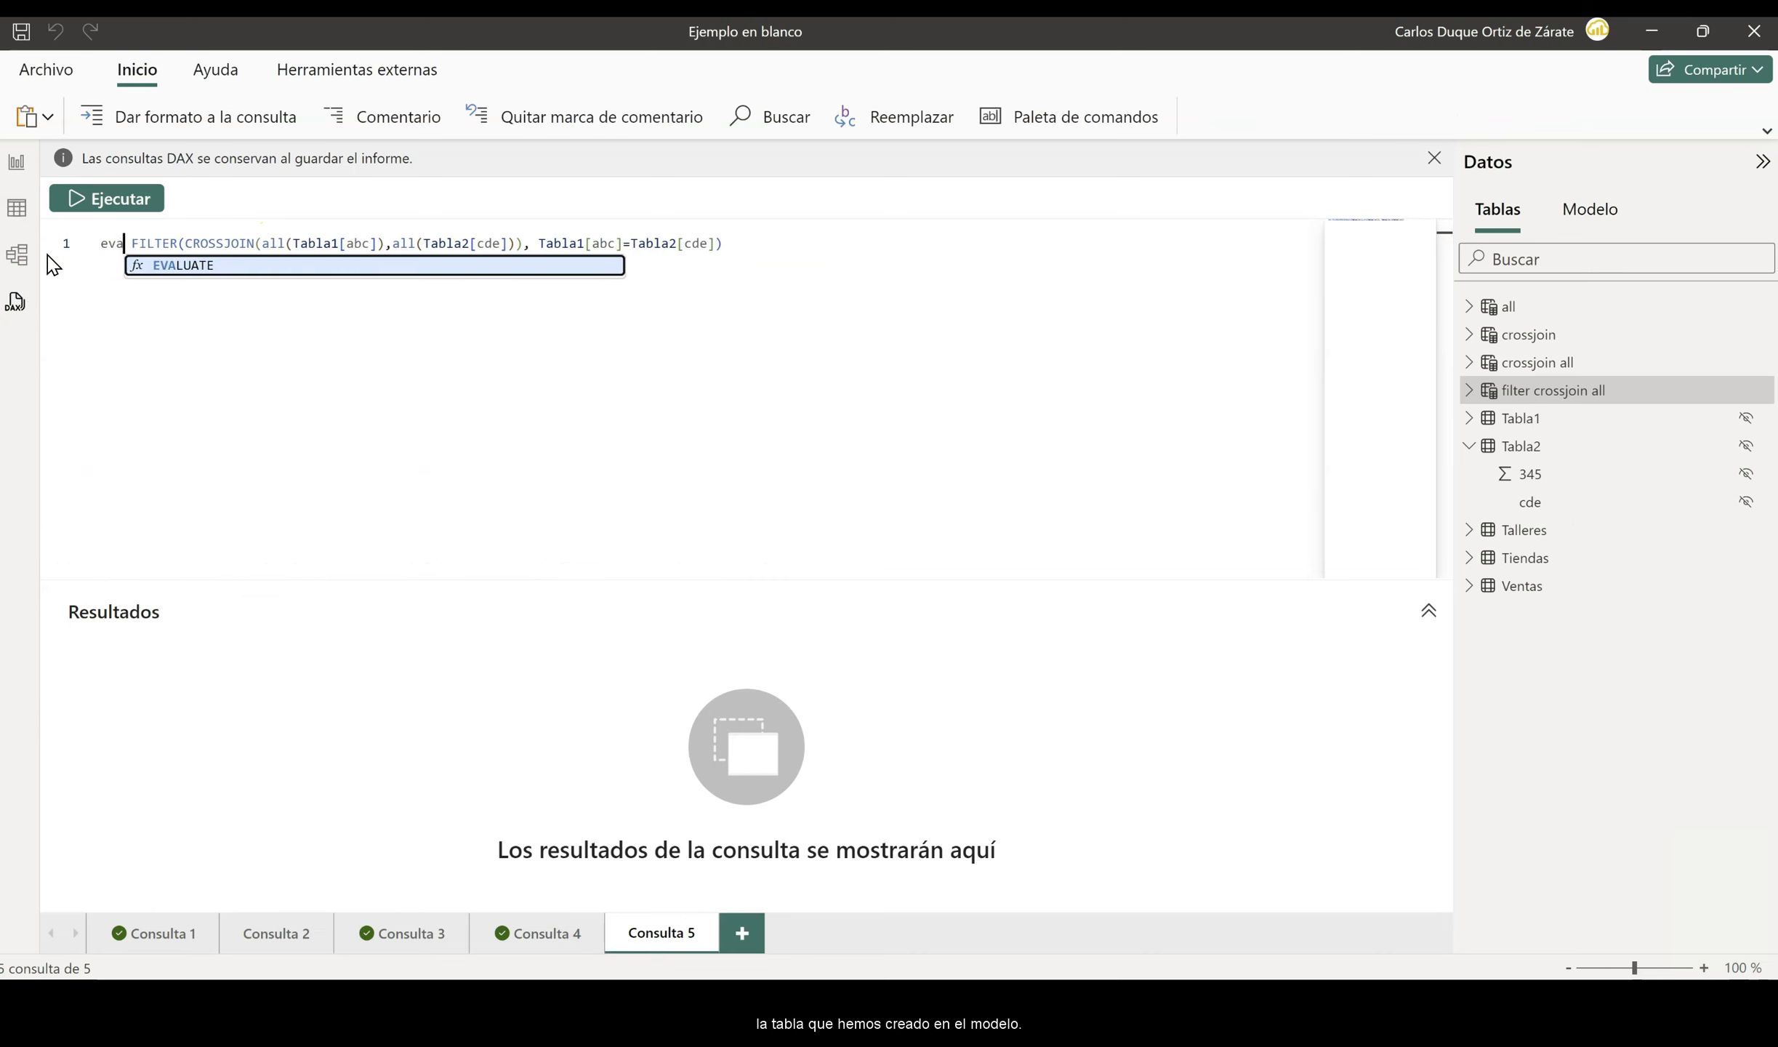
pyautogui.press('Tab')
pyautogui.press('Return')
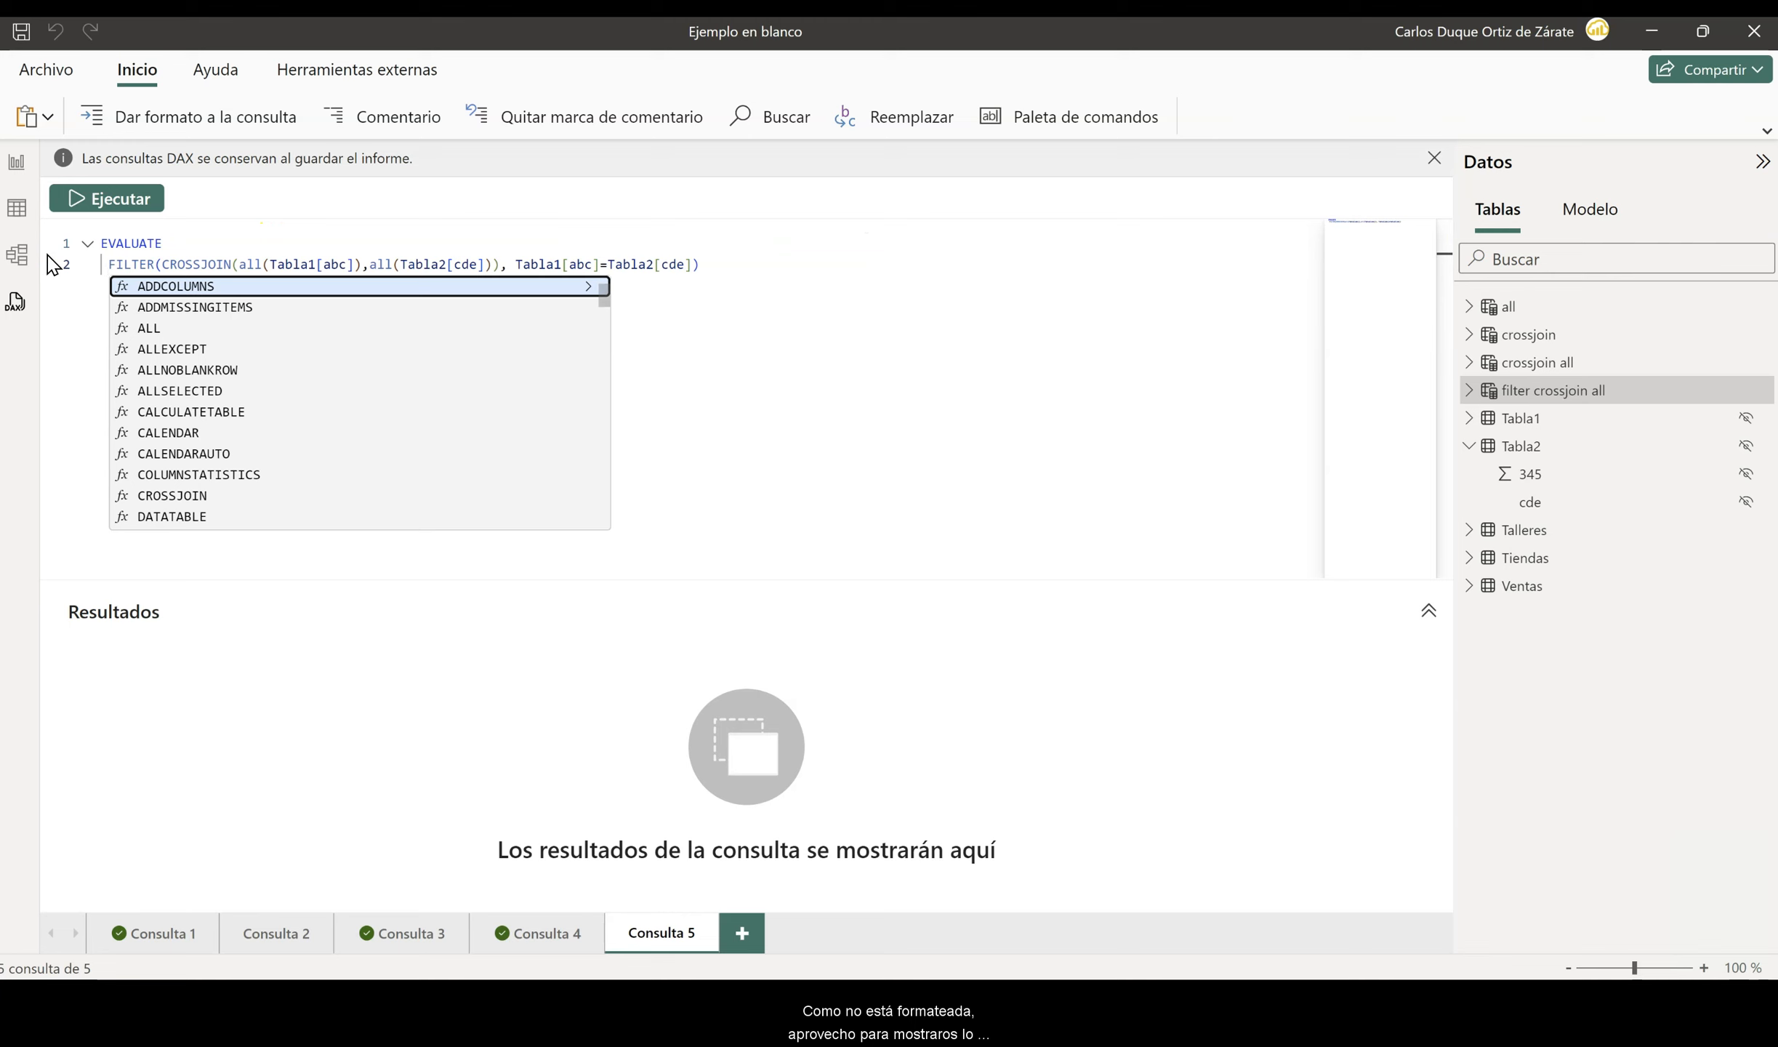
pyautogui.click(217, 120)
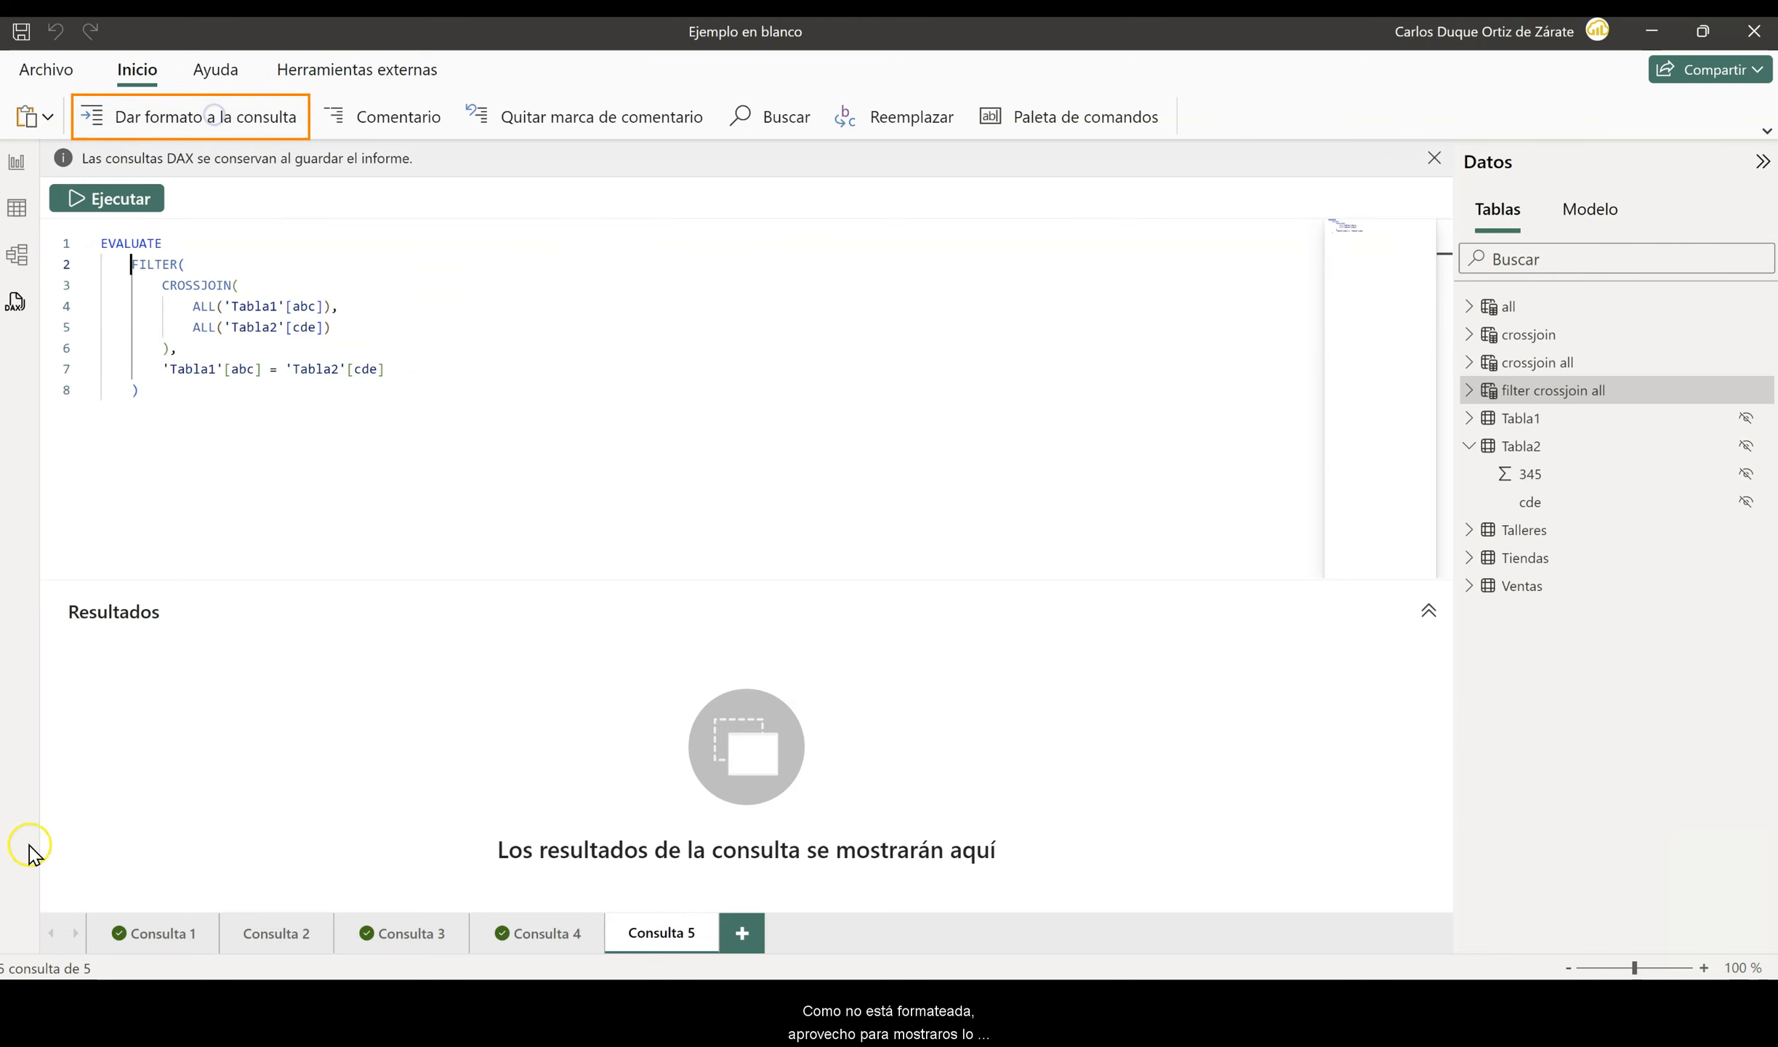
pyautogui.click(122, 204)
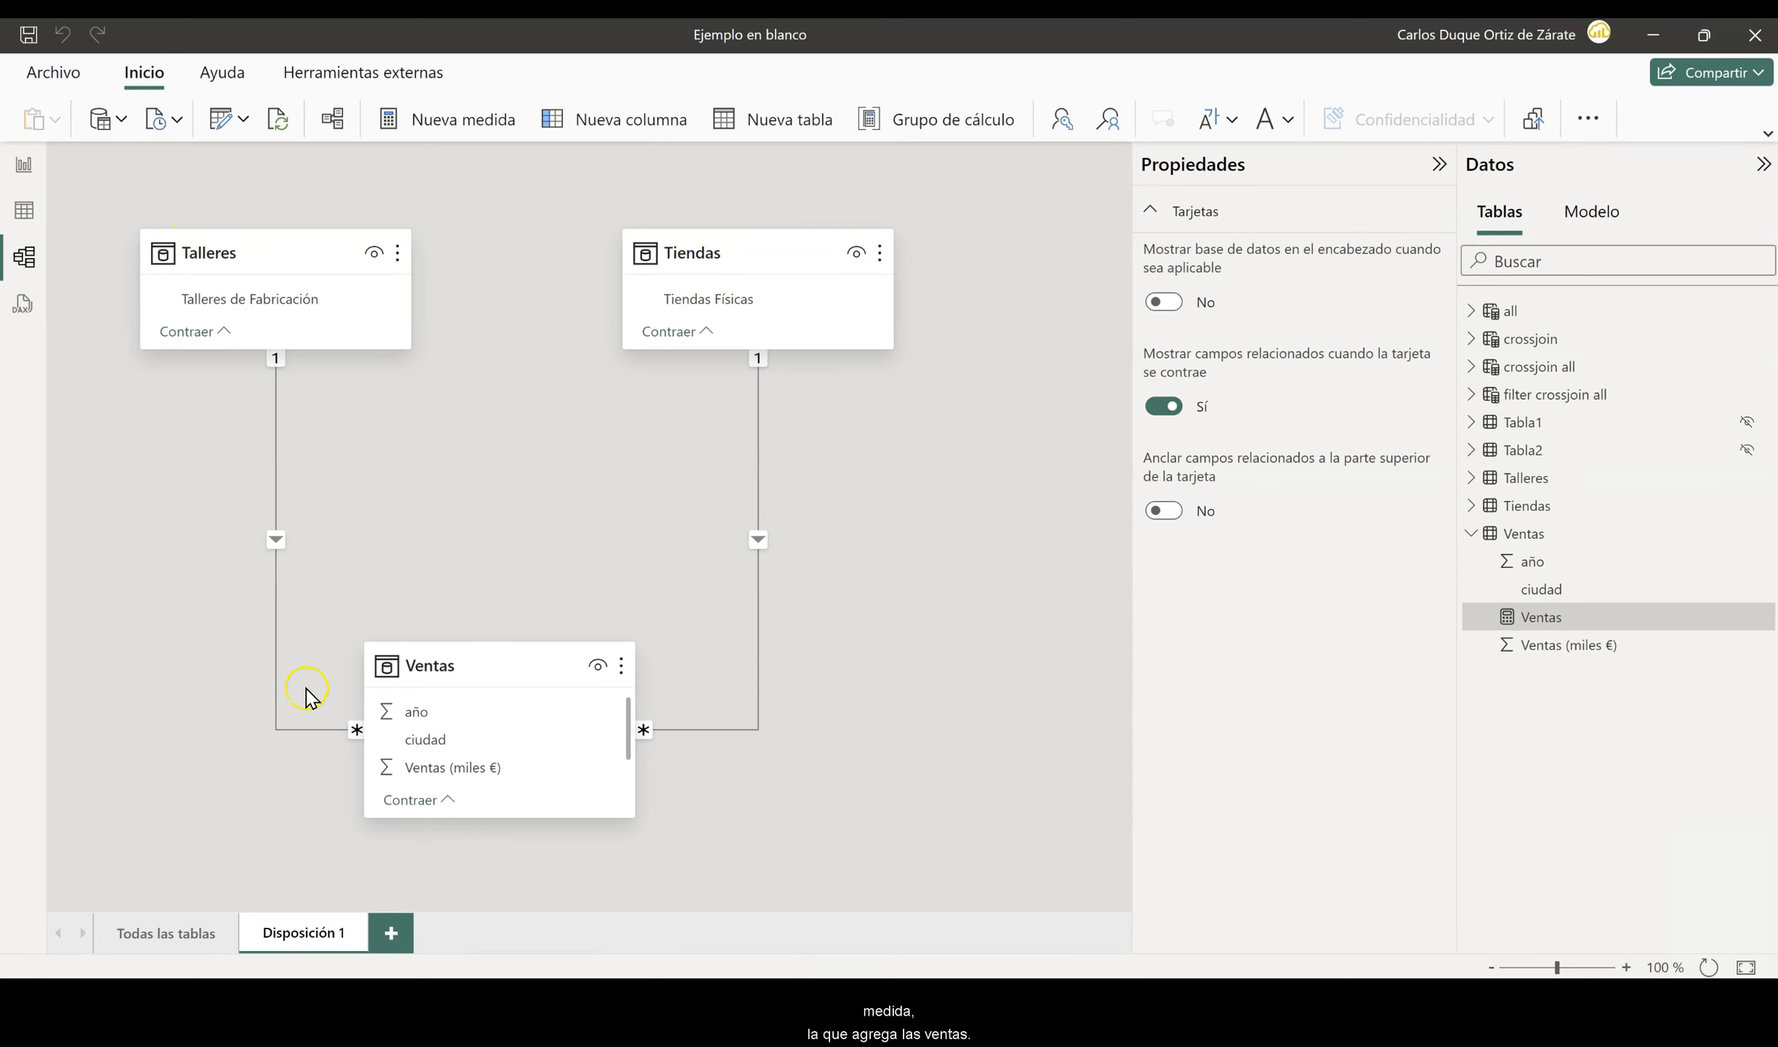
# - Show the formula of the Ventas measure in the report view
pyautogui.click(18, 172)
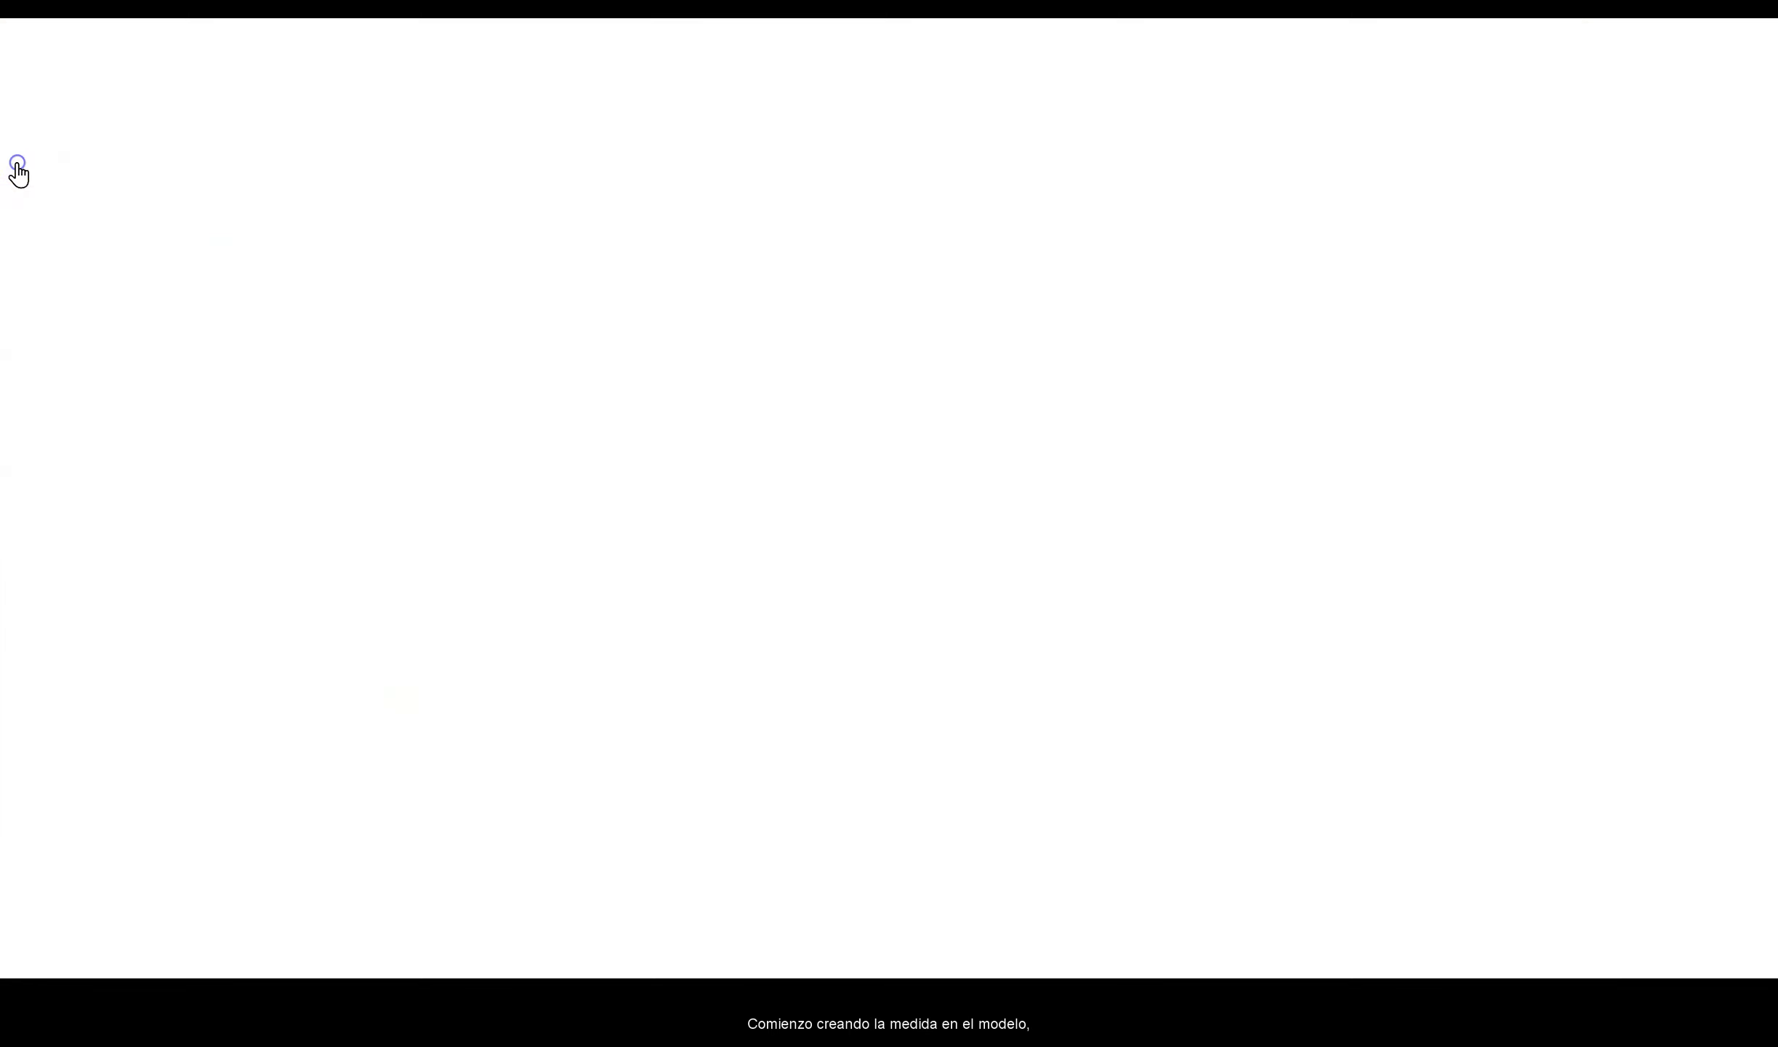
pyautogui.rightClick(1588, 425)
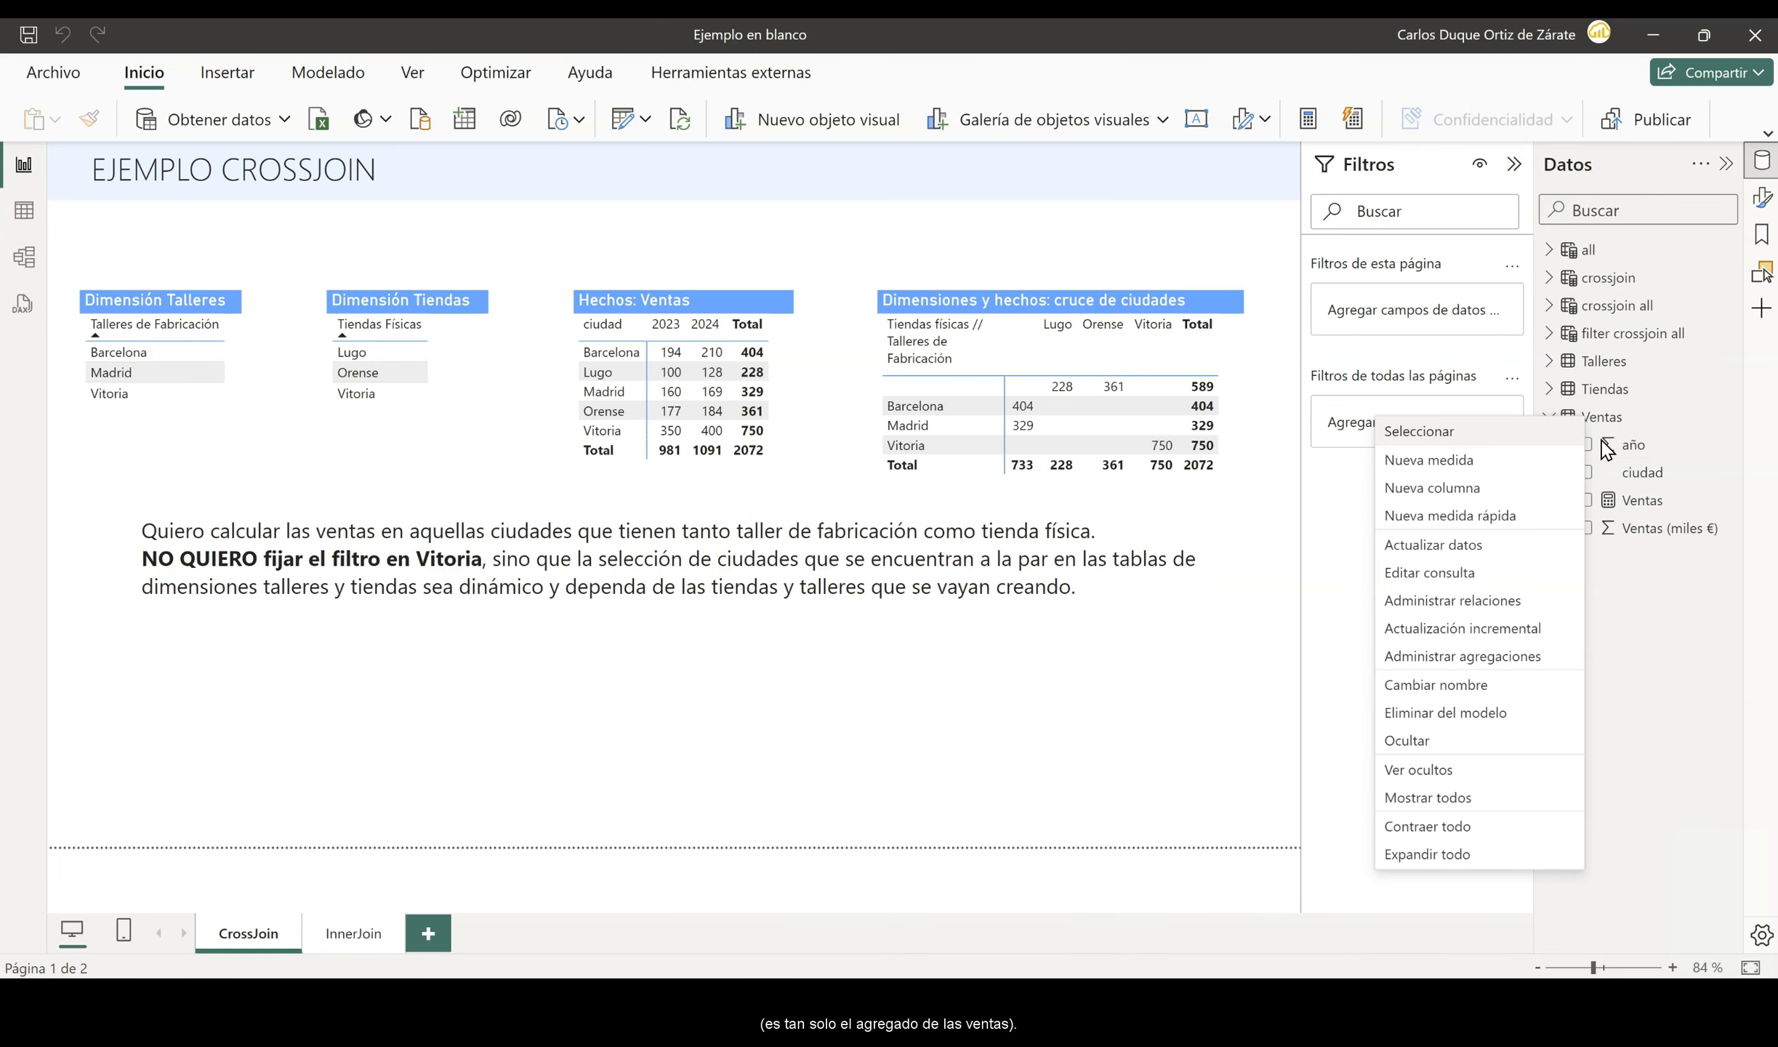
pyautogui.click(1640, 507)
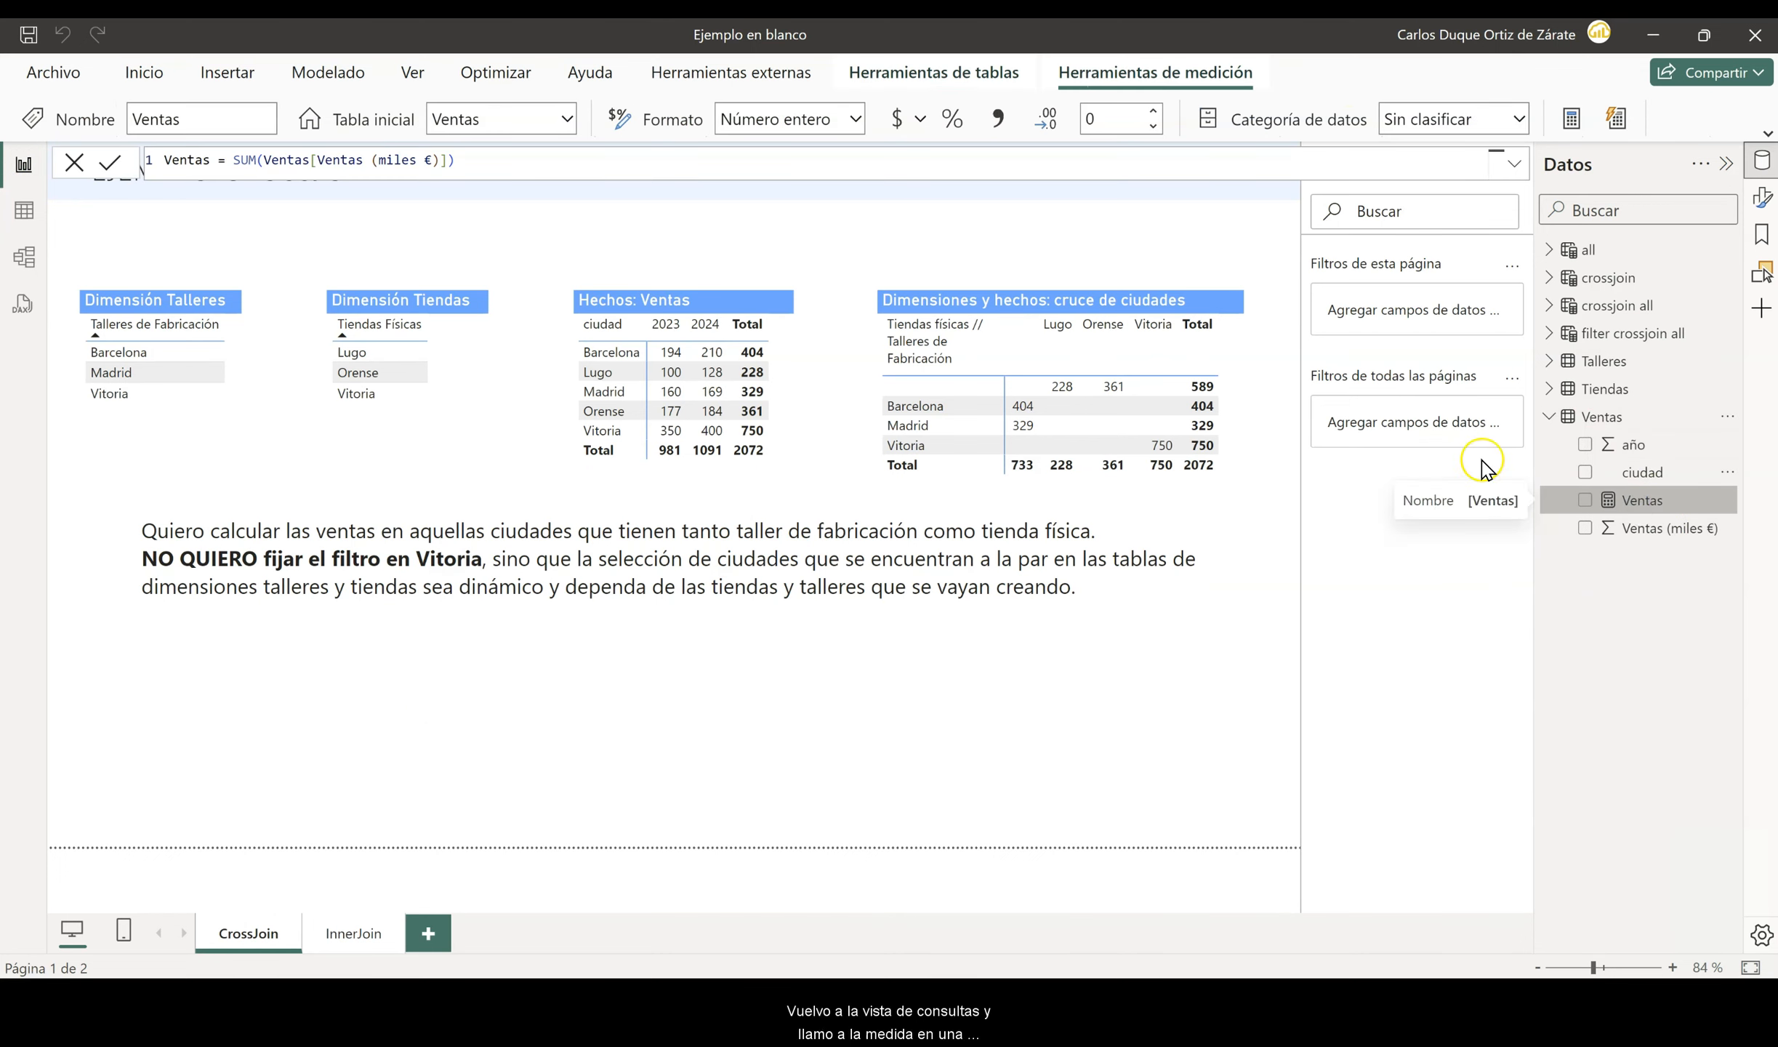
# - Add a blank DAX query and generate the define-and-evaluate quick query for the Ventas measure
pyautogui.click(20, 306)
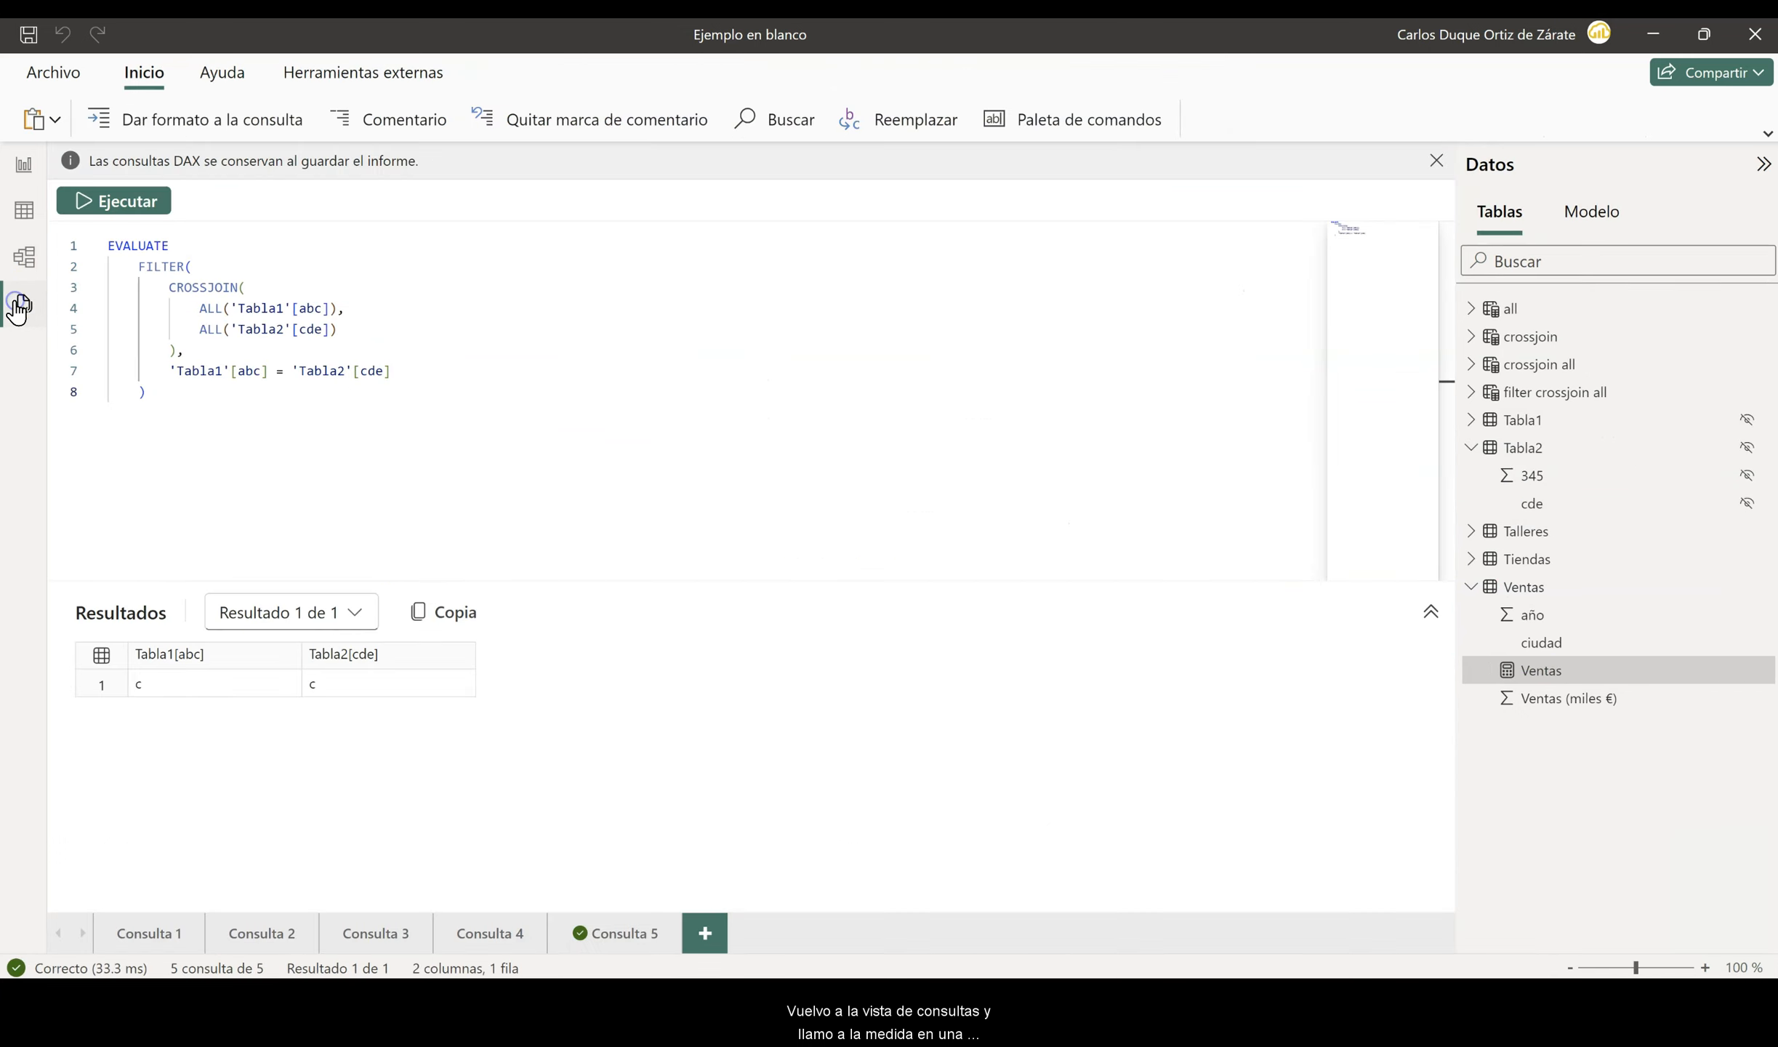
pyautogui.click(701, 933)
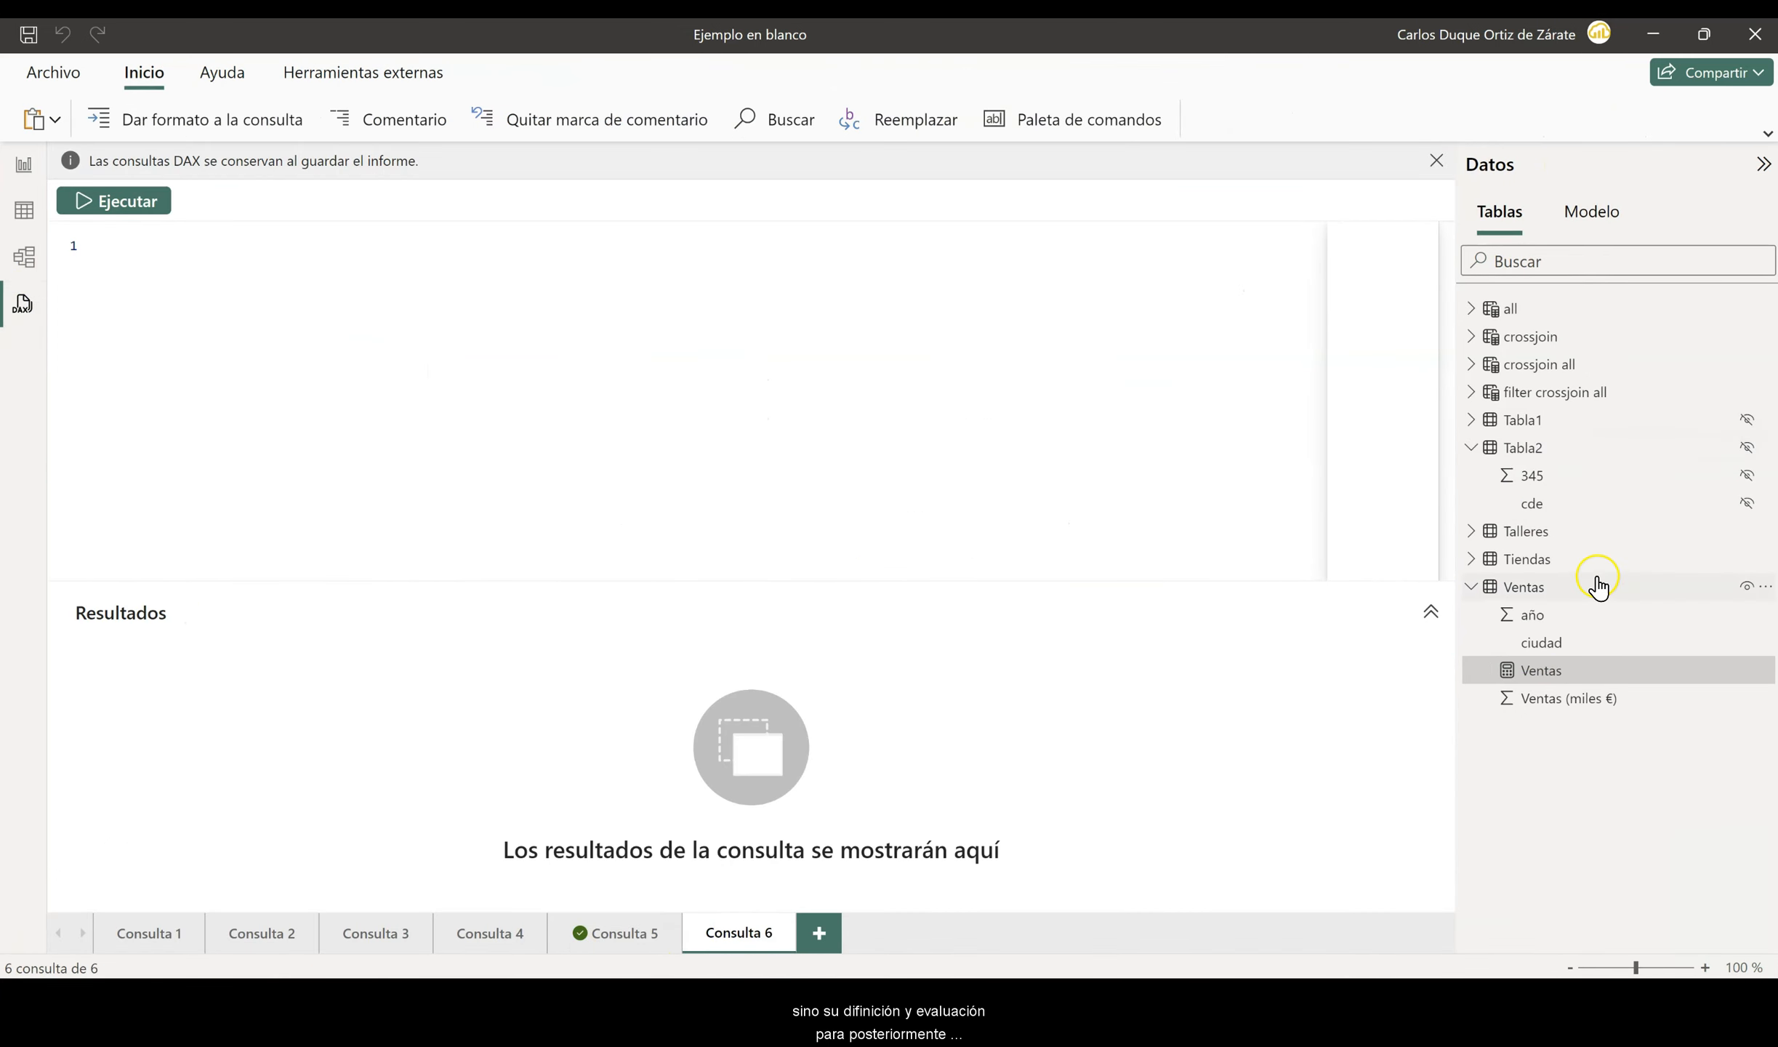
pyautogui.rightClick(1529, 684)
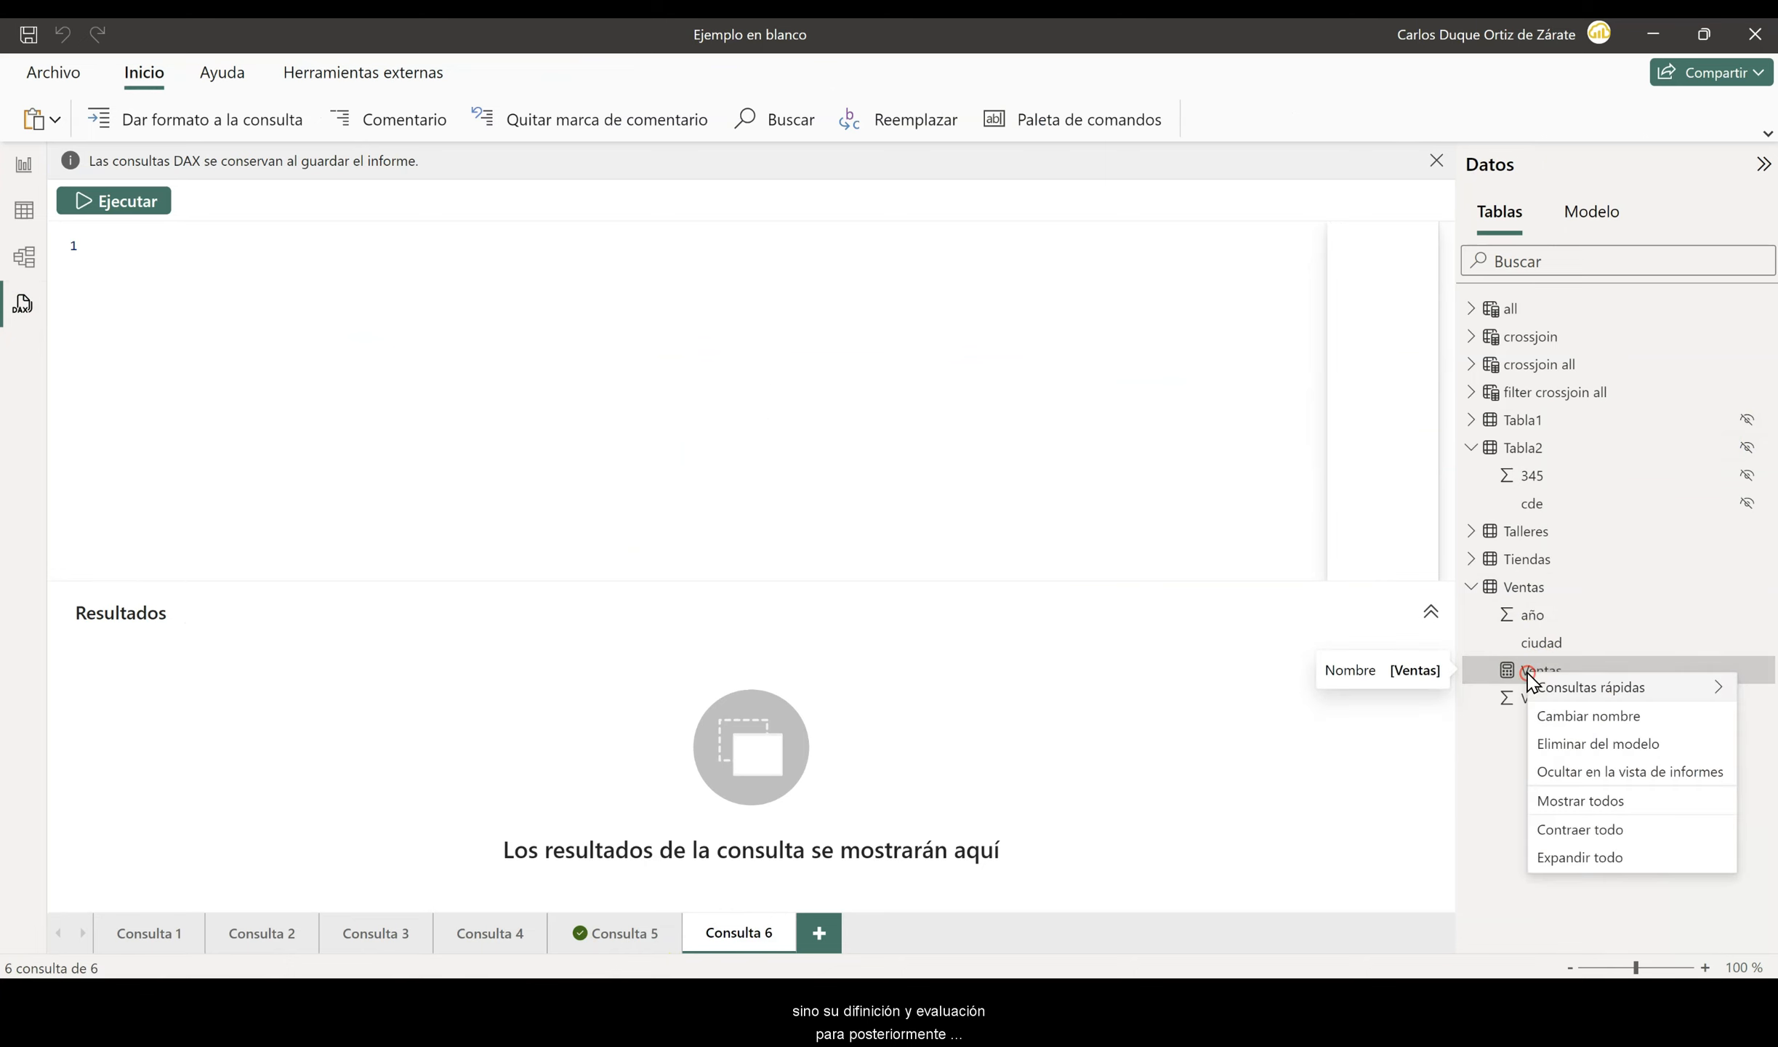
pyautogui.moveTo(1554, 694)
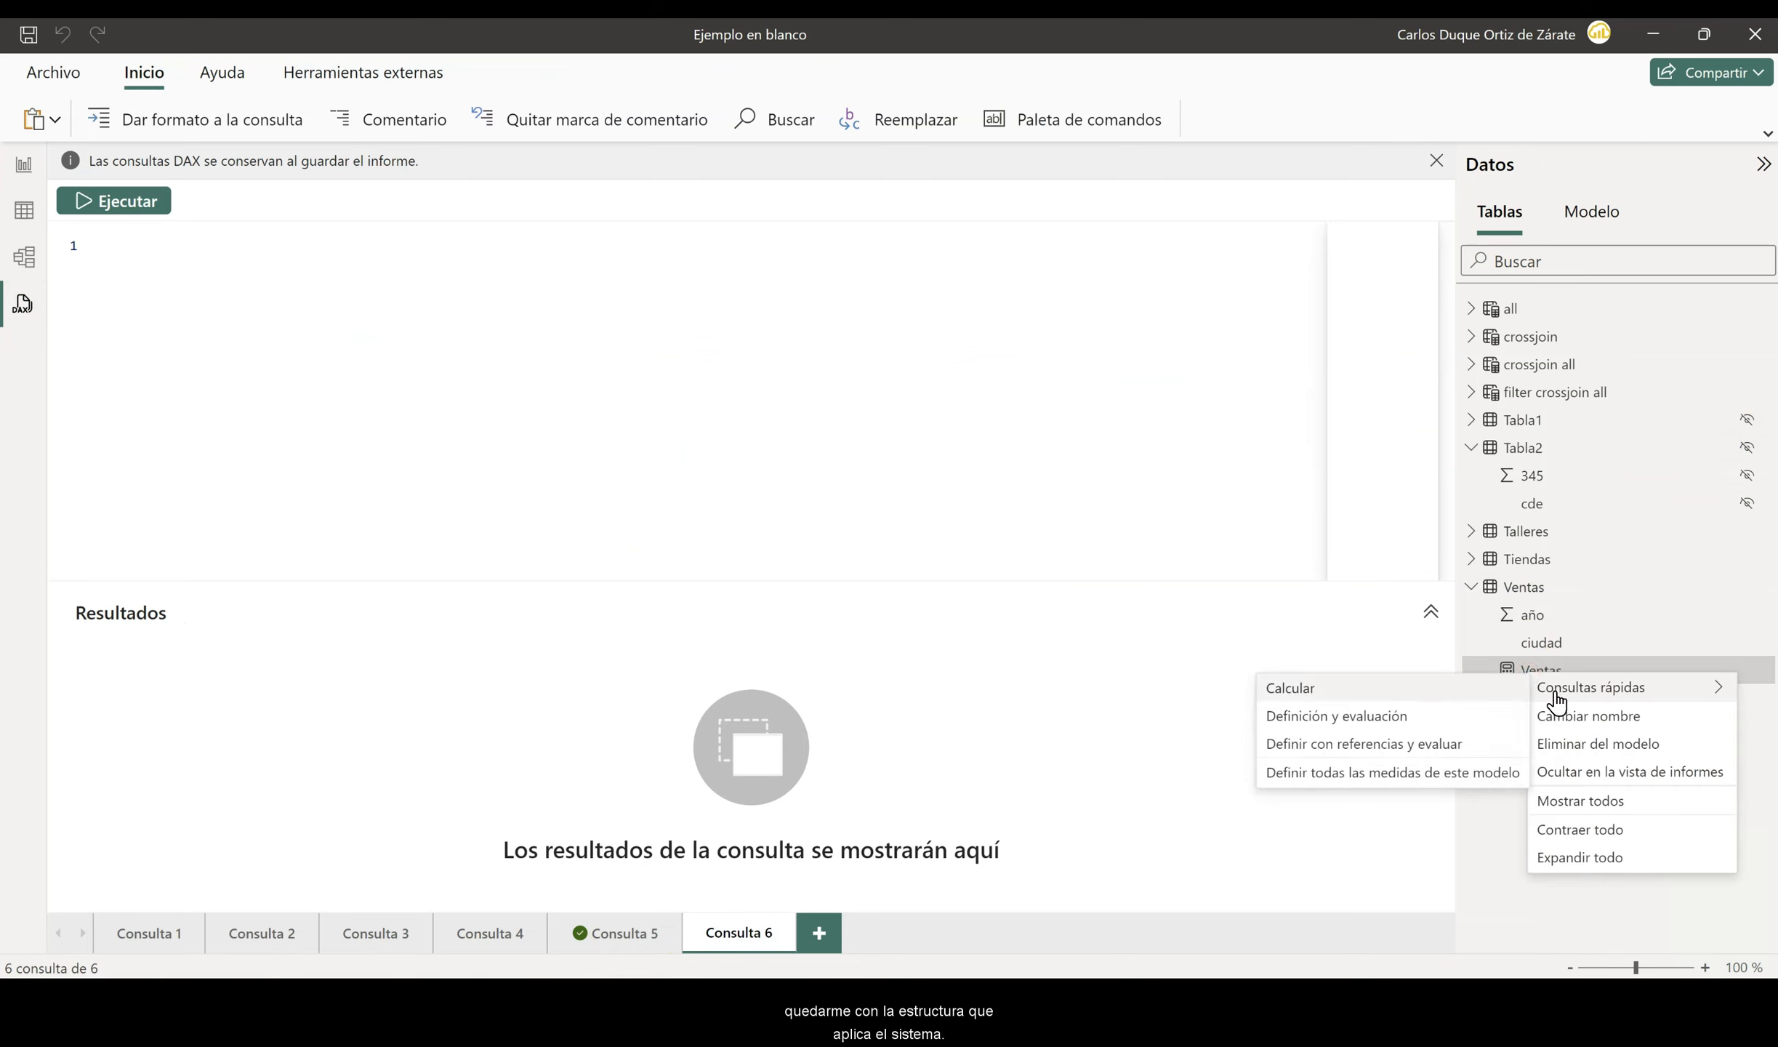
pyautogui.click(1401, 727)
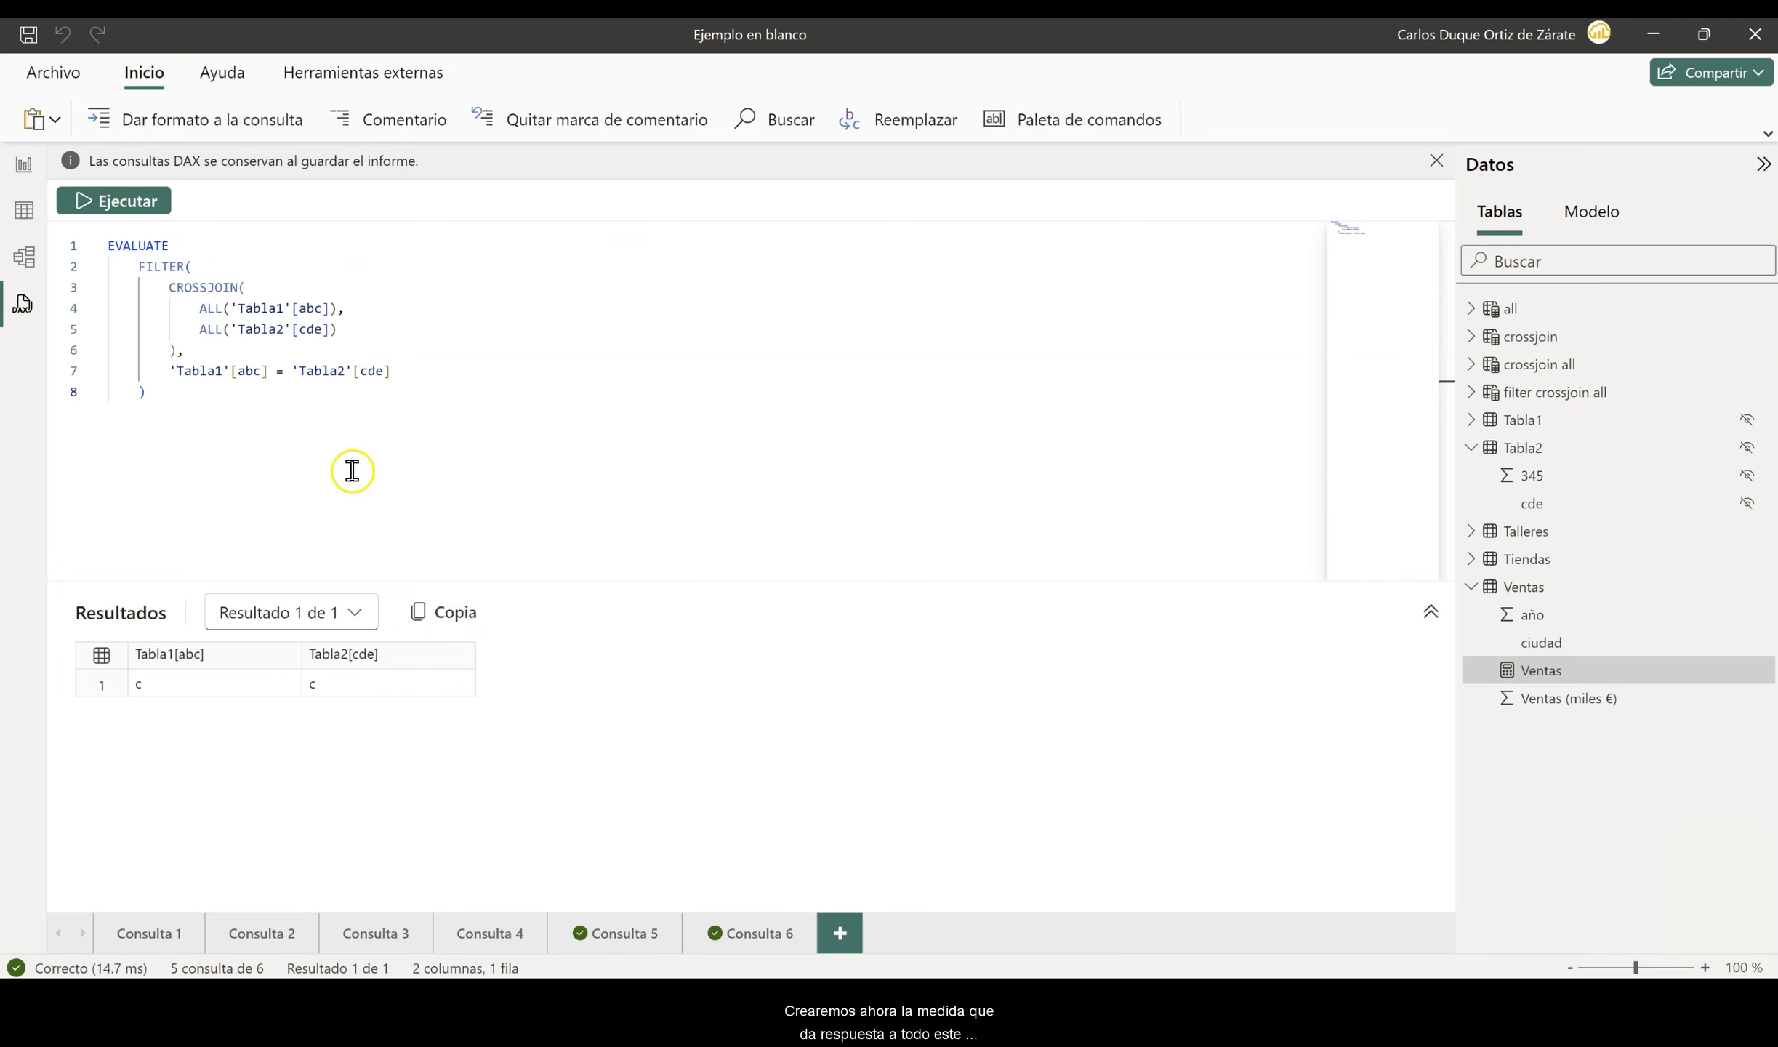
# - In the FILTER CROSSJOIN query, replace the first ALL argument with 'Tiendas'[Tiendas Físicas]
pyautogui.click(331, 307)
pyautogui.press('BackSpace')
pyautogui.press('BackSpace')
pyautogui.press('BackSpace')
pyautogui.press('BackSpace')
pyautogui.press('BackSpace')
pyautogui.press('BackSpace')
pyautogui.press('BackSpace')
pyautogui.press('BackSpace')
pyautogui.press('BackSpace')
pyautogui.press('BackSpace')
pyautogui.press('BackSpace')
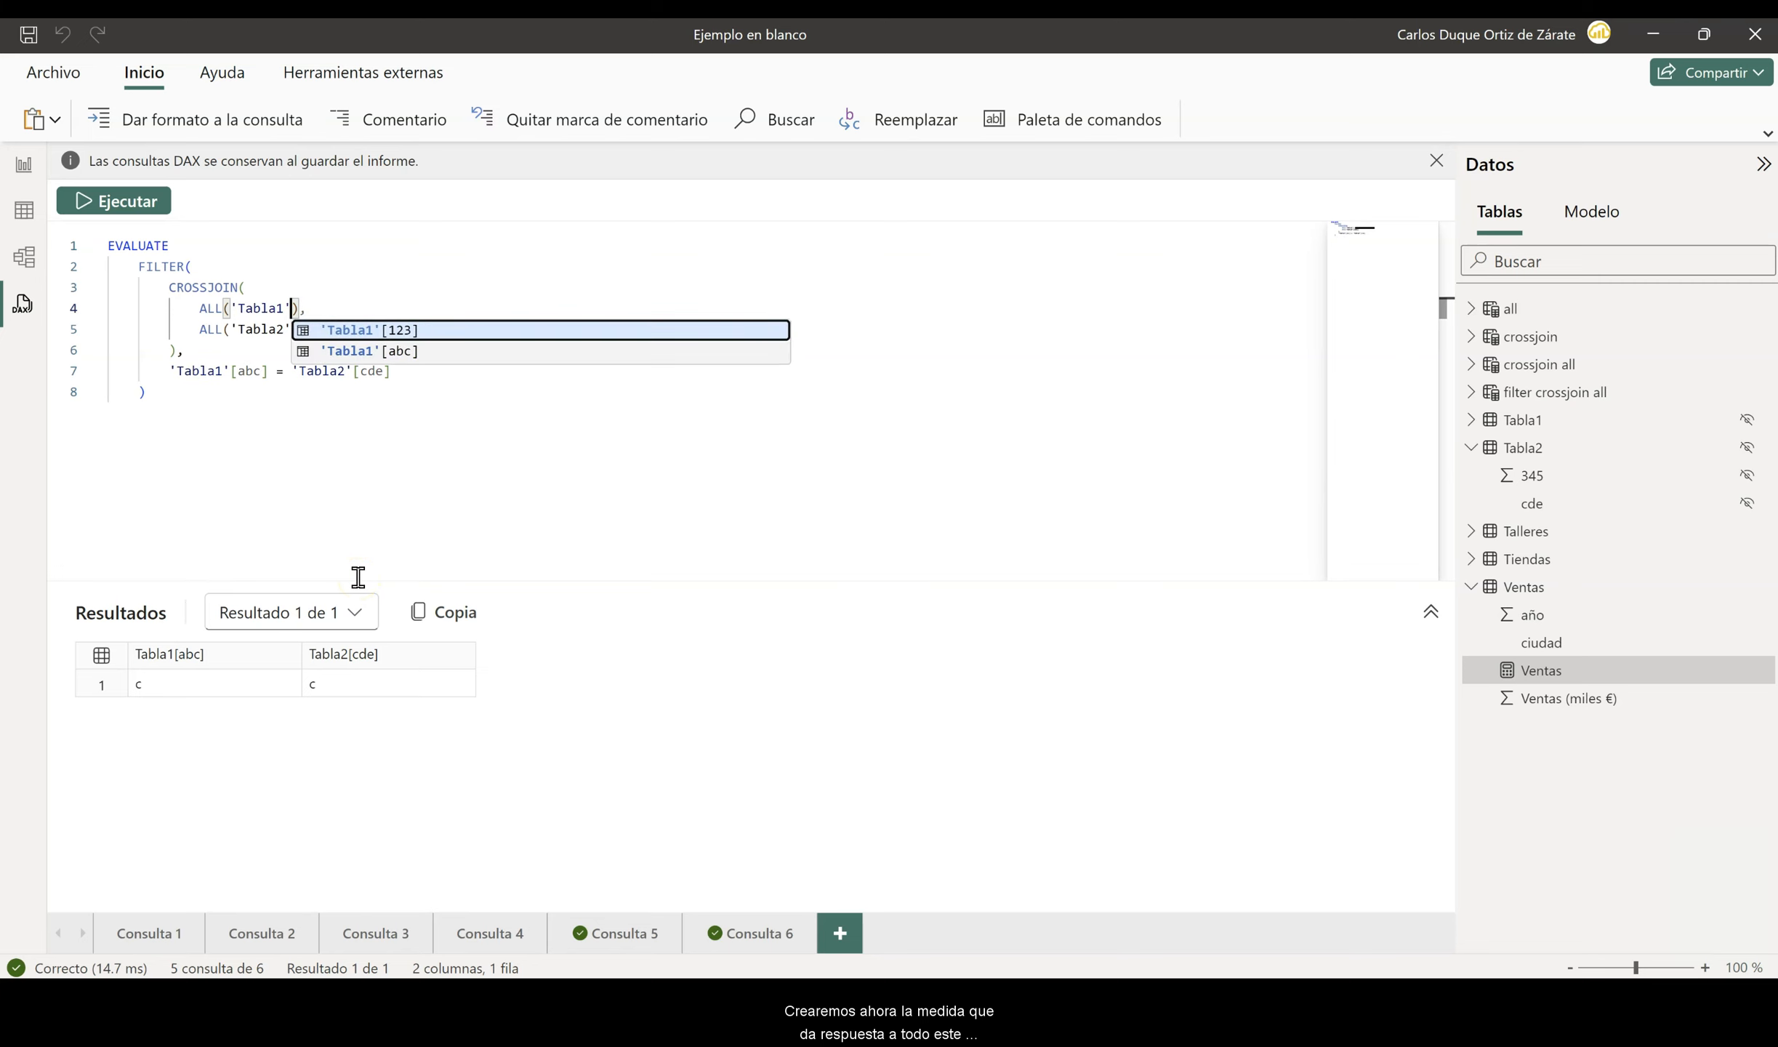
pyautogui.write('iend')
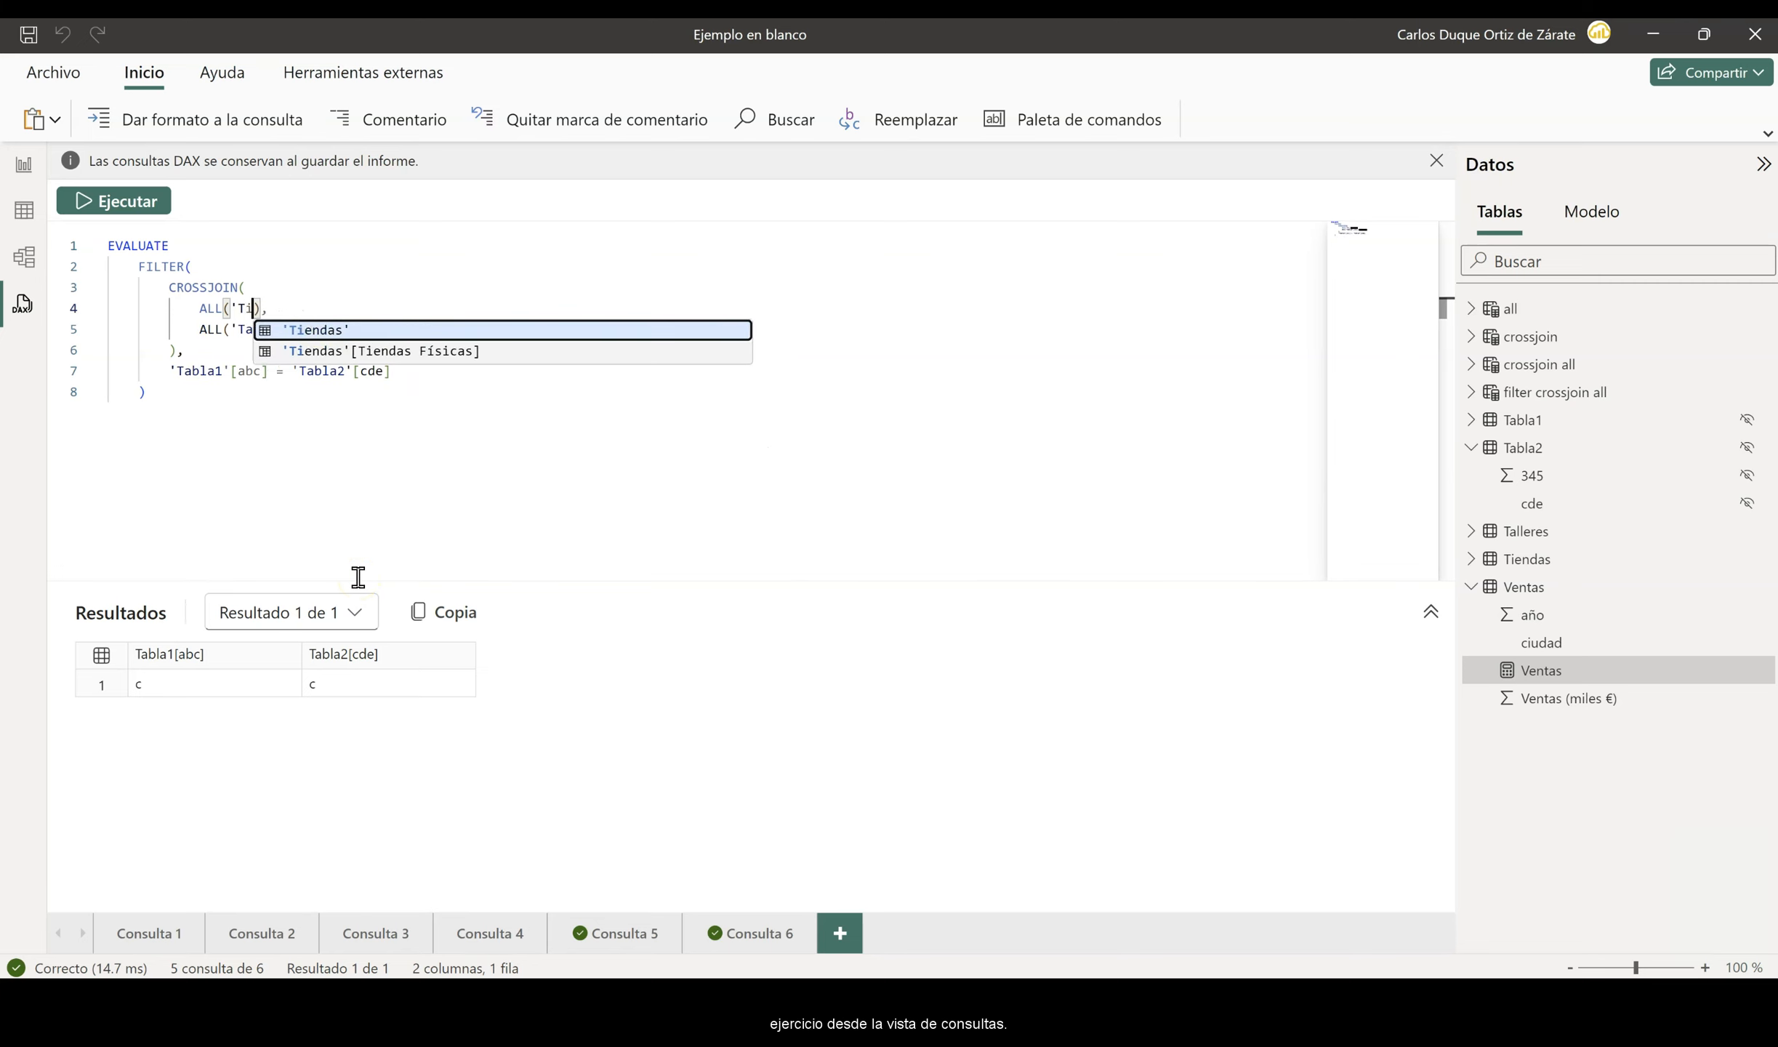
pyautogui.press('Down')
pyautogui.press('Tab')
# - Replace the second ALL argument in the CROSSJOIN with 'Talleres'[Talleres de Fabricación]
pyautogui.click(318, 335)
pyautogui.press('BackSpace')
pyautogui.press('BackSpace')
pyautogui.press('BackSpace')
pyautogui.press('BackSpace')
pyautogui.press('BackSpace')
pyautogui.press('BackSpace')
pyautogui.press('BackSpace')
pyautogui.press('BackSpace')
pyautogui.press('BackSpace')
pyautogui.press('BackSpace')
pyautogui.press('BackSpace')
pyautogui.write('t')
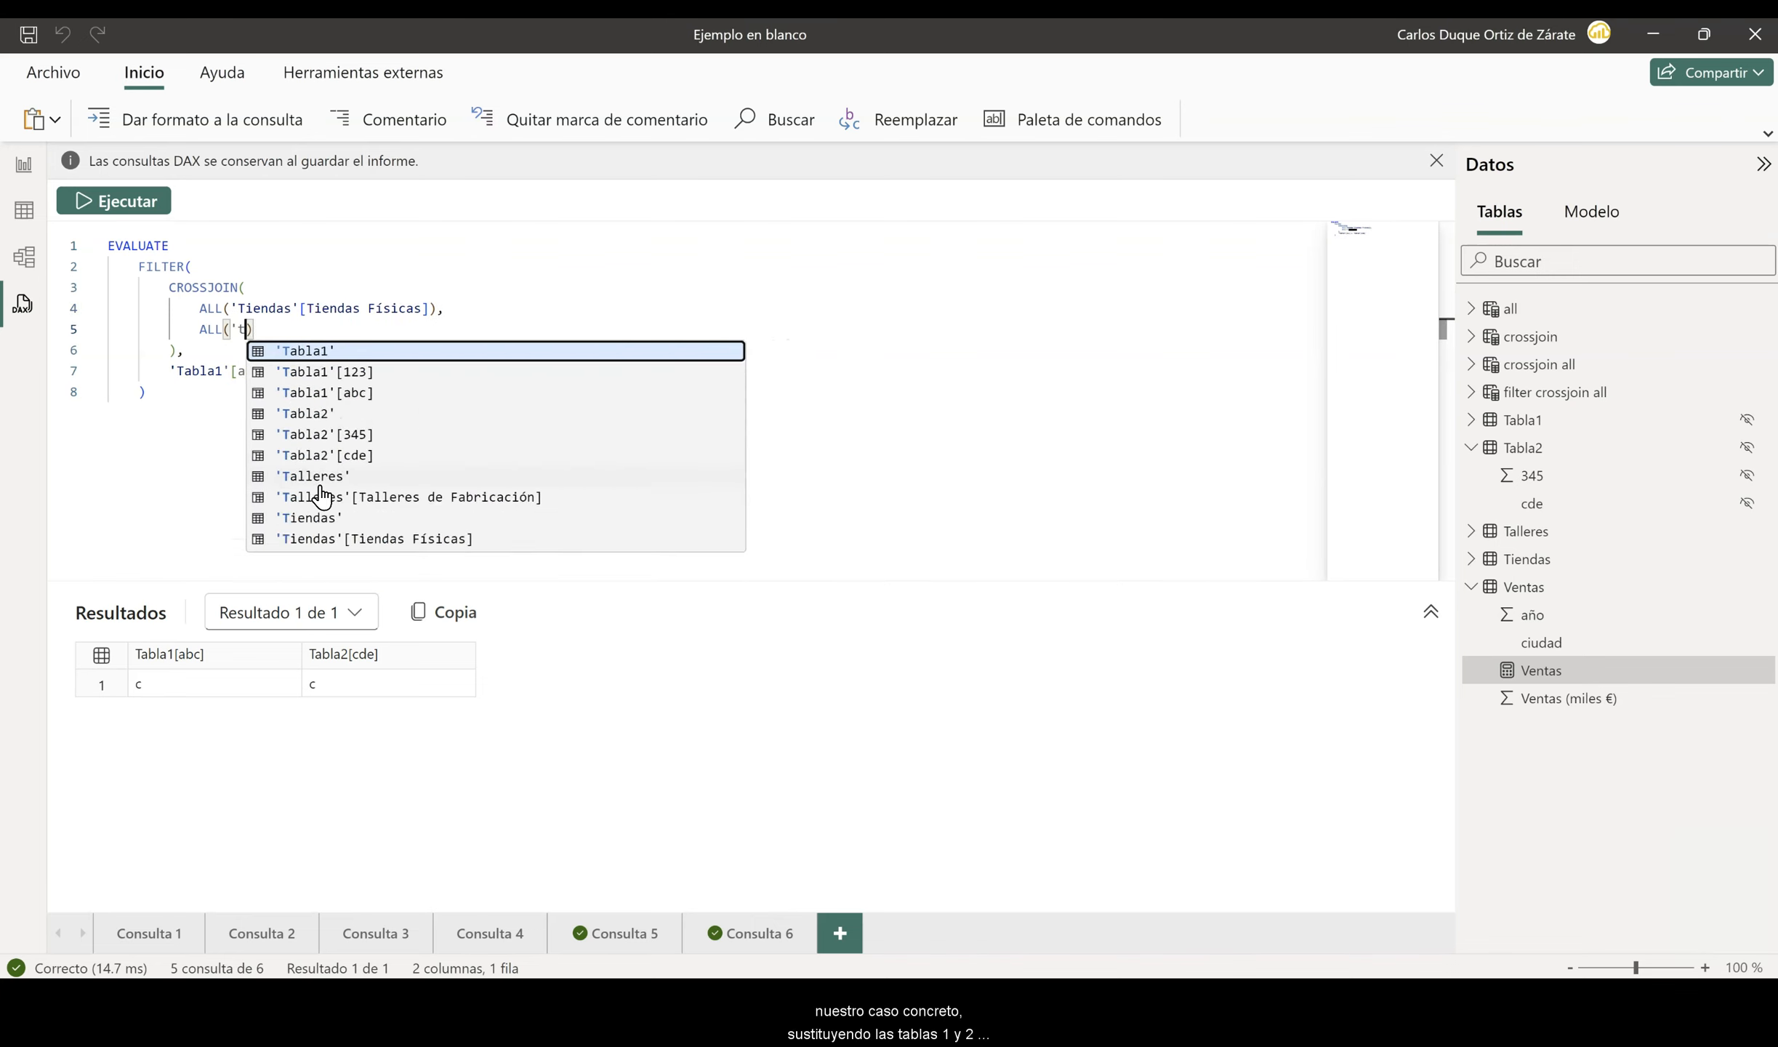
pyautogui.write('alle')
pyautogui.press('Down')
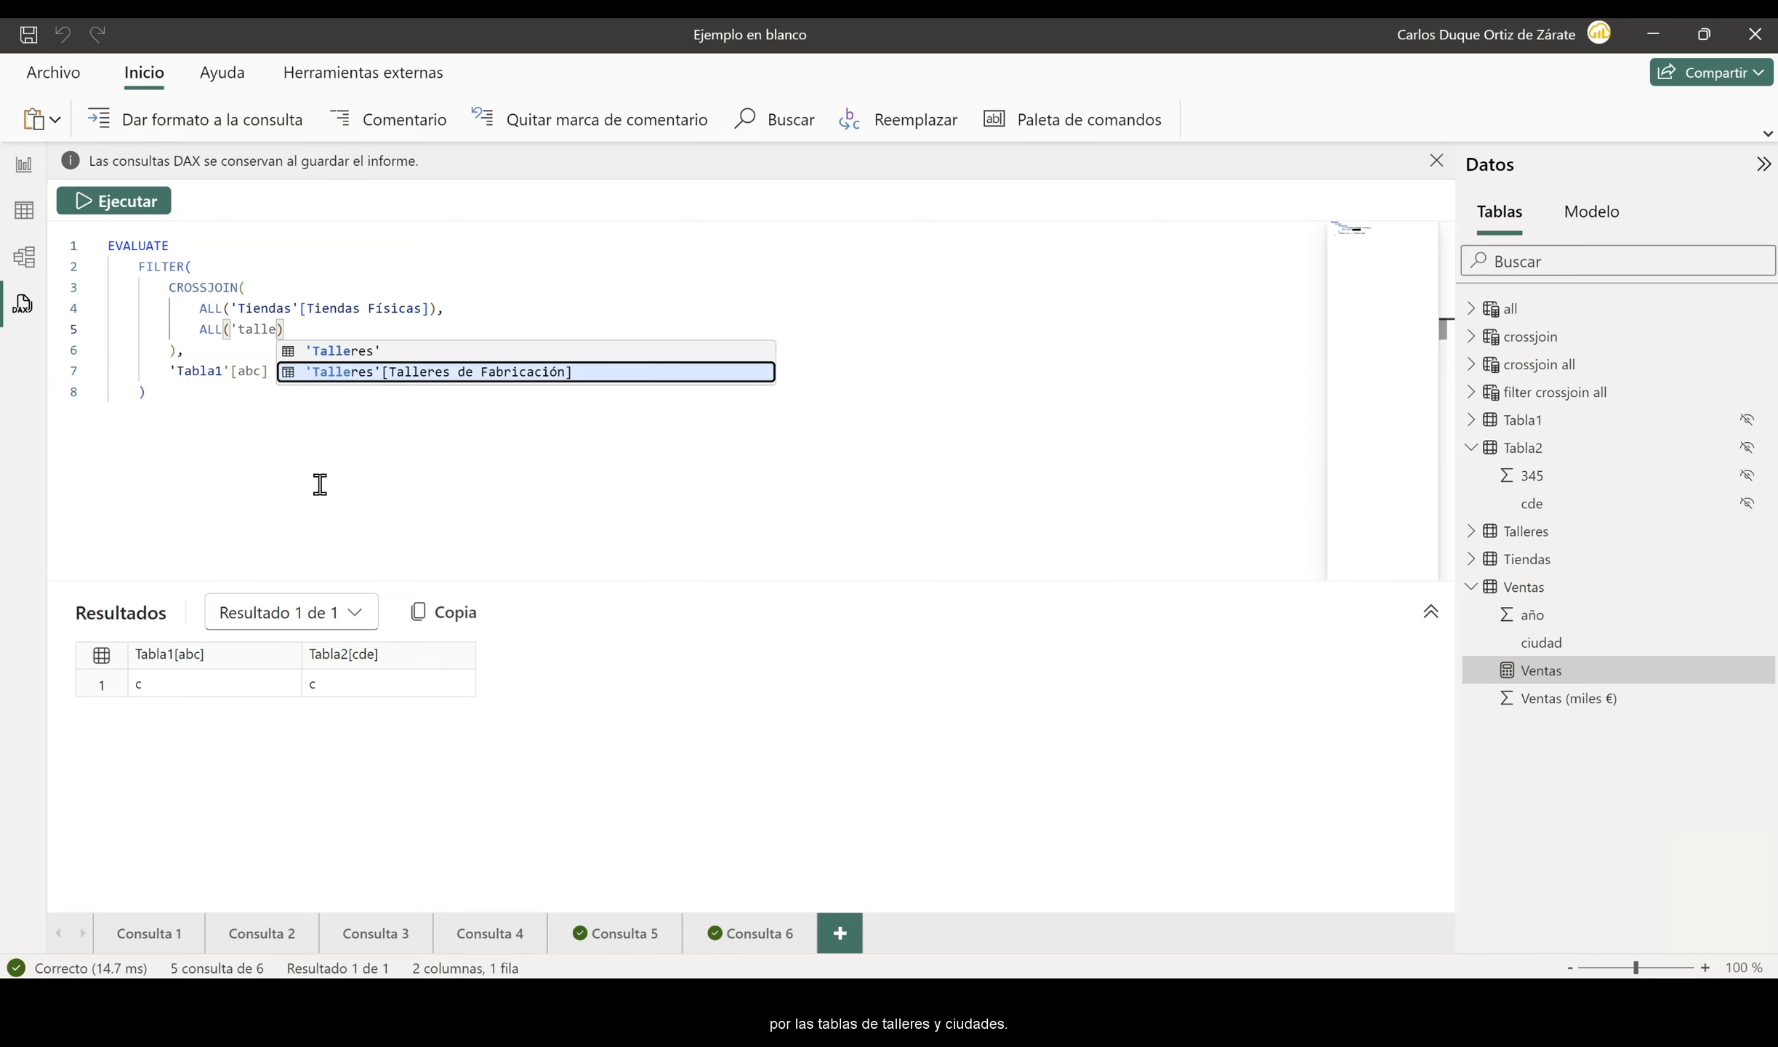
pyautogui.press('Return')
# - Replace 'Tabla1'[abc] in the FILTER condition with 'Tiendas'[Tiendas Físicas]
pyautogui.doubleClick(249, 371)
pyautogui.press('BackSpace')
pyautogui.press('BackSpace')
pyautogui.press('BackSpace')
pyautogui.press('BackSpace')
pyautogui.press('BackSpace')
pyautogui.press('BackSpace')
pyautogui.press('BackSpace')
pyautogui.press('BackSpace')
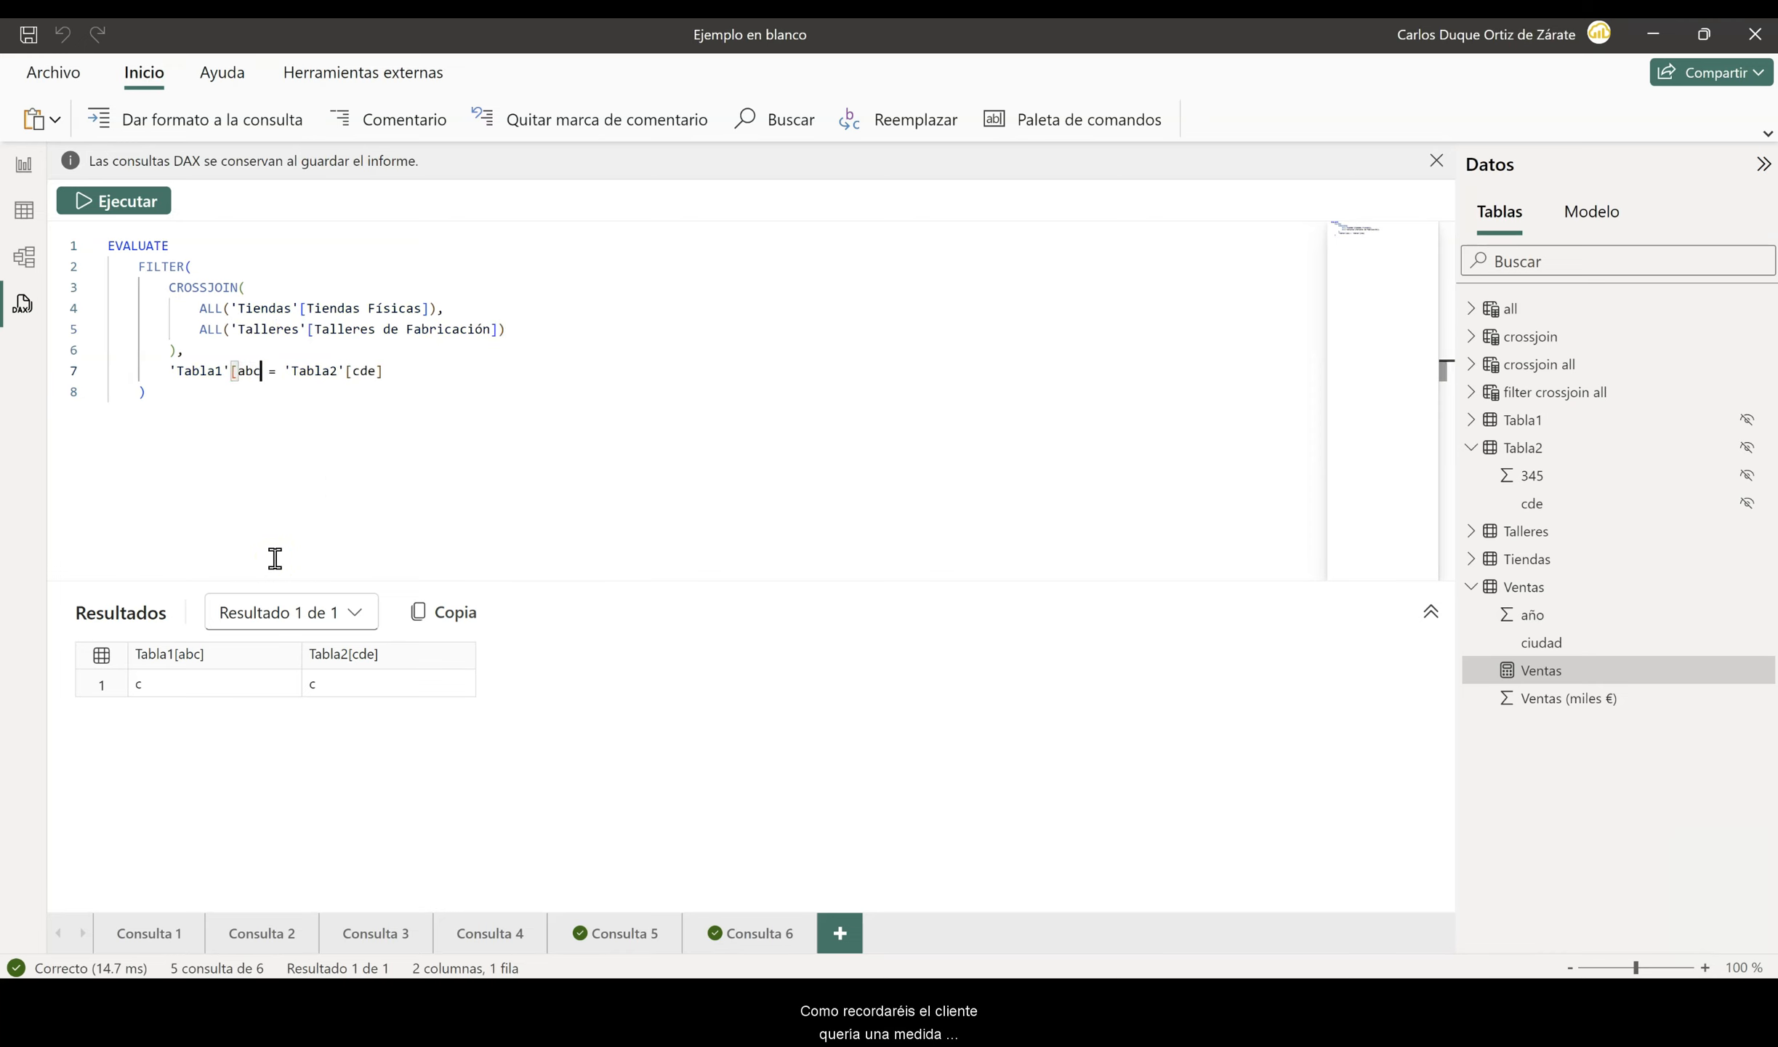
pyautogui.write('iend')
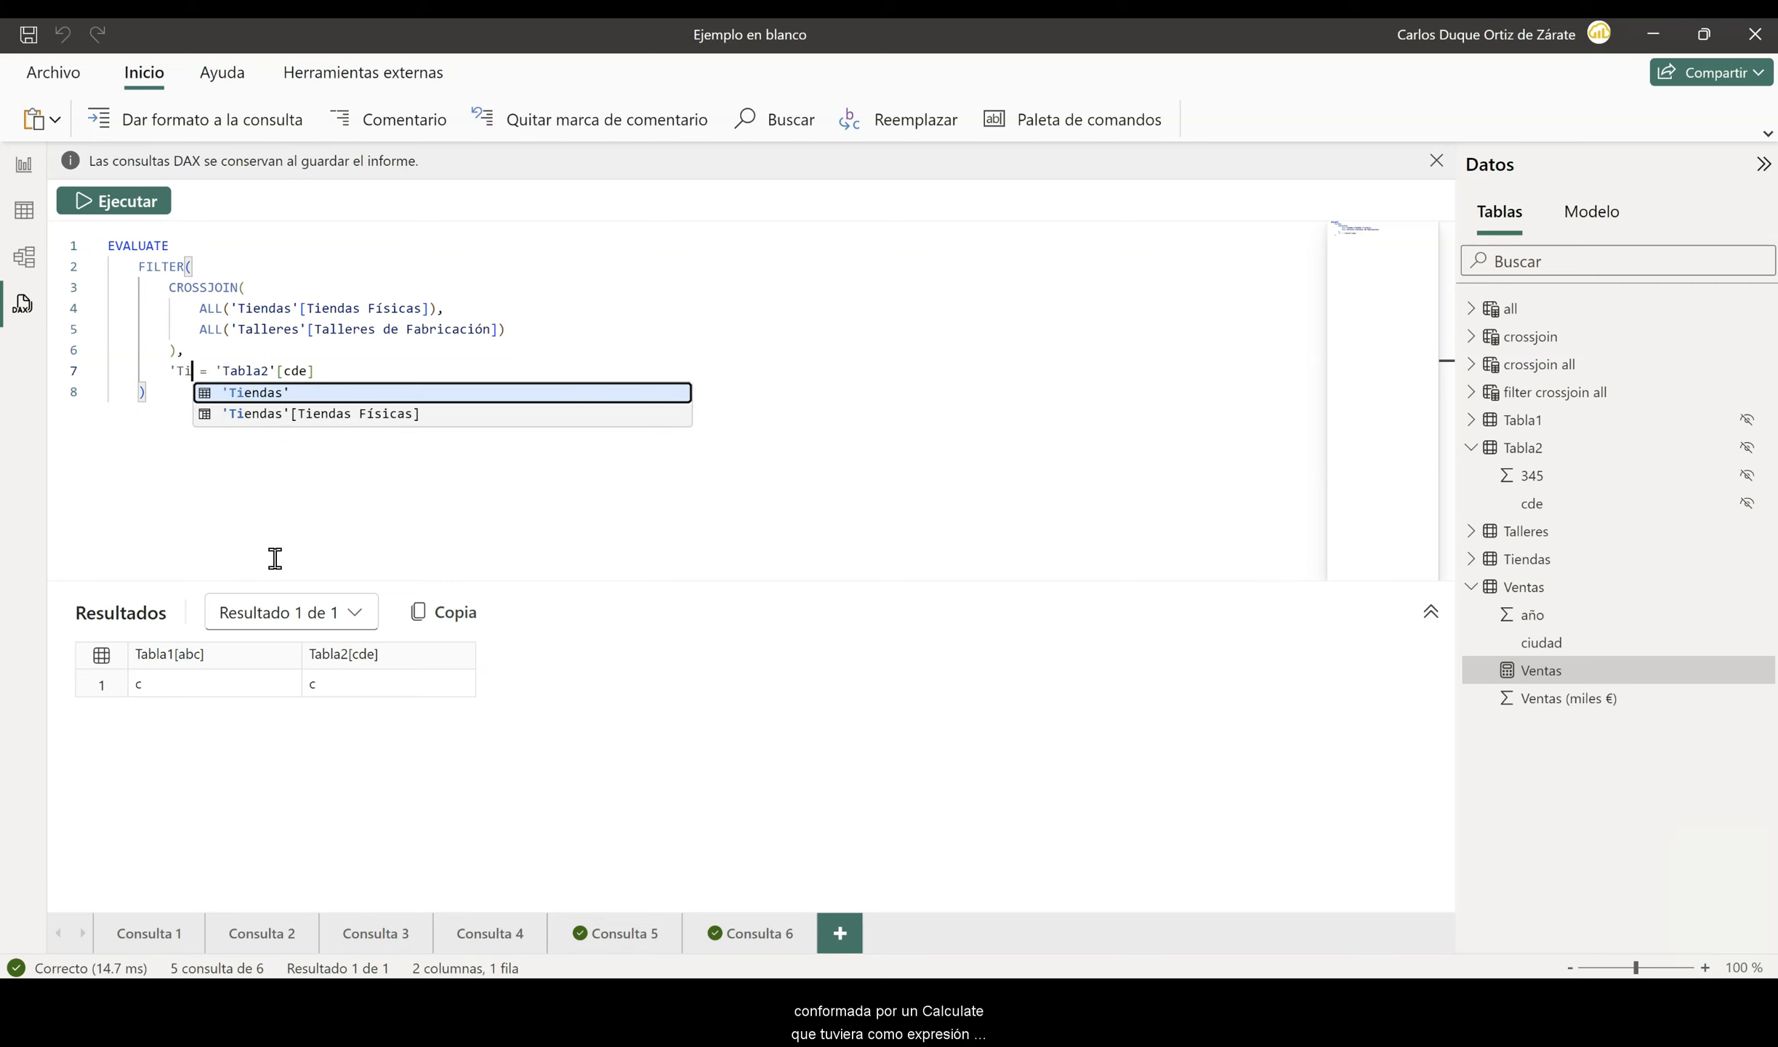
pyautogui.press('Down')
pyautogui.press('Tab')
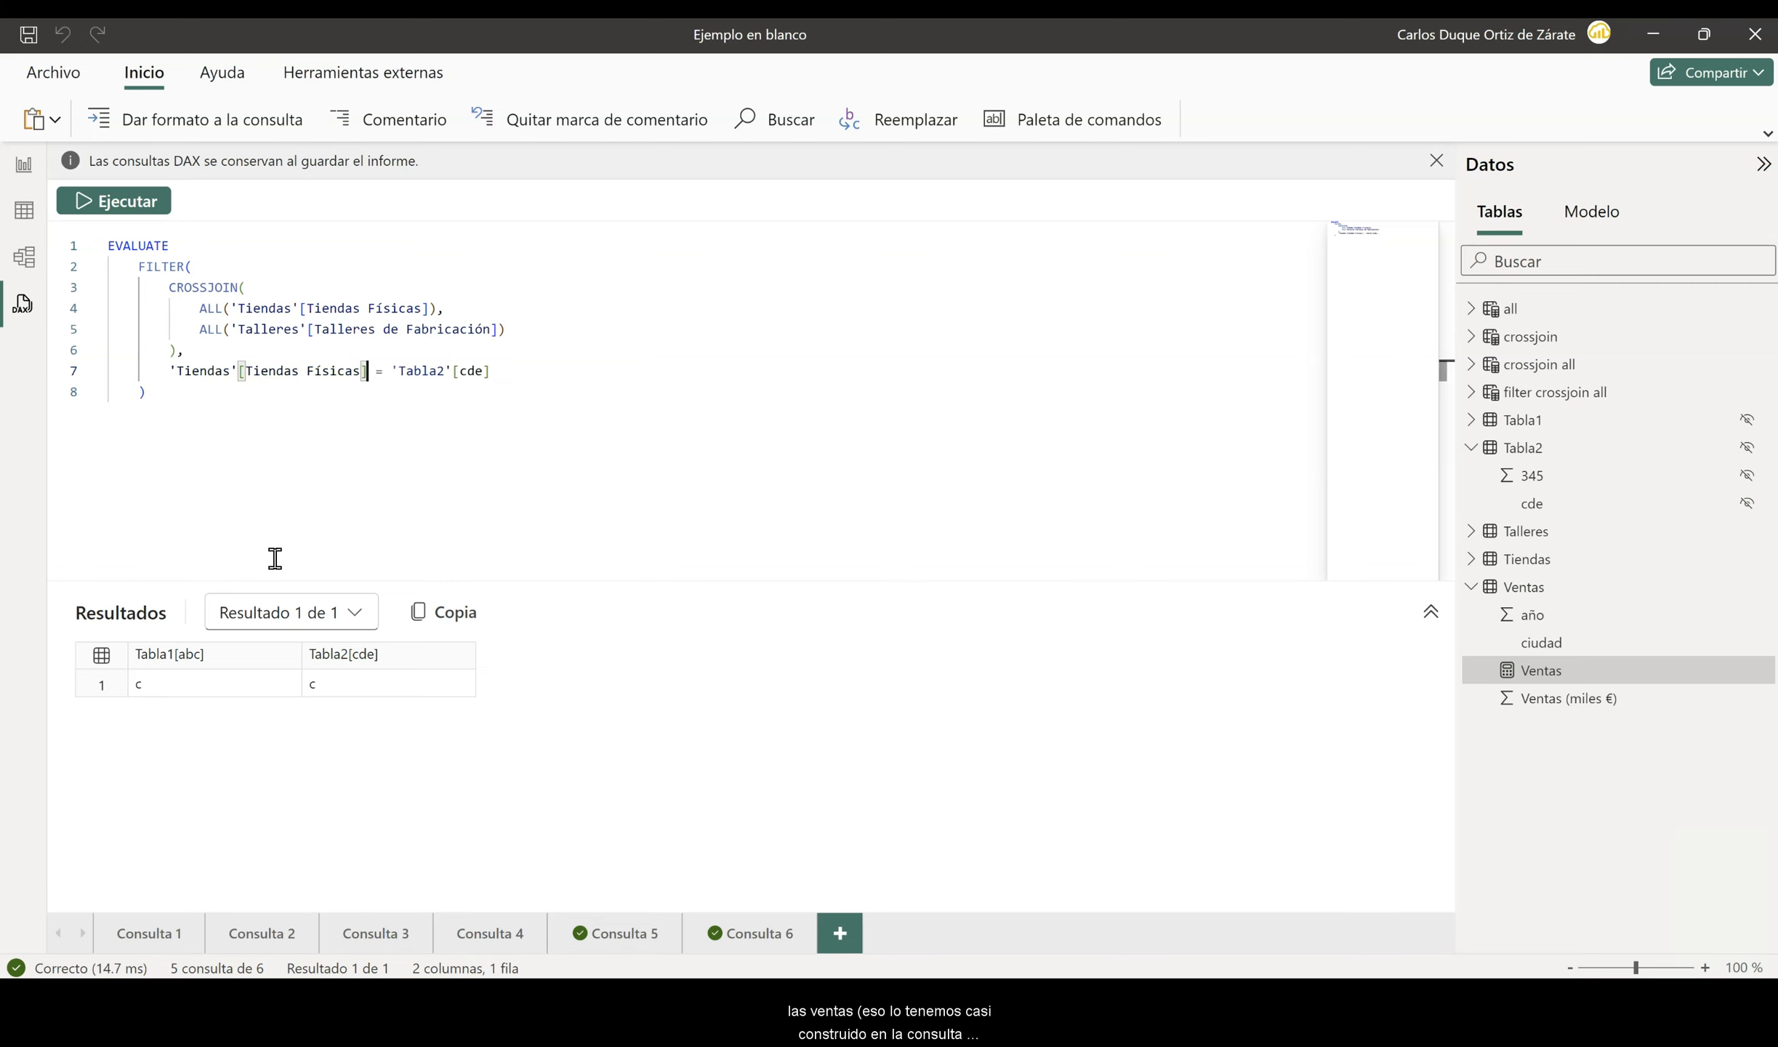
# - Replace 'Tabla2'[cde] in the FILTER condition with 'Talleres'[Talleres de Fabricación] and run the query
pyautogui.click(495, 372)
pyautogui.write(')')
pyautogui.press('BackSpace')
pyautogui.press('BackSpace')
pyautogui.press('BackSpace')
pyautogui.press('BackSpace')
pyautogui.press('BackSpace')
pyautogui.press('BackSpace')
pyautogui.press('BackSpace')
pyautogui.press('BackSpace')
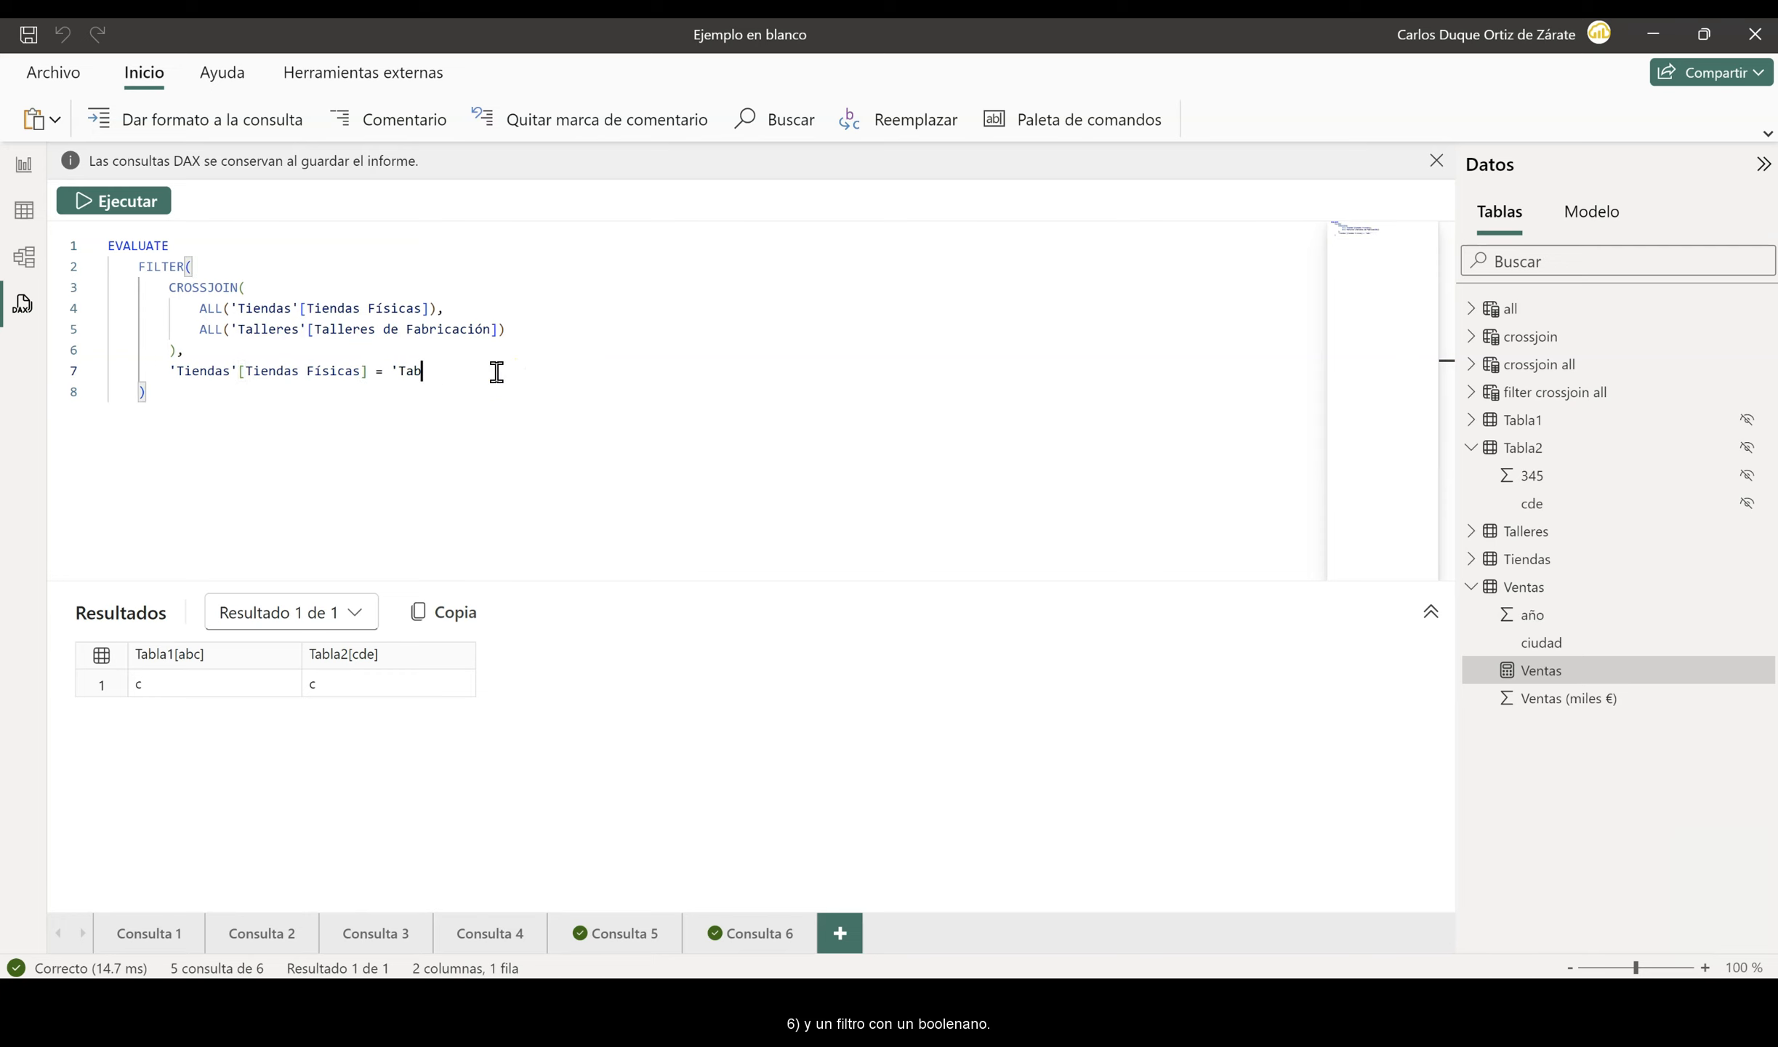
pyautogui.press('BackSpace')
pyautogui.press('BackSpace')
pyautogui.write('alle')
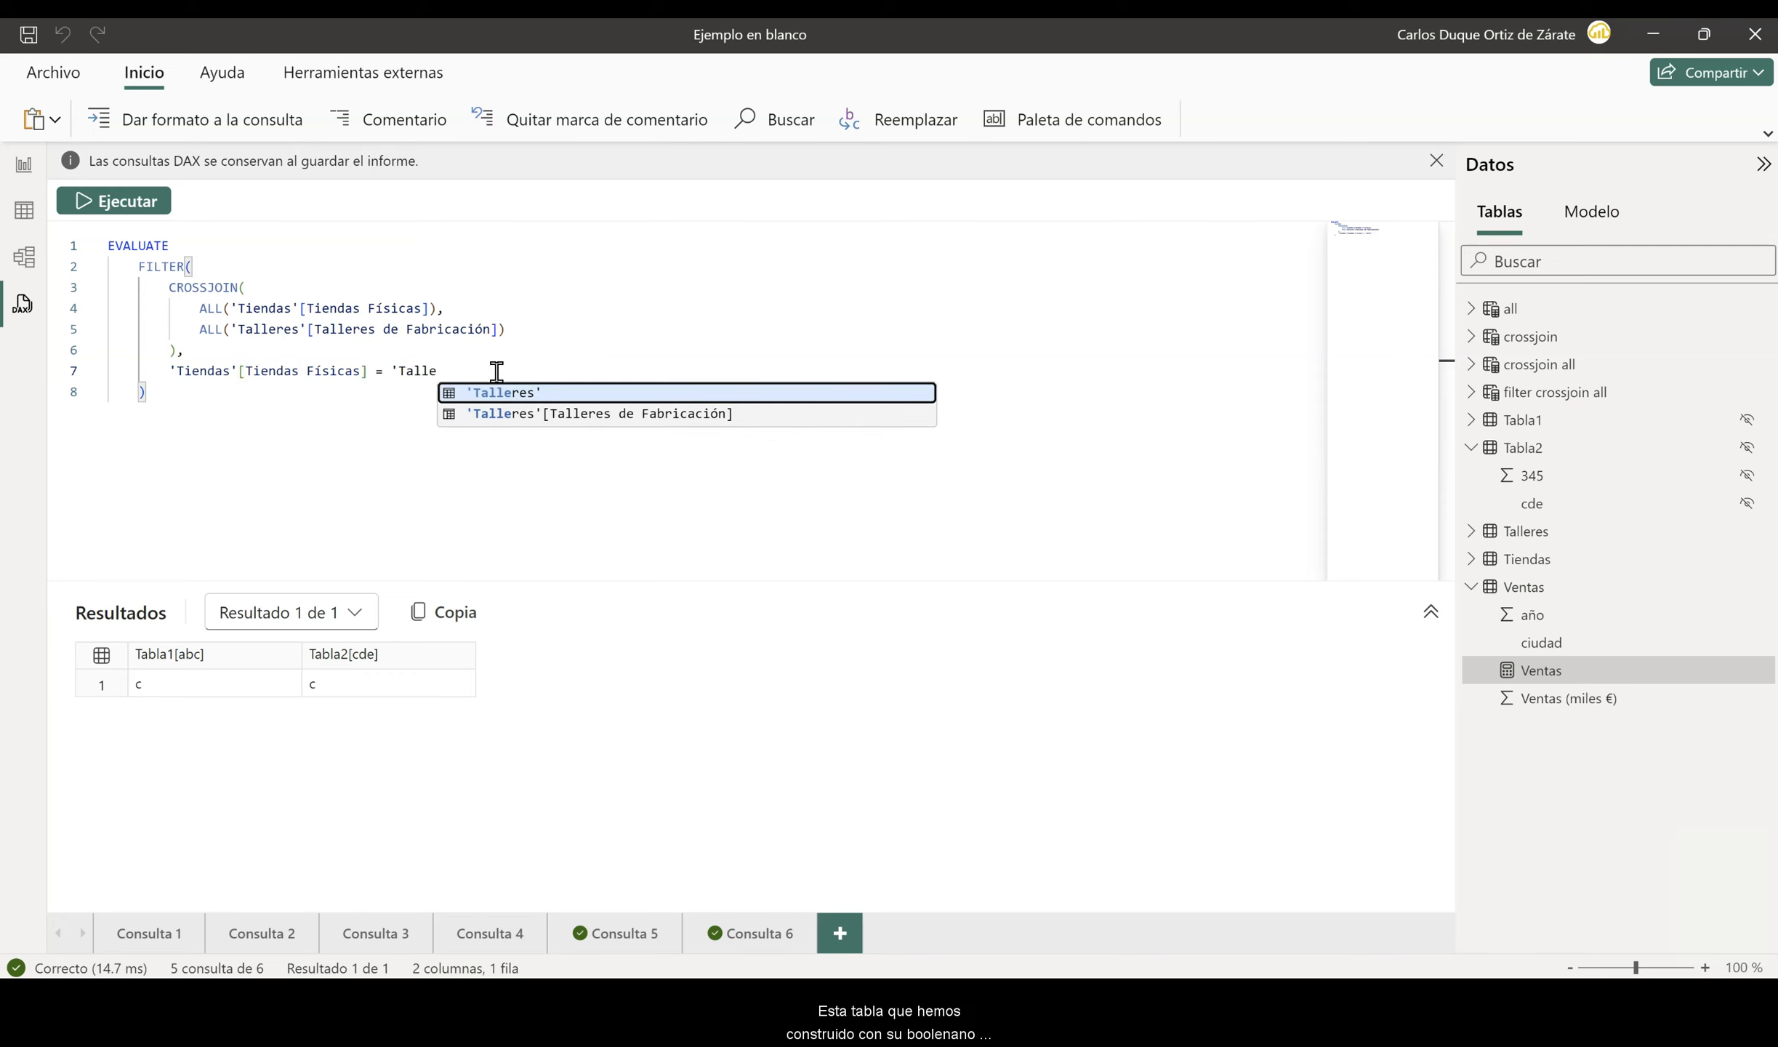
pyautogui.press('Down')
pyautogui.press('Return')
pyautogui.click(118, 200)
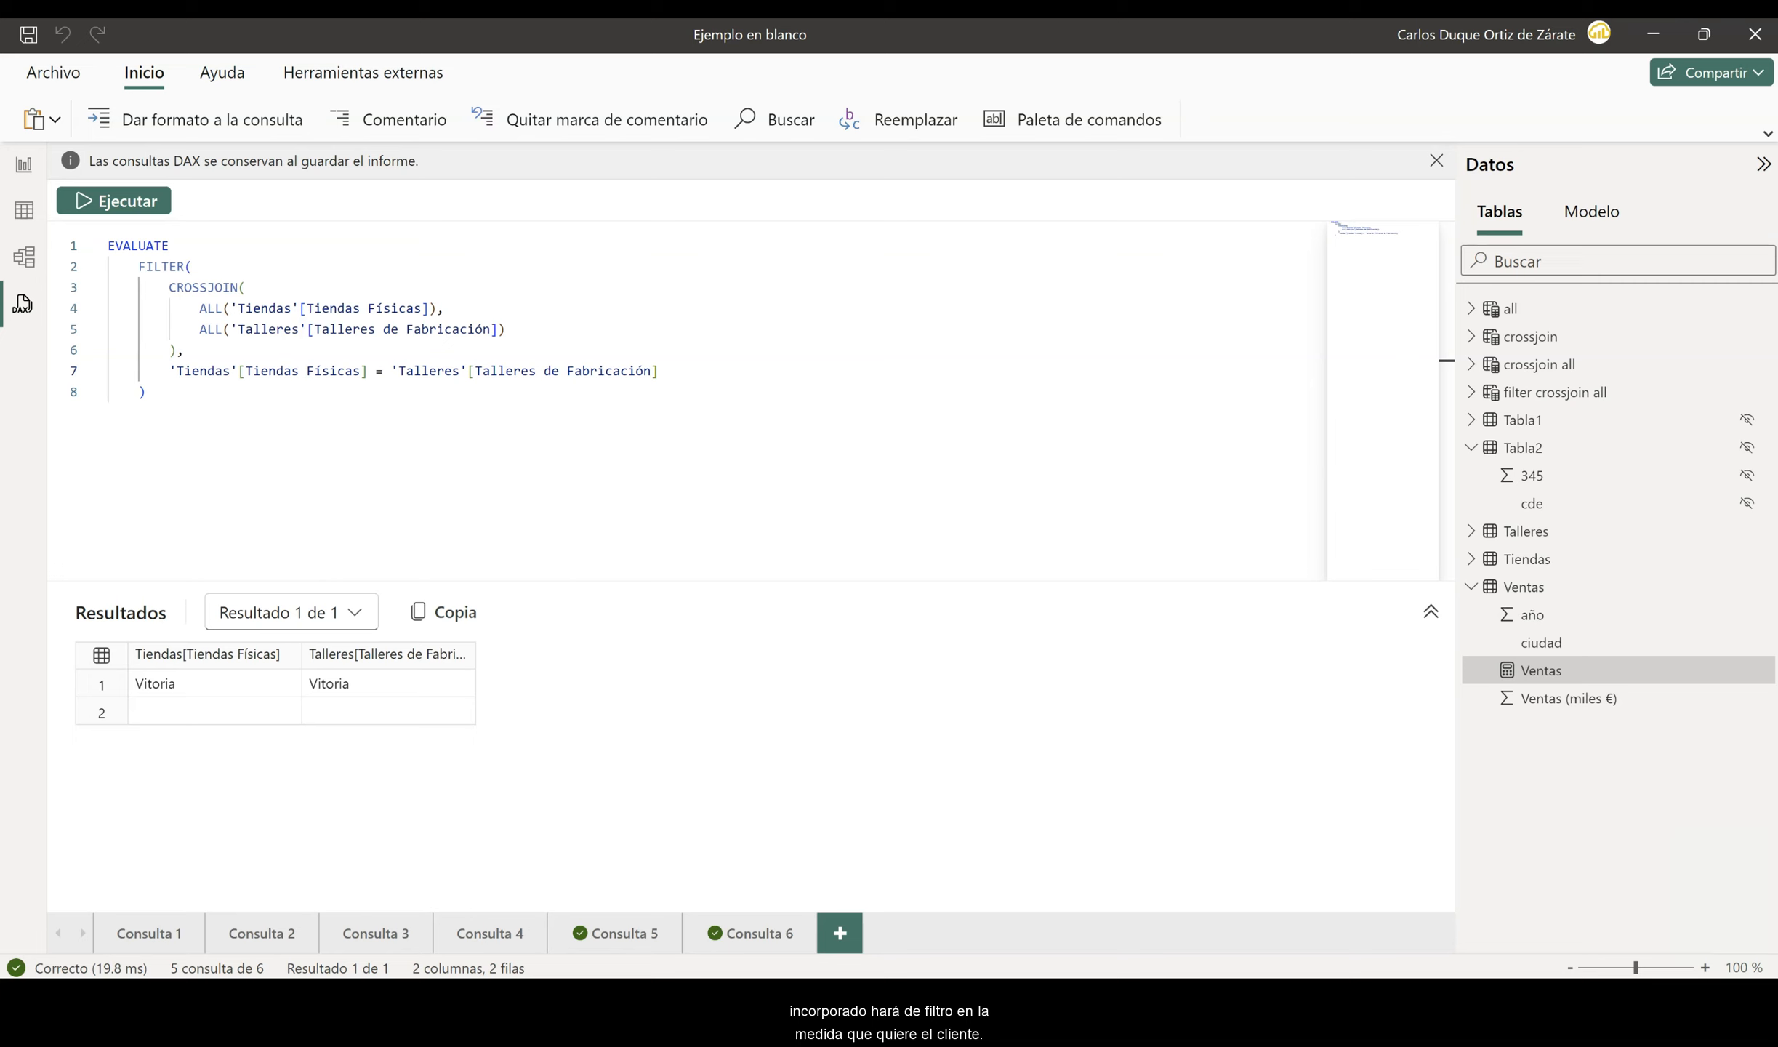
# - Copy the whole FILTER expression, and in Consulta 6 rename the defined measure as Ventas en ciudades con Taller y Tienda
pyautogui.moveTo(170, 395); pyautogui.dragTo(75, 271)
pyautogui.hotkey('ctrl', 'c')
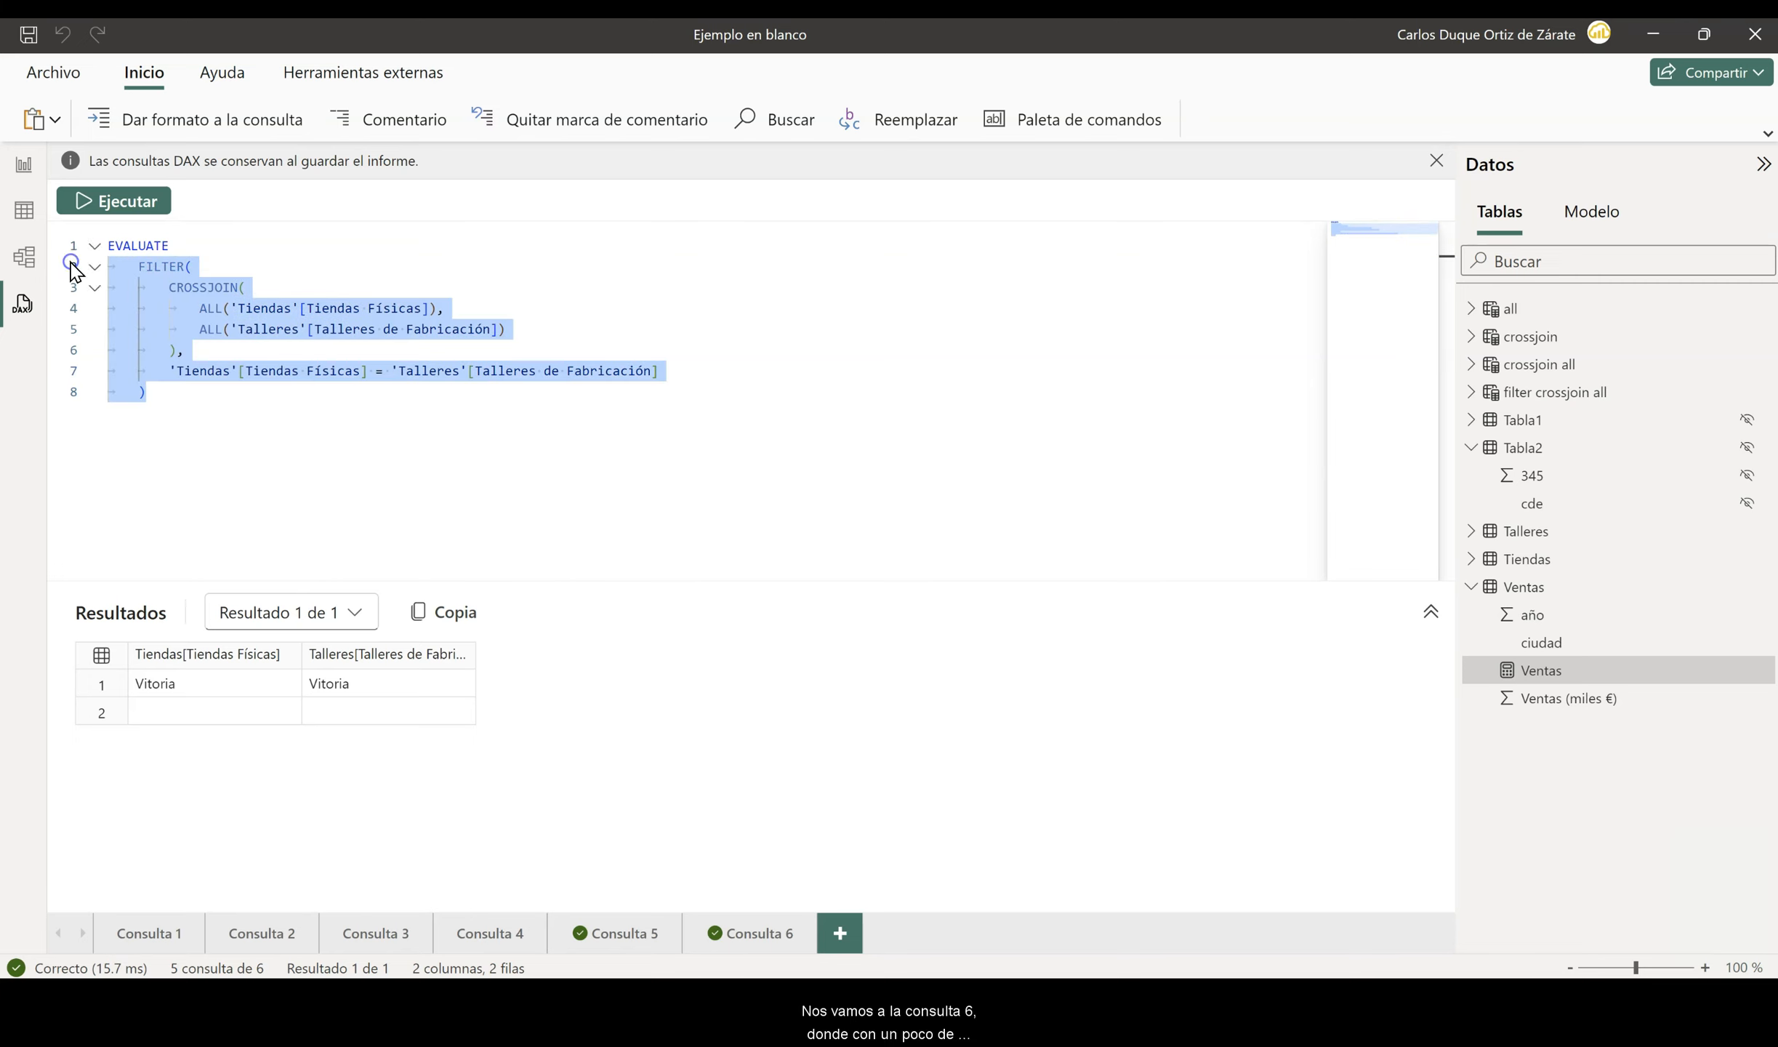
pyautogui.click(750, 932)
pyautogui.click(315, 267)
pyautogui.write('en ciudades ')
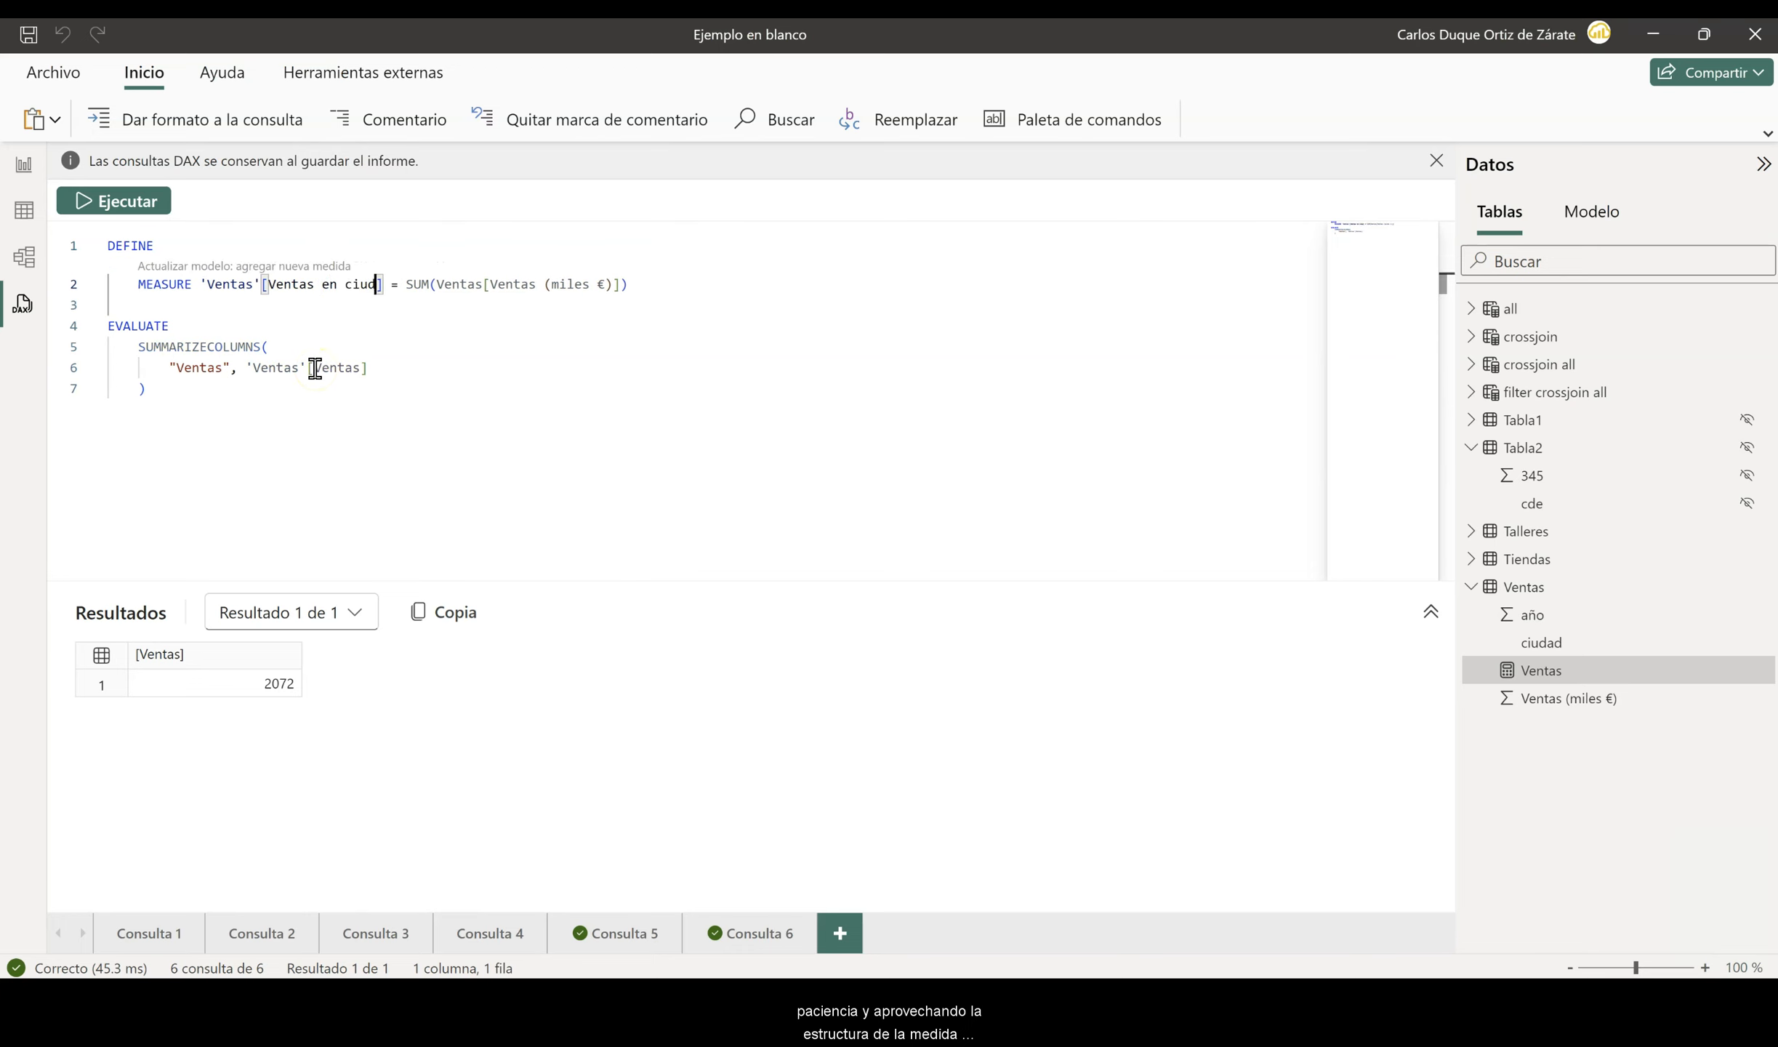
pyautogui.write('con Taller y Tienda')
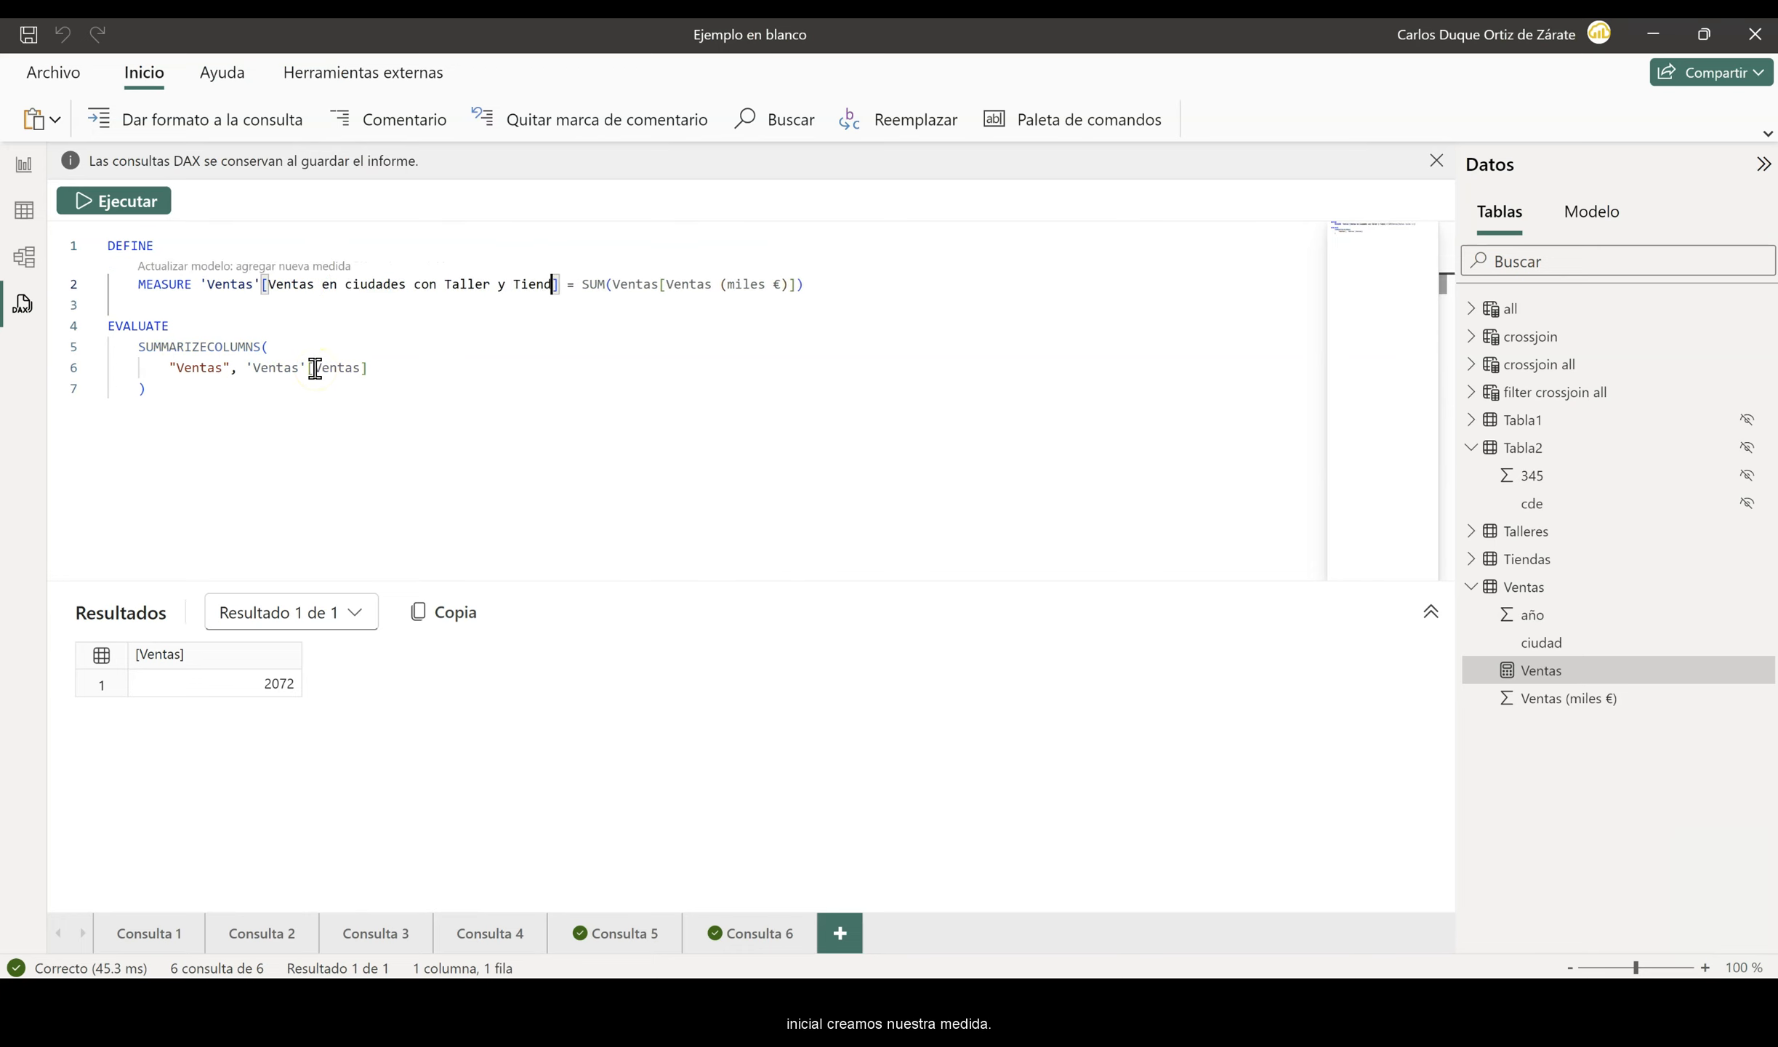
# - Start a CALCULATE around the measure's SUM expression and paste the copied FILTER expression as its second argument
pyautogui.click(588, 285)
pyautogui.write('CALCULATE(')
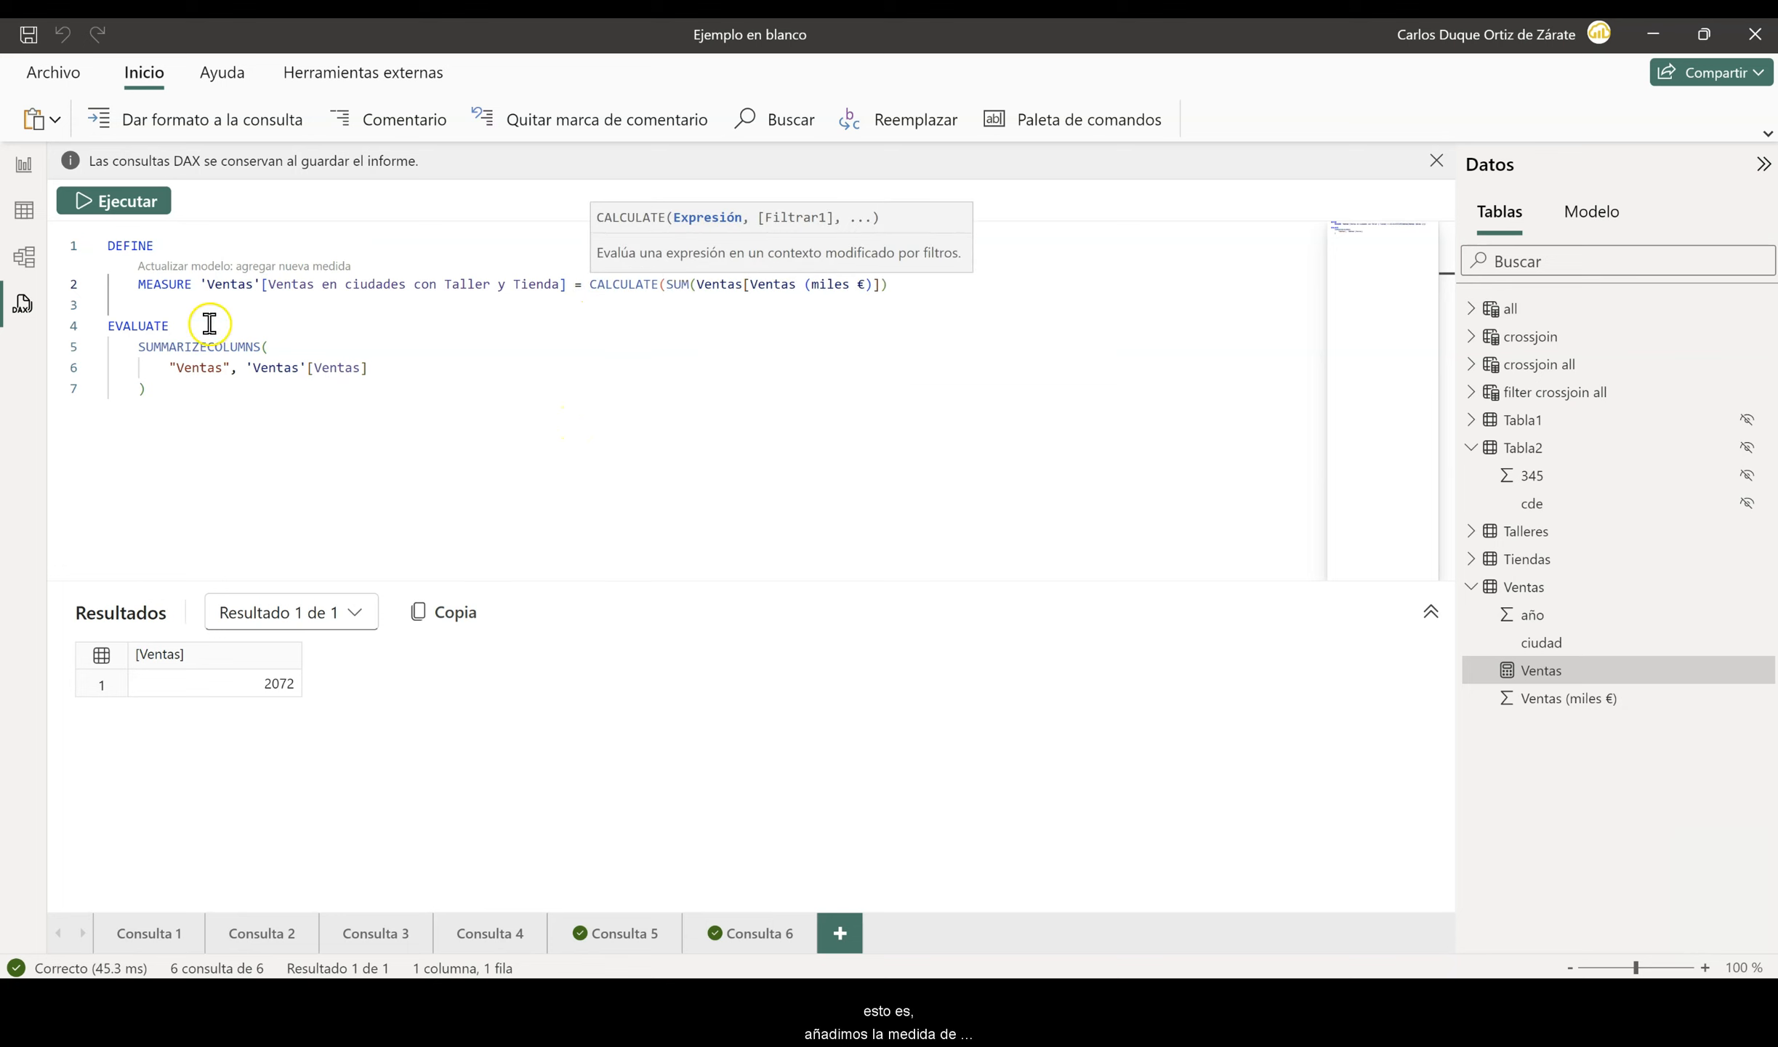
pyautogui.click(173, 304)
pyautogui.hotkey('ctrl', 'v')
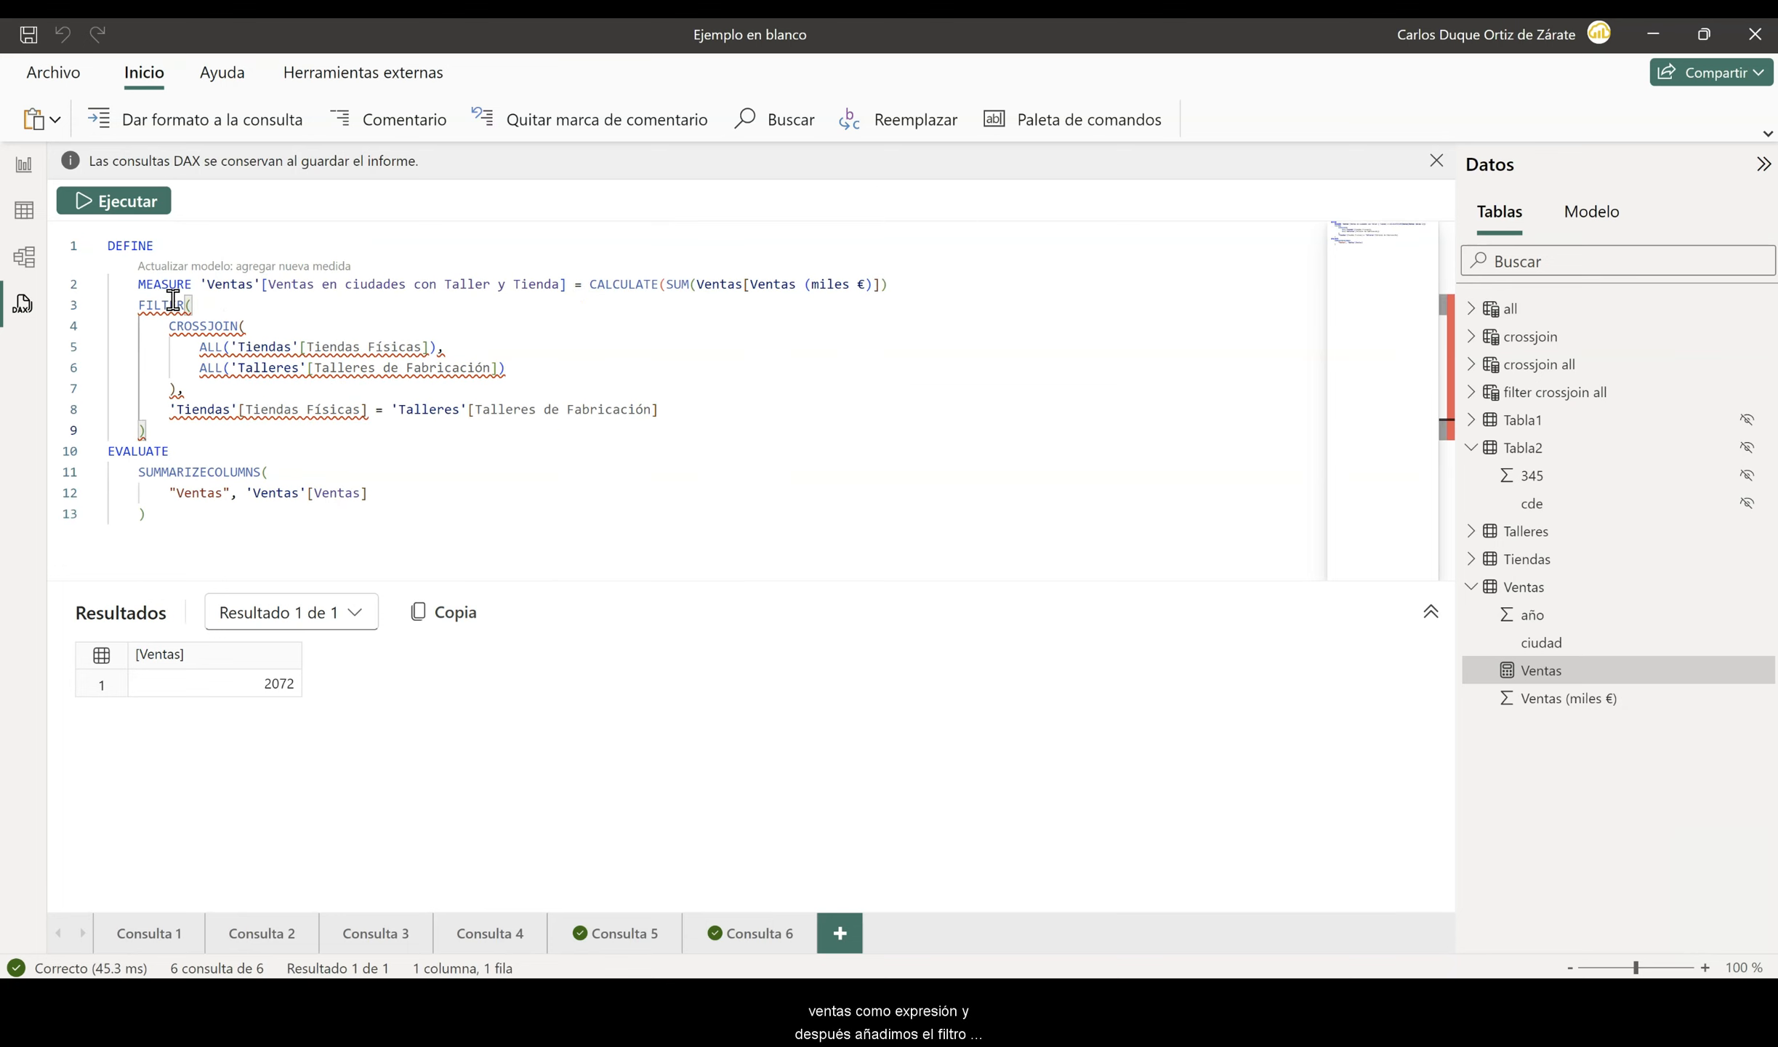
pyautogui.click(915, 285)
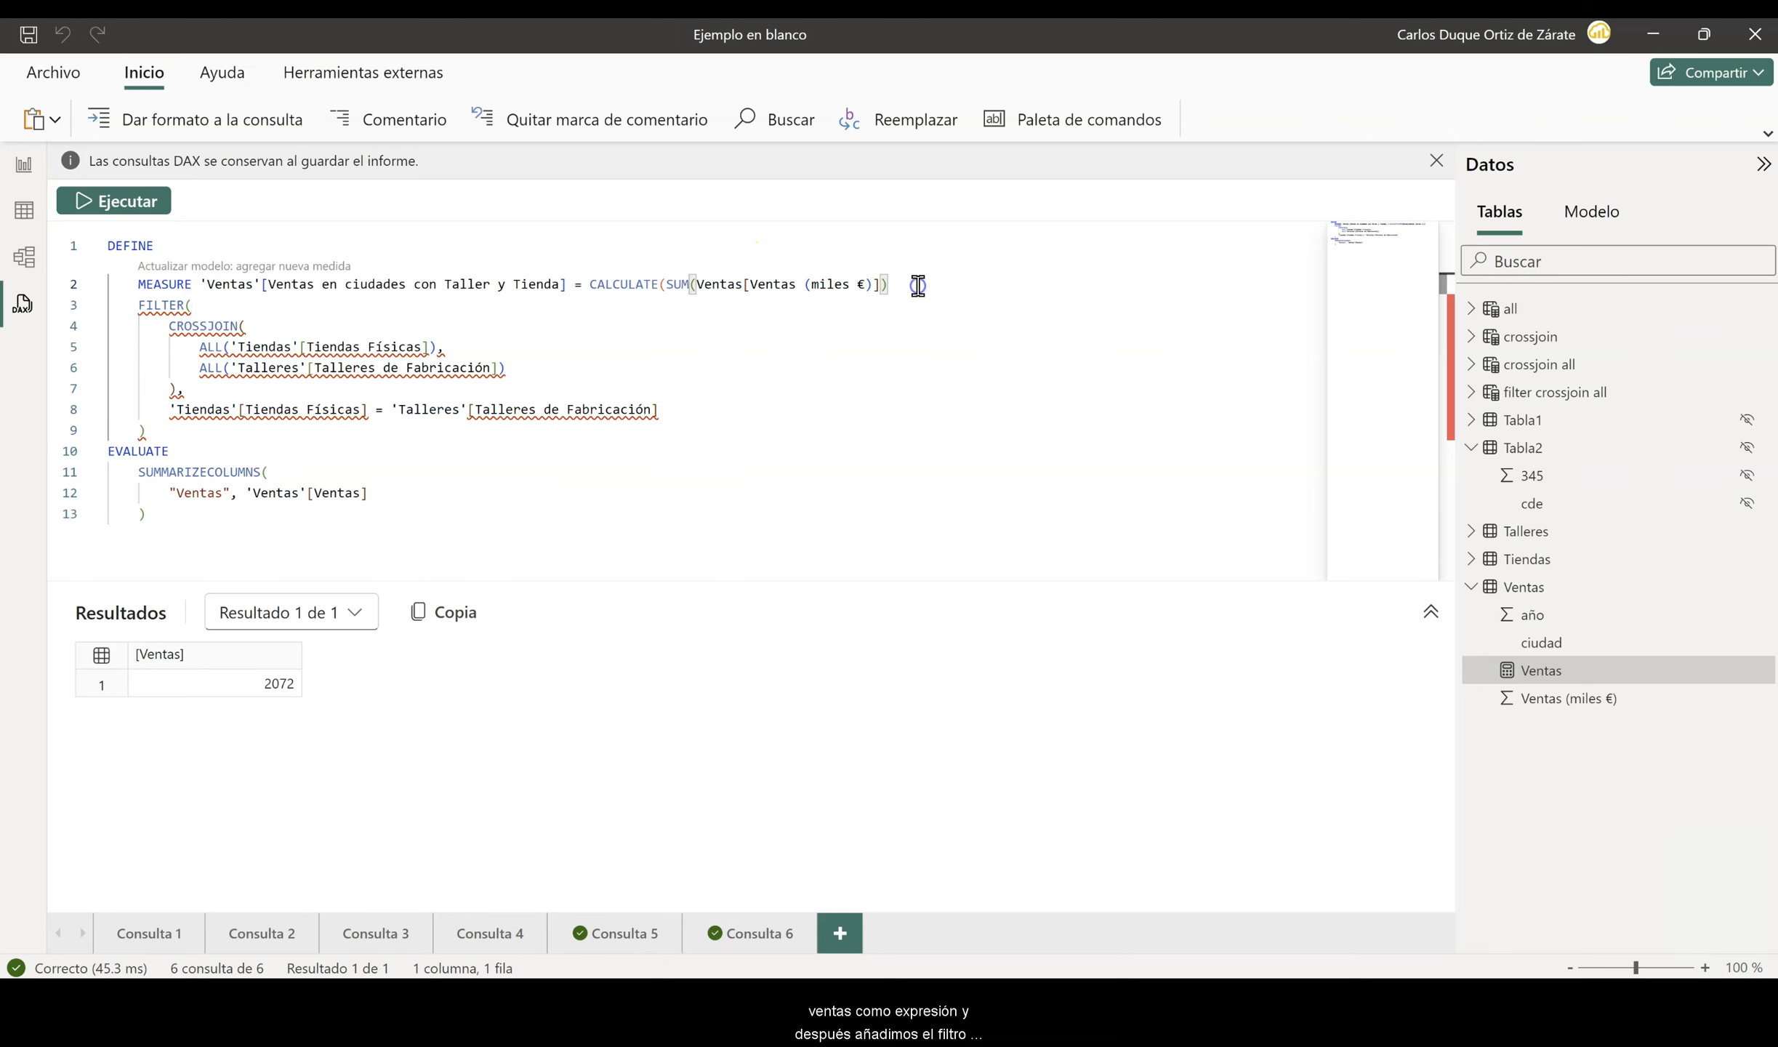
pyautogui.write(',')
# - Replace 'Ventas'[Ventas] in SUMMARIZECOLUMNS with 'Ventas'[Ventas en ciudades con Taller y Tienda], close the CALCULATE parenthesis and run the query
pyautogui.moveTo(567, 285); pyautogui.dragTo(201, 280)
pyautogui.hotkey('ctrl', 'c')
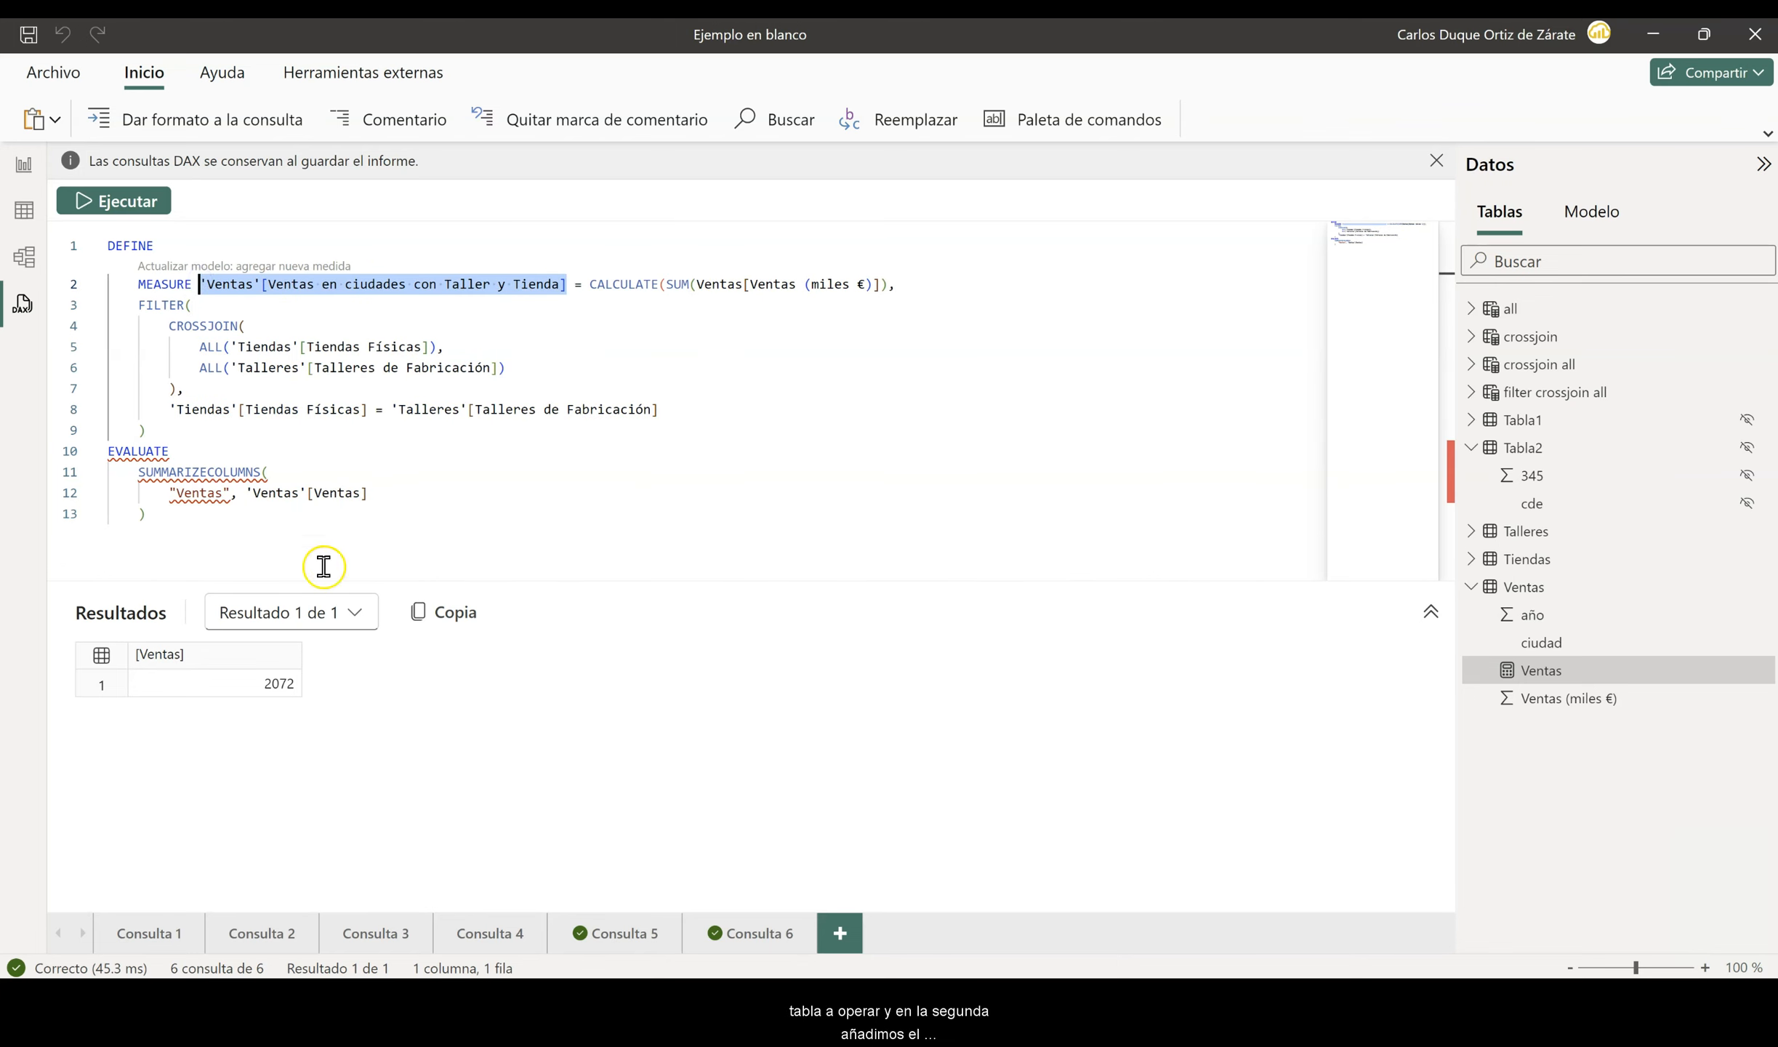
pyautogui.moveTo(399, 495); pyautogui.dragTo(245, 495)
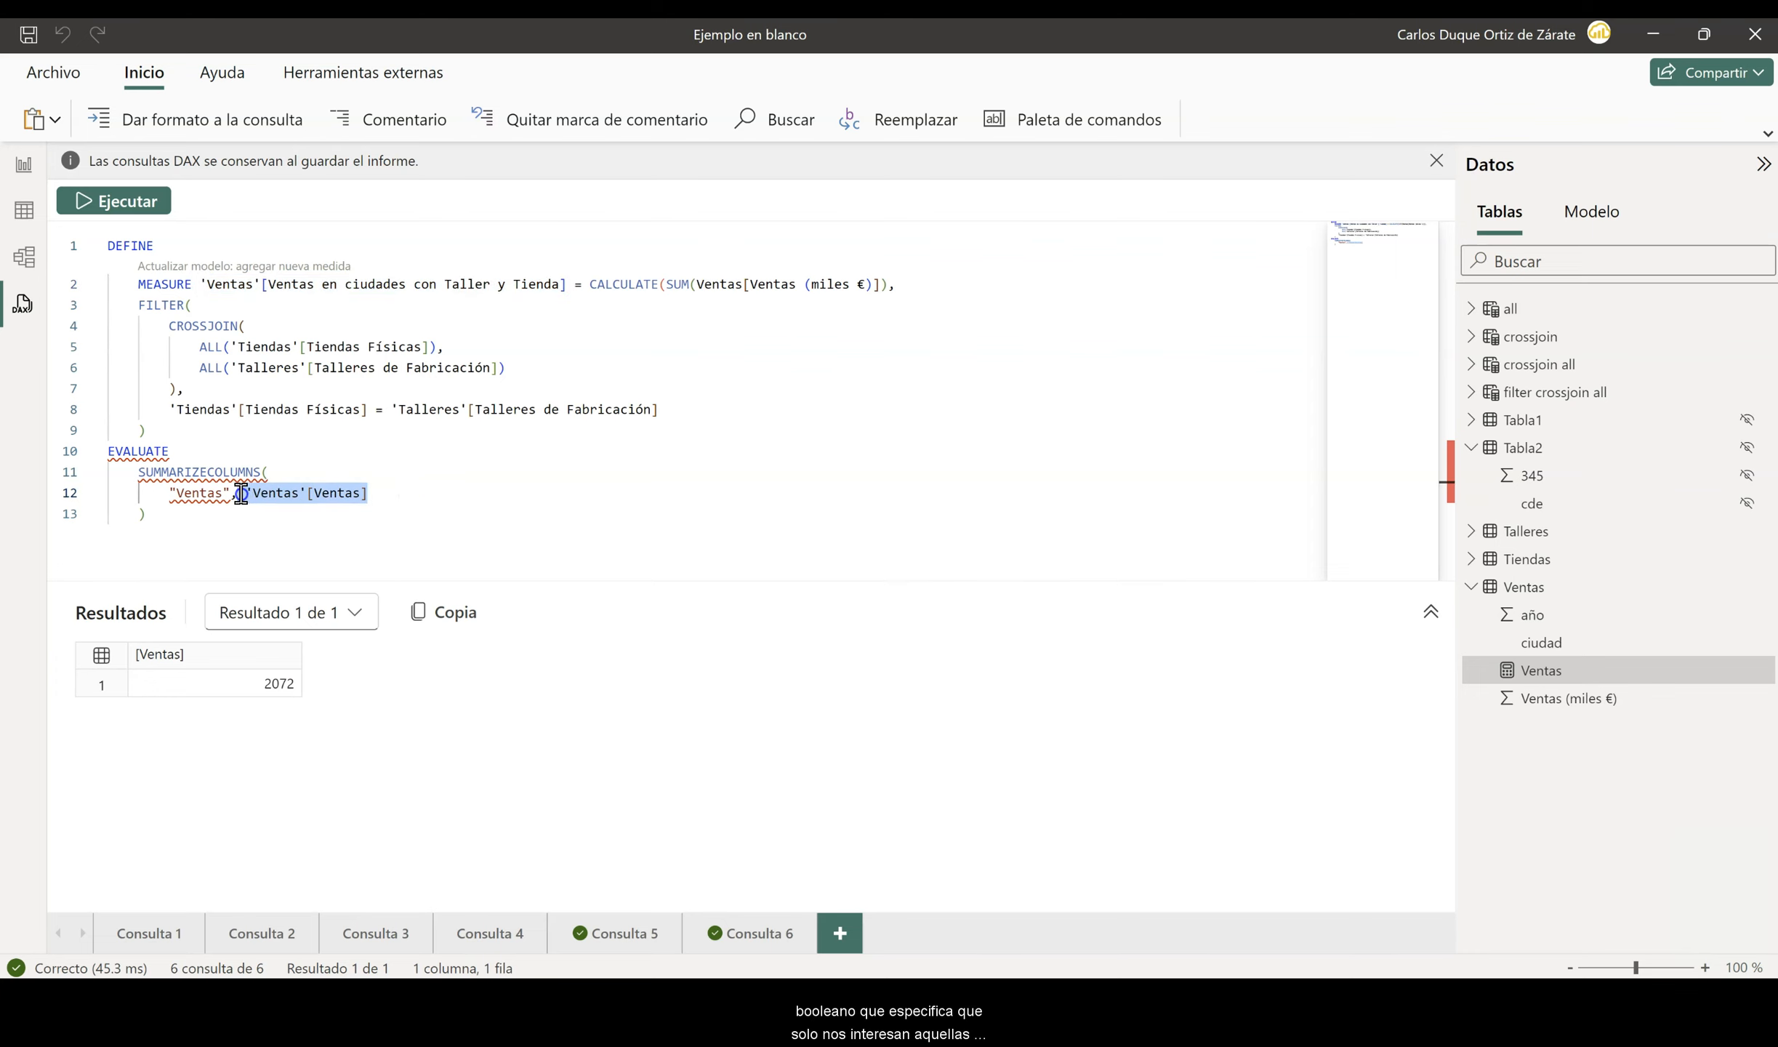
pyautogui.hotkey('ctrl', 'v')
pyautogui.click(187, 428)
pyautogui.write(')')
pyautogui.click(132, 203)
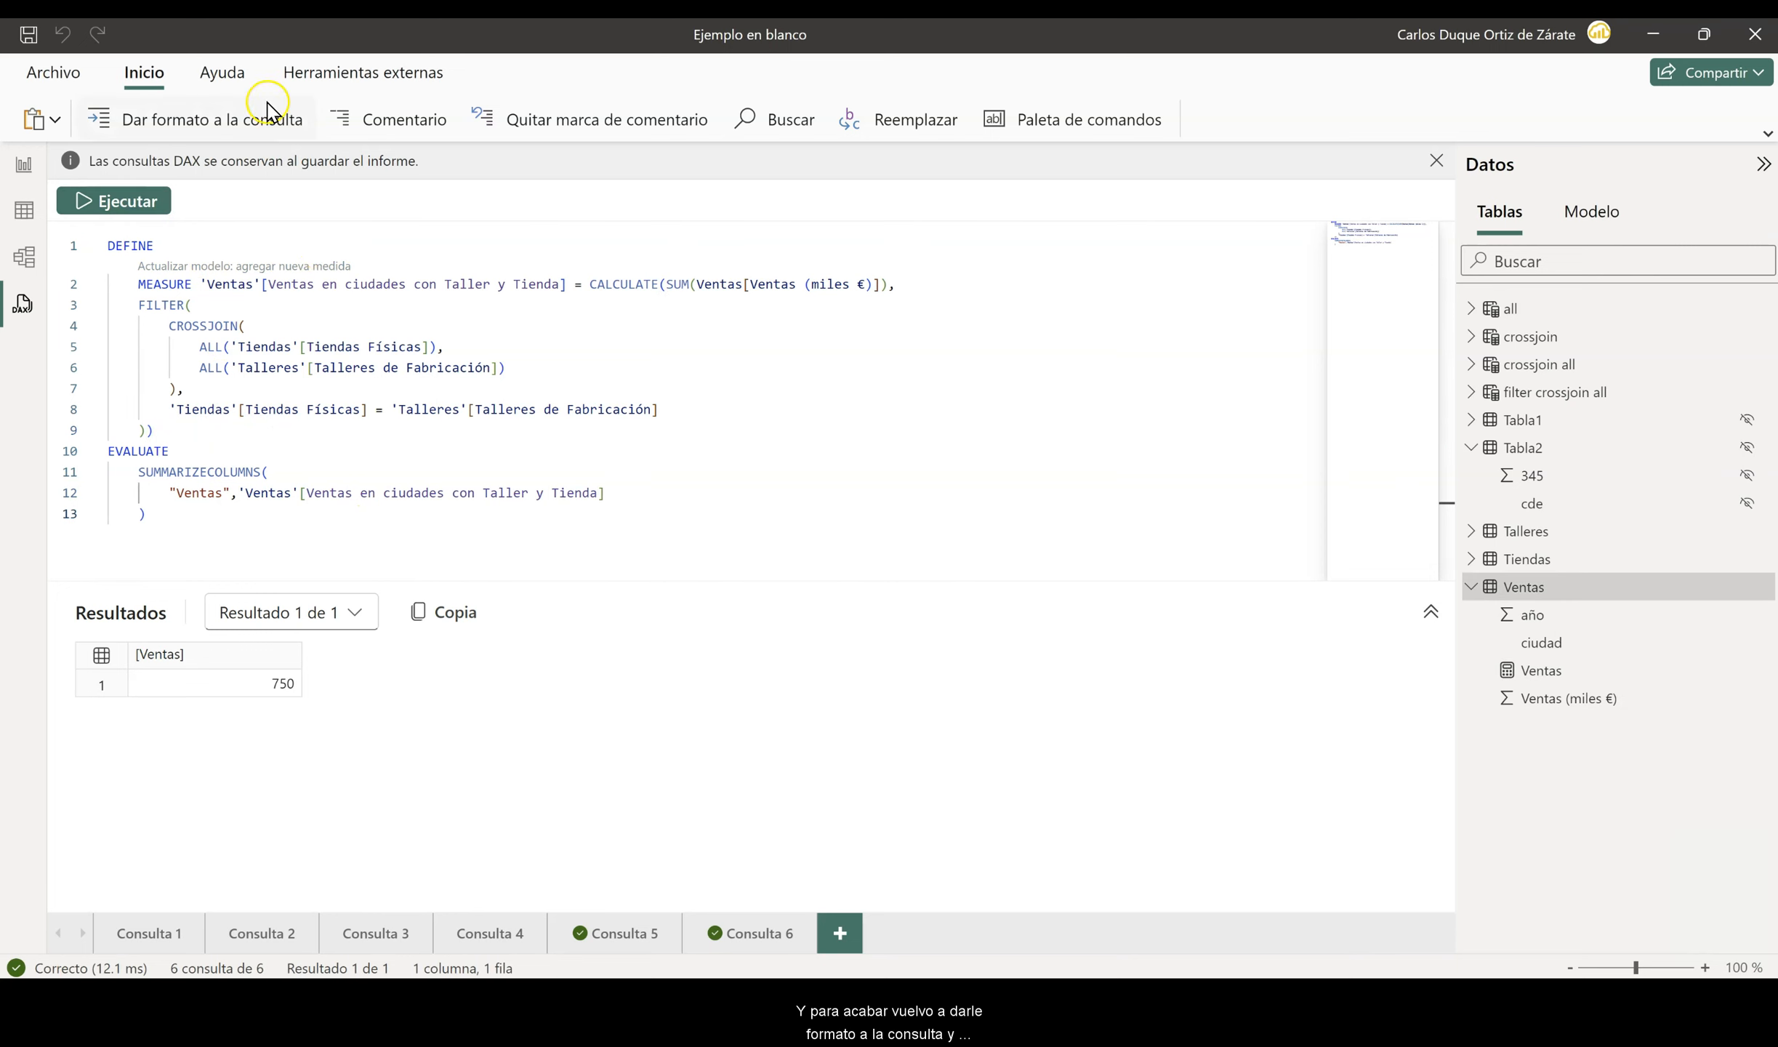
# - Format the query and add the Ventas en ciudades con Taller y Tienda measure to the model
pyautogui.click(212, 122)
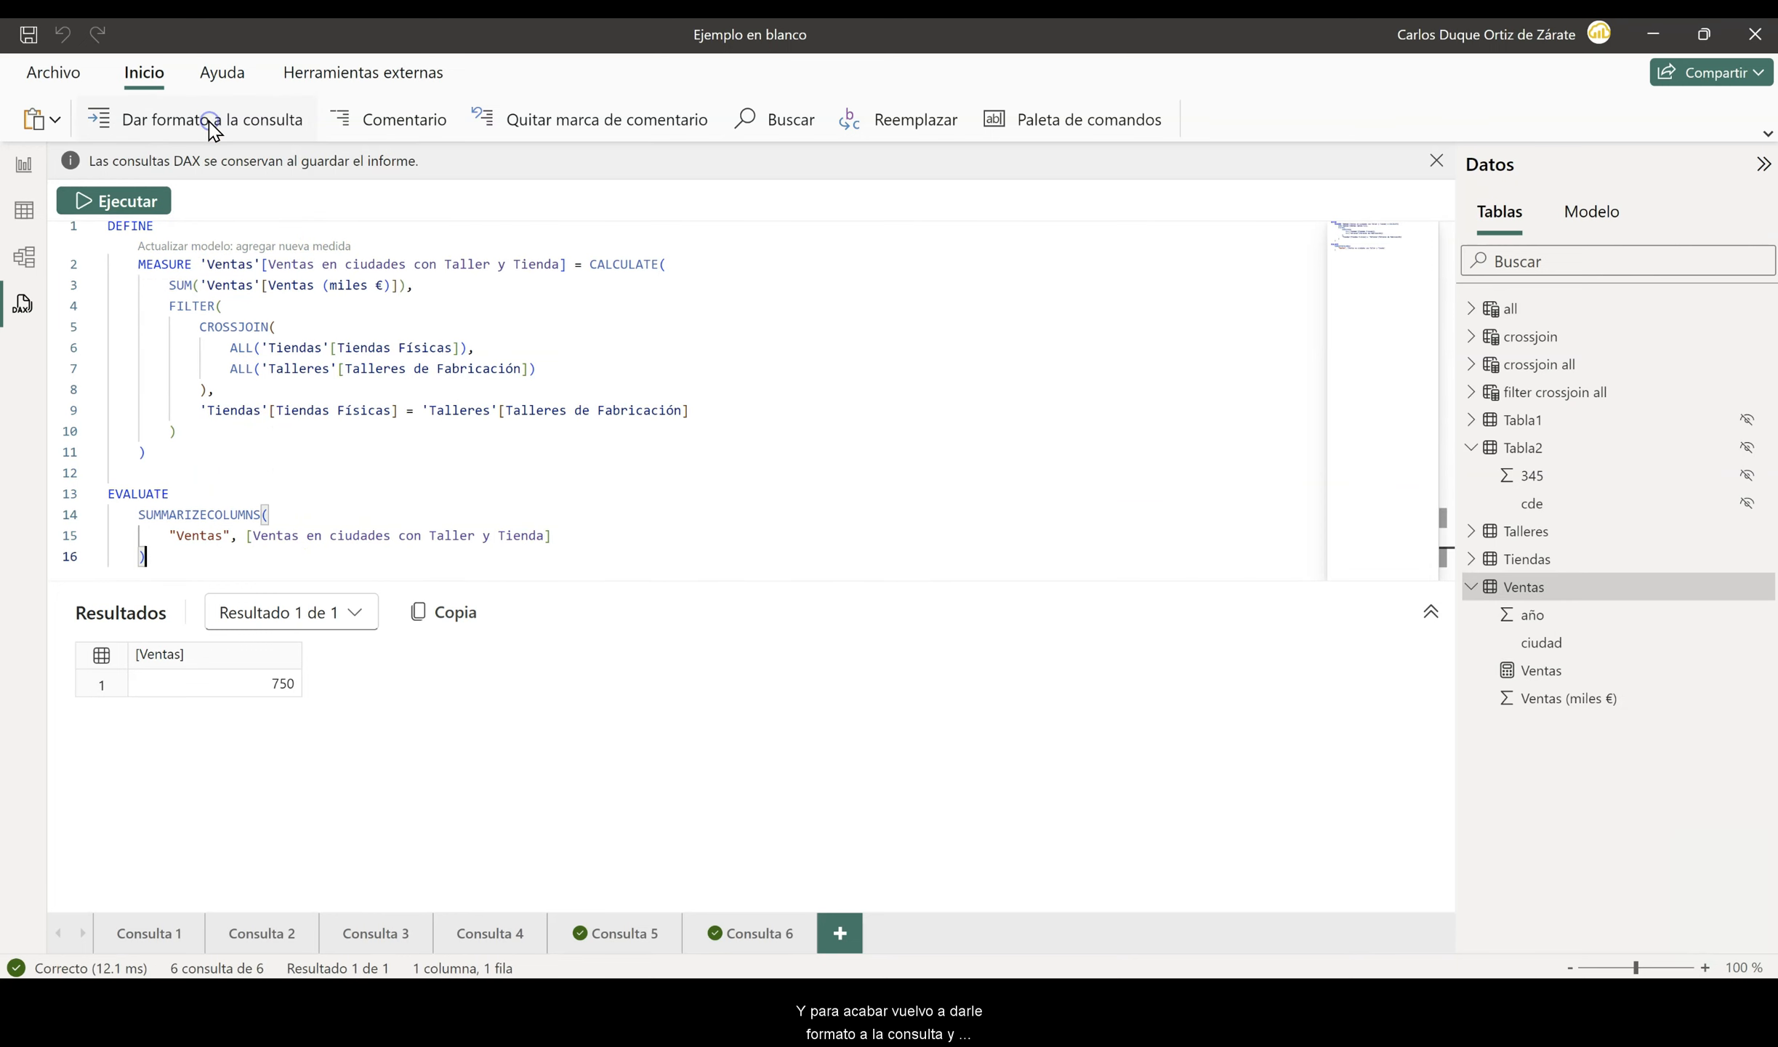
pyautogui.click(216, 246)
pyautogui.click(987, 555)
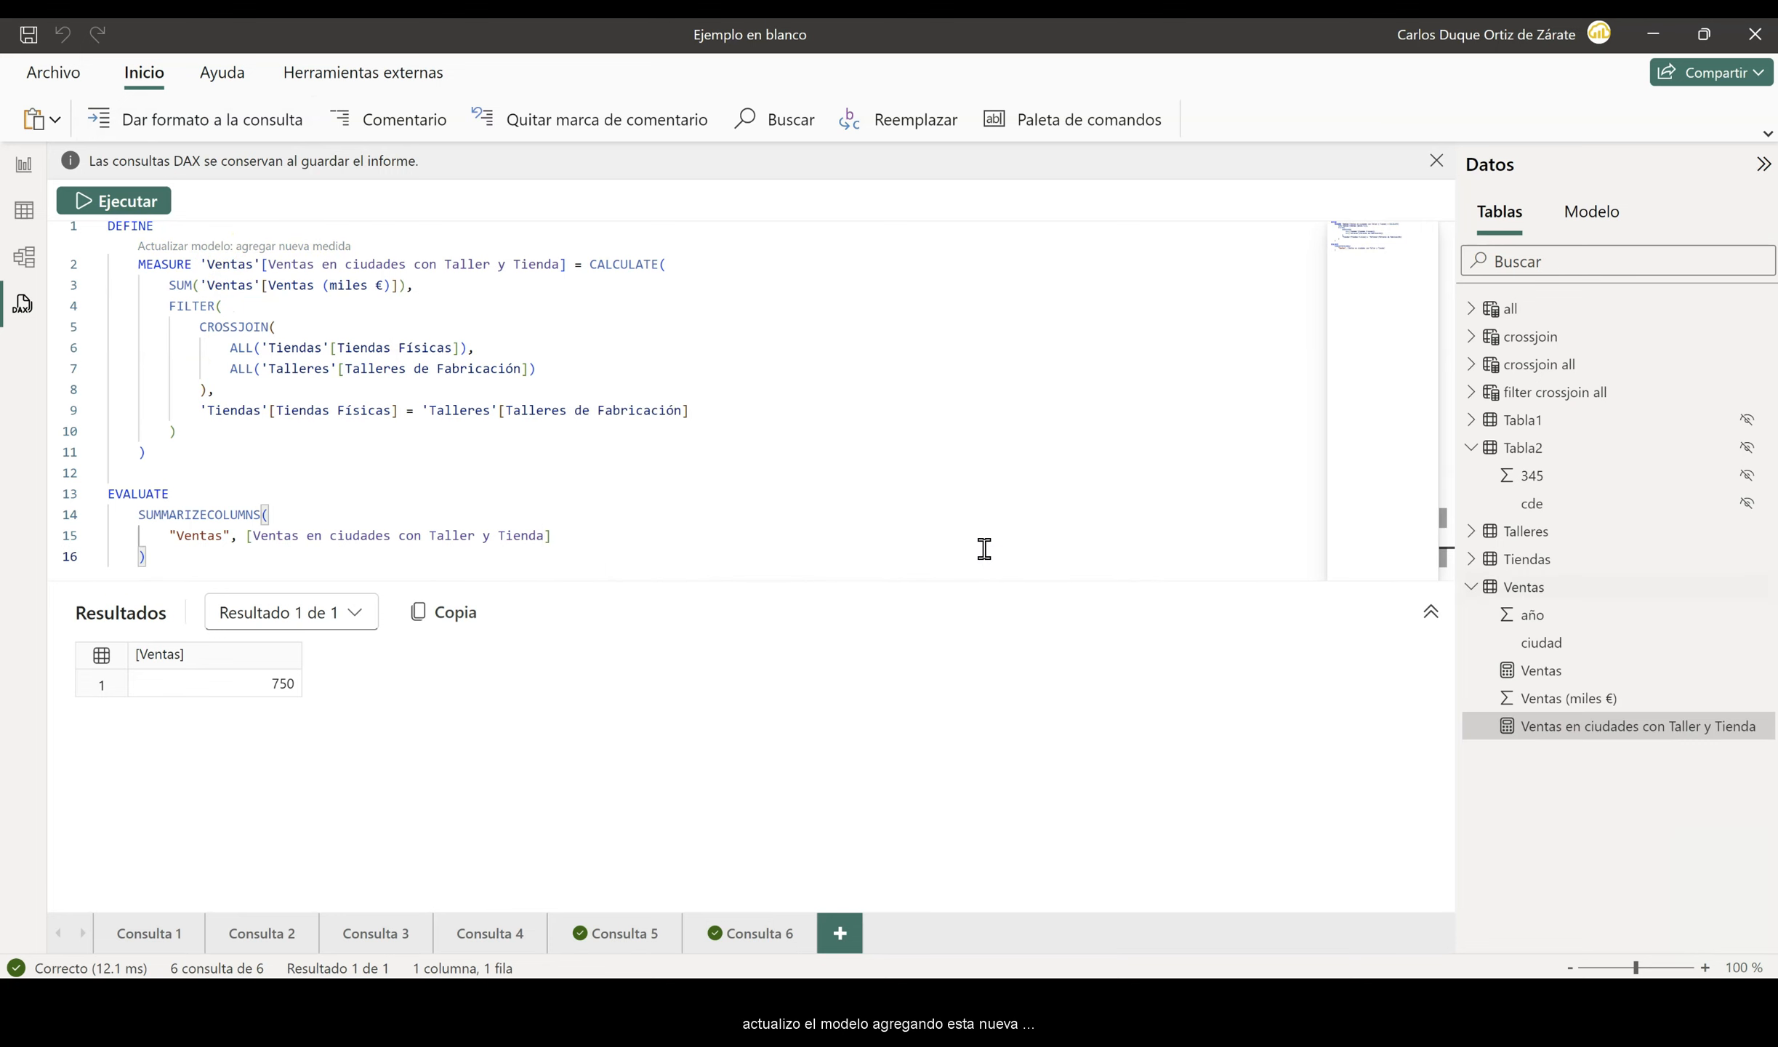
# - In the report view, place the Ventas en ciudades con Taller y Tienda measure in a card below the text and narrow the card
pyautogui.click(22, 208)
pyautogui.click(22, 165)
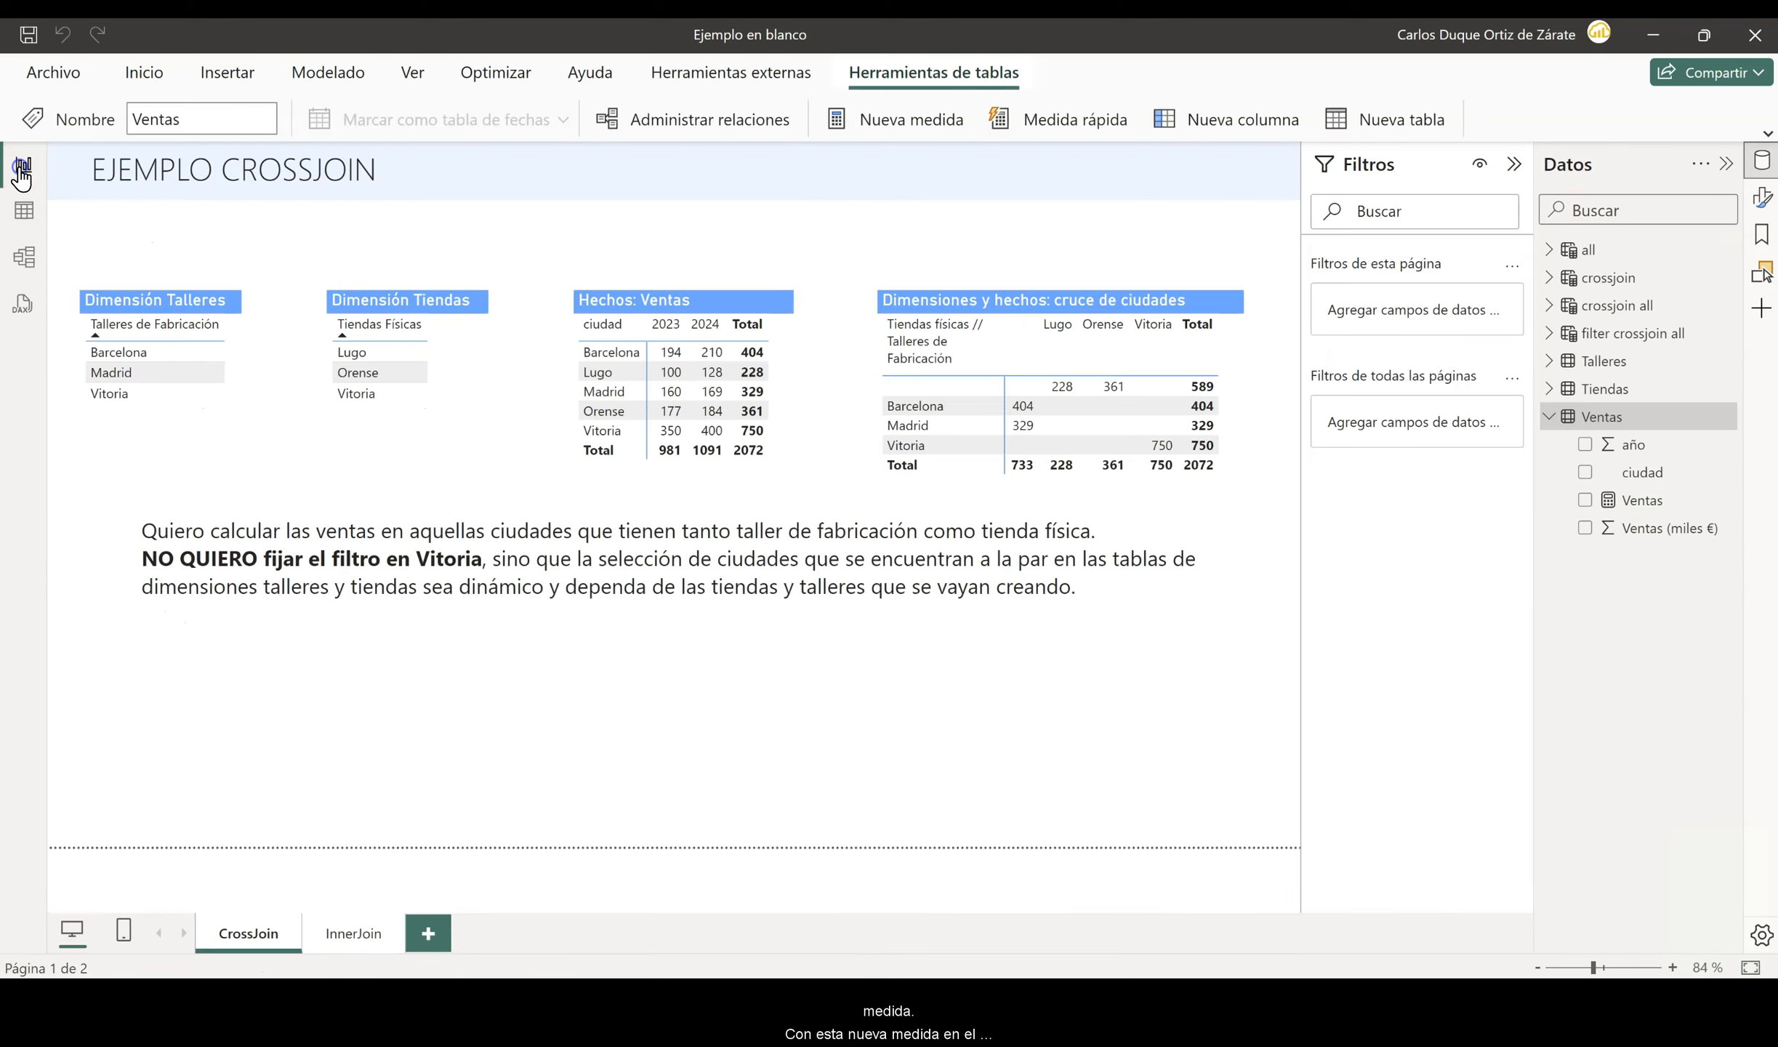
pyautogui.moveTo(1650, 557); pyautogui.dragTo(470, 731)
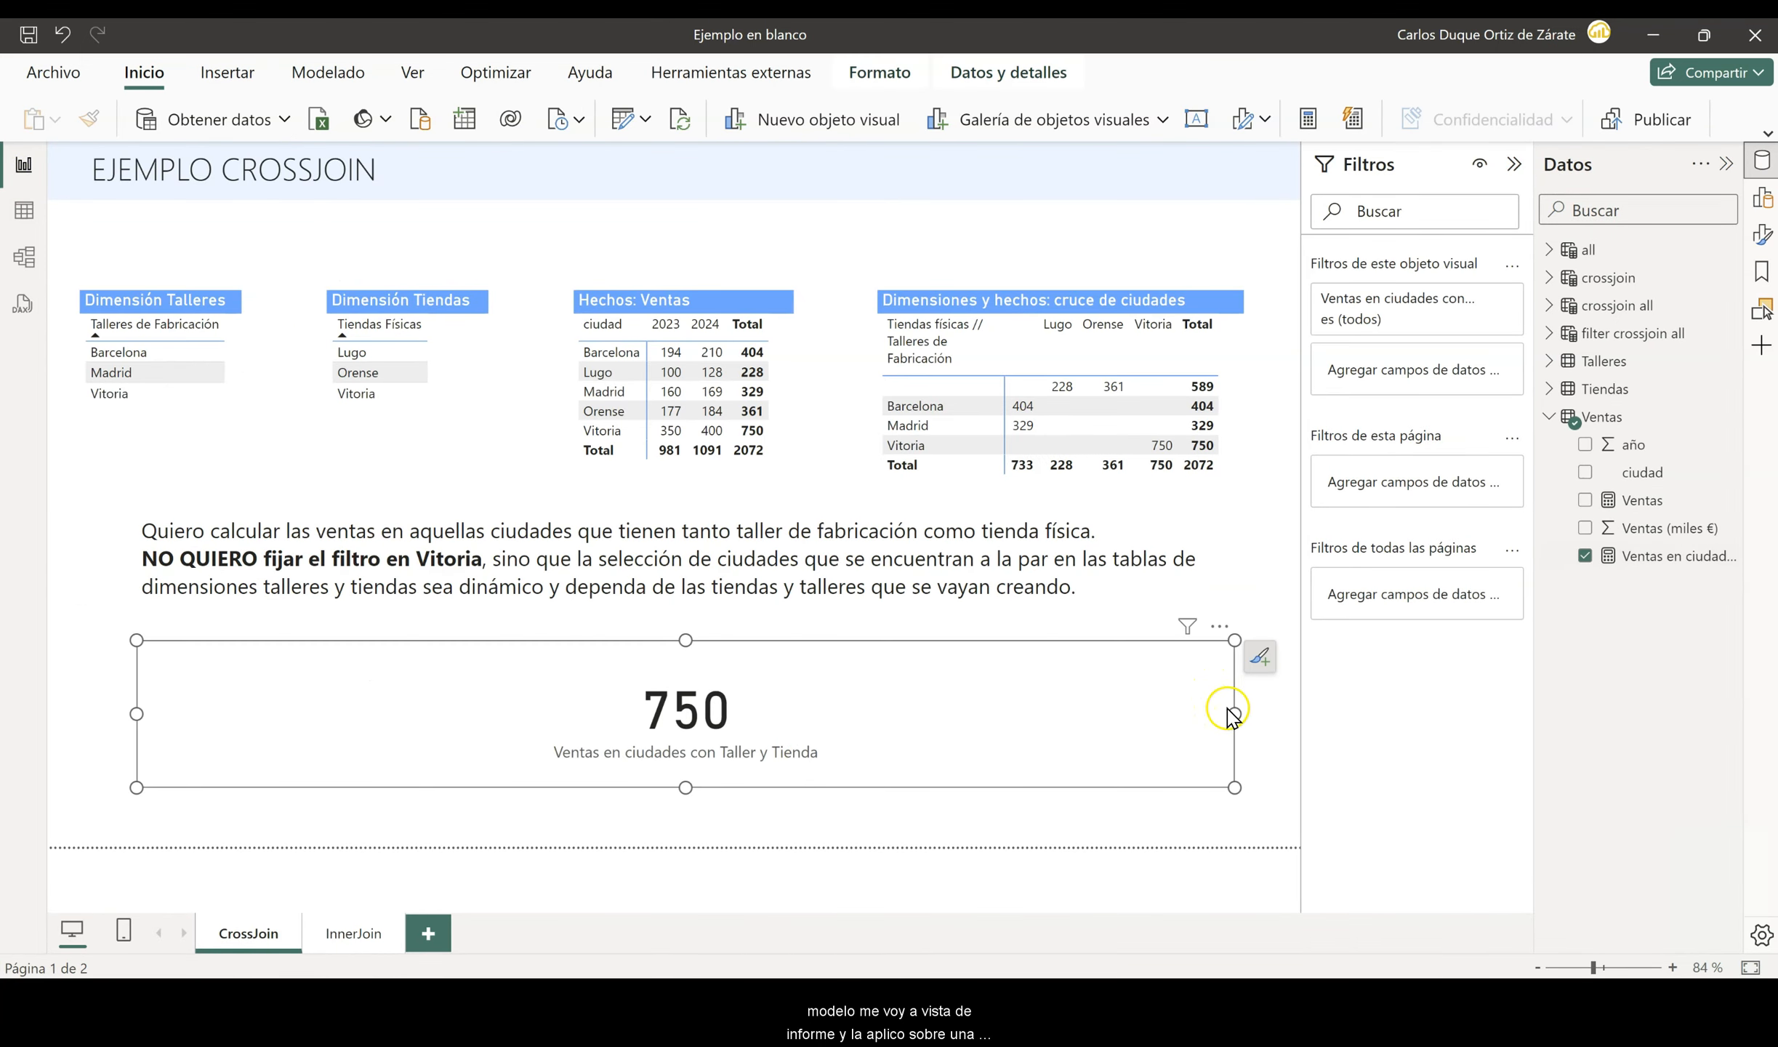
pyautogui.moveTo(1234, 711); pyautogui.dragTo(290, 777)
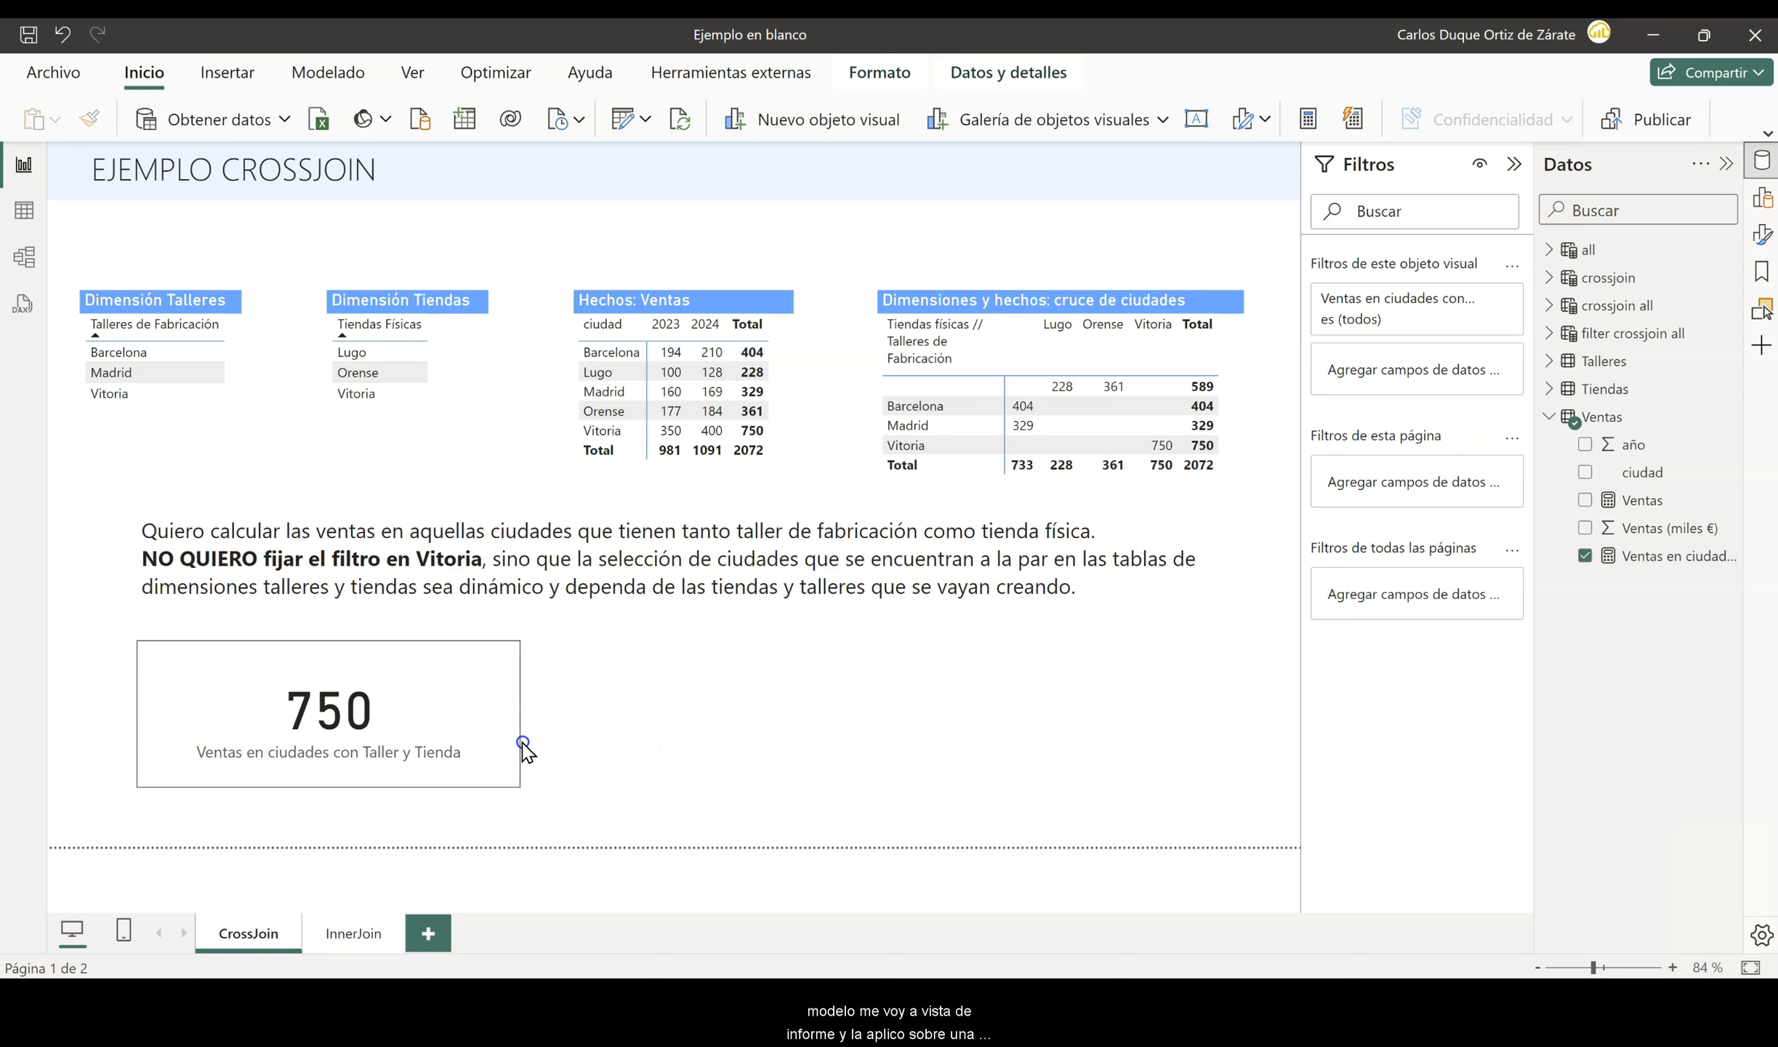
pyautogui.click(783, 718)
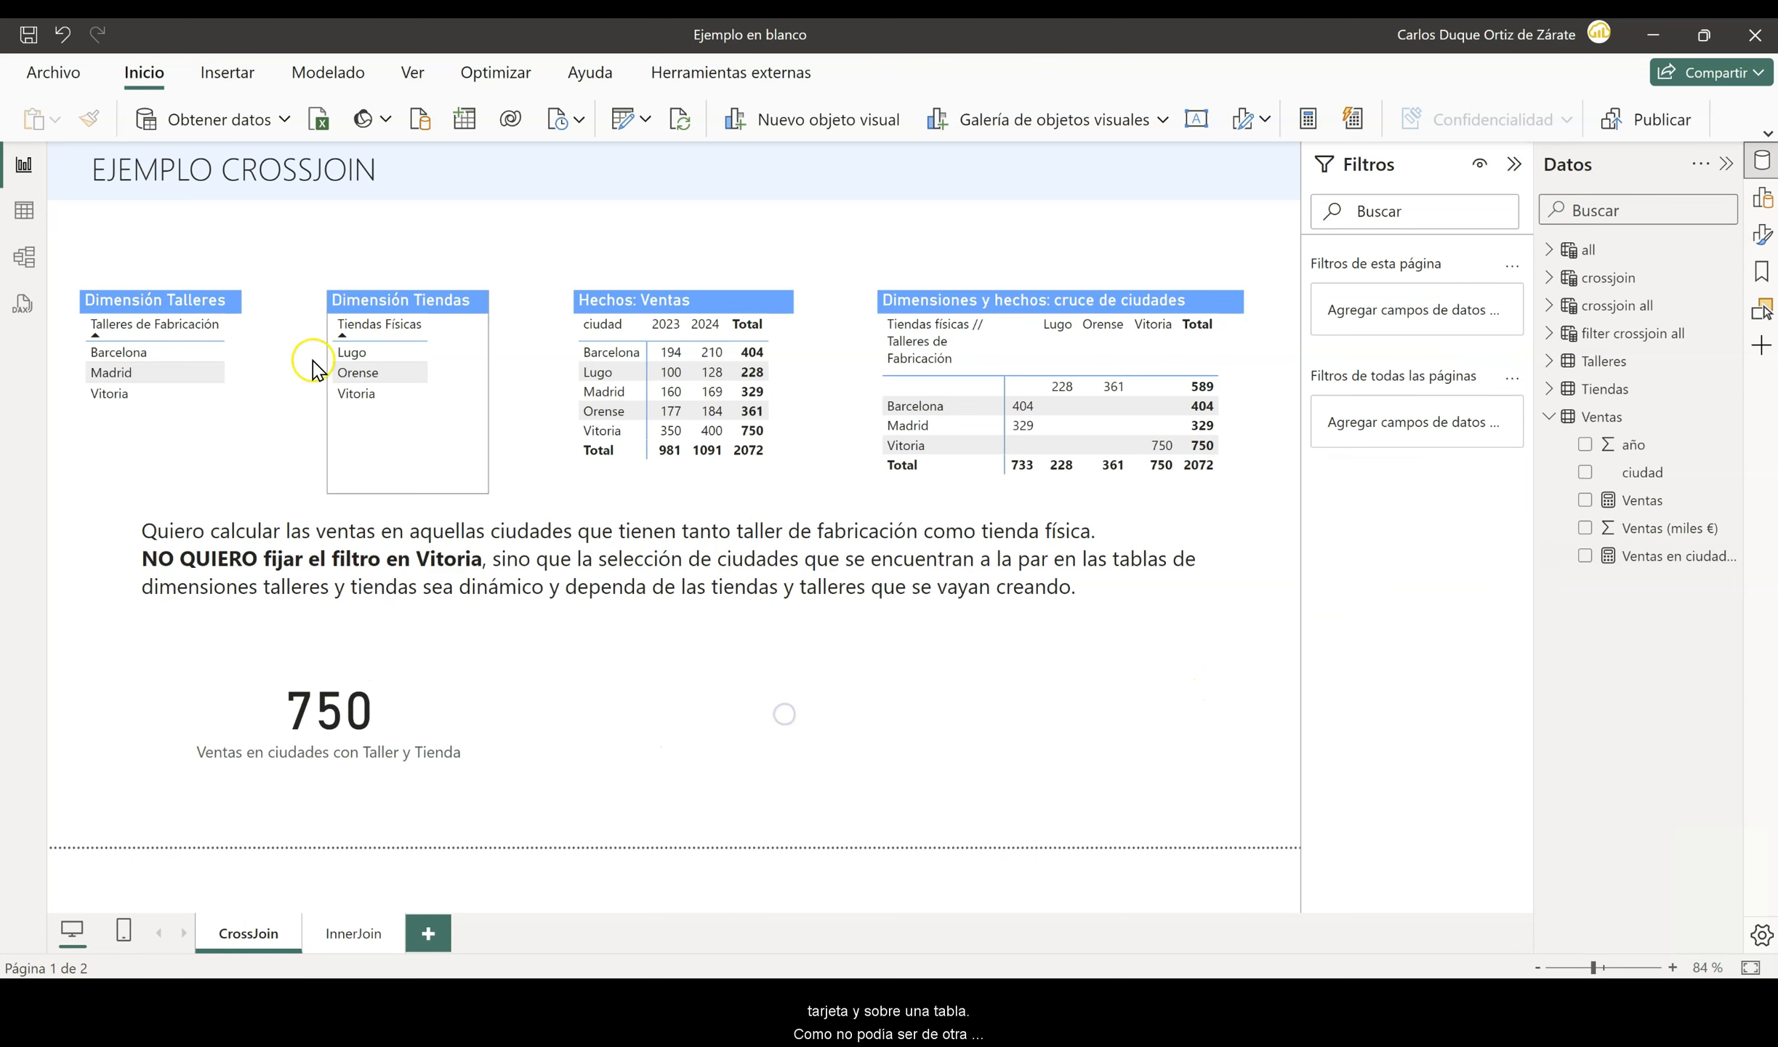
# - Insert a table visual containing Ventas en ciudades con Taller y Tienda and ciudad
pyautogui.click(220, 82)
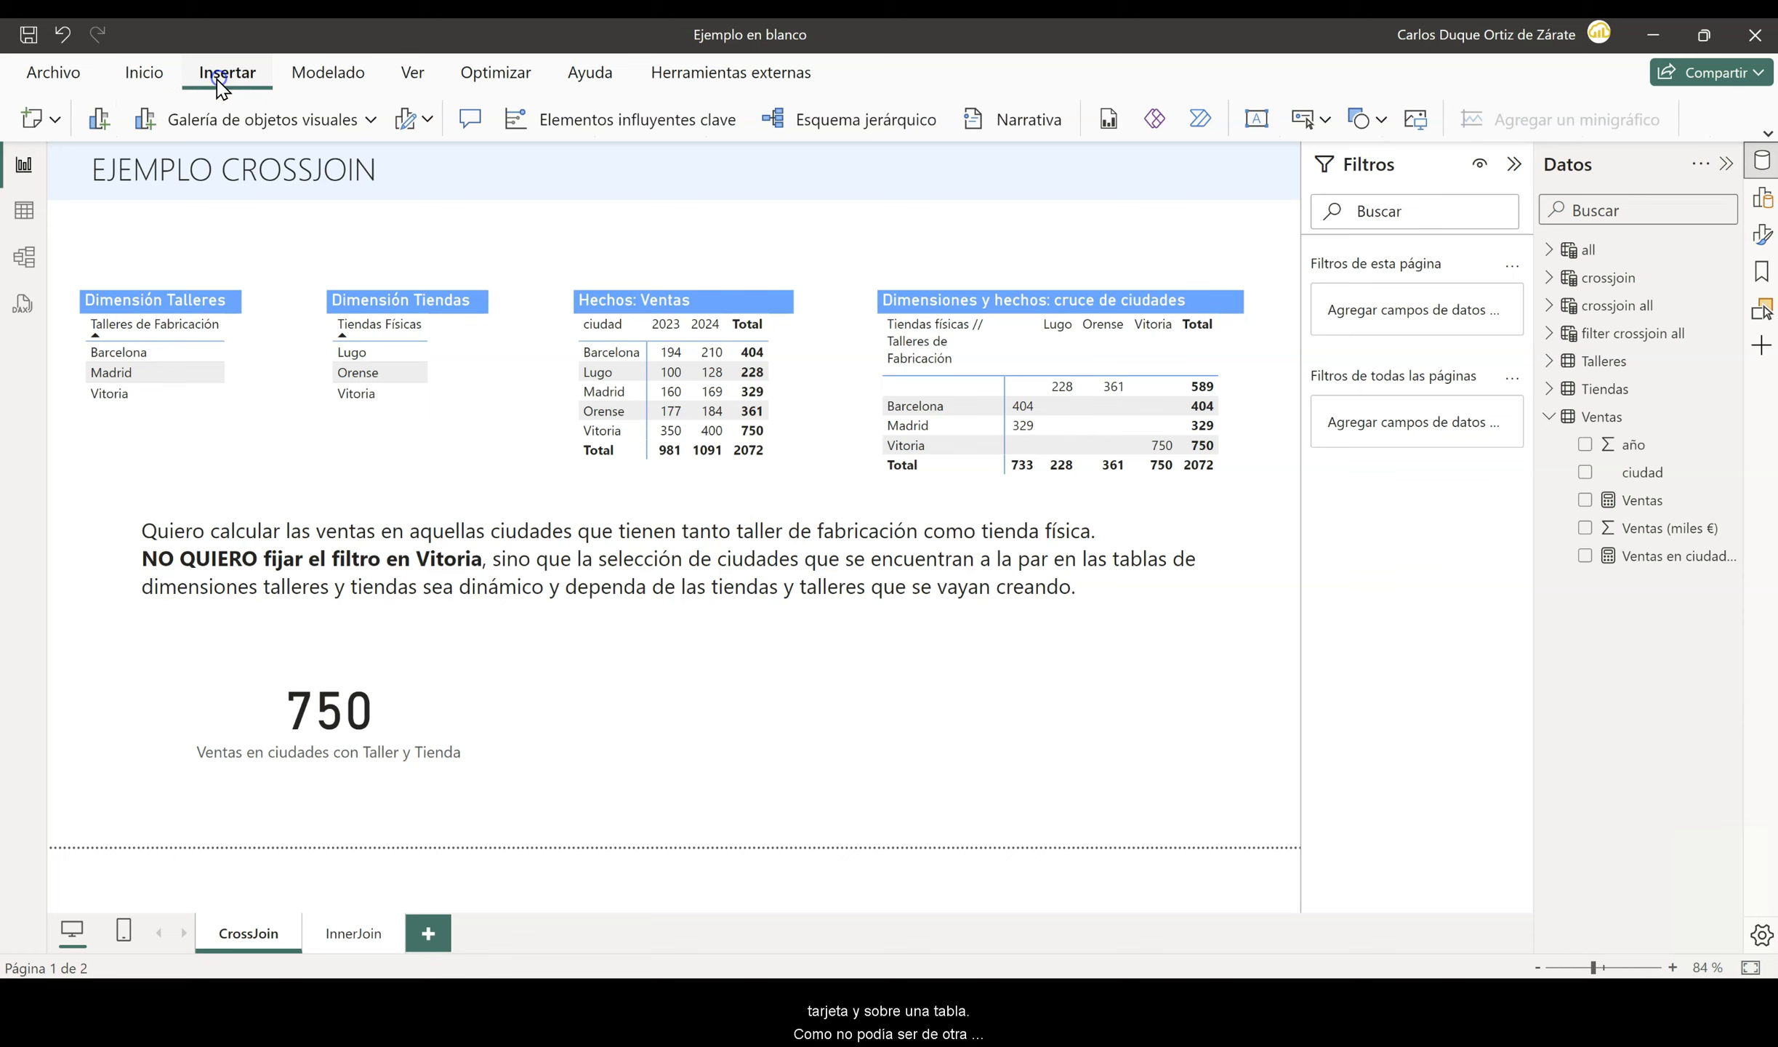
pyautogui.click(217, 128)
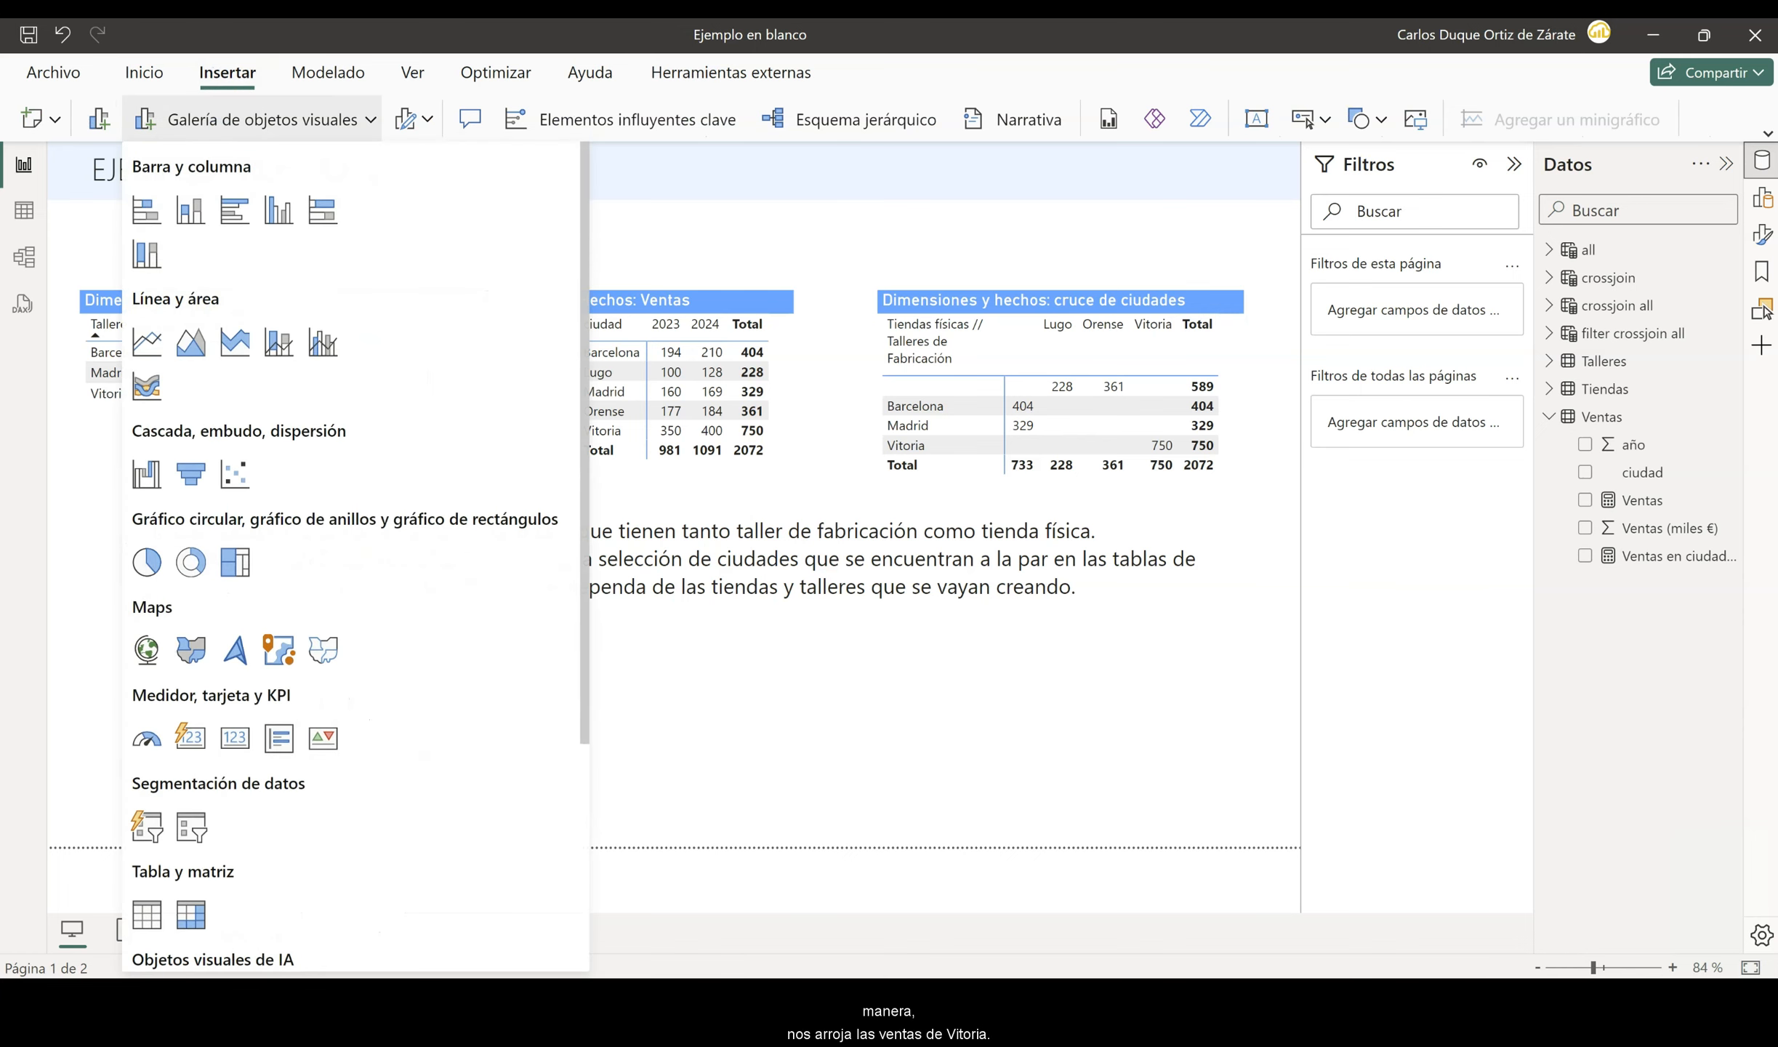
pyautogui.click(147, 914)
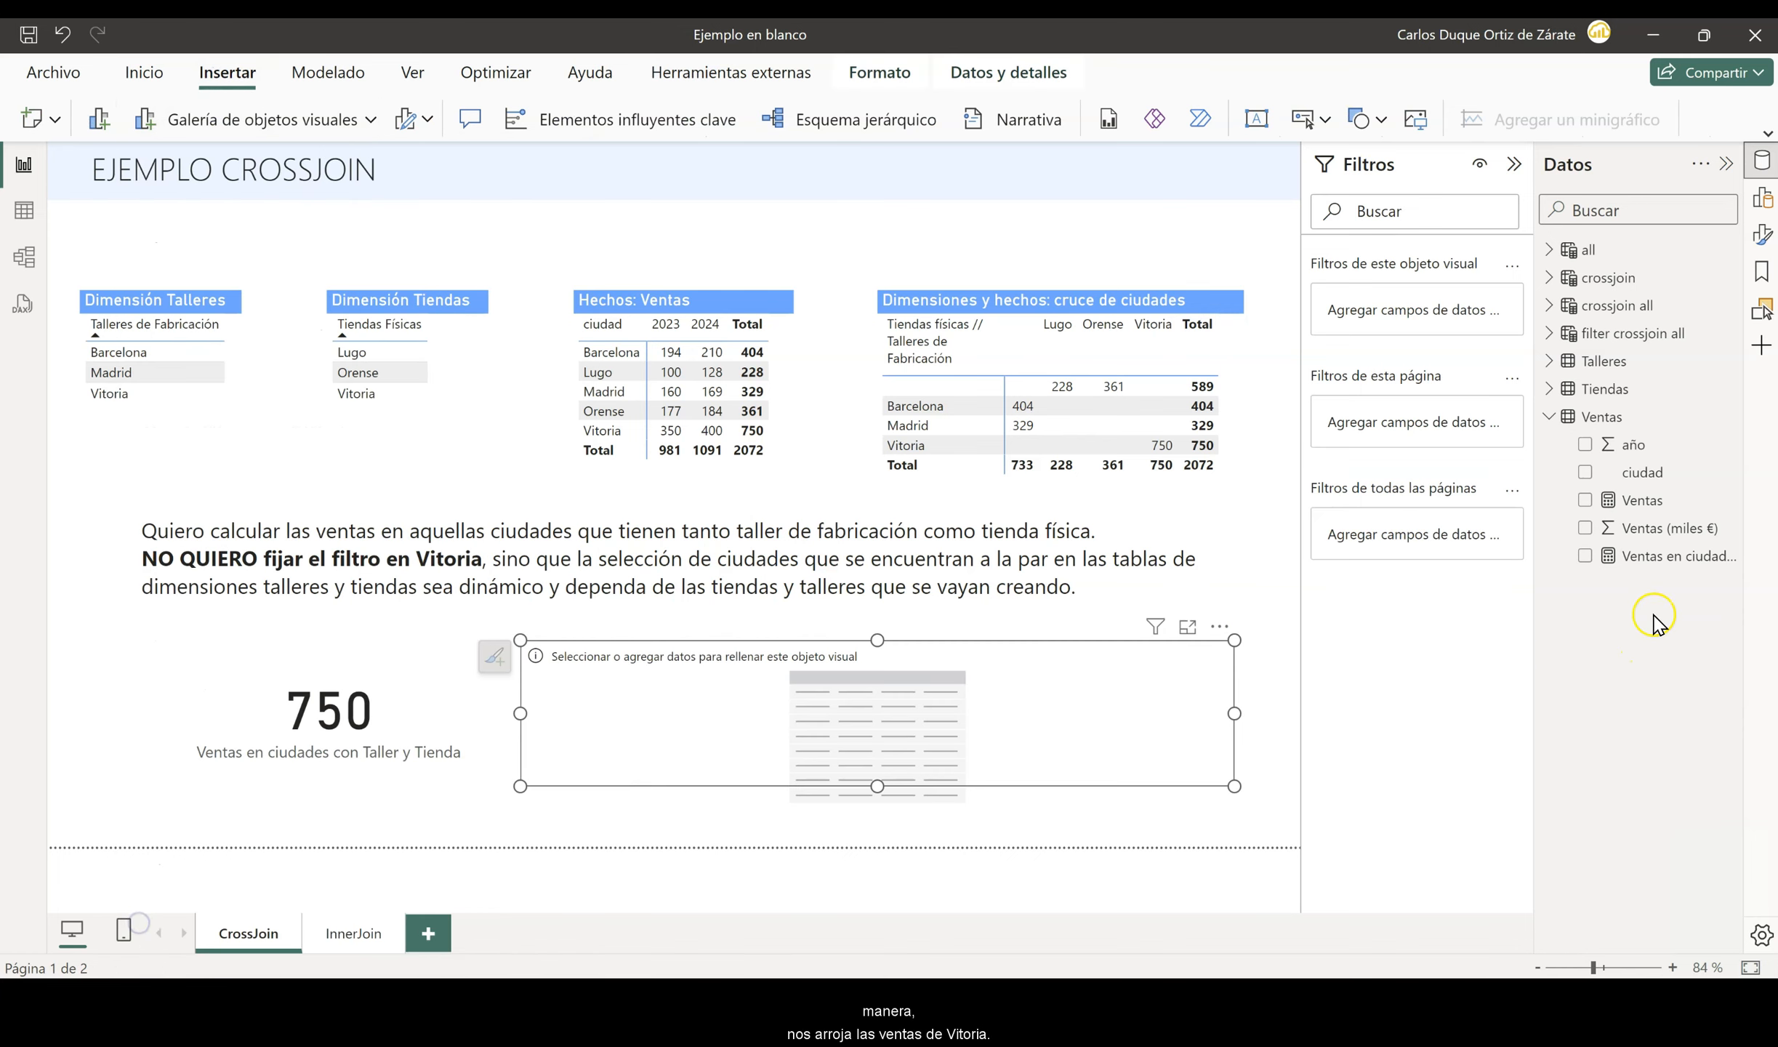
pyautogui.click(1583, 555)
pyautogui.click(1586, 471)
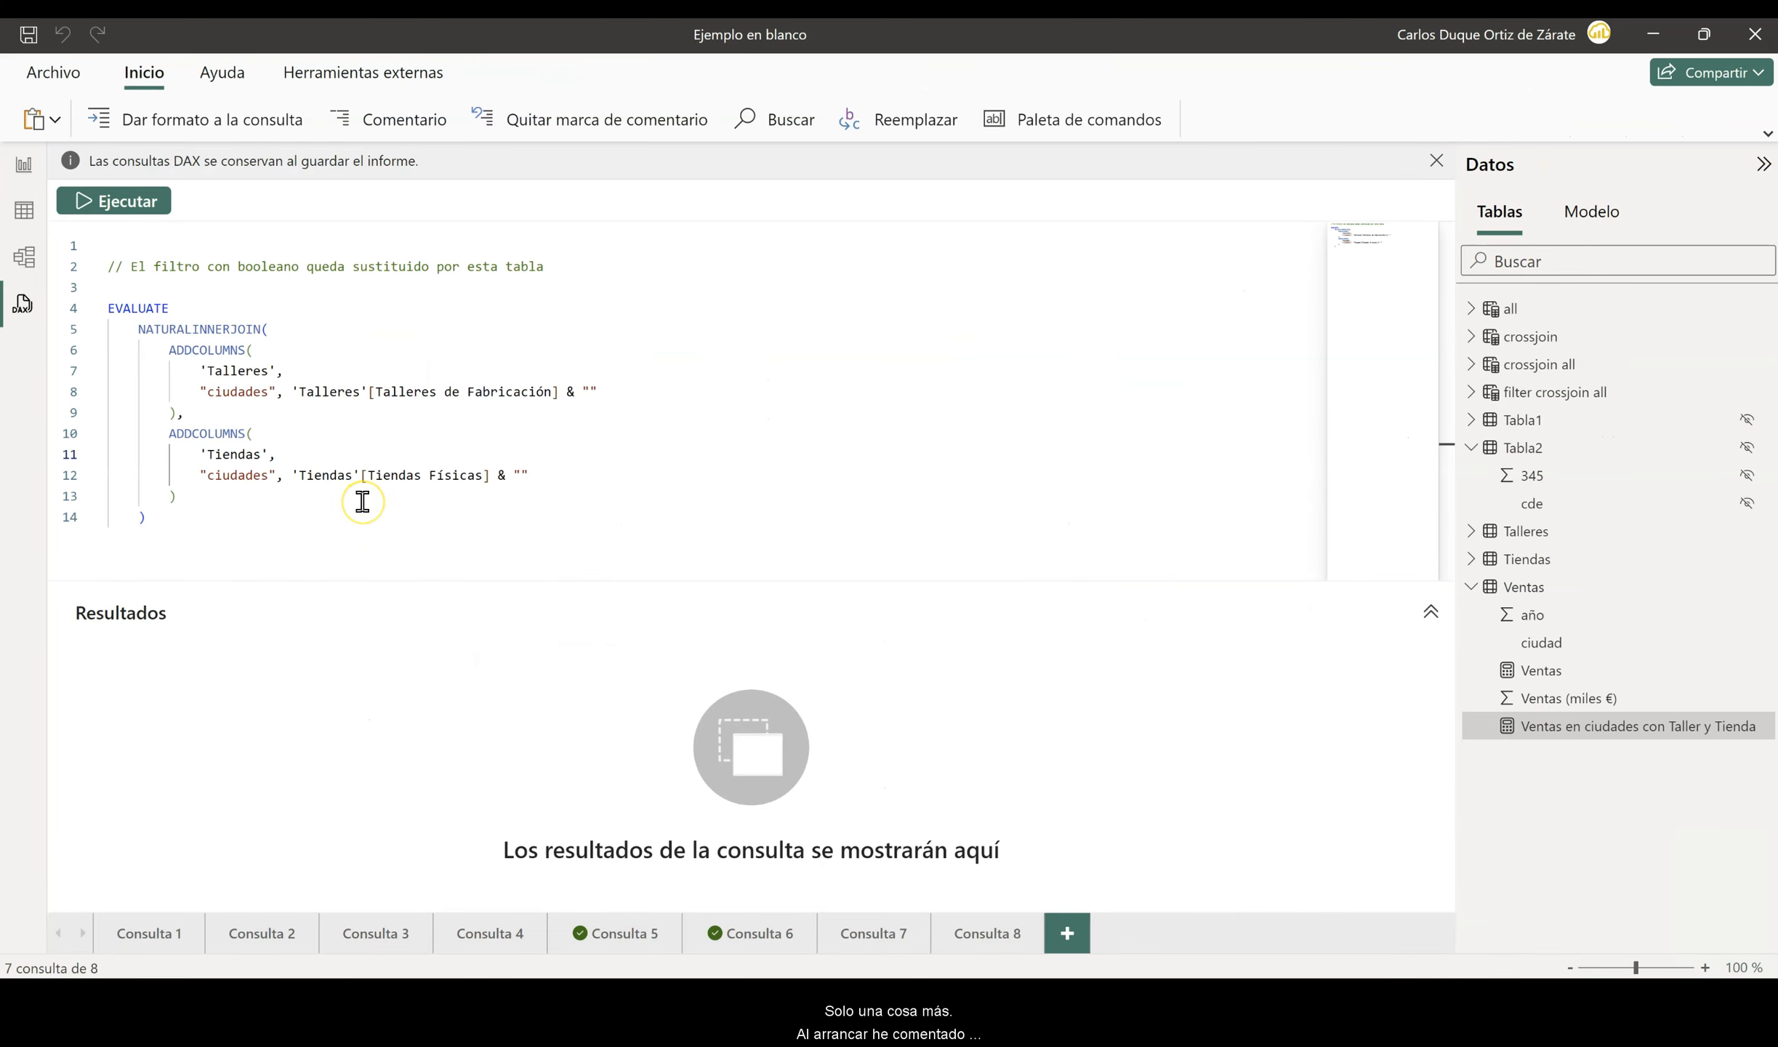
# - Highlight the NATURALINNERJOIN function in the Consulta 7 DAX query and run the query
pyautogui.scroll(2, 362, 501)
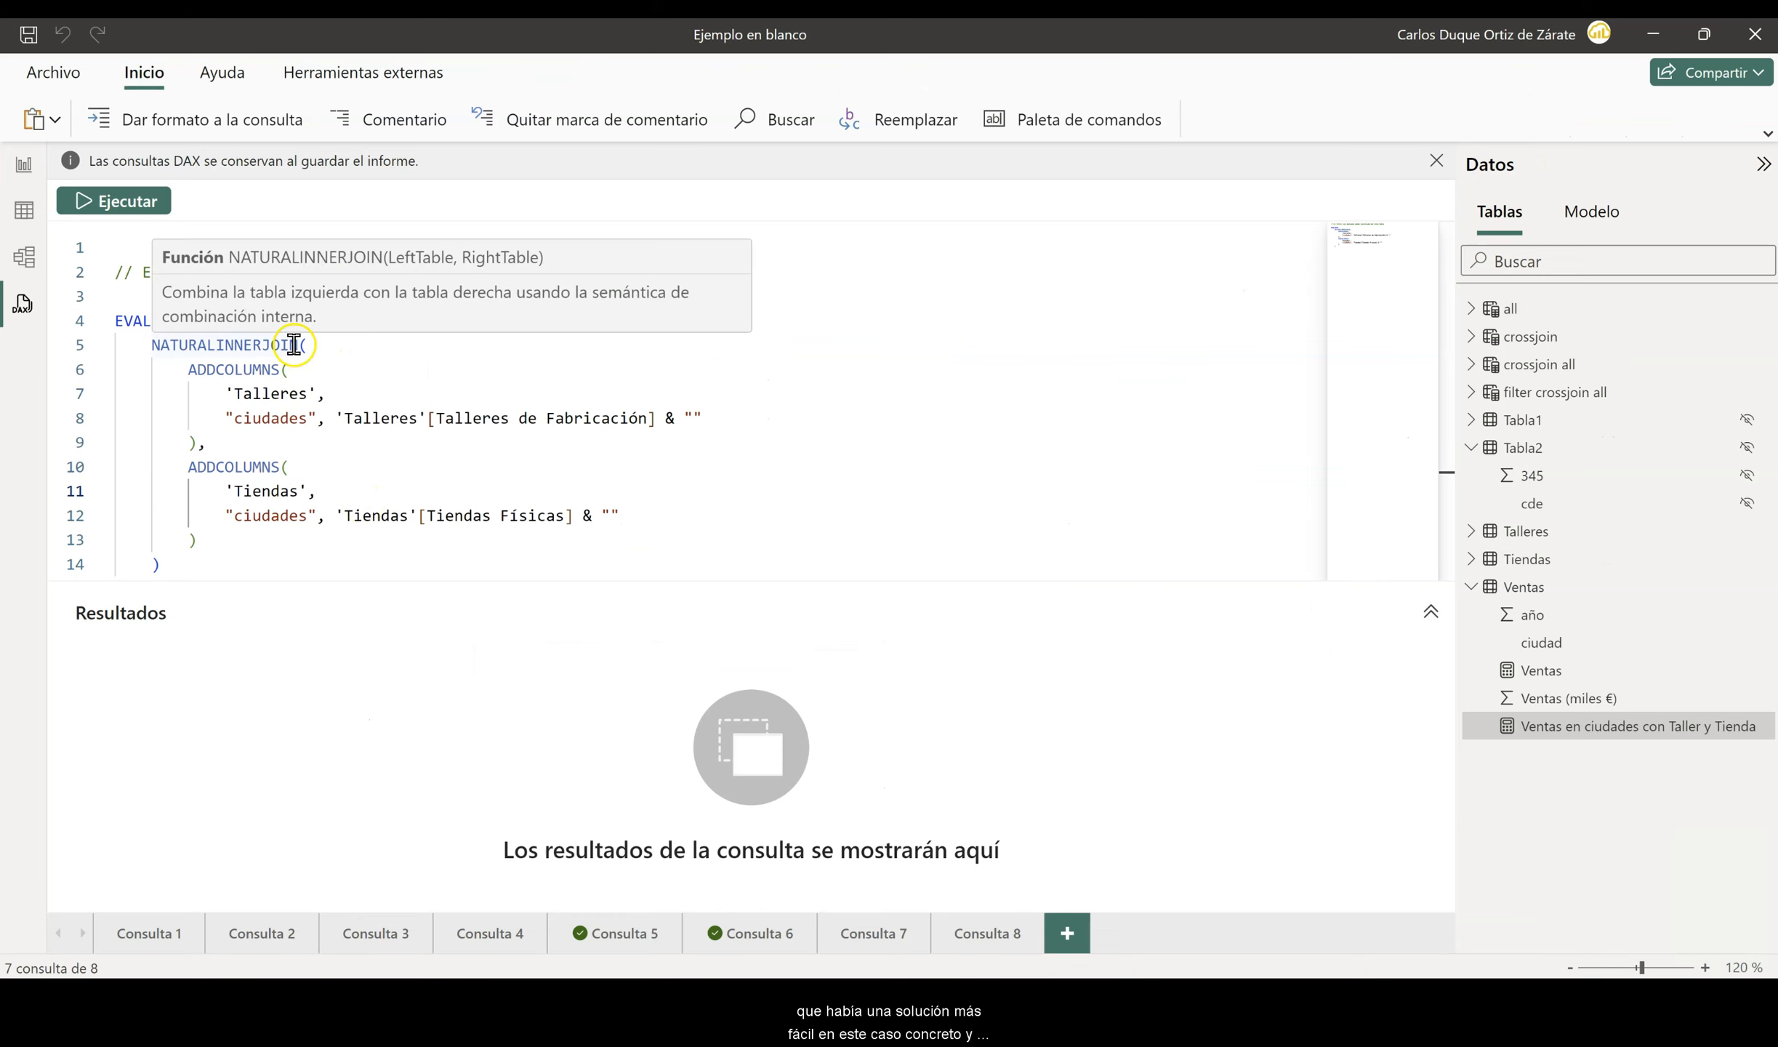
pyautogui.moveTo(297, 346); pyautogui.dragTo(149, 345)
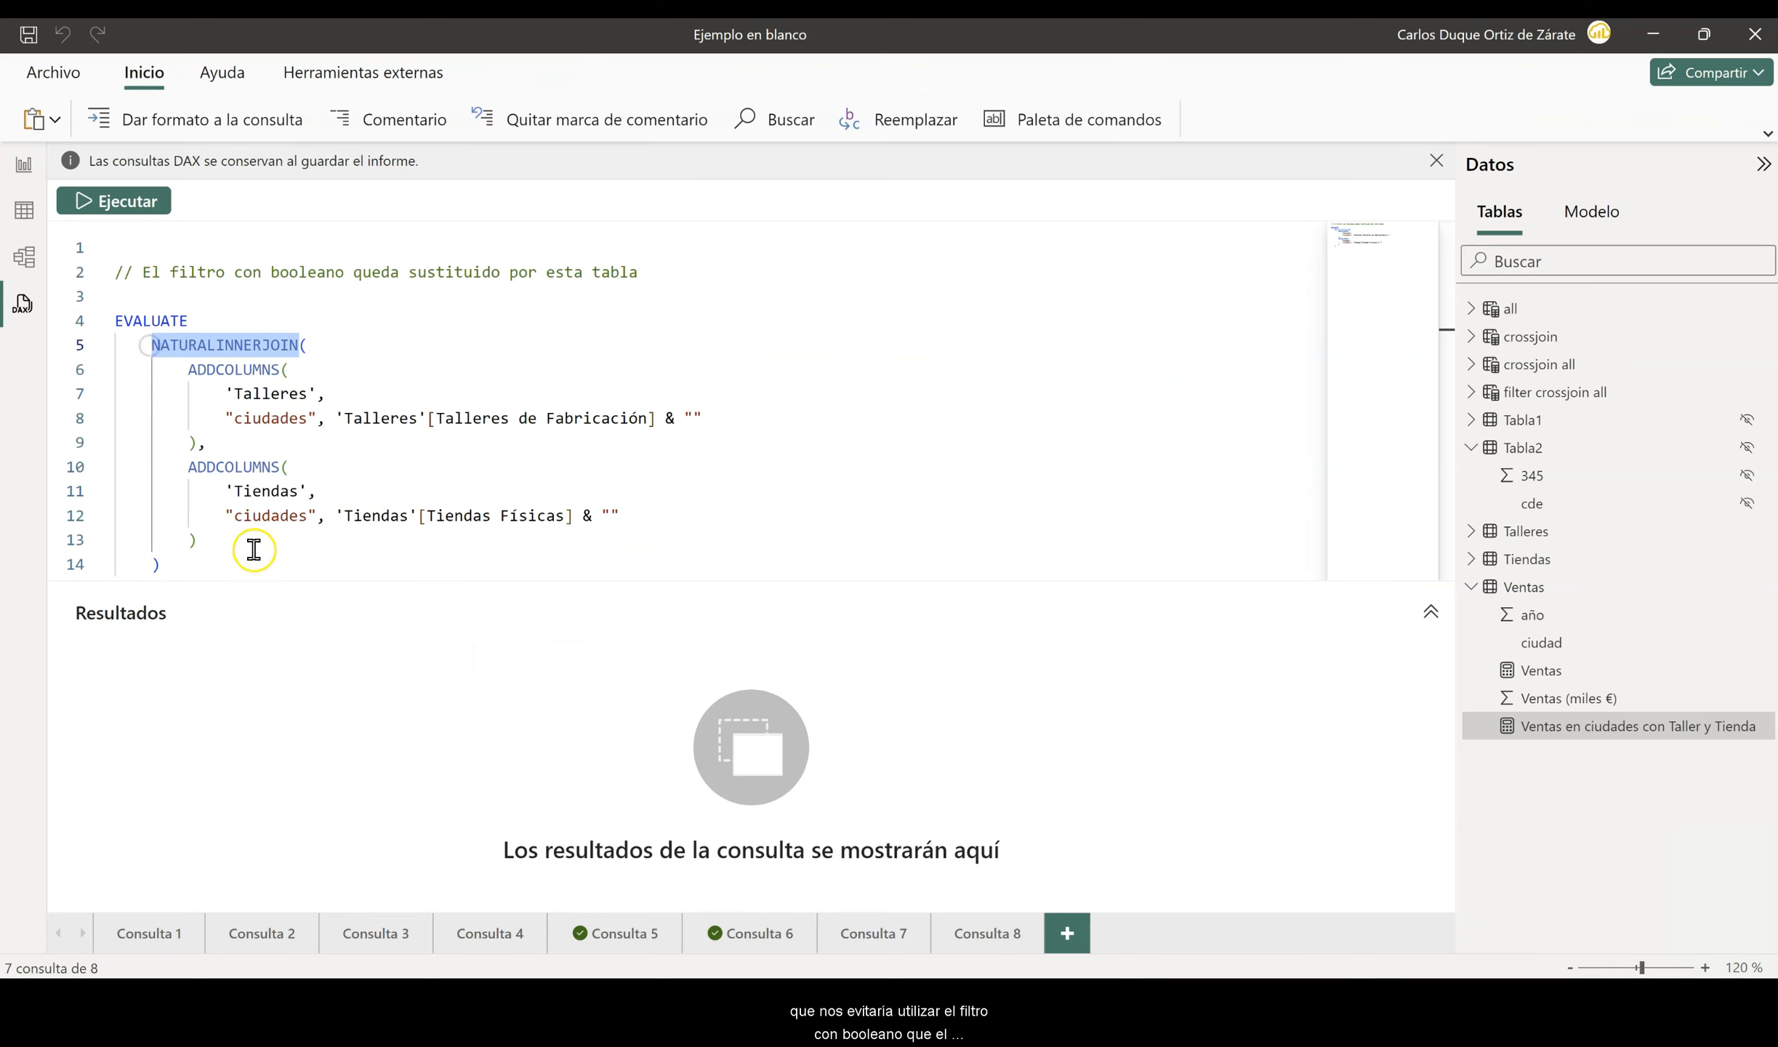
pyautogui.click(344, 553)
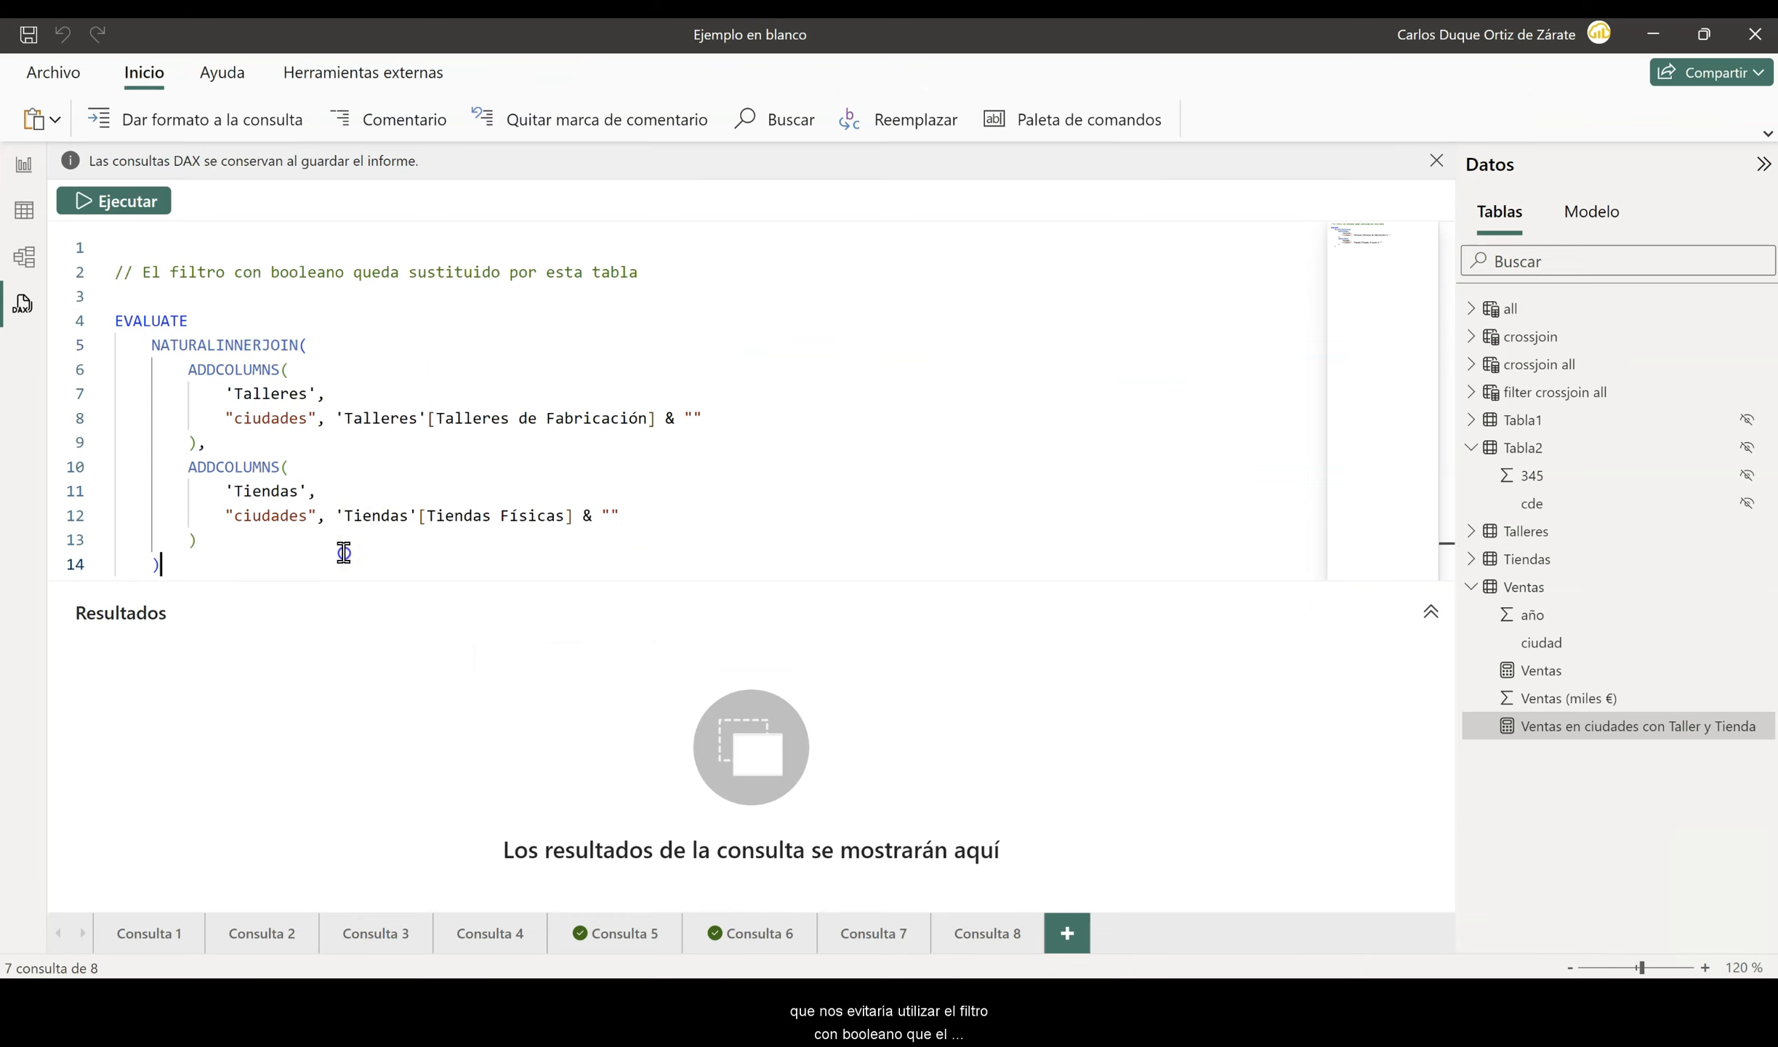
pyautogui.click(126, 211)
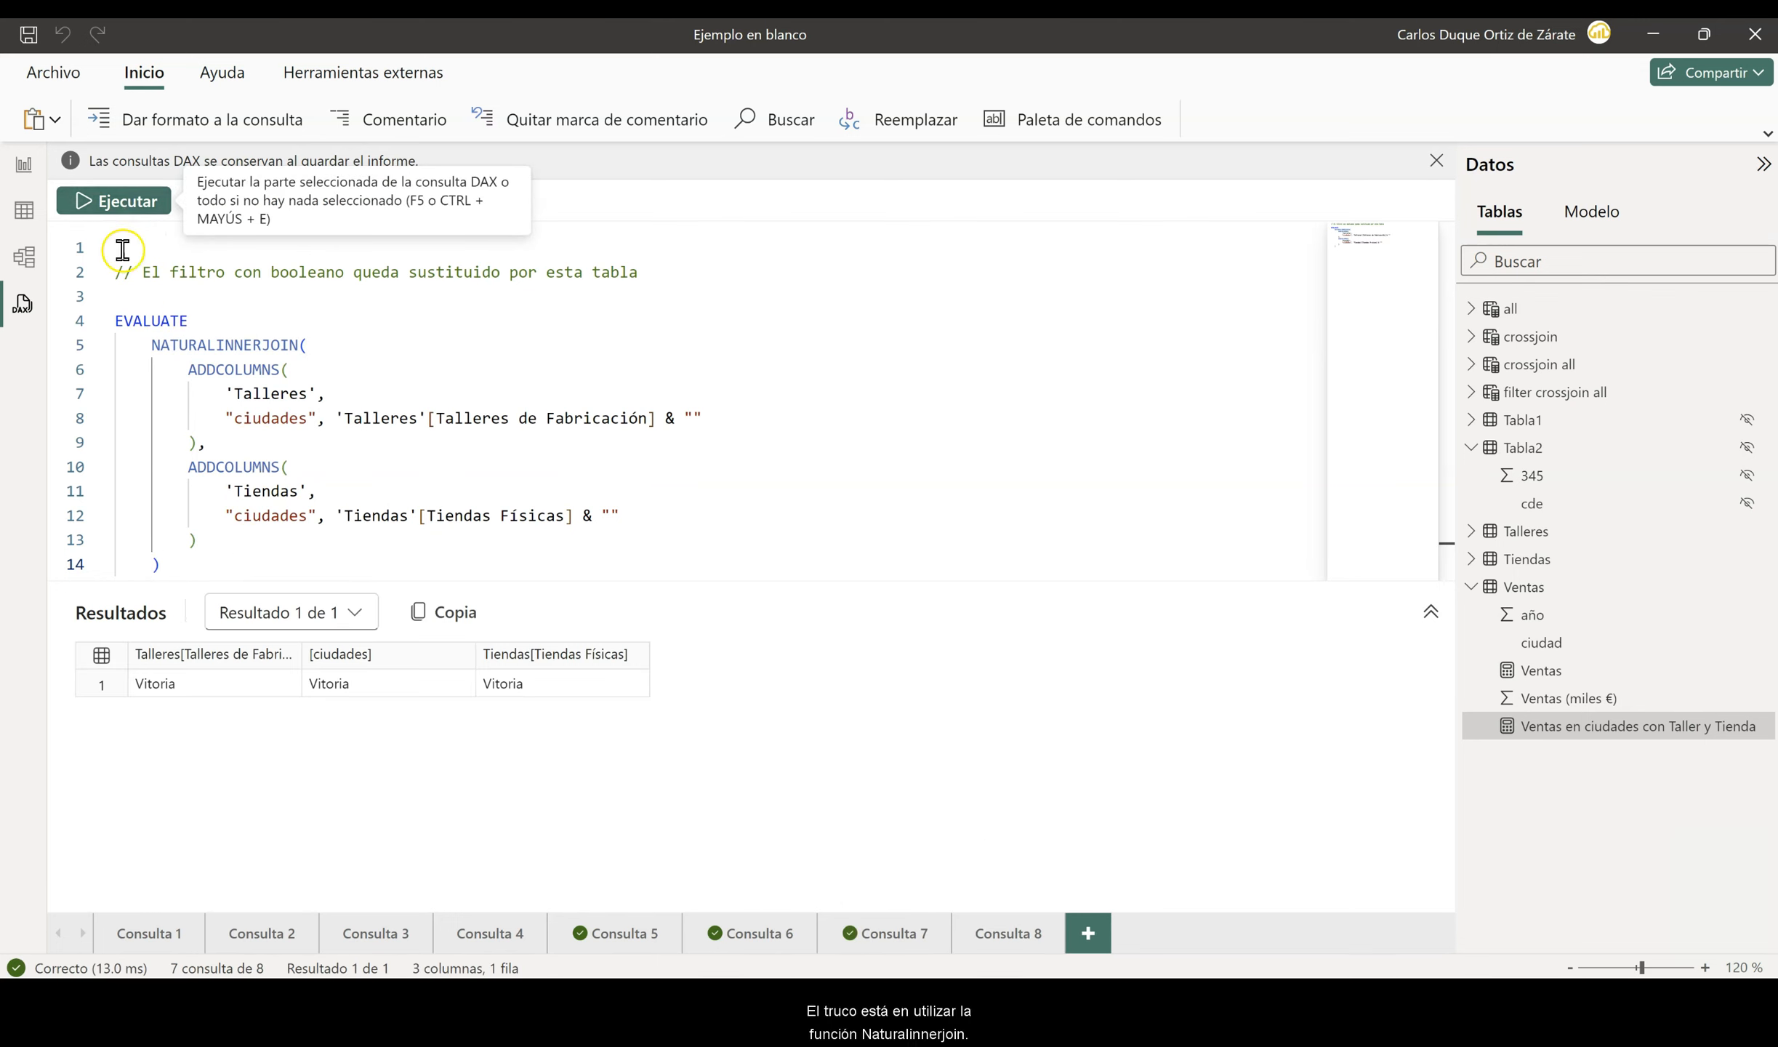
pyautogui.click(234, 520)
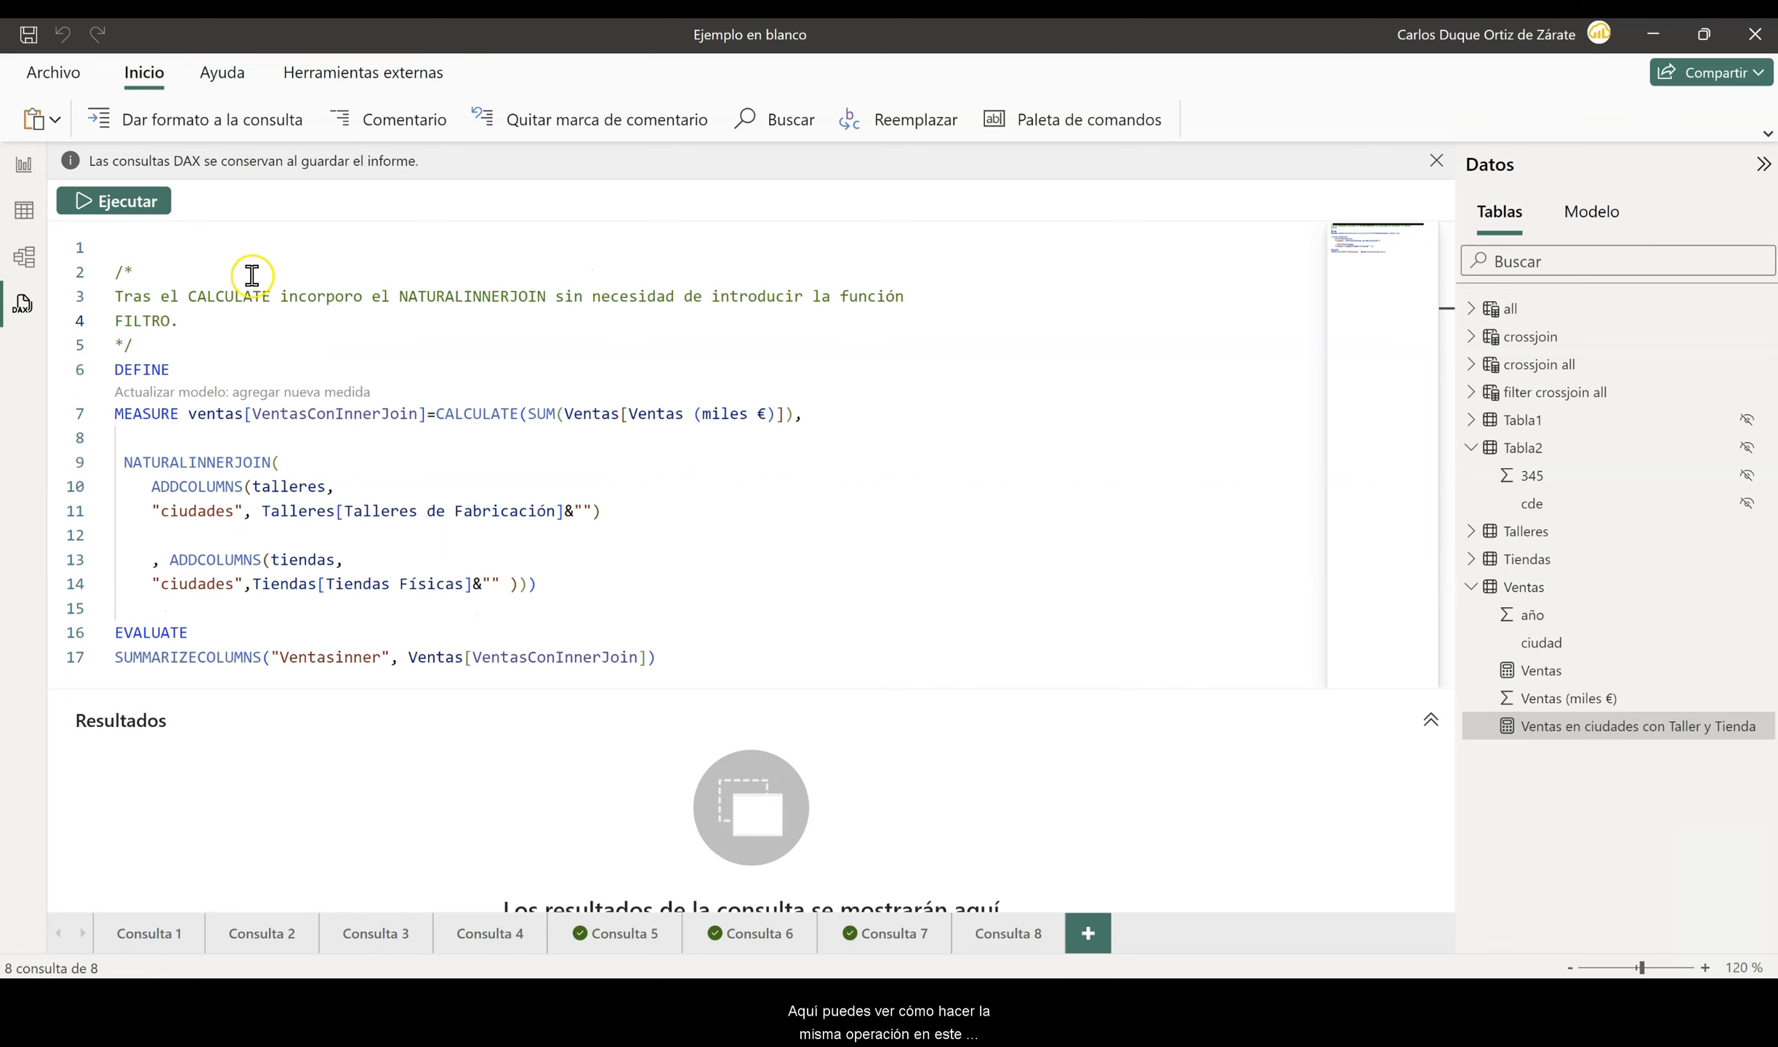
# - Highlight the explanatory comment in Consulta 8, run its VentasConInnerJoin query and enlarge the editor area to show the full code
pyautogui.moveTo(114, 296); pyautogui.dragTo(179, 322)
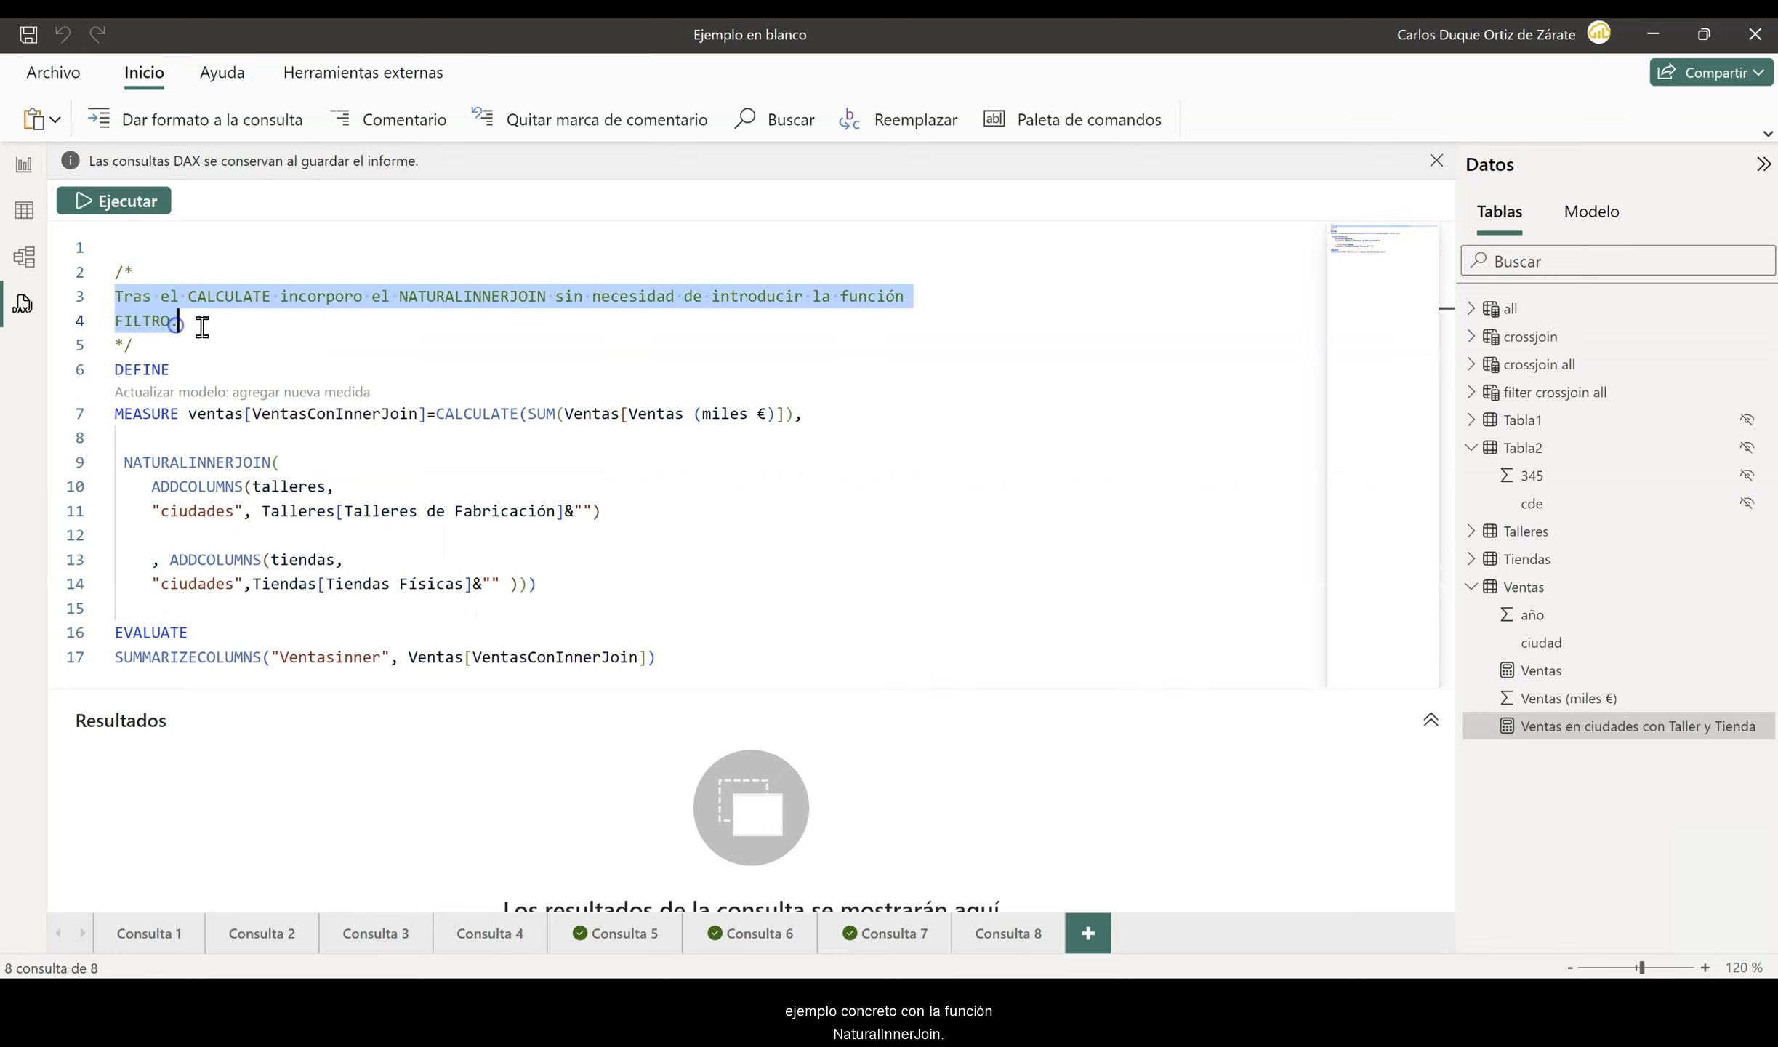
pyautogui.click(417, 357)
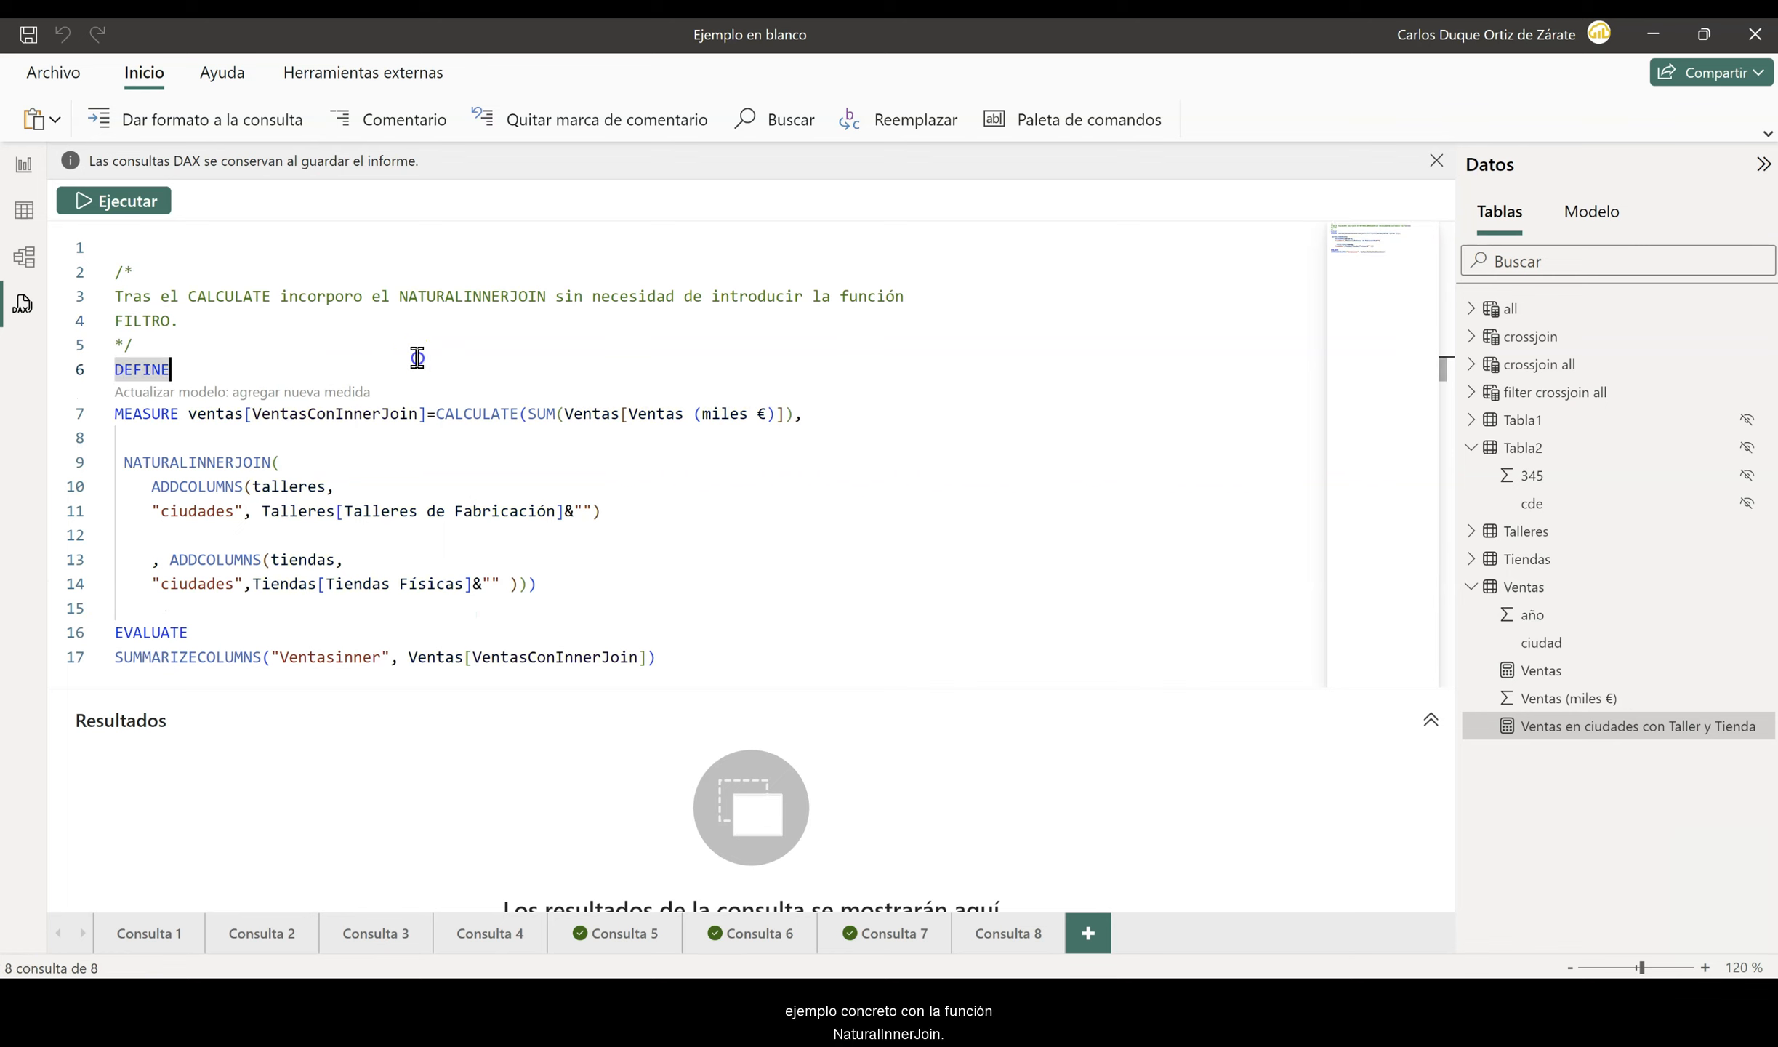
pyautogui.click(127, 202)
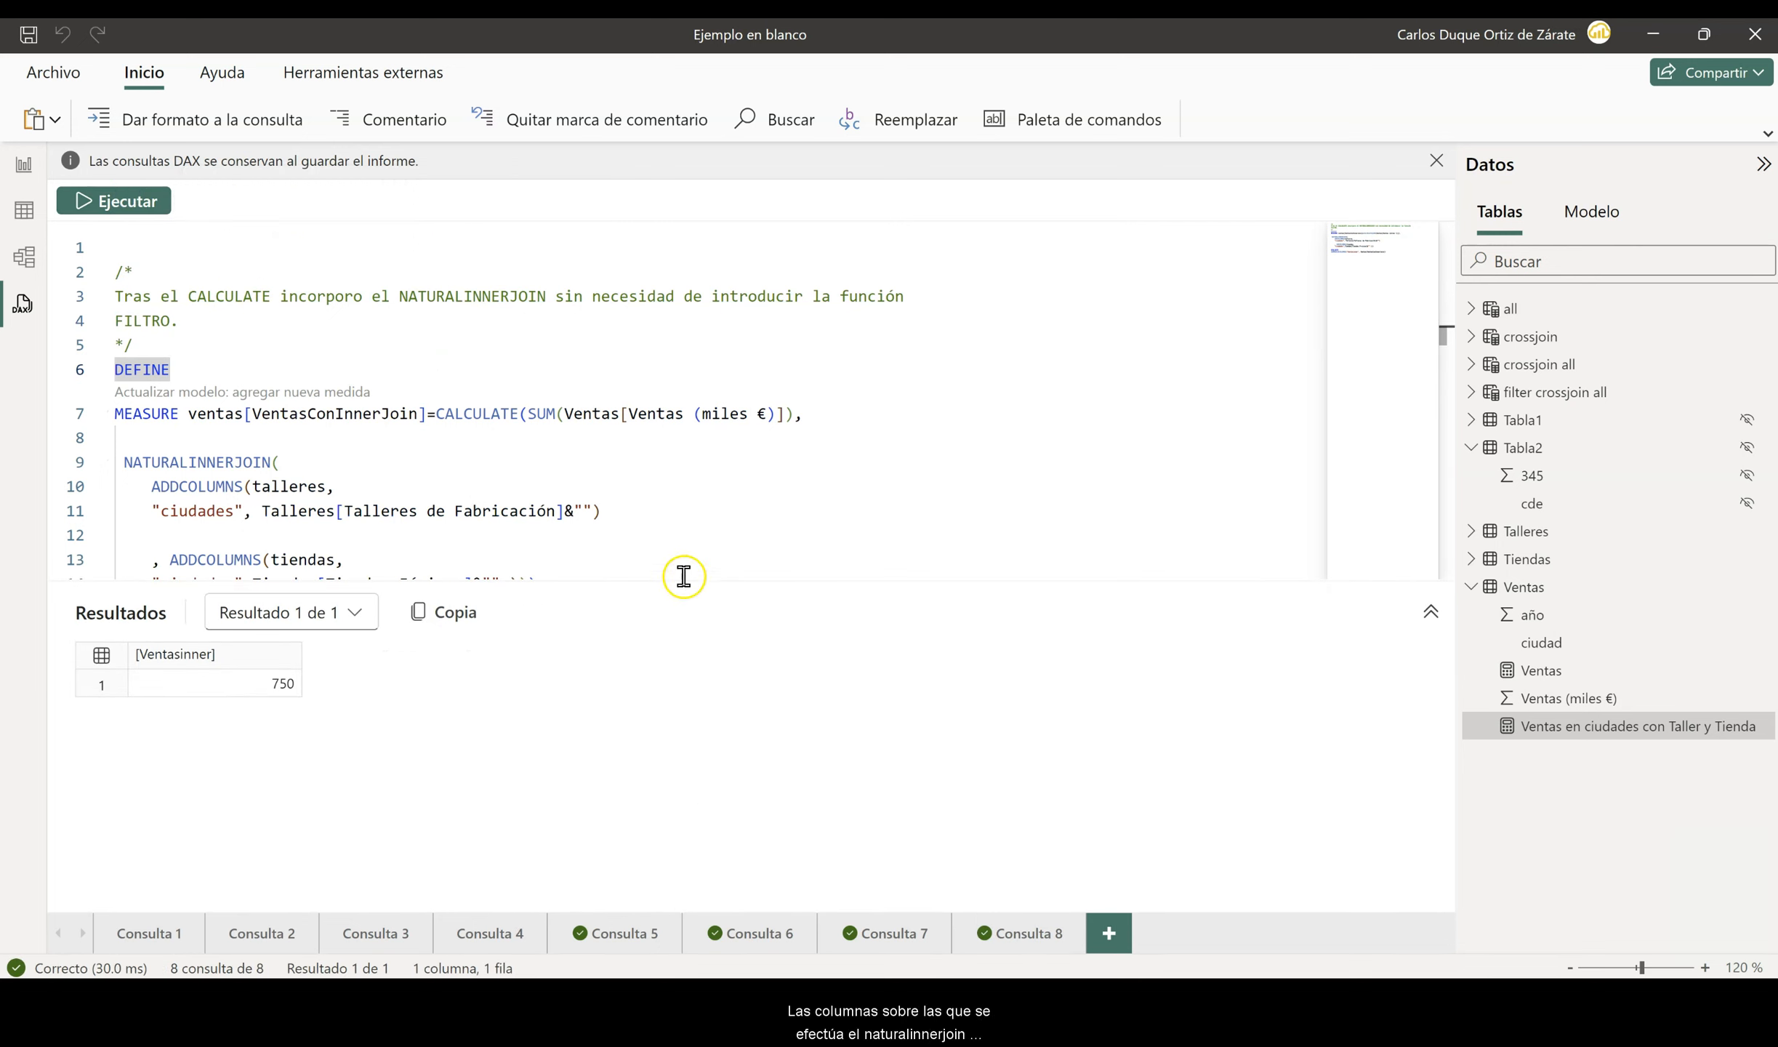
pyautogui.moveTo(682, 582); pyautogui.dragTo(671, 730)
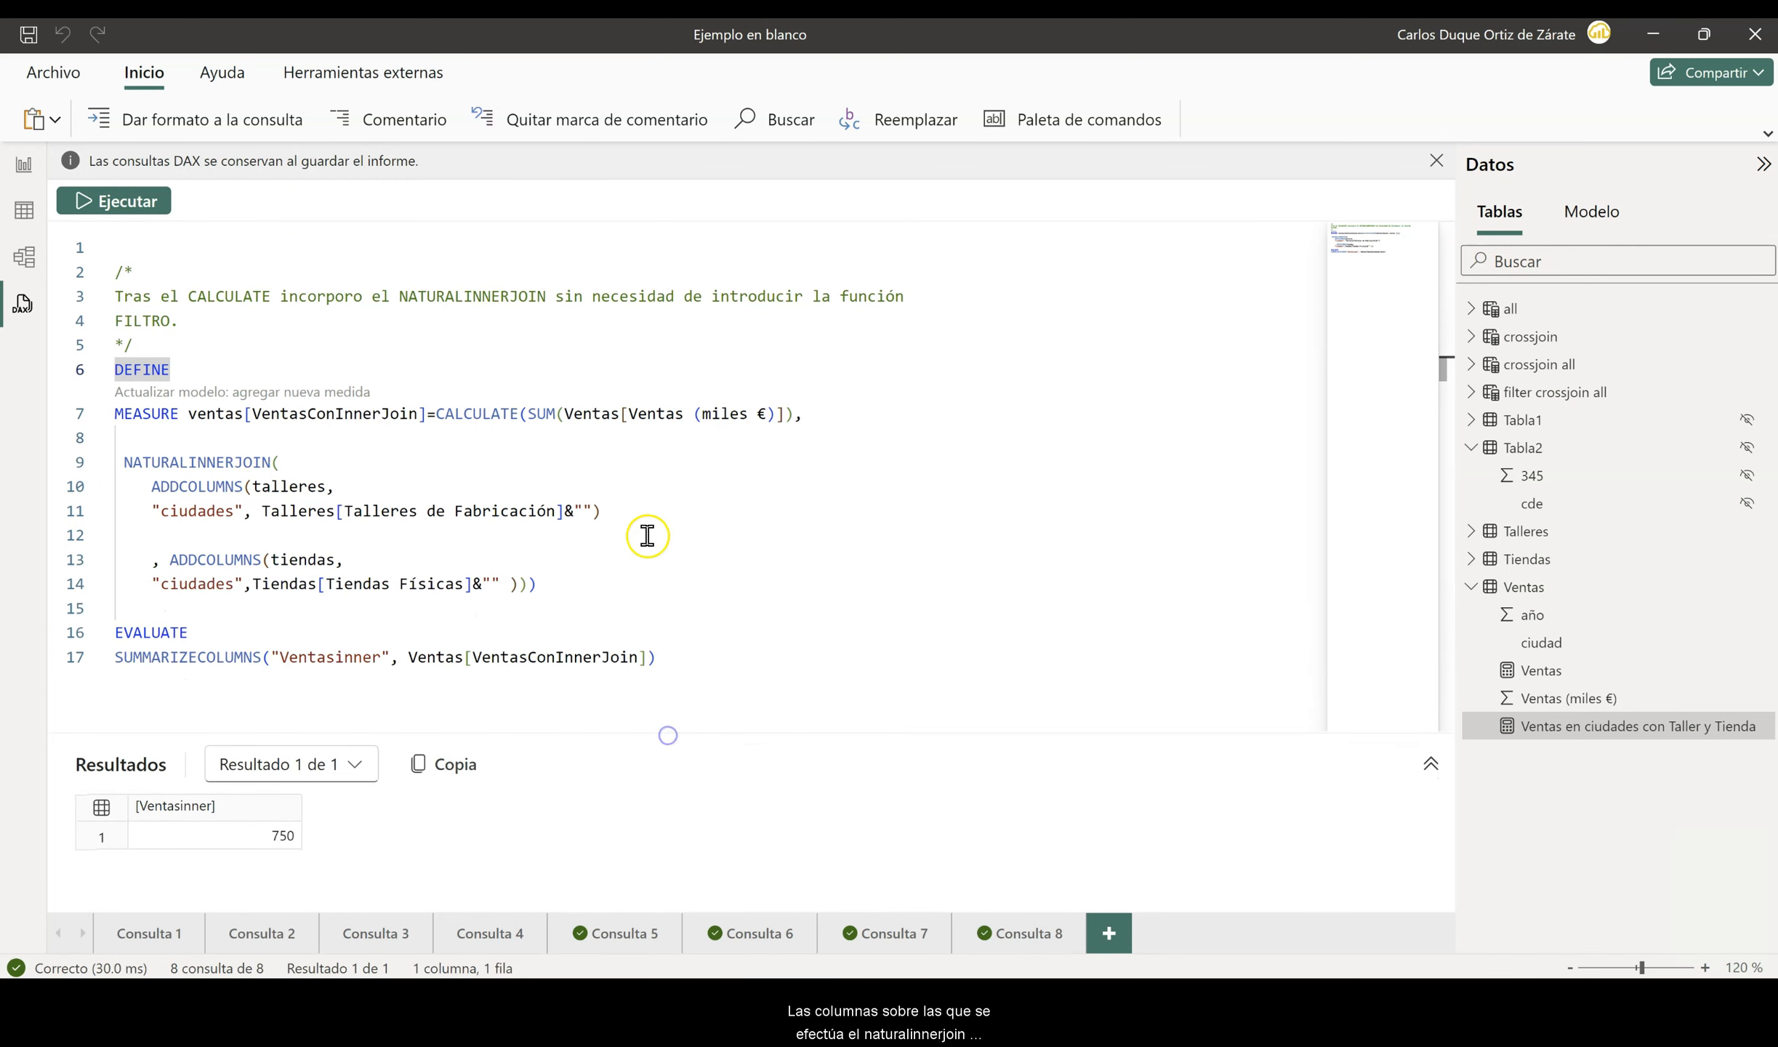
# - Examine the ADDCOLUMNS expression for the talleres table inside the NATURALINNERJOIN
pyautogui.click(592, 506)
pyautogui.moveTo(236, 485); pyautogui.dragTo(161, 476)
pyautogui.click(591, 507)
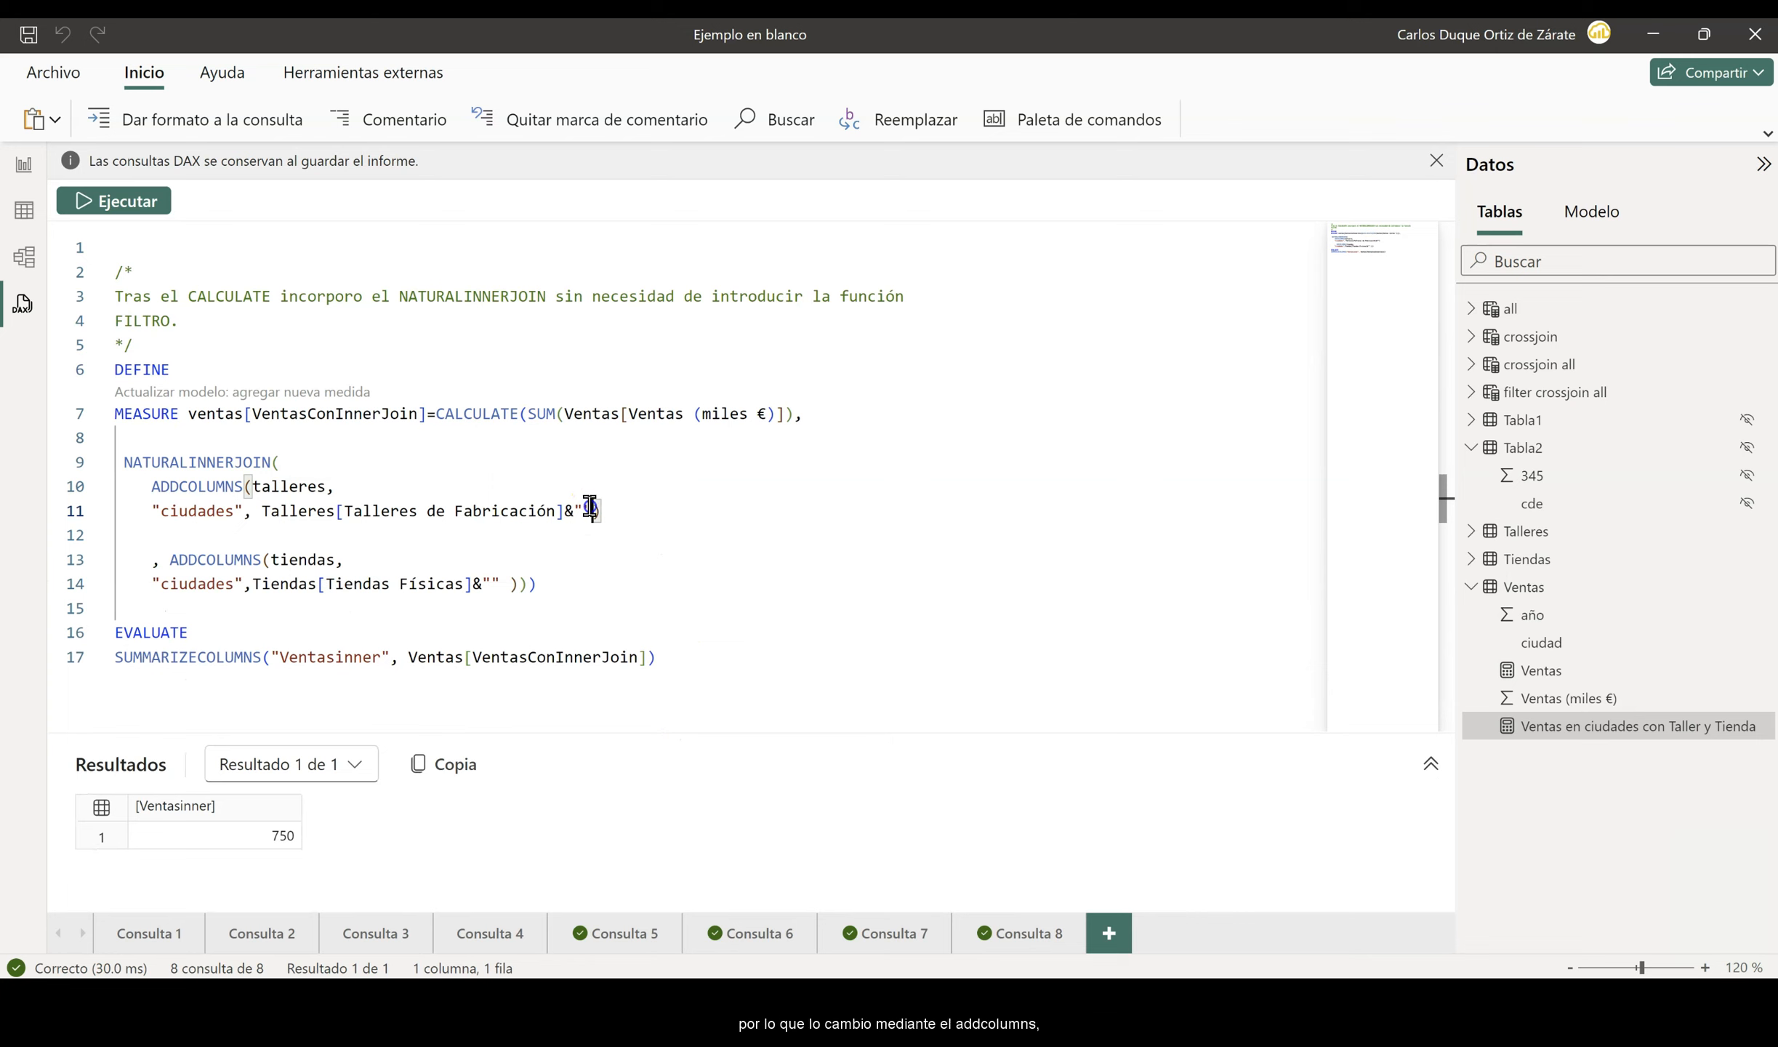
# - Remove the &"" suffix from the Talleres de Fabricación and Tiendas Físicas expressions in Consulta 8 and run the query
pyautogui.moveTo(590, 507); pyautogui.dragTo(566, 507)
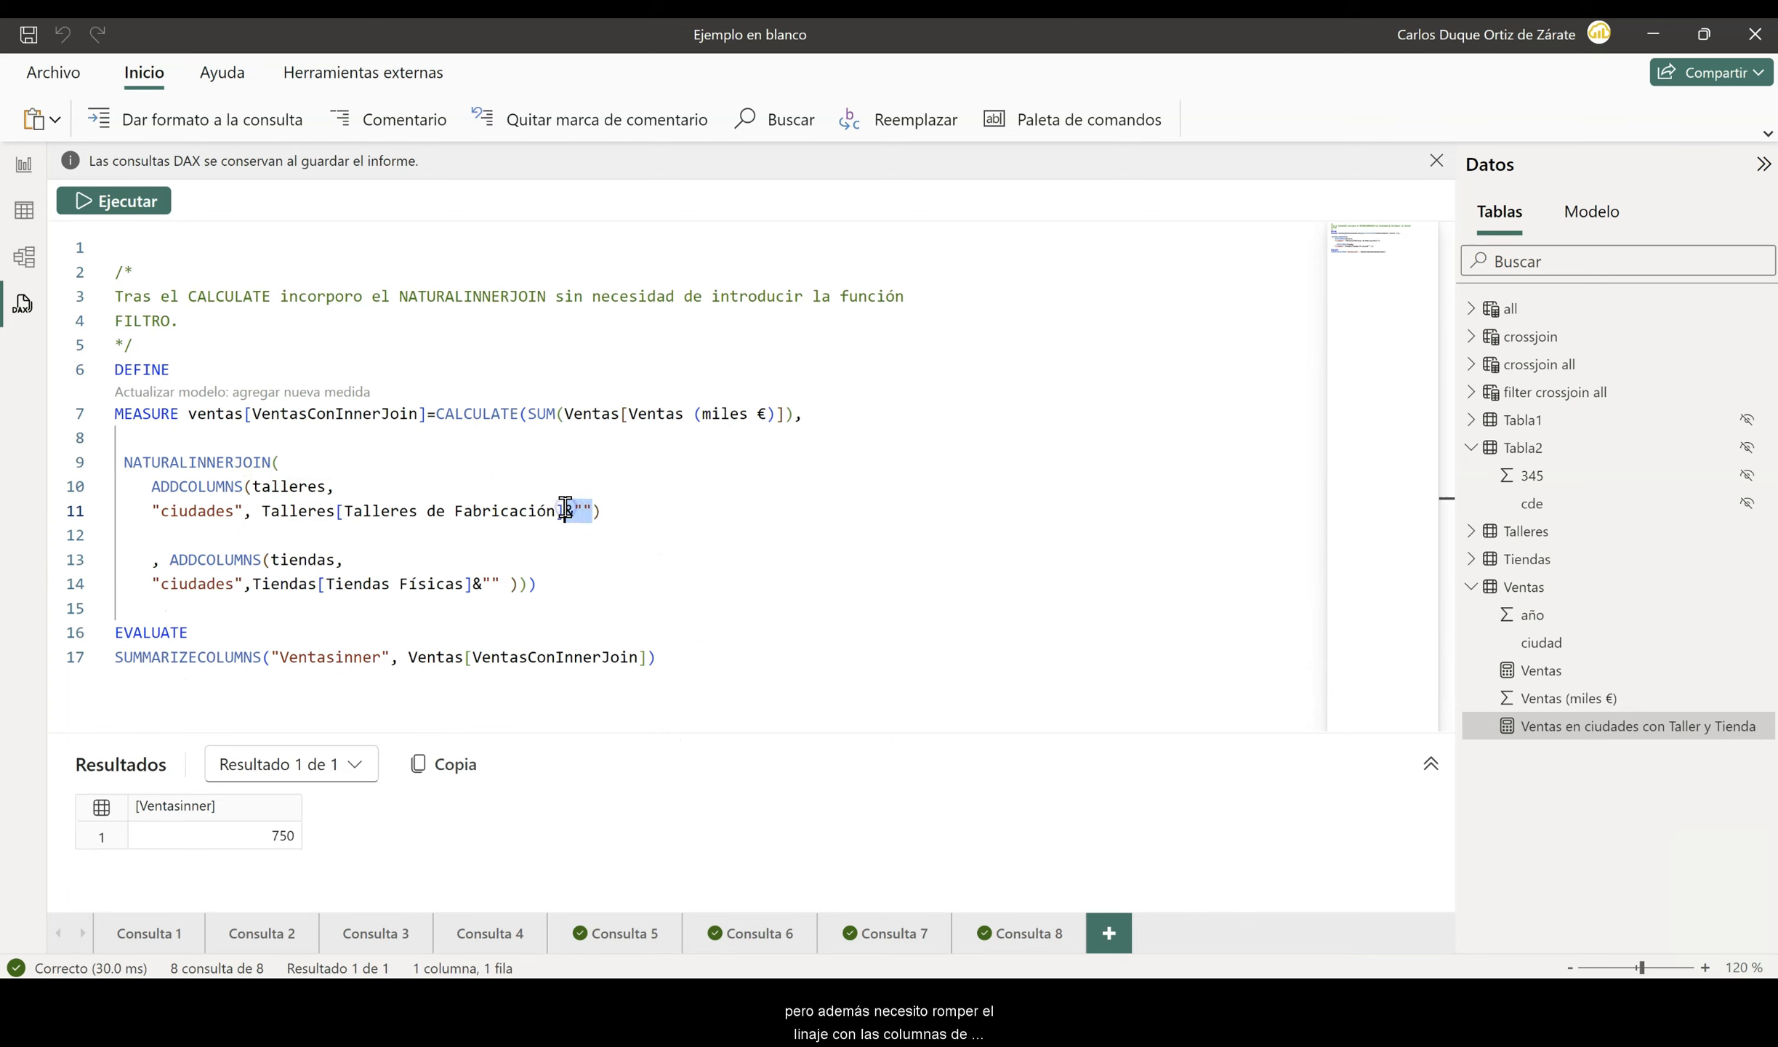
pyautogui.press('Delete')
pyautogui.click(501, 584)
pyautogui.moveTo(504, 584); pyautogui.dragTo(485, 583)
pyautogui.press('Delete')
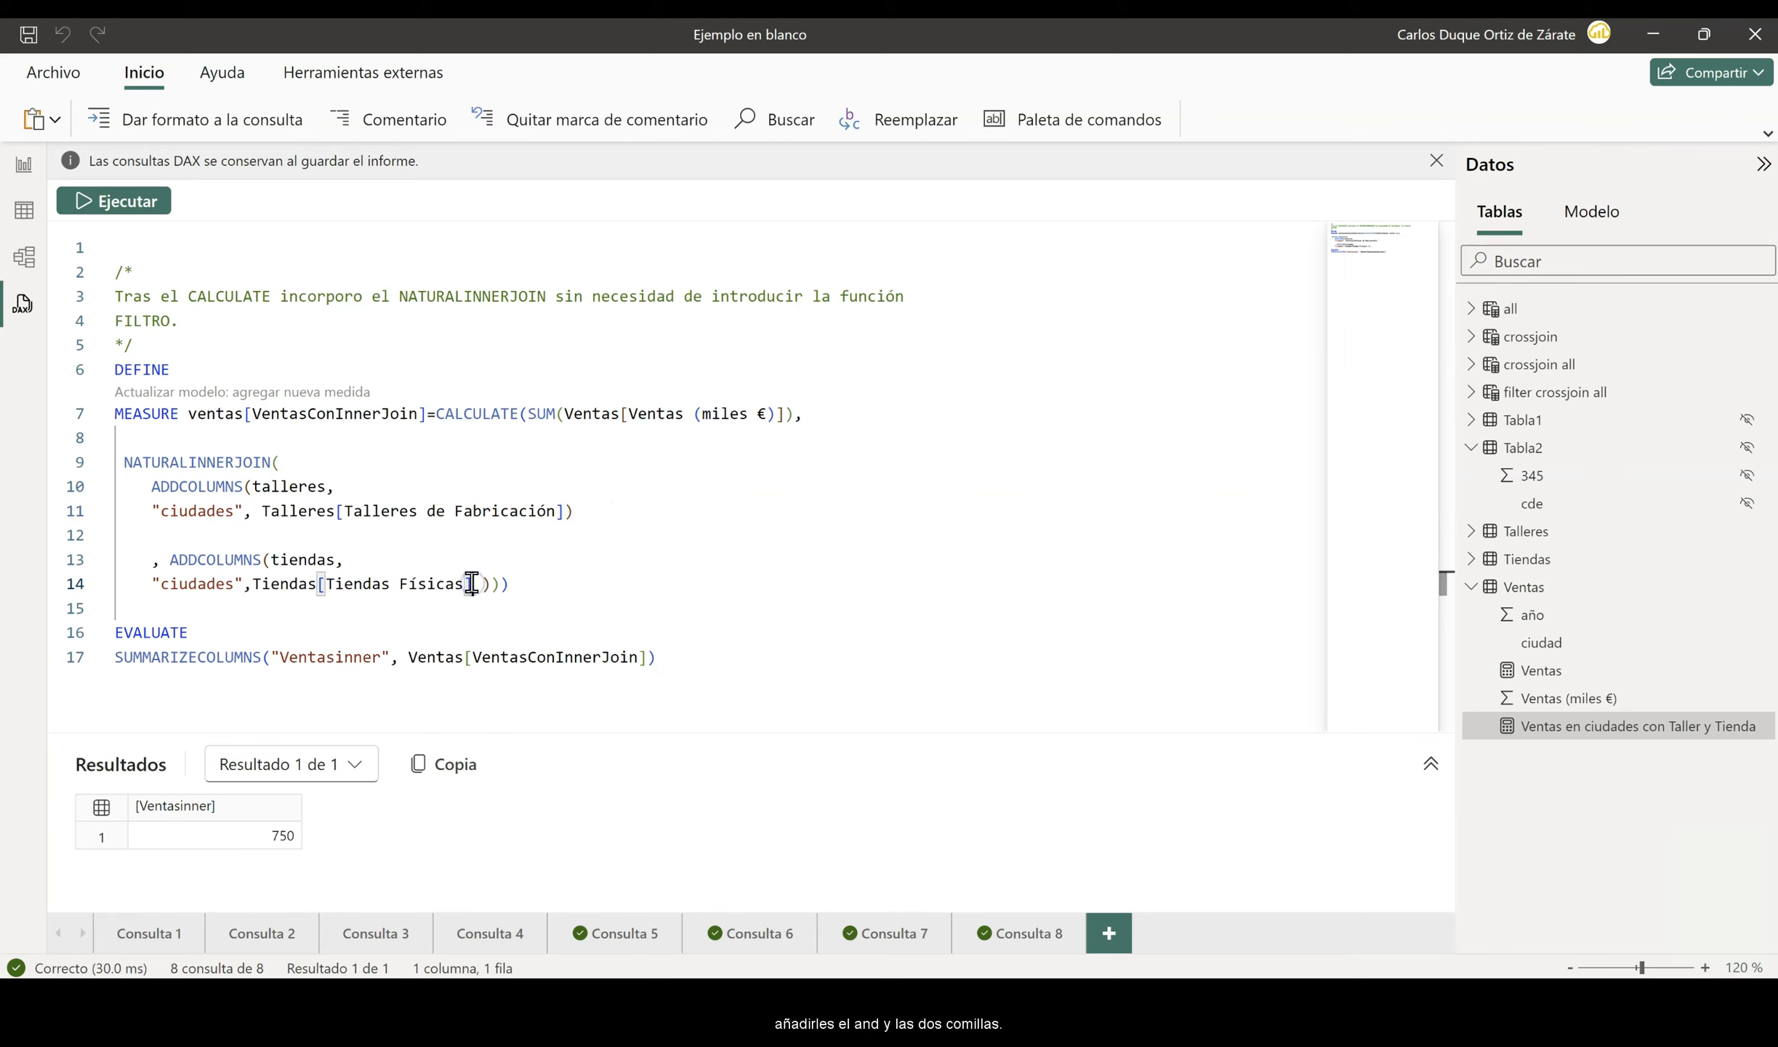
pyautogui.click(138, 209)
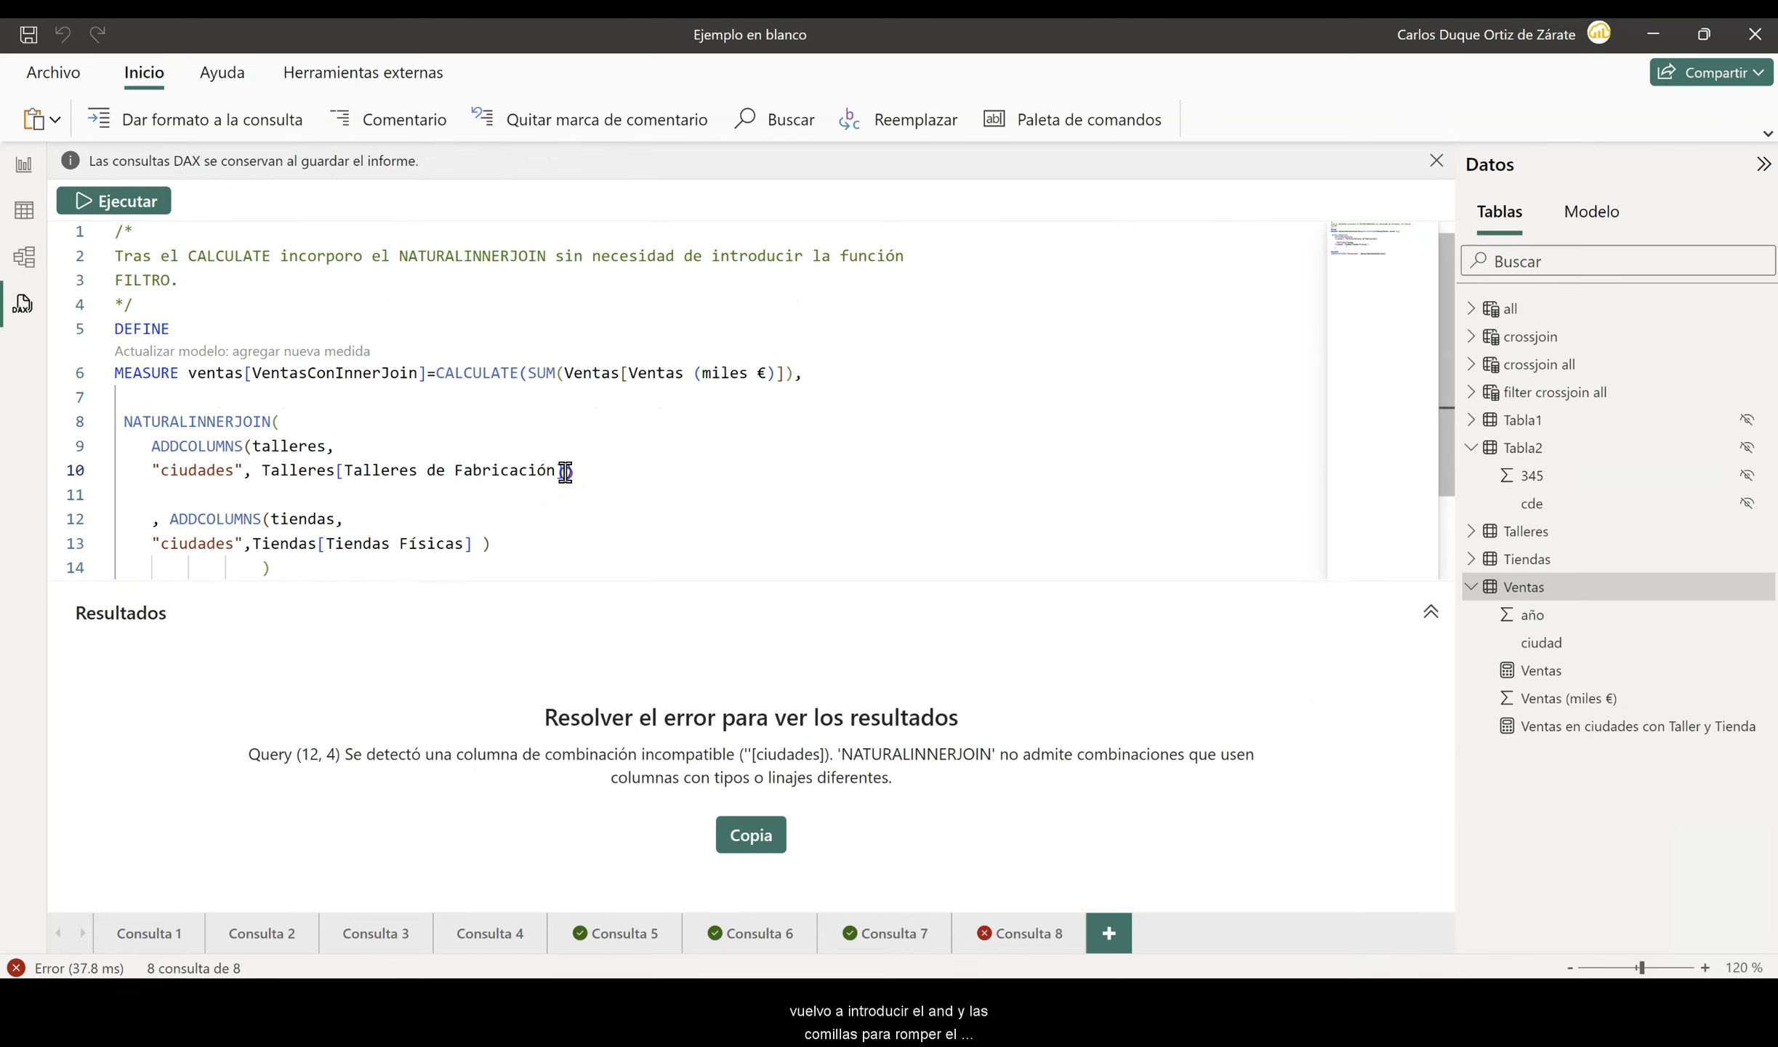
# - Append &"" to both ADDCOLUMNS city expressions, rerun Consulta 8 and add VentasConInnerJoin to the model as a new measure
pyautogui.write('&""')
pyautogui.write('&""')
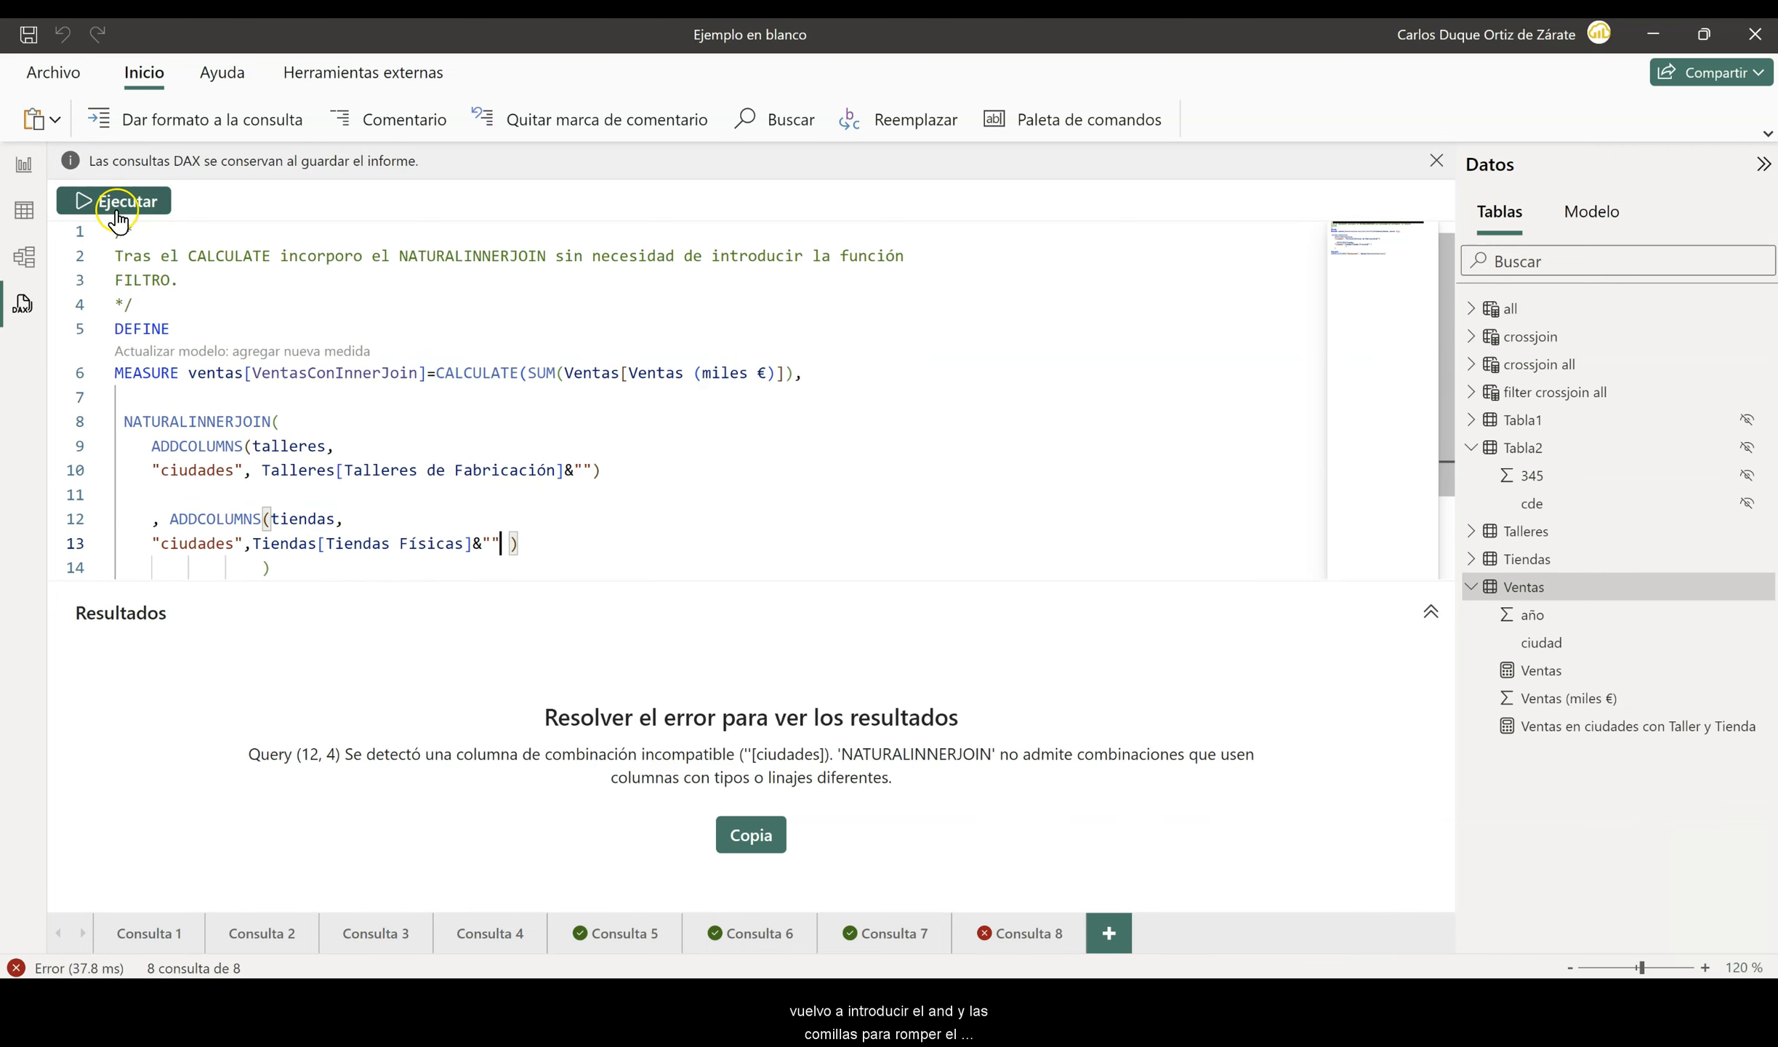
pyautogui.click(102, 201)
pyautogui.click(167, 352)
pyautogui.click(992, 552)
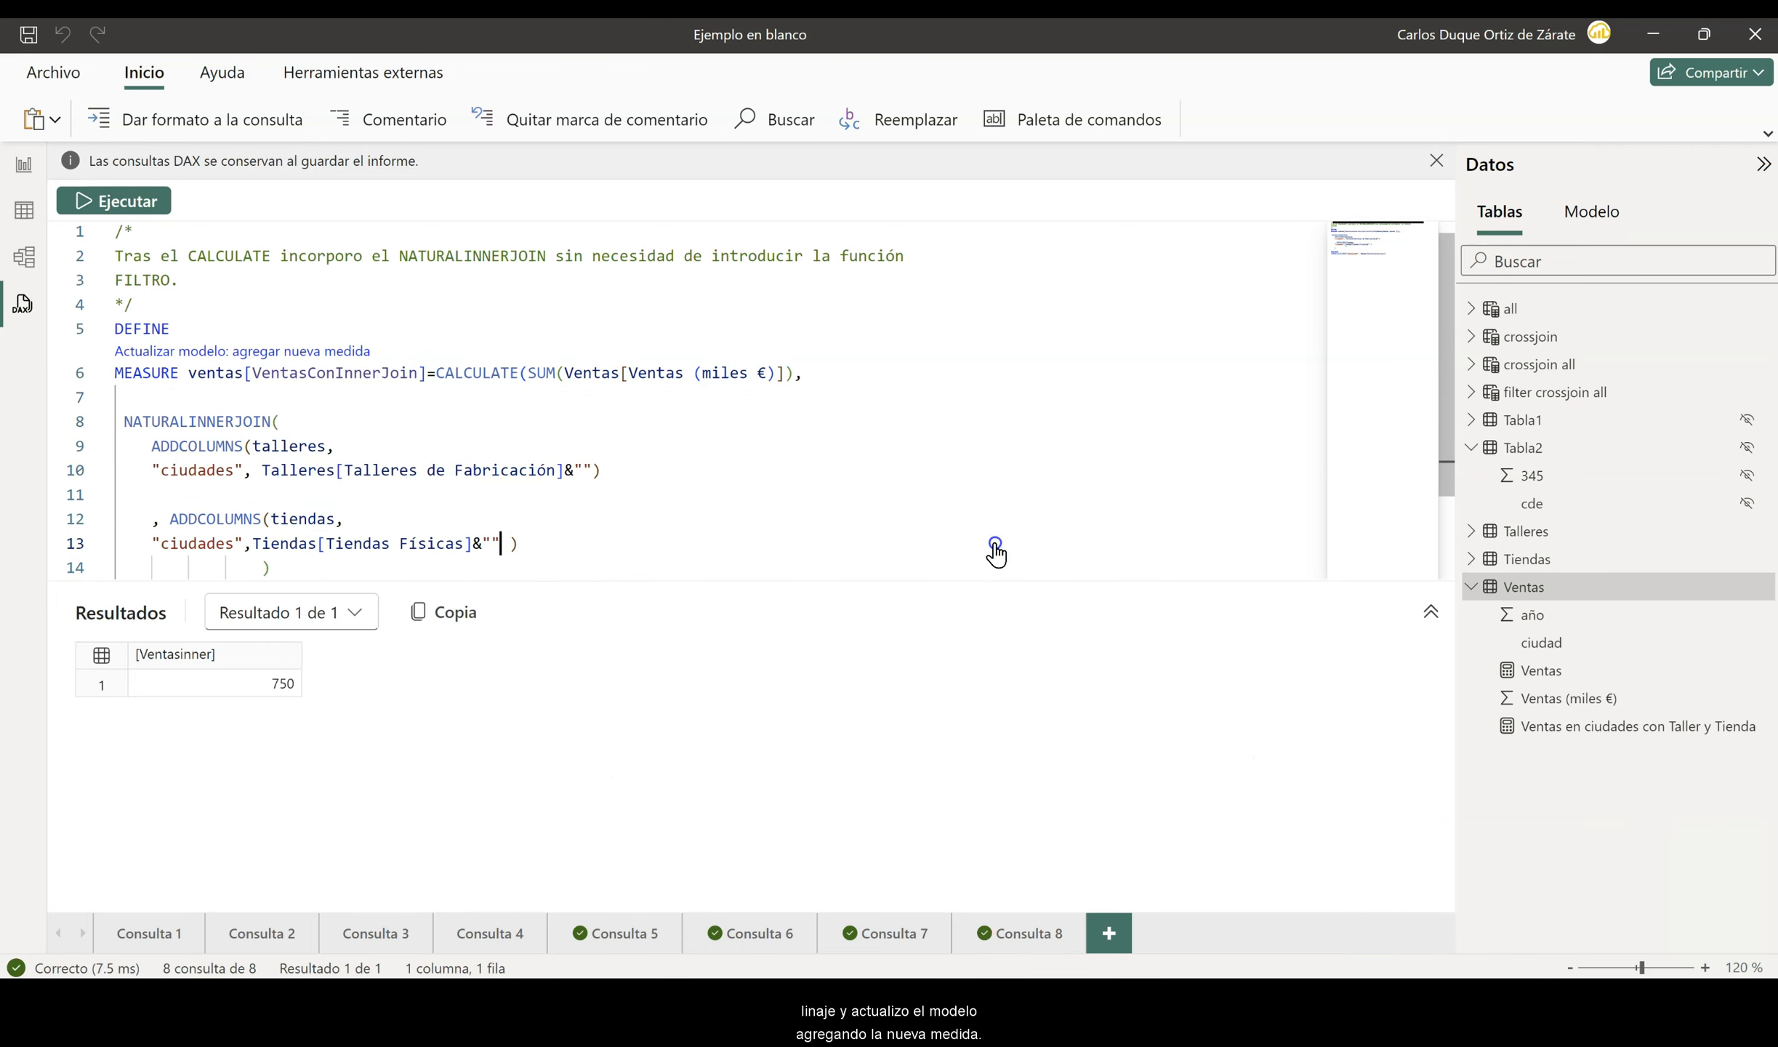
# - Add the VentasConInnerJoin measure to the empty card and to the ciudad by año matrix on the InnerJoin report page
pyautogui.click(25, 165)
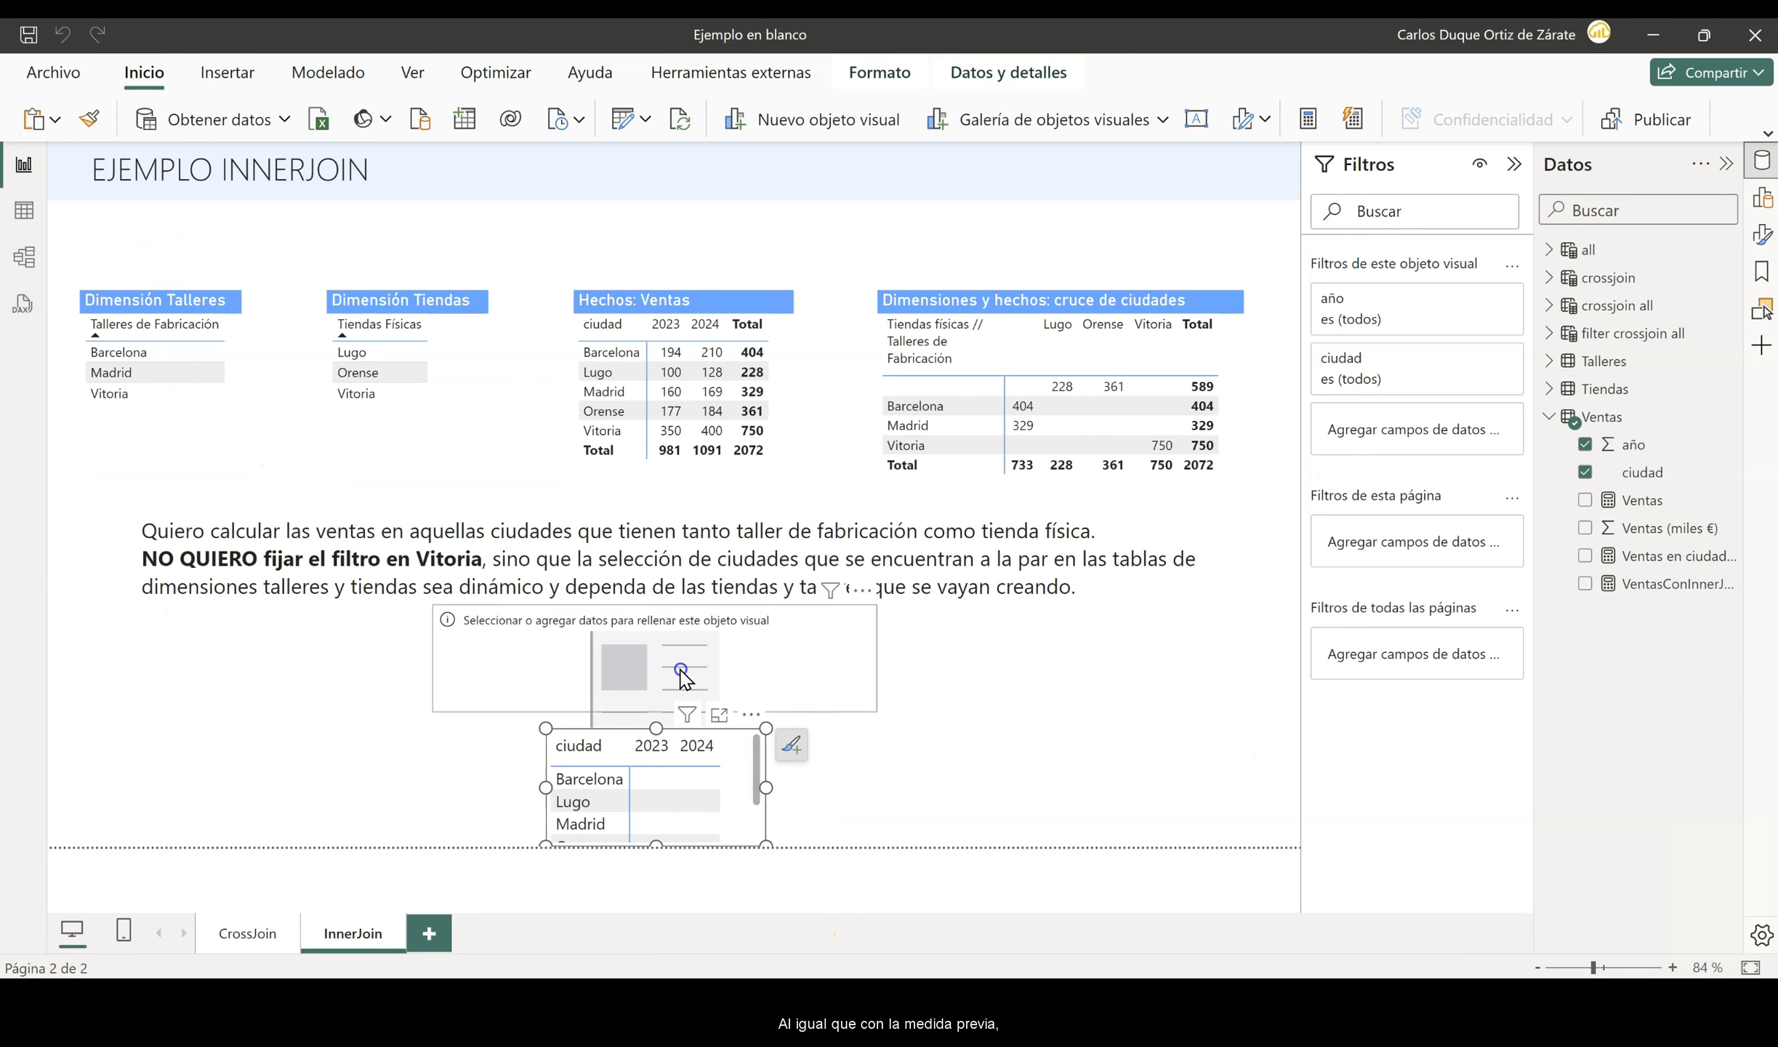
pyautogui.click(1584, 584)
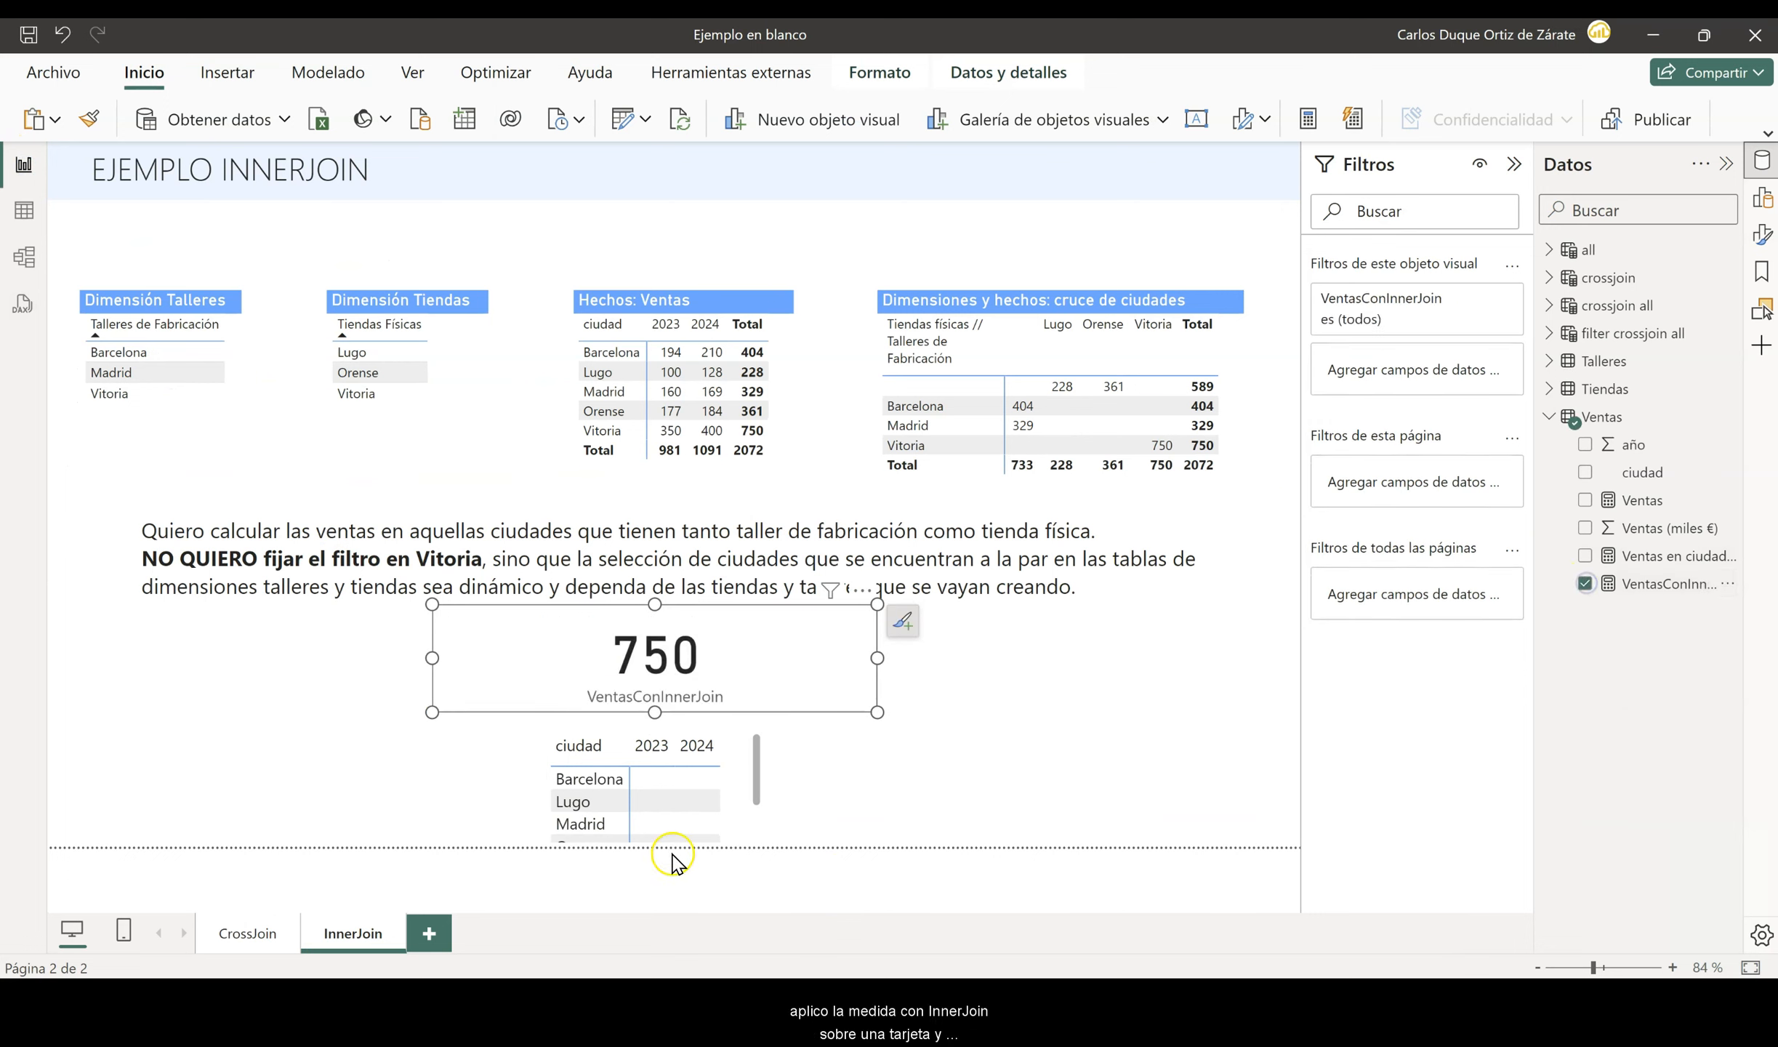
pyautogui.click(757, 812)
pyautogui.click(756, 812)
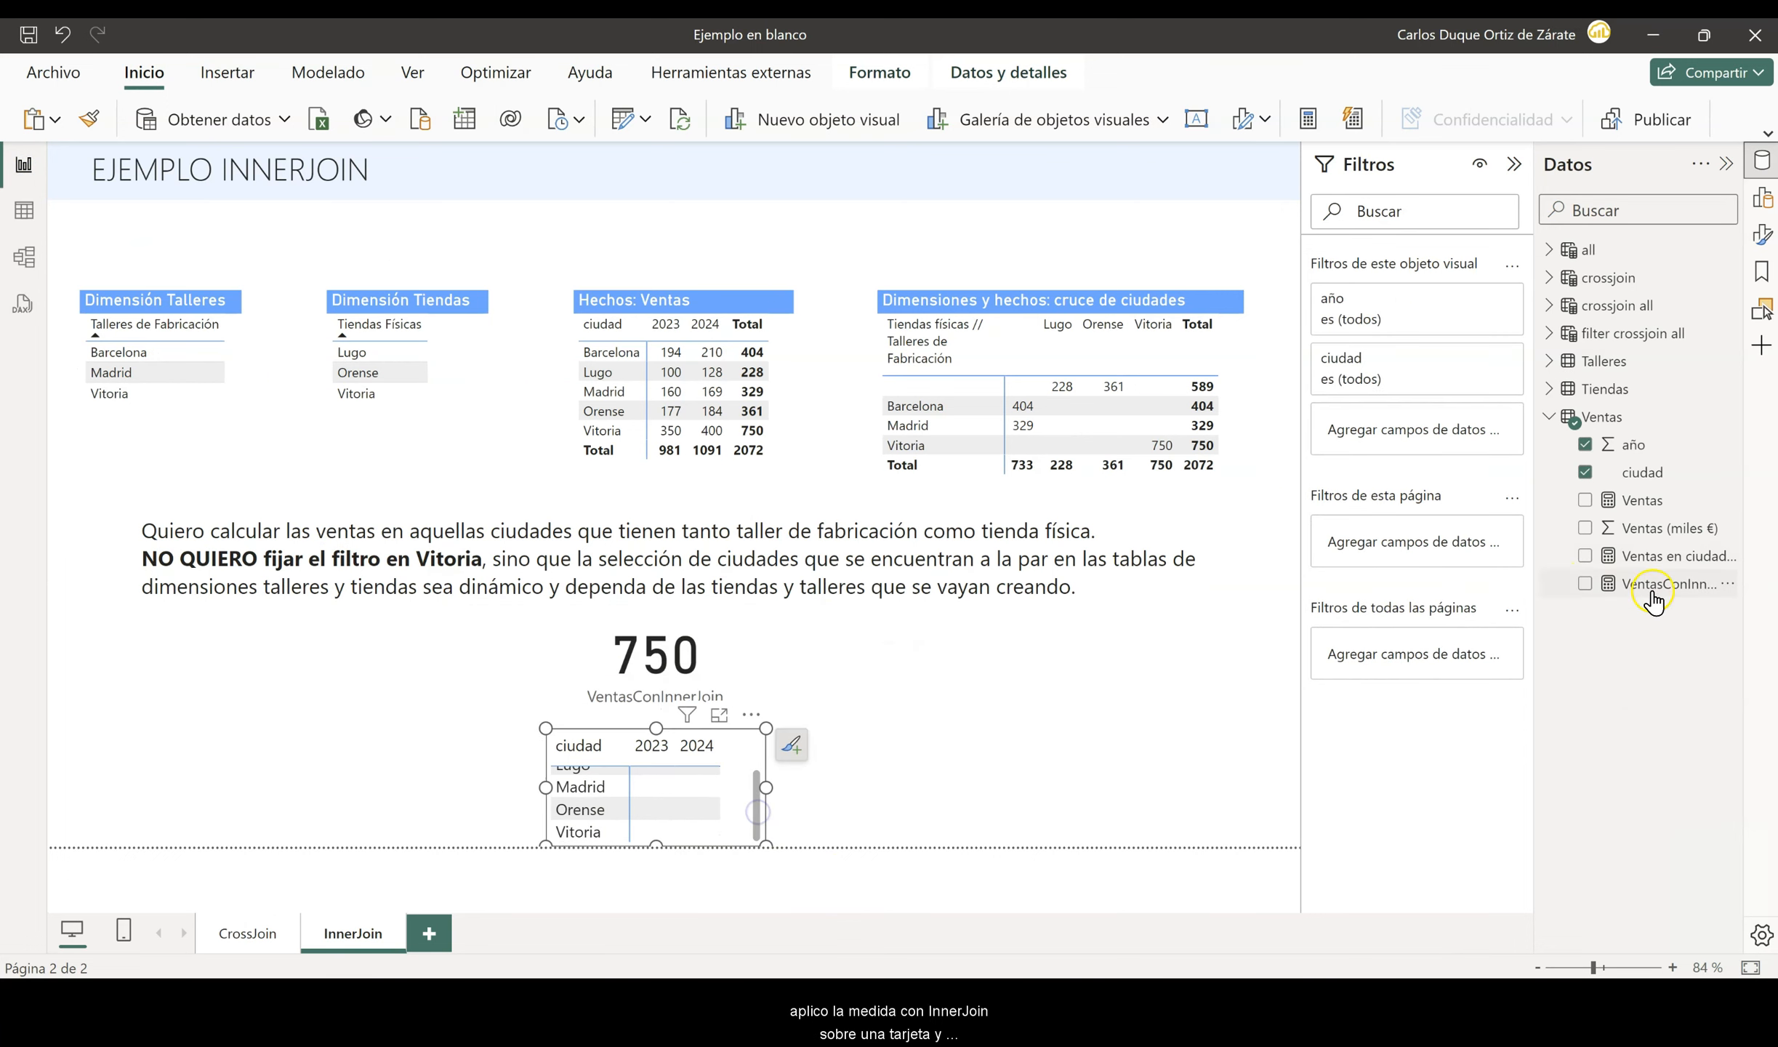
pyautogui.click(1585, 584)
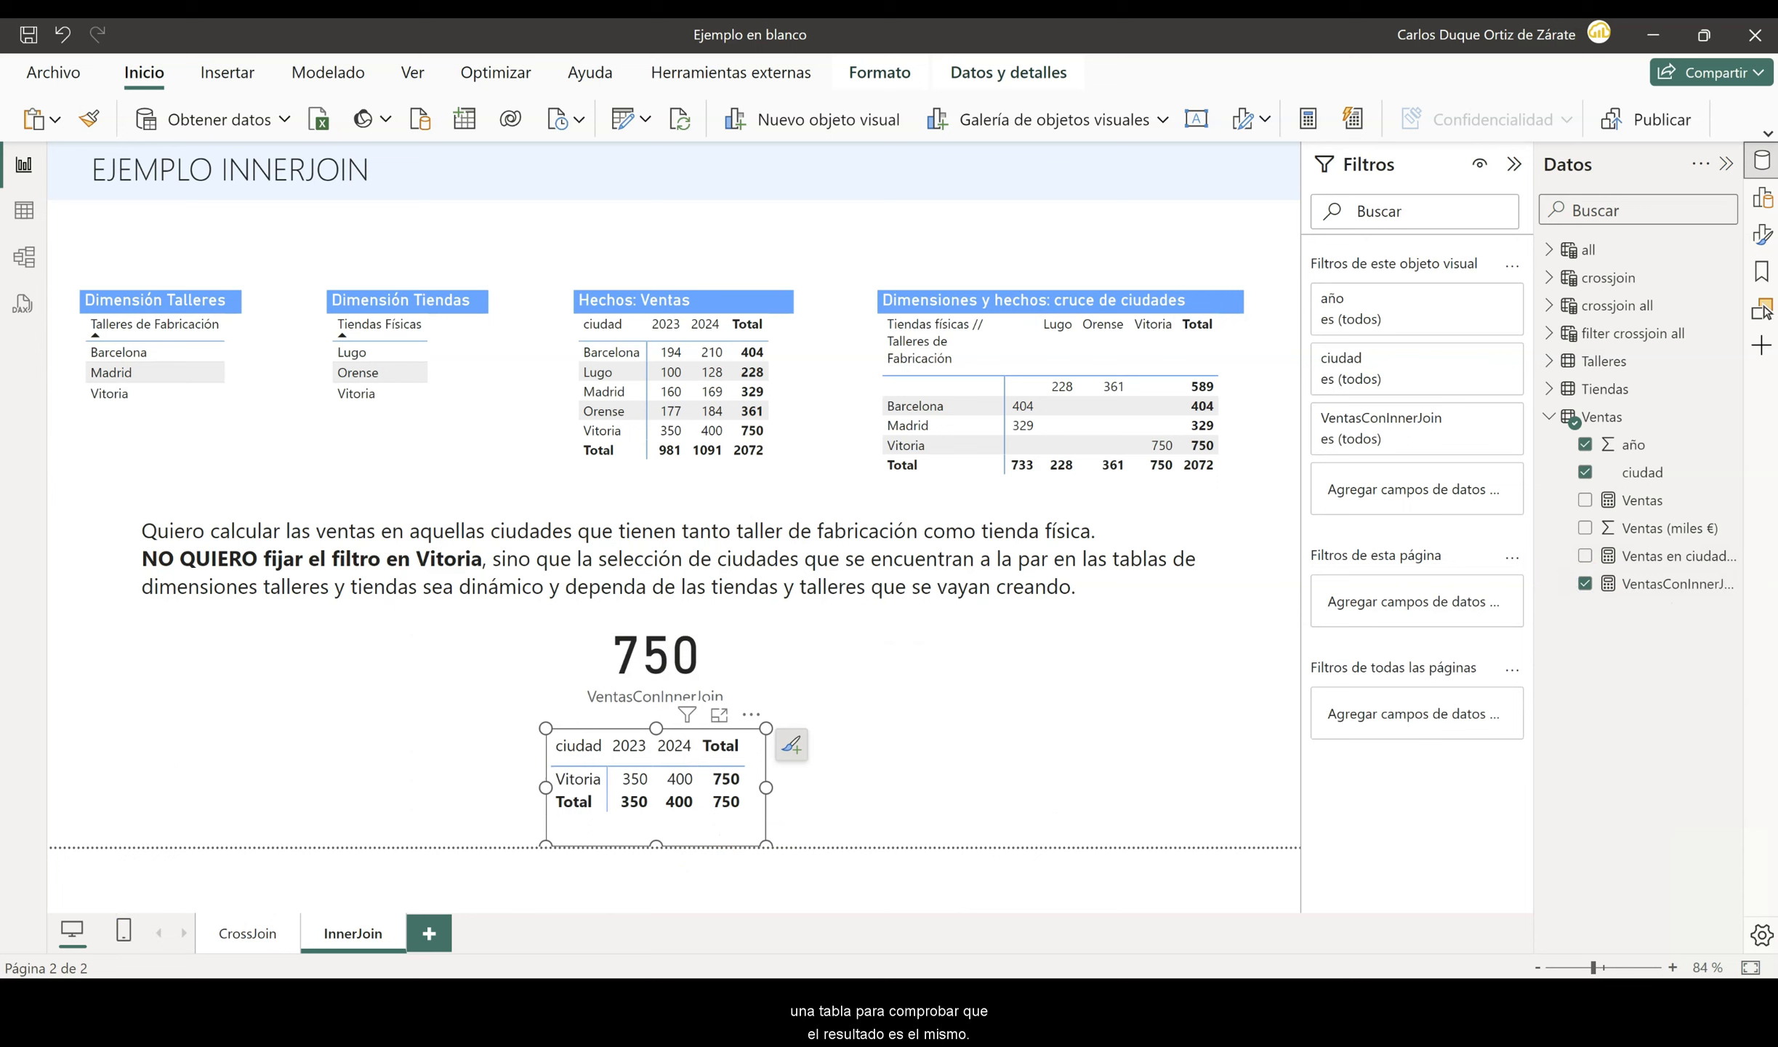